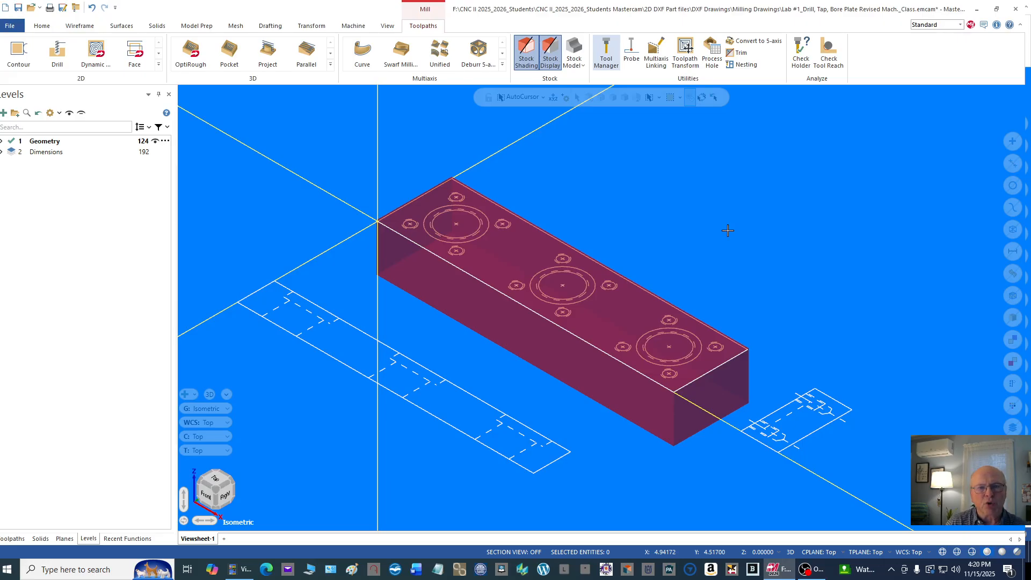
# Step: Open the Tool Manager and filter the tool library to show only thread mills
pyautogui.click(610, 56)
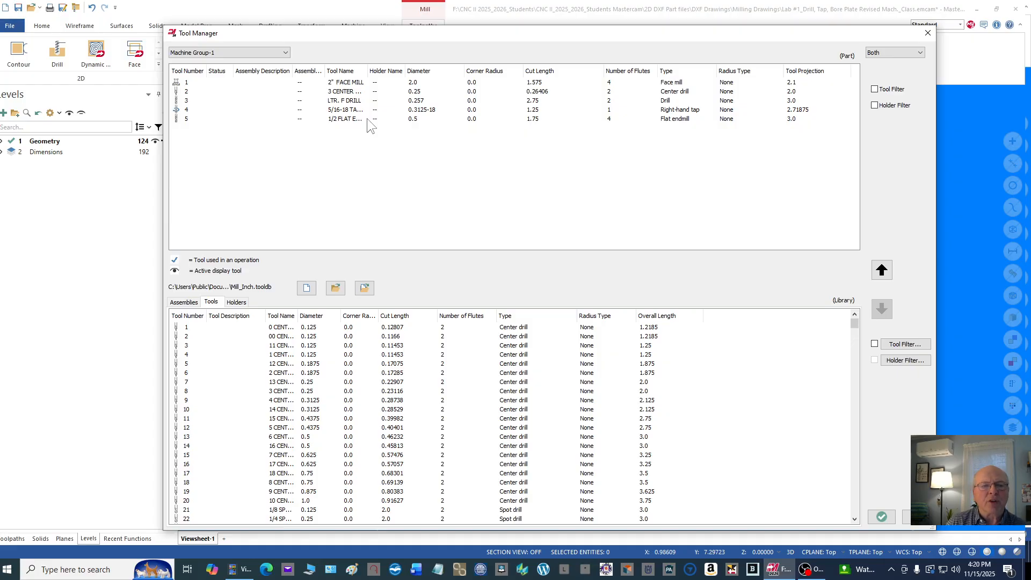
pyautogui.click(920, 344)
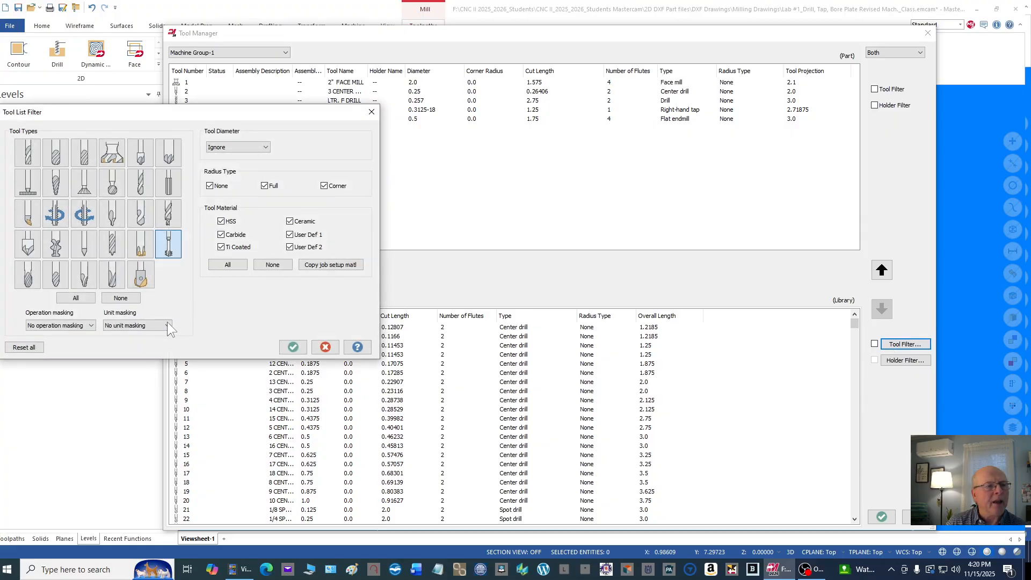
pyautogui.click(120, 298)
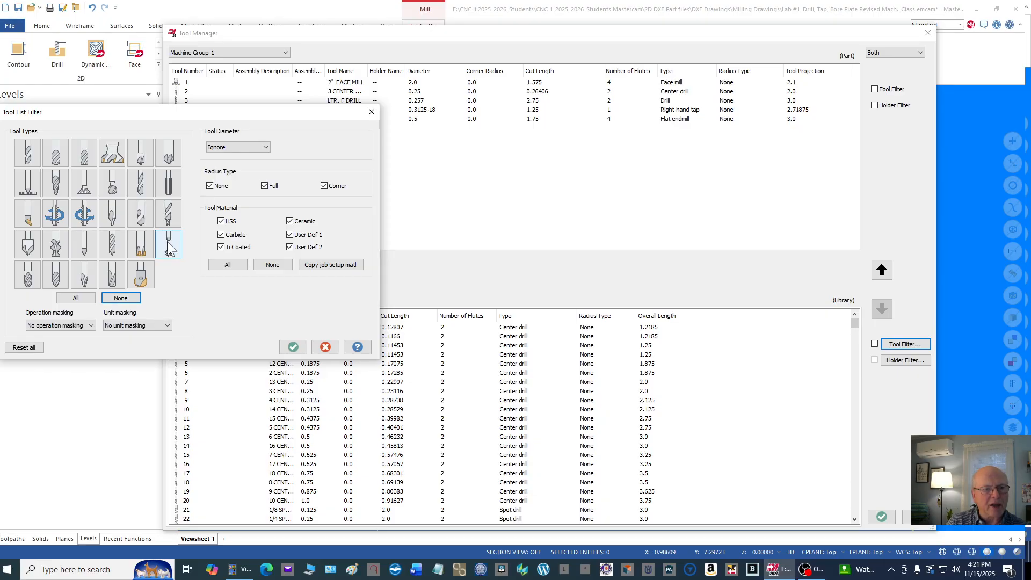
pyautogui.click(169, 247)
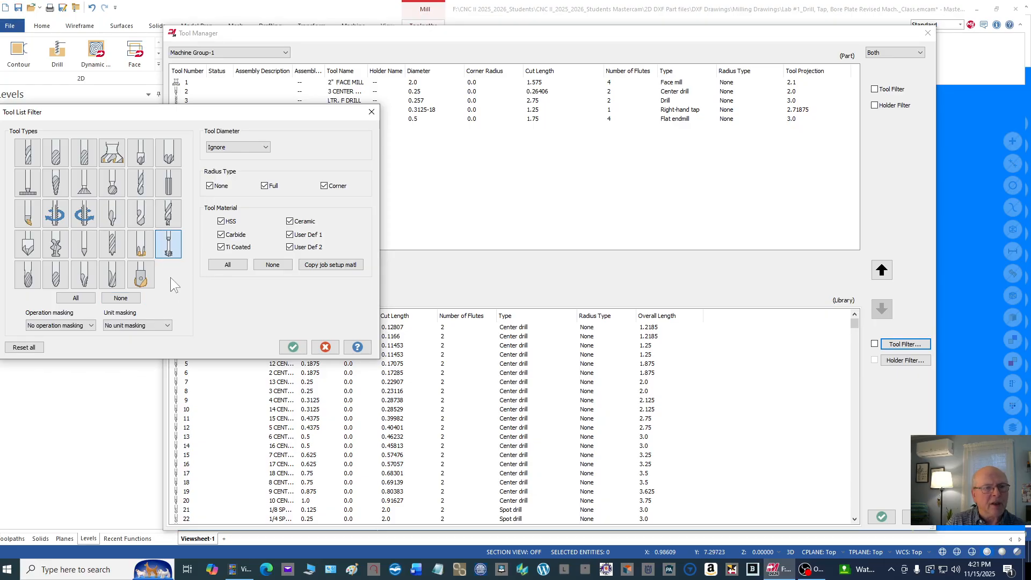
pyautogui.click(293, 347)
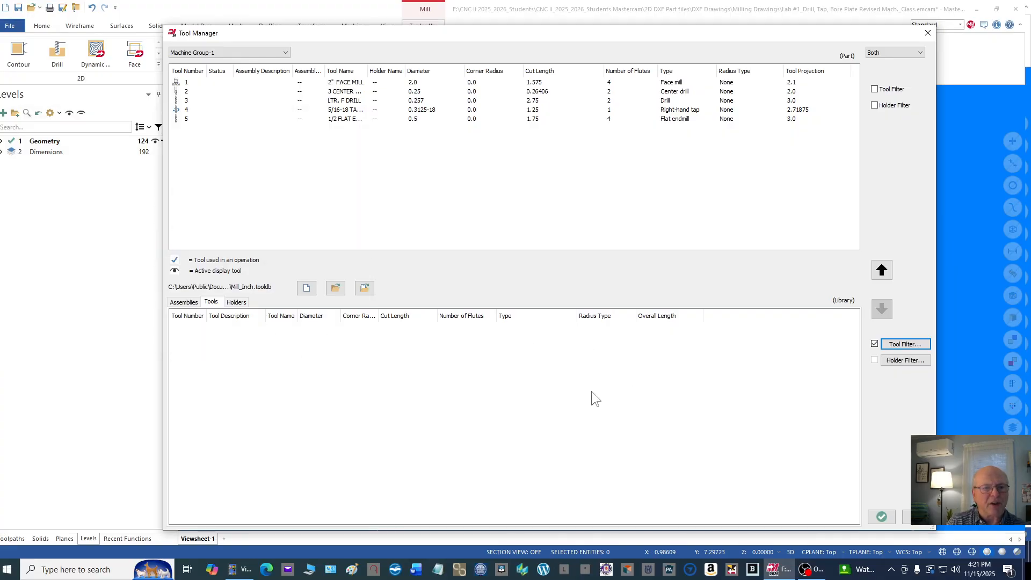
# Step: Create a new library tool named "0.5 Thread Mill" with the thread mill tool type
pyautogui.rightClick(564, 341)
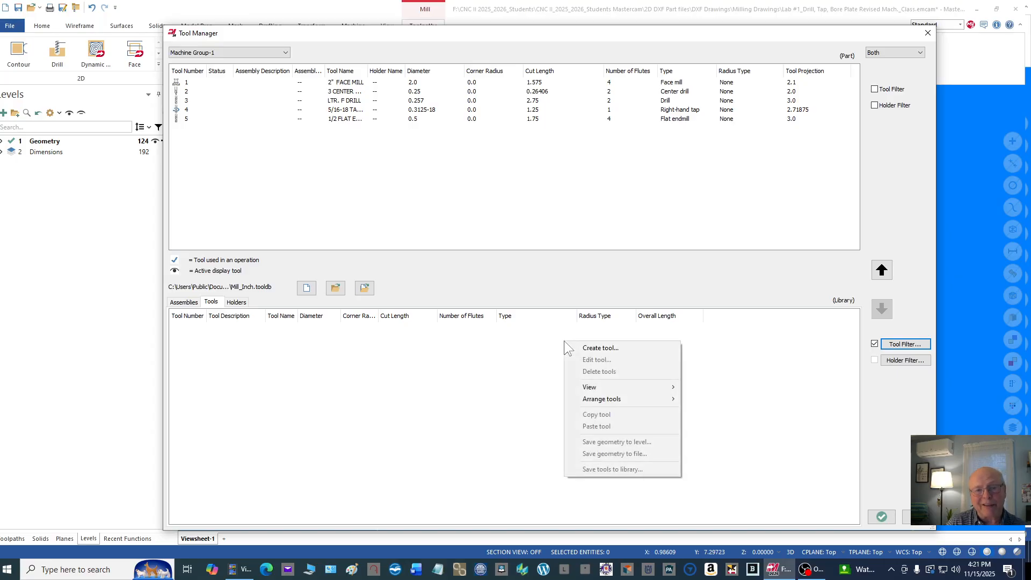
pyautogui.click(604, 348)
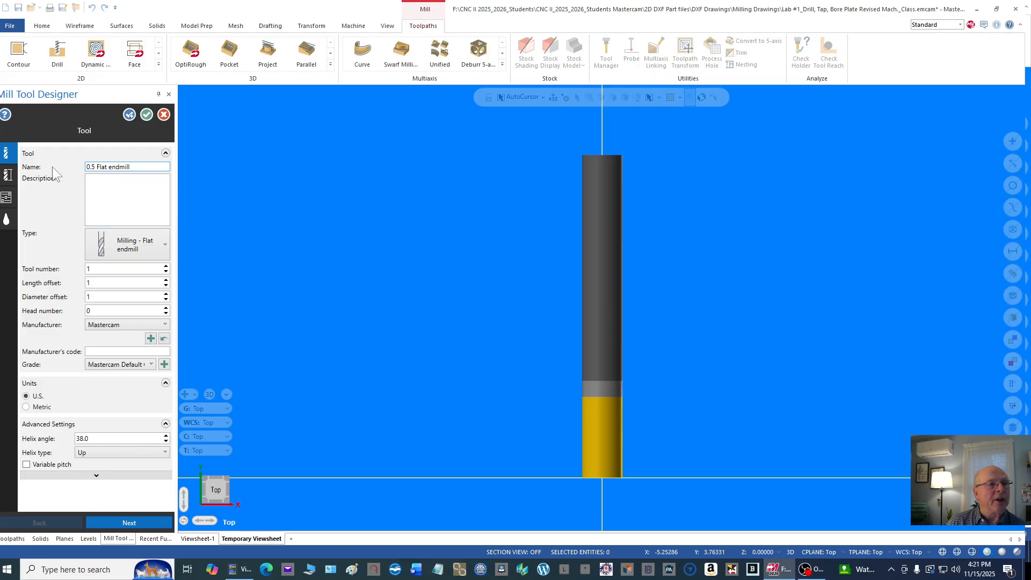
pyautogui.click(139, 166)
pyautogui.moveTo(139, 166); pyautogui.dragTo(97, 166)
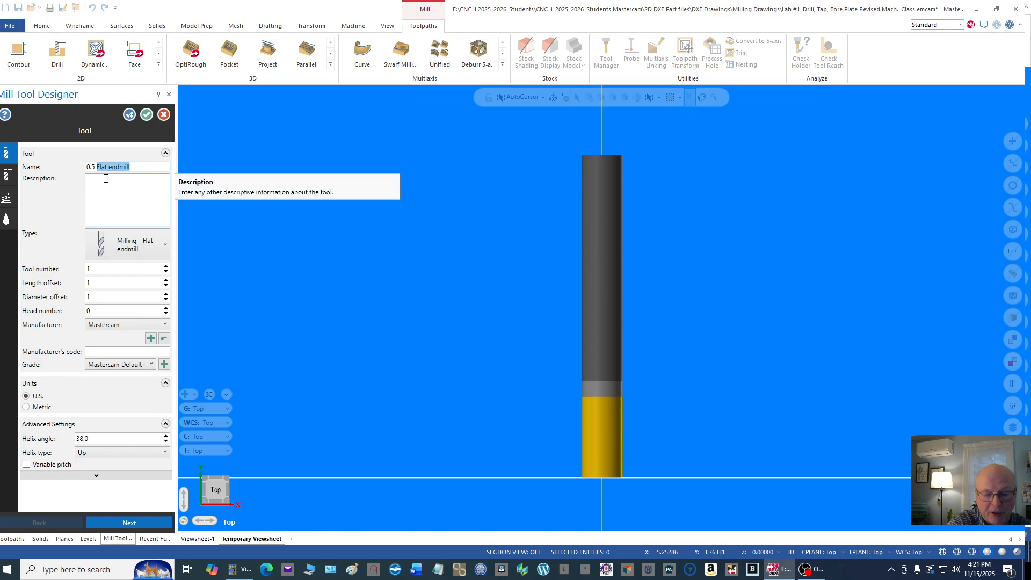
pyautogui.write('Thread')
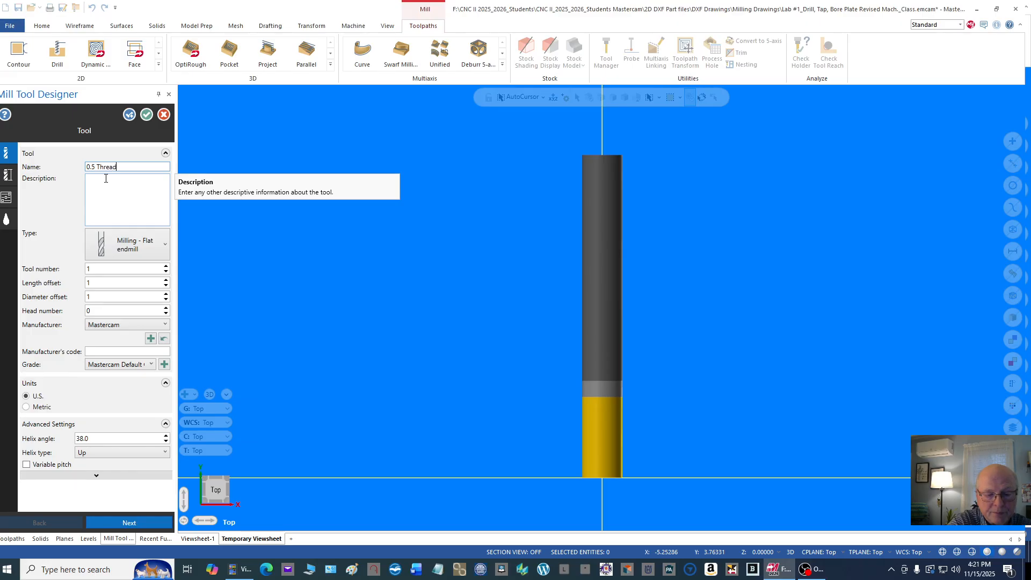
pyautogui.write(' Mill')
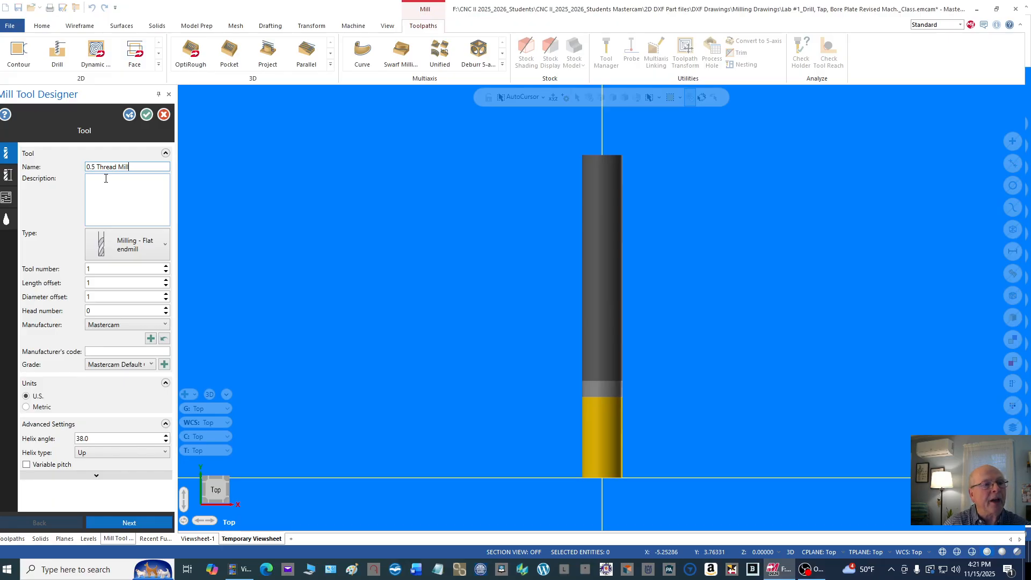
pyautogui.click(166, 243)
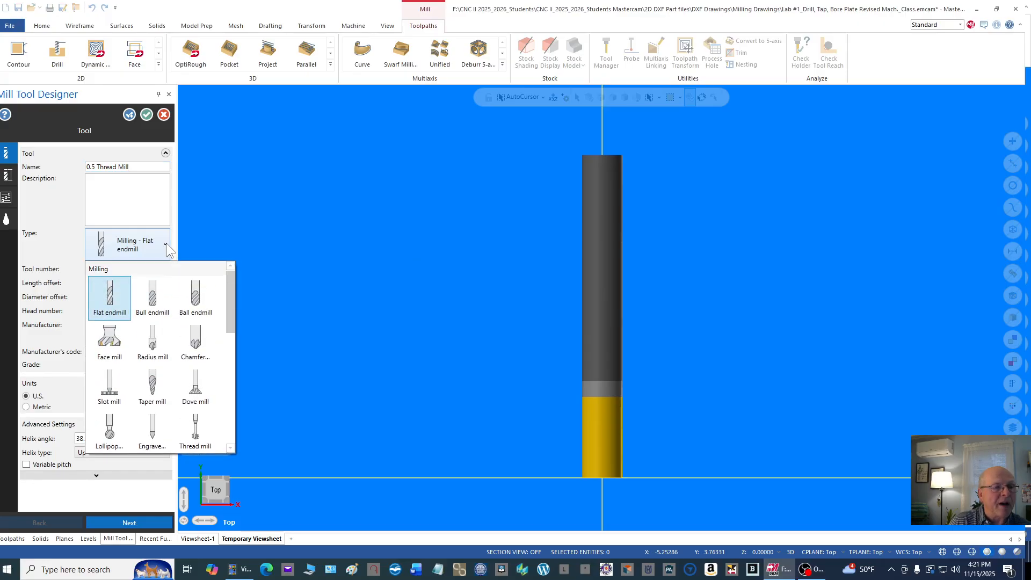
pyautogui.click(194, 430)
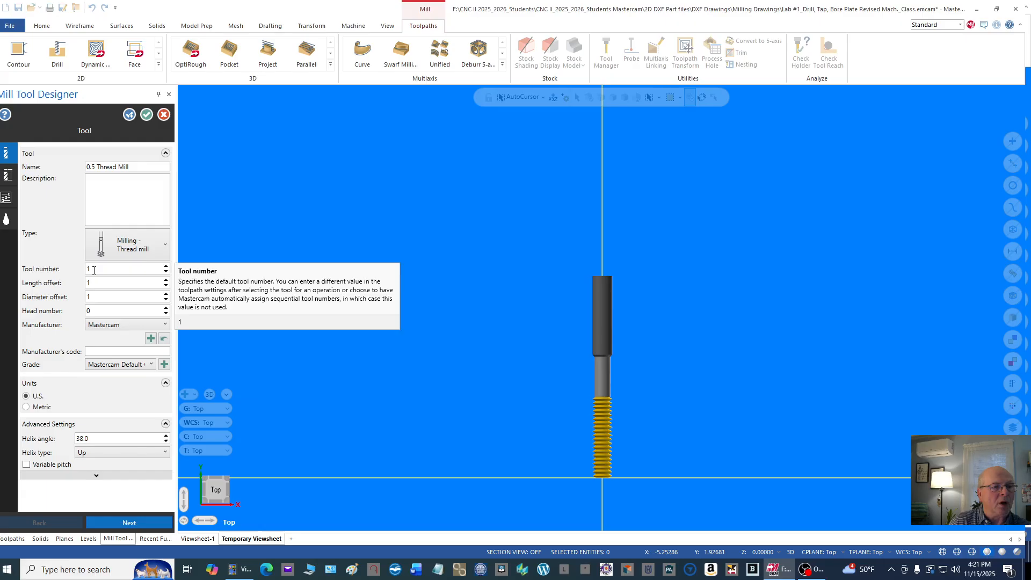
# Step: Set the thread mill's tool number, length offset and diameter offset all to 6
pyautogui.doubleClick(100, 267)
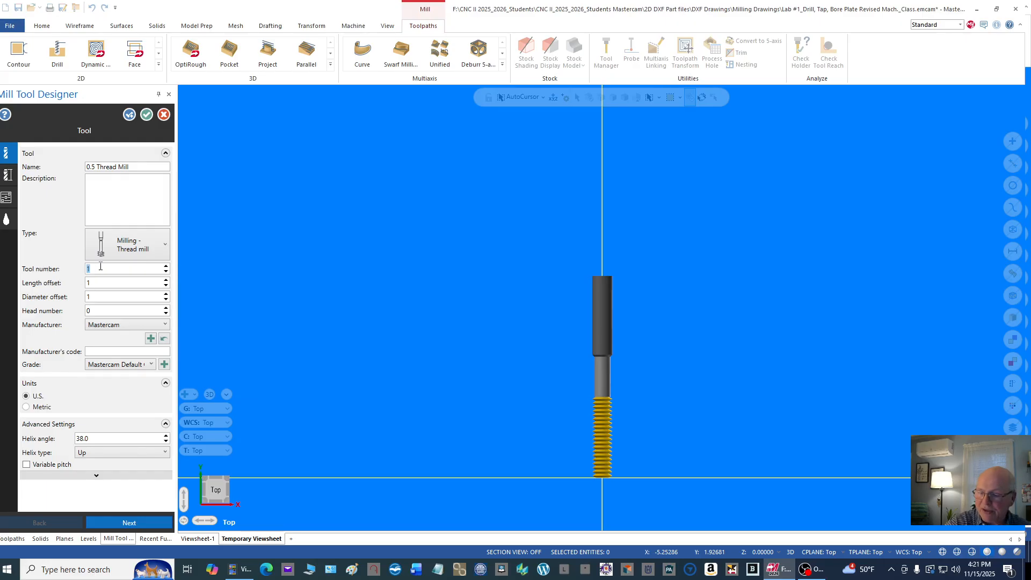
pyautogui.write('6')
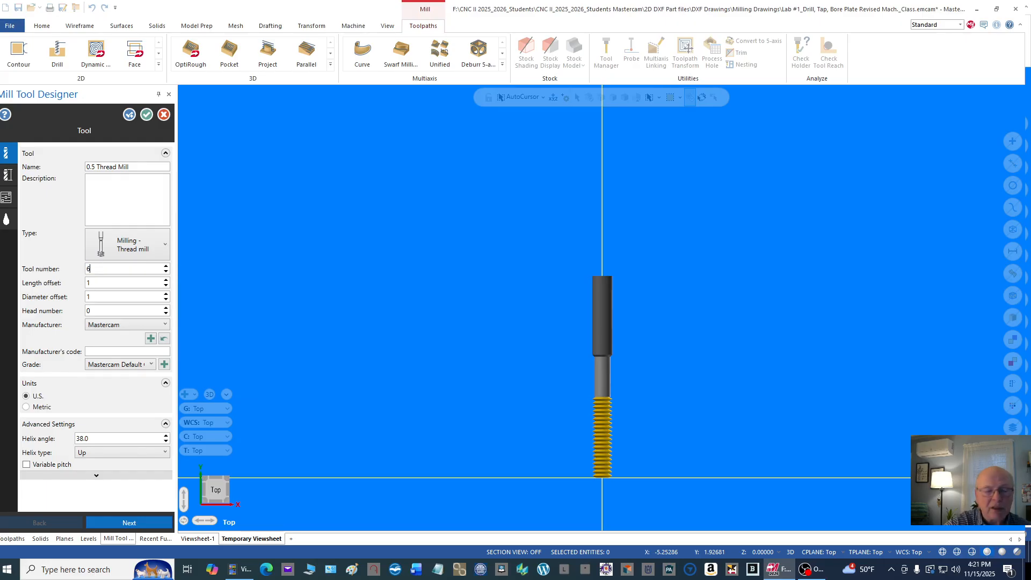
pyautogui.doubleClick(105, 281)
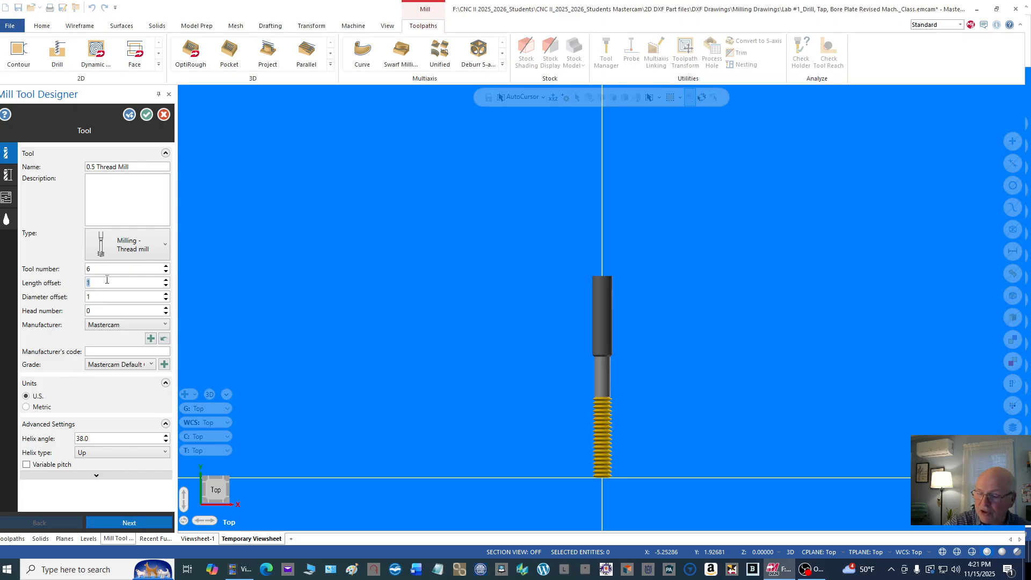
pyautogui.write('6')
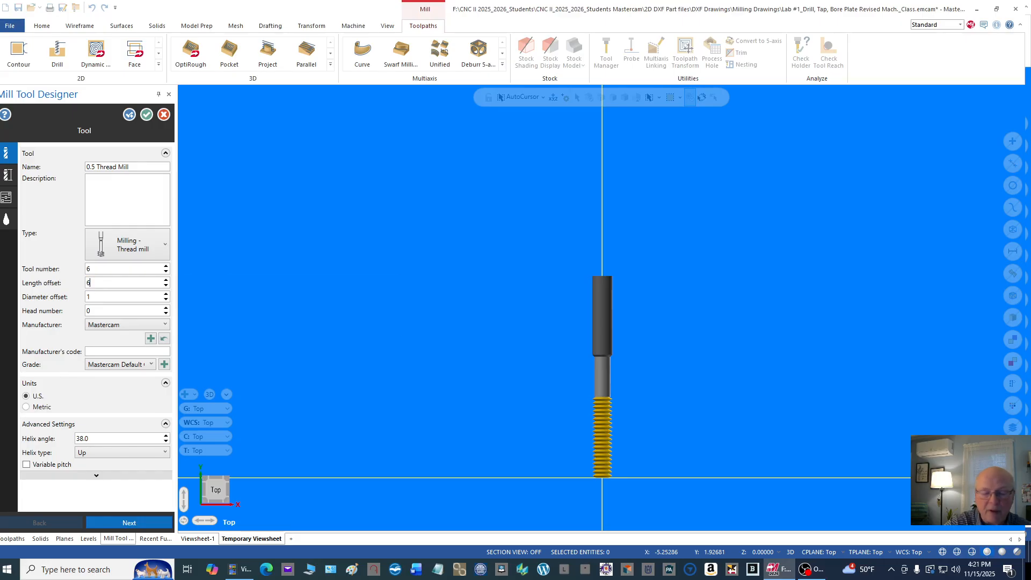
pyautogui.doubleClick(101, 294)
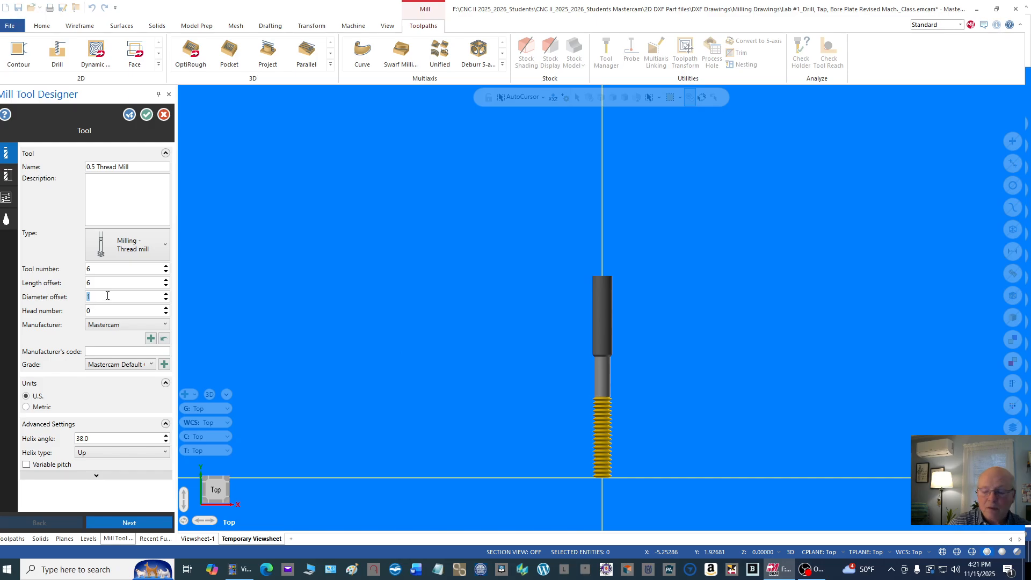
pyautogui.write('6')
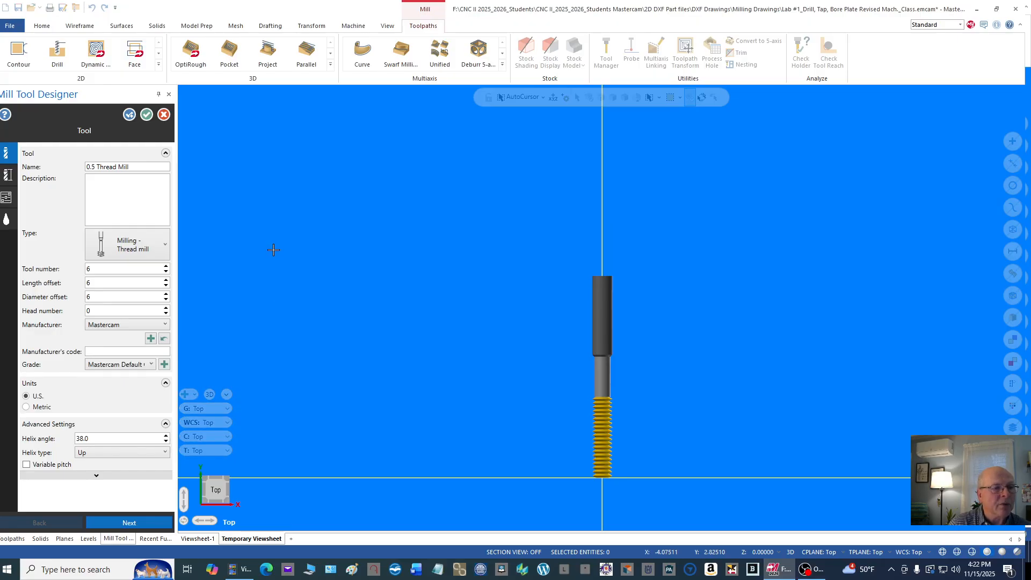
# Step: In the tool's geometry settings, choose the Unified National thread form and set 12 threads per inch
pyautogui.click(7, 181)
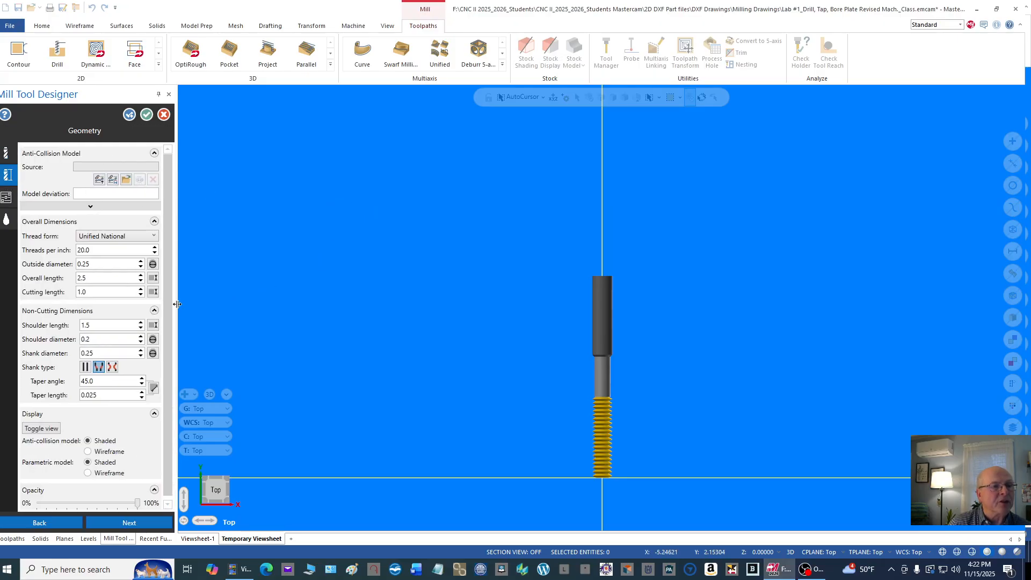
pyautogui.click(154, 237)
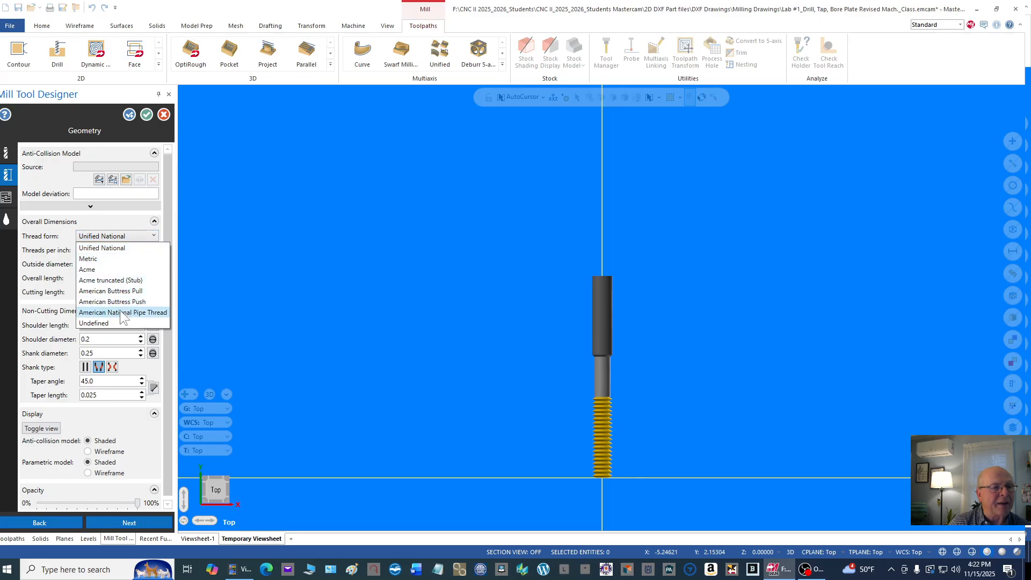
pyautogui.click(106, 248)
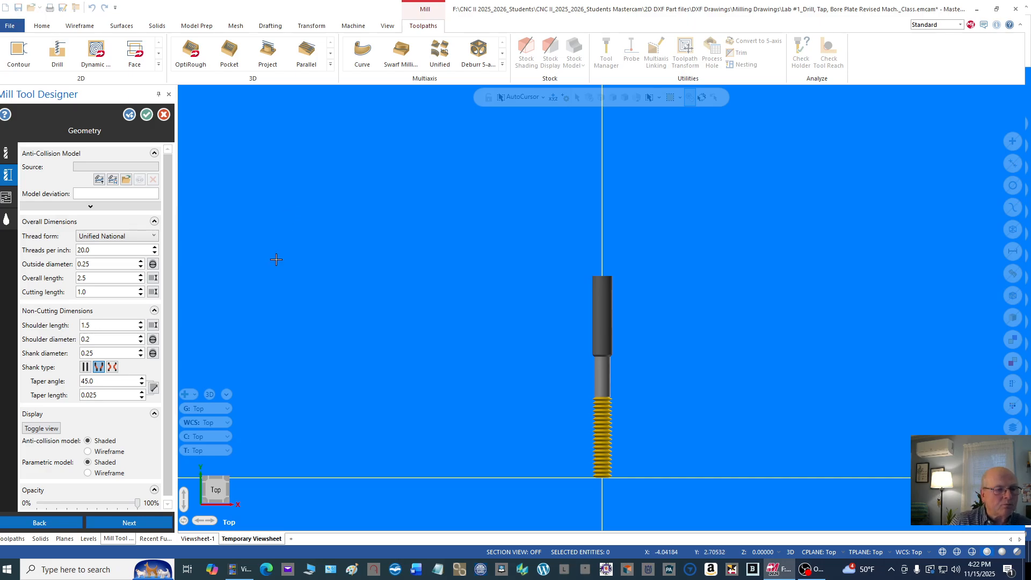
pyautogui.doubleClick(99, 250)
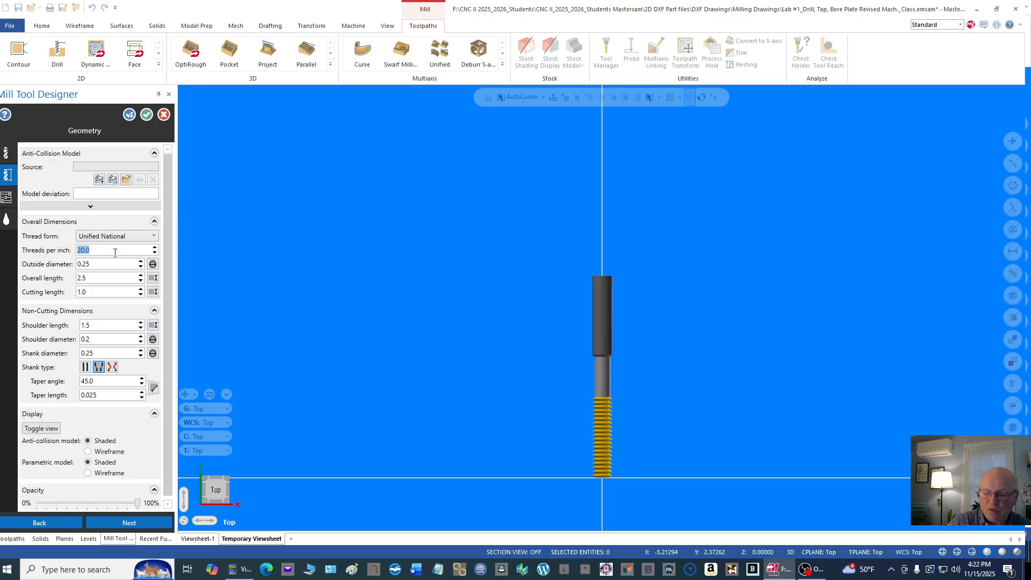
pyautogui.write('12')
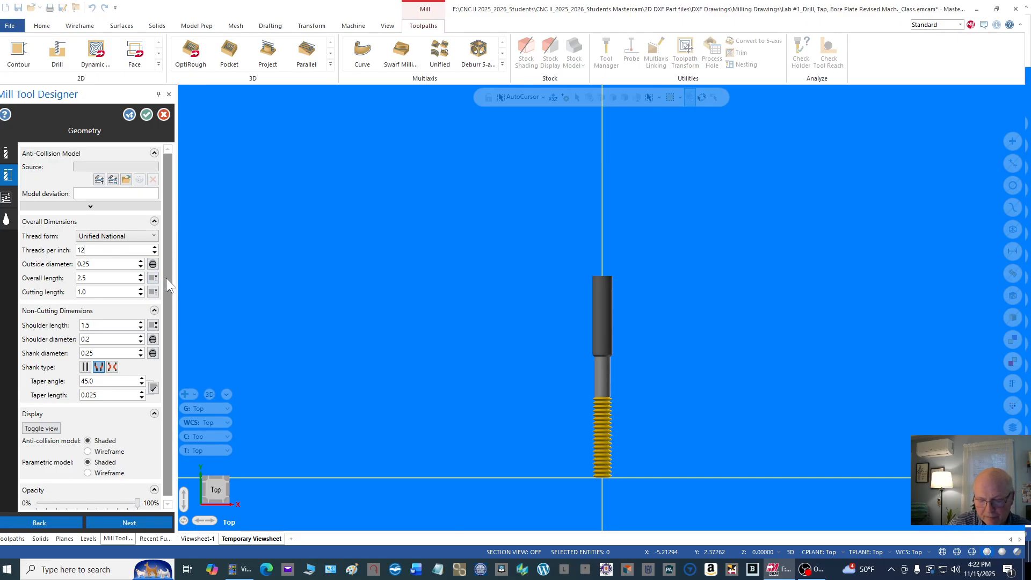
# Step: Set the thread mill's outside diameter to 0.500 and its cutting length to 1.75
pyautogui.click(97, 265)
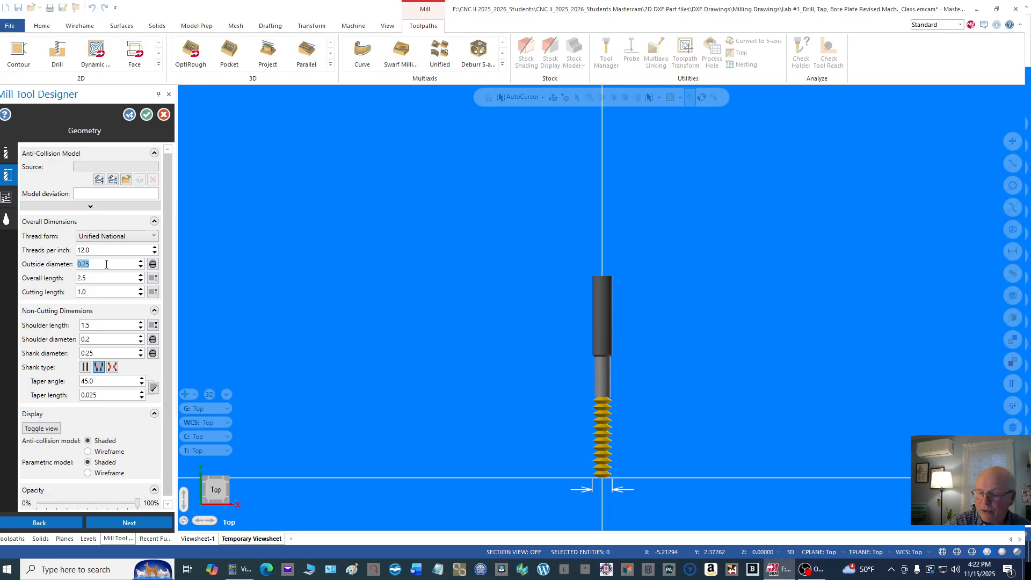
pyautogui.write('.500')
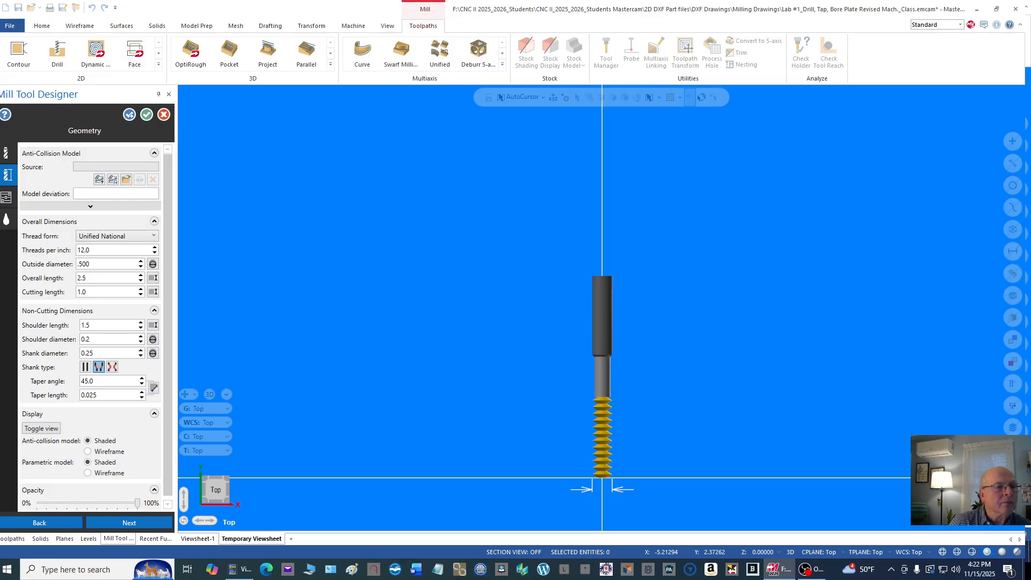
pyautogui.click(91, 279)
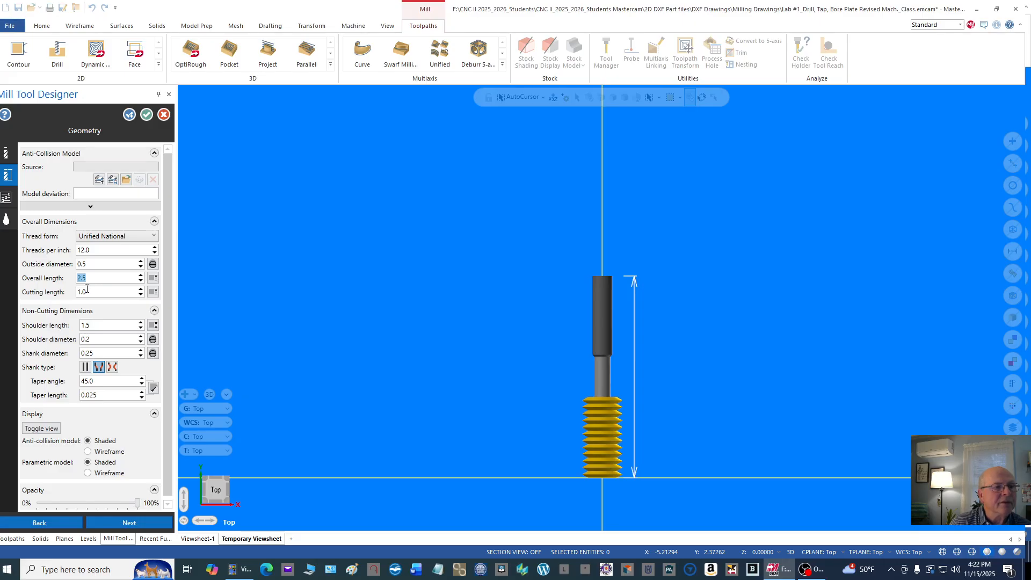
pyautogui.click(98, 292)
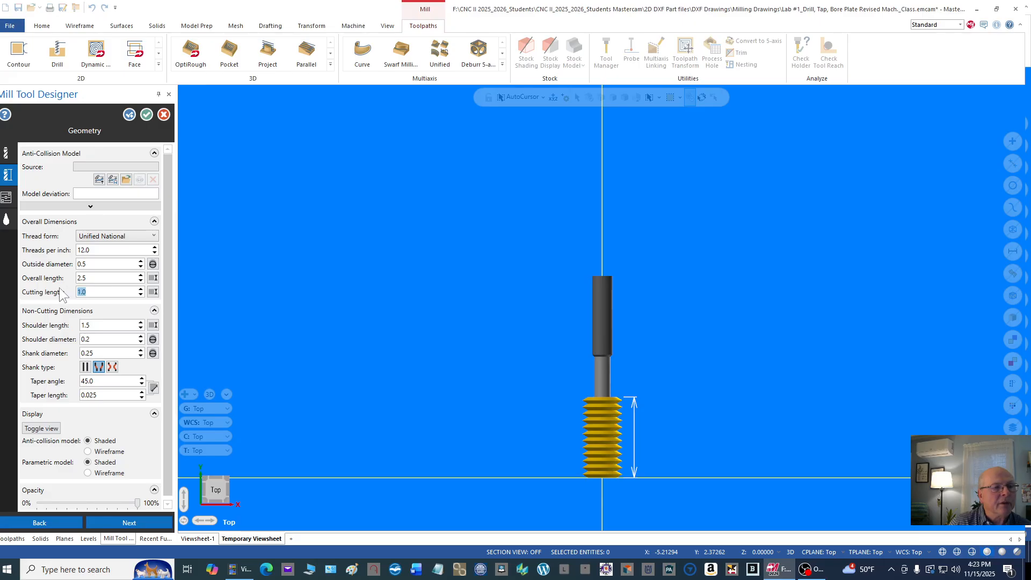
pyautogui.write('1.7')
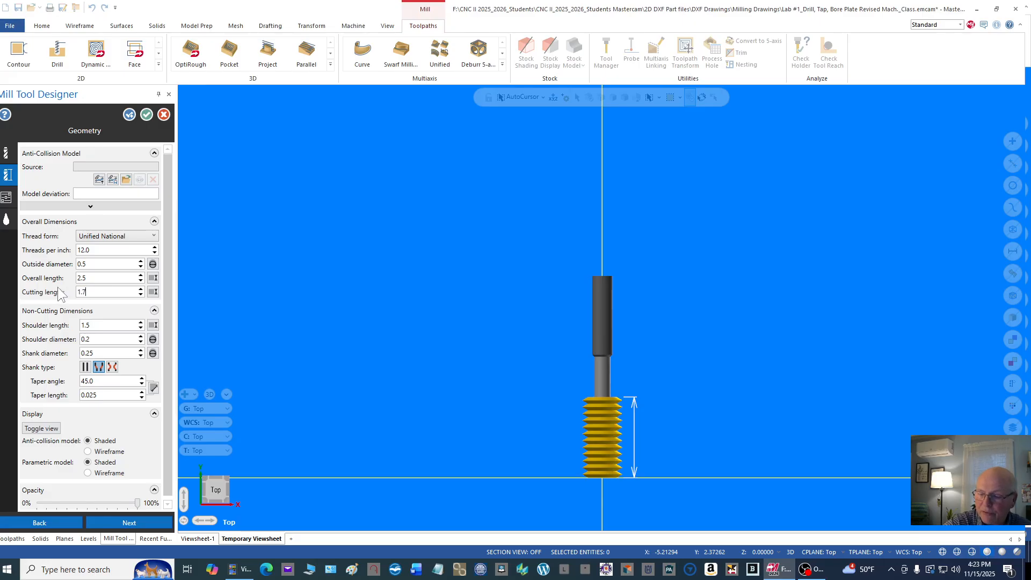
pyautogui.write('5')
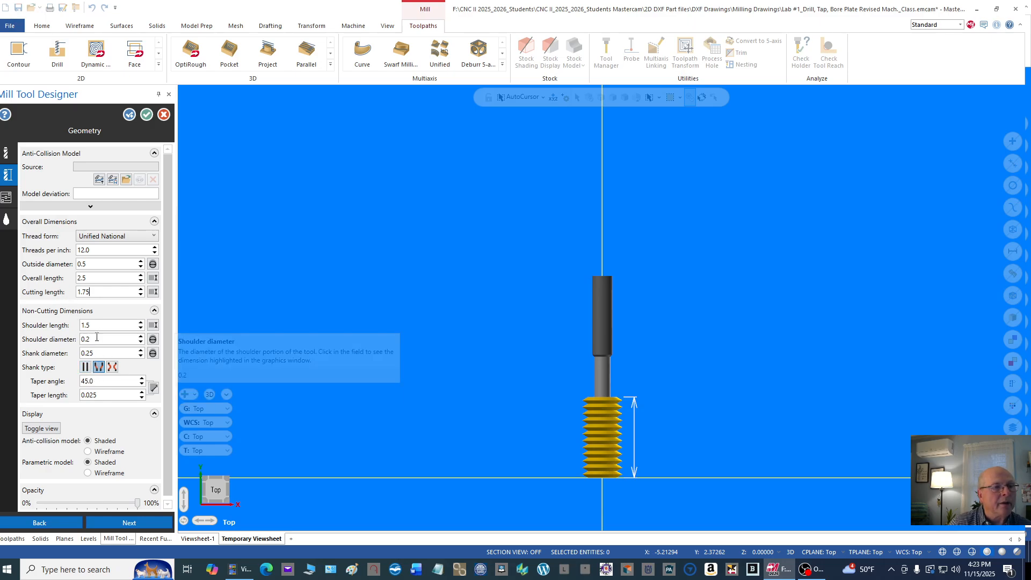
# Step: Set the thread mill's shoulder diameter and shank diameter both to 0.5
pyautogui.click(97, 325)
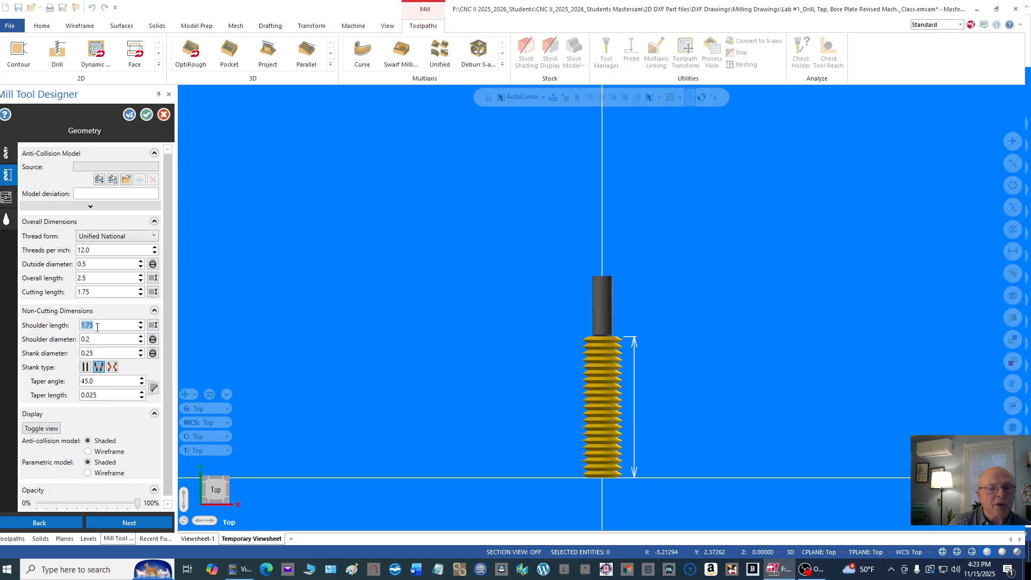
pyautogui.click(113, 338)
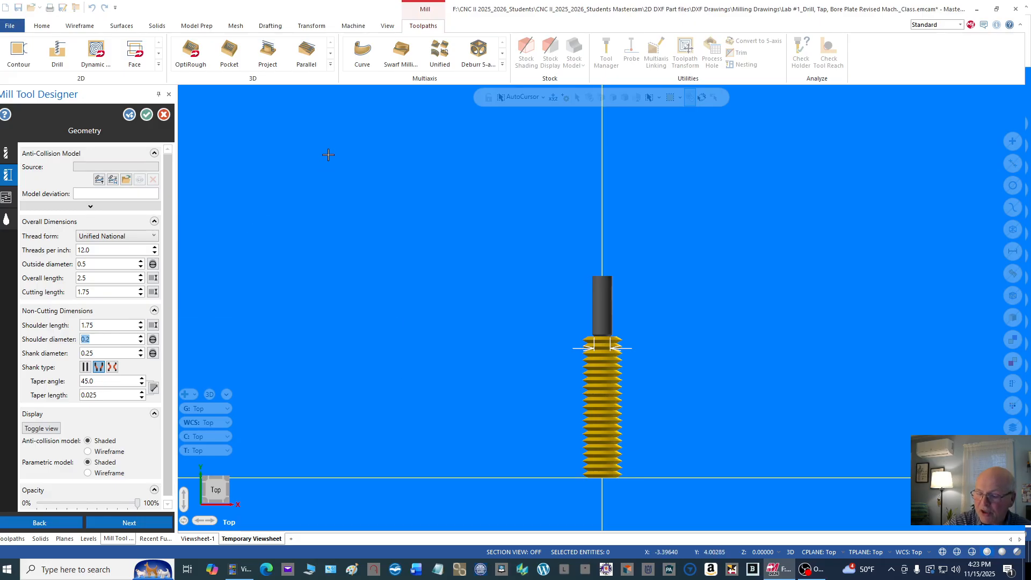
pyautogui.press('BackSpace')
pyautogui.write('.4')
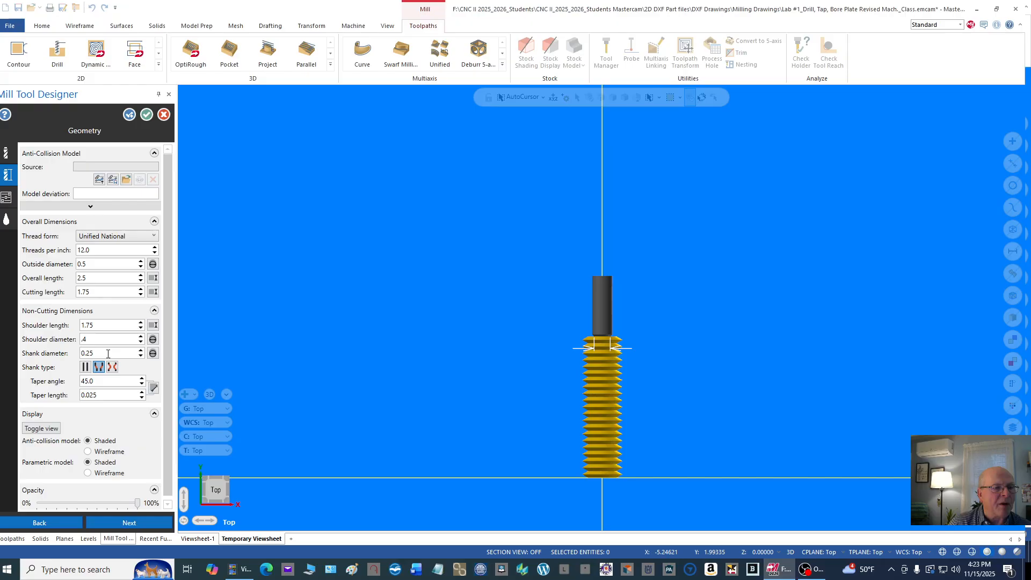
pyautogui.moveTo(92, 340); pyautogui.dragTo(66, 338)
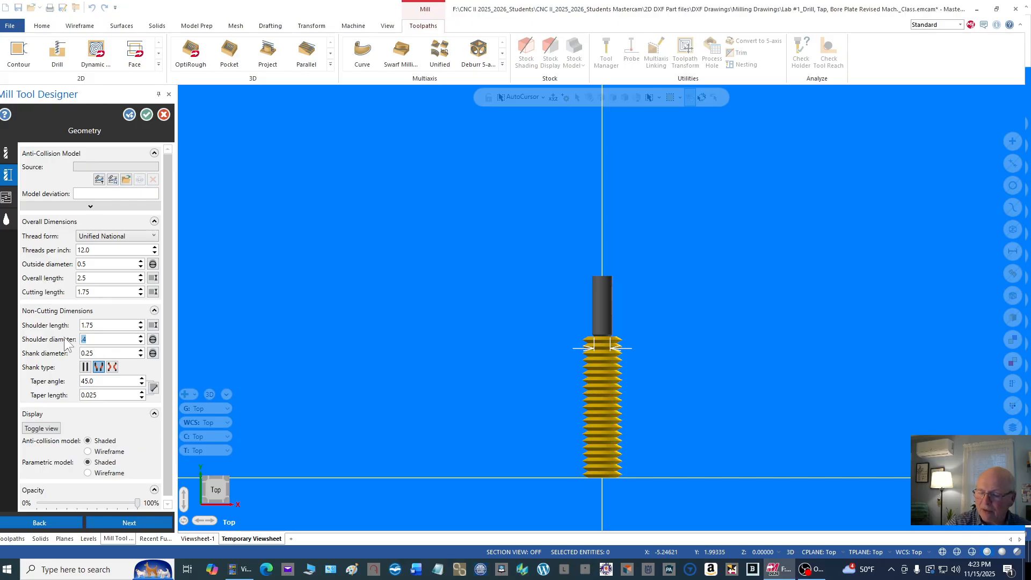
pyautogui.write('.5')
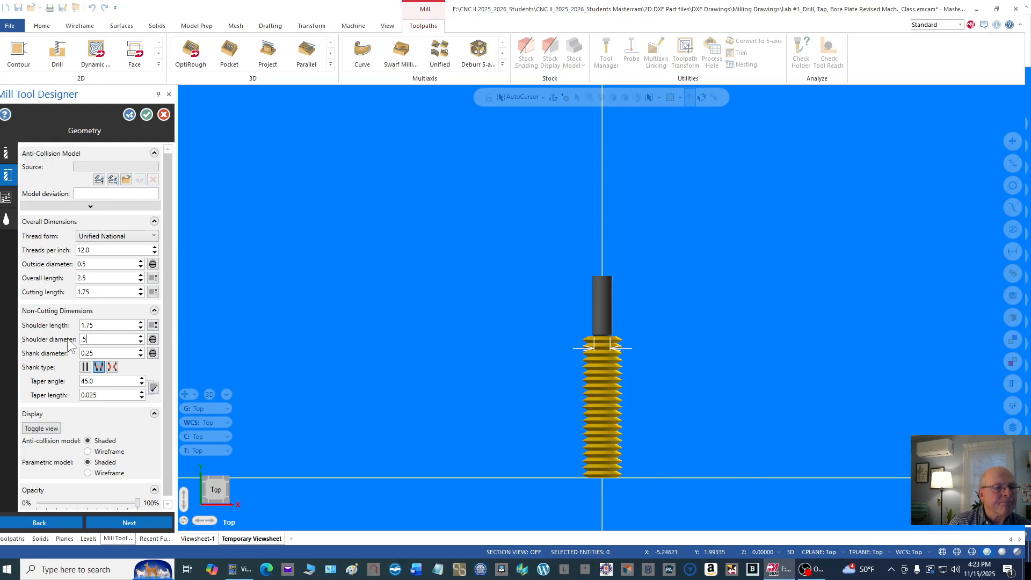
pyautogui.doubleClick(102, 354)
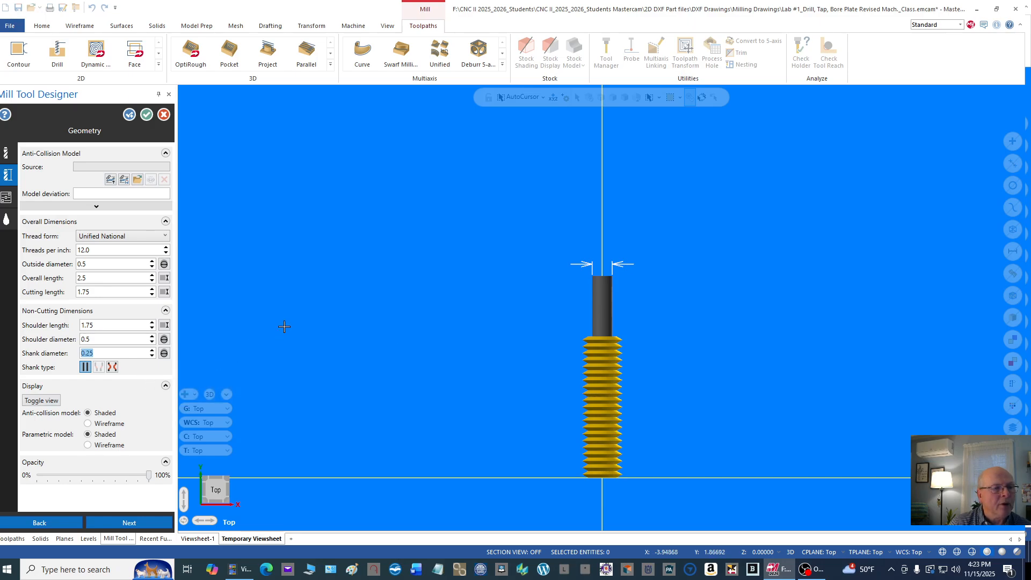
pyautogui.write('.5')
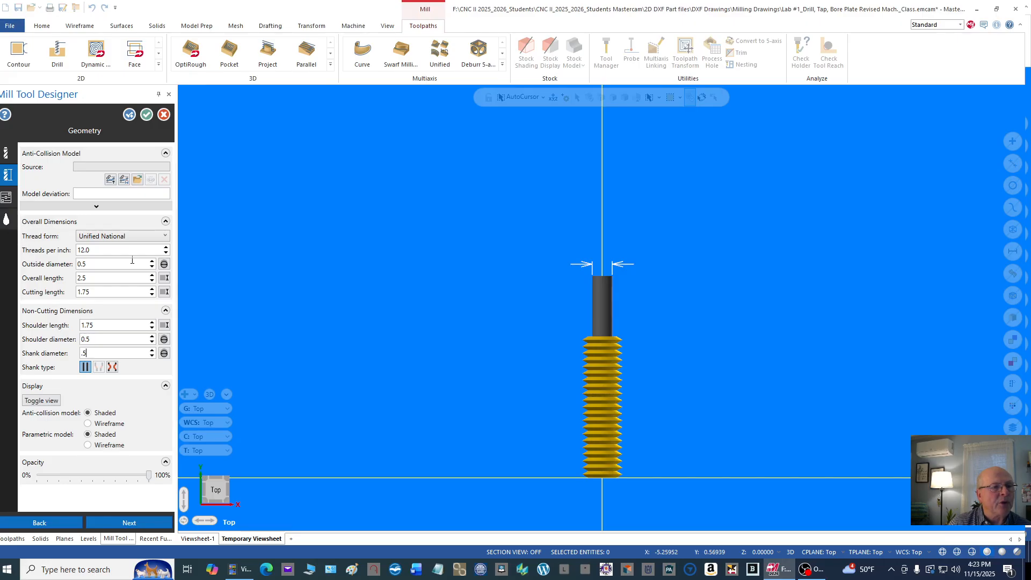
# Step: Review the thread mill's outside diameter, overall and cutting lengths, and shoulder and shank dimensions one by one
pyautogui.click(97, 263)
pyautogui.doubleClick(97, 263)
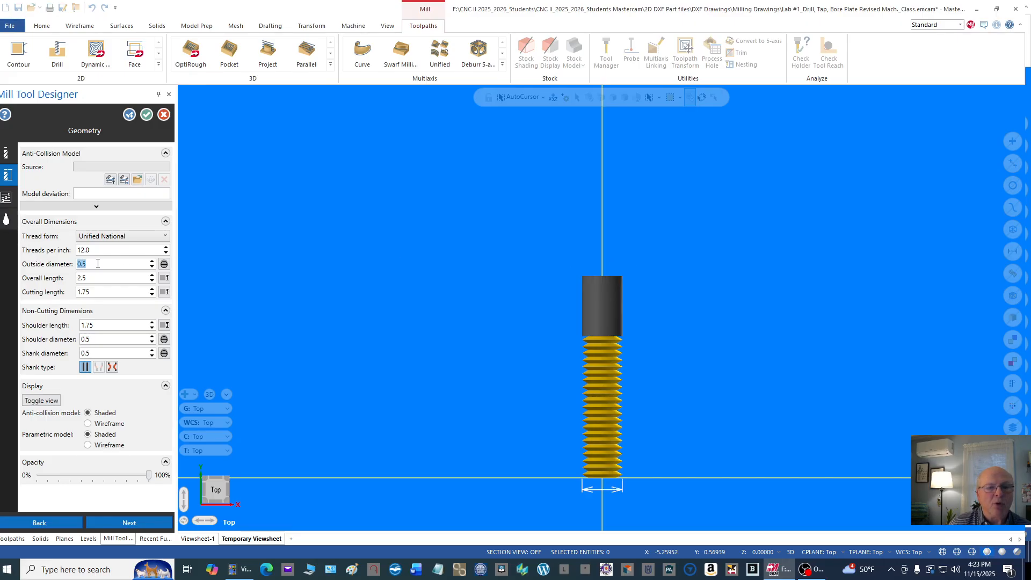
pyautogui.doubleClick(93, 276)
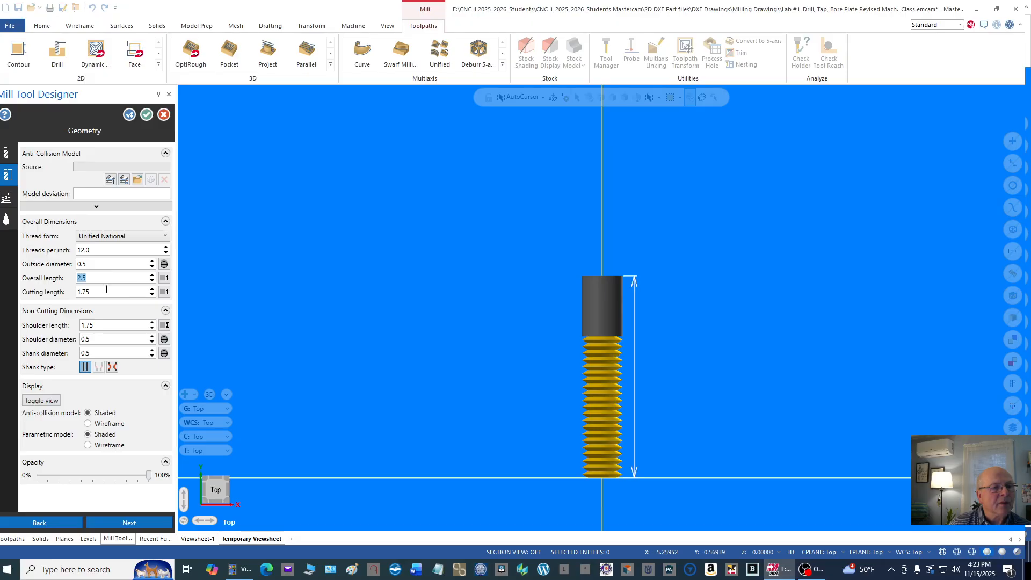
pyautogui.doubleClick(105, 291)
pyautogui.doubleClick(116, 325)
pyautogui.doubleClick(110, 338)
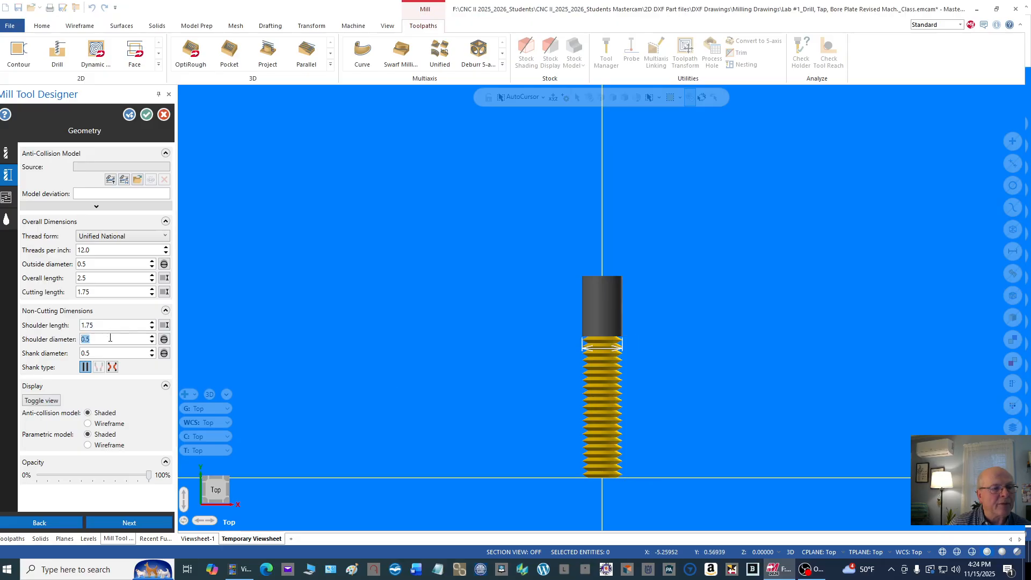
pyautogui.doubleClick(111, 353)
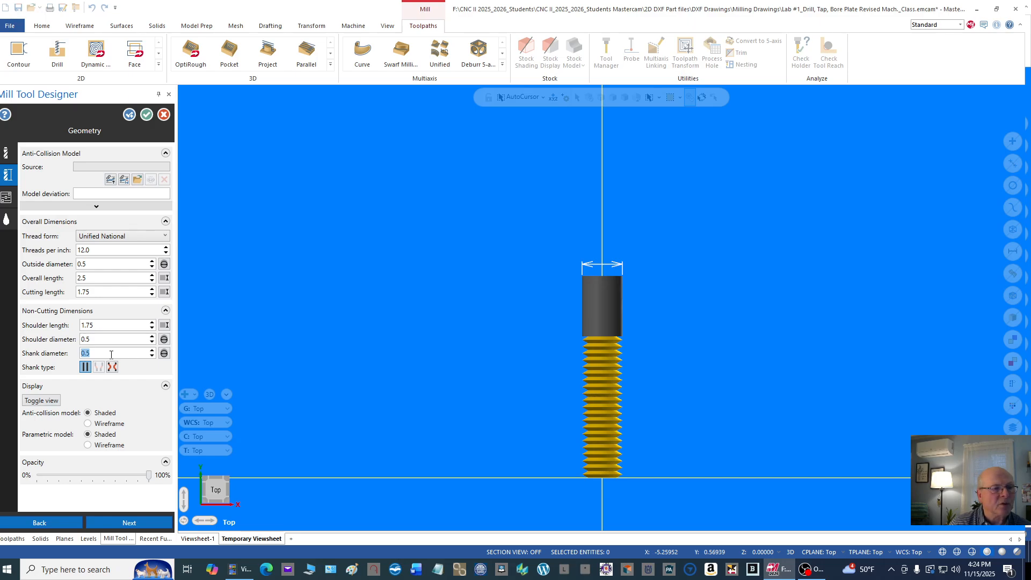
# Step: In the thread mill's operation parameters, set spindle speed 600, plunge rate 18 and feed rate 10, and accept the tool definition
pyautogui.click(6, 198)
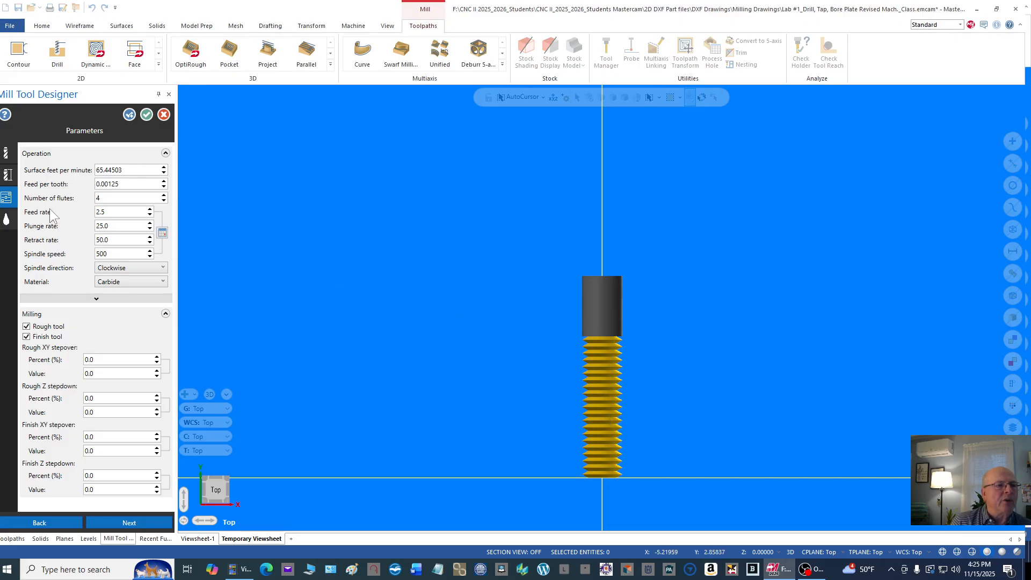
pyautogui.doubleClick(124, 254)
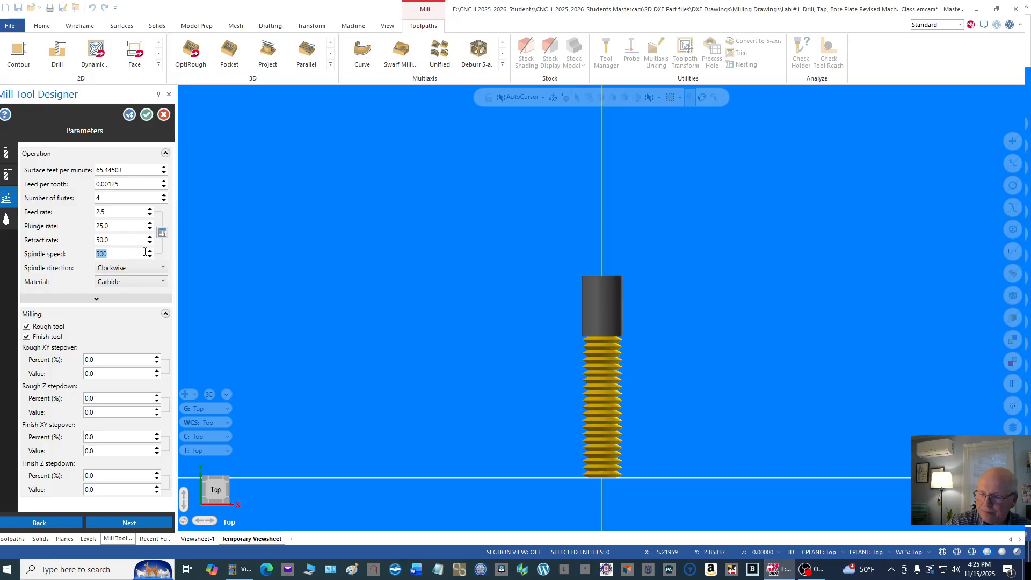
pyautogui.write('600')
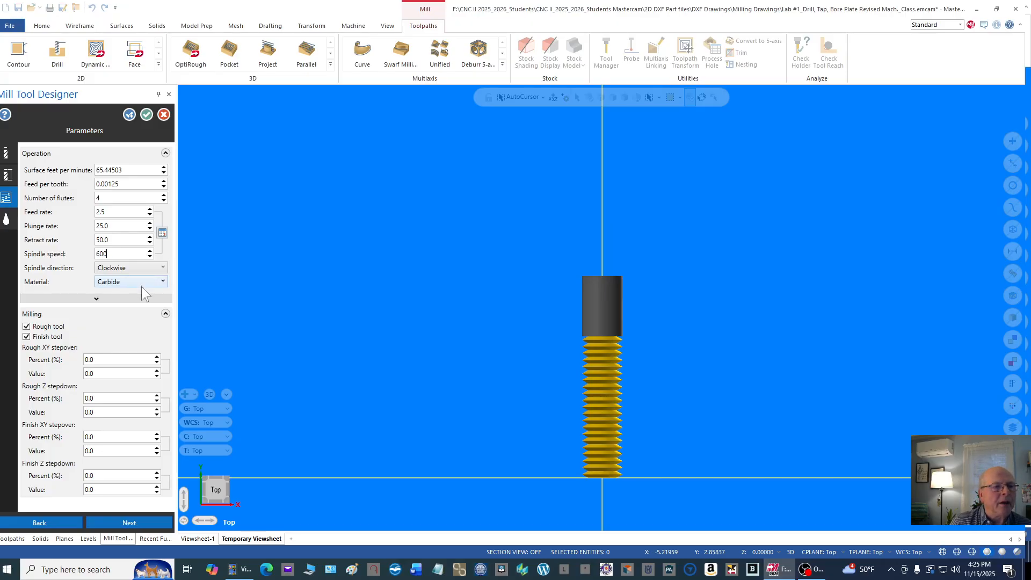
pyautogui.doubleClick(121, 228)
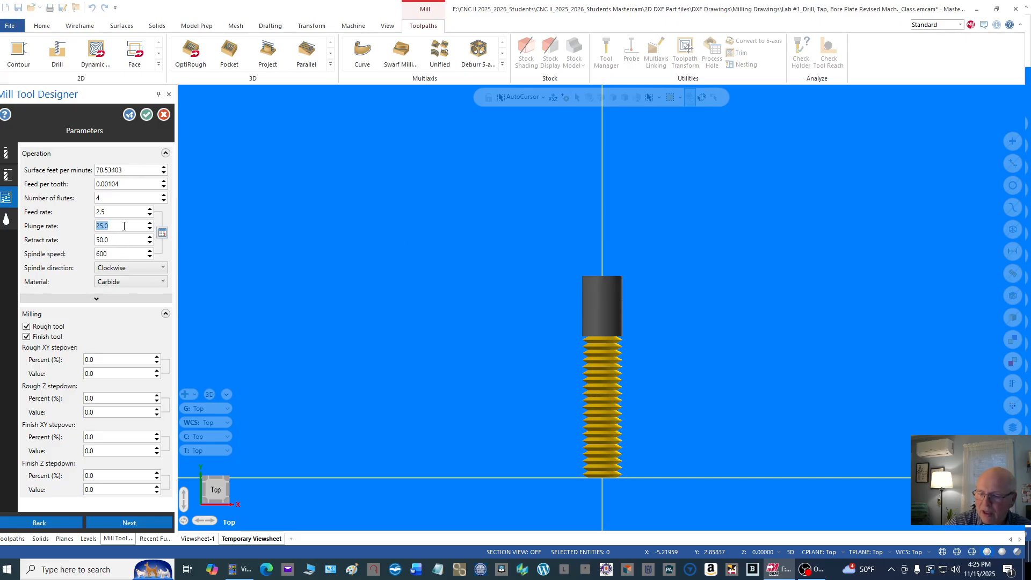
pyautogui.write('18')
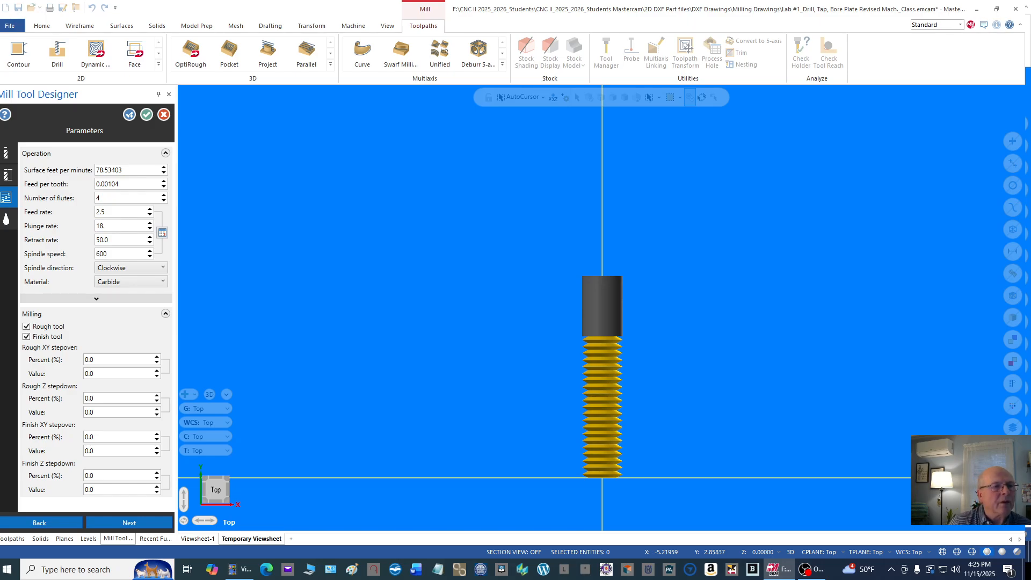
pyautogui.moveTo(118, 212); pyautogui.dragTo(85, 215)
pyautogui.doubleClick(142, 211)
pyautogui.write('10')
pyautogui.click(128, 184)
pyautogui.click(133, 170)
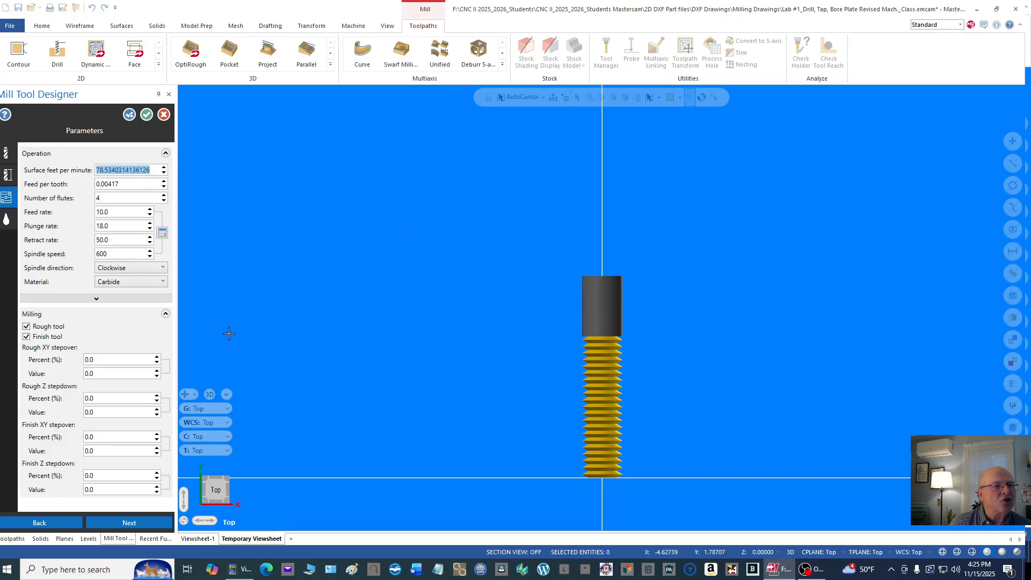
pyautogui.click(146, 115)
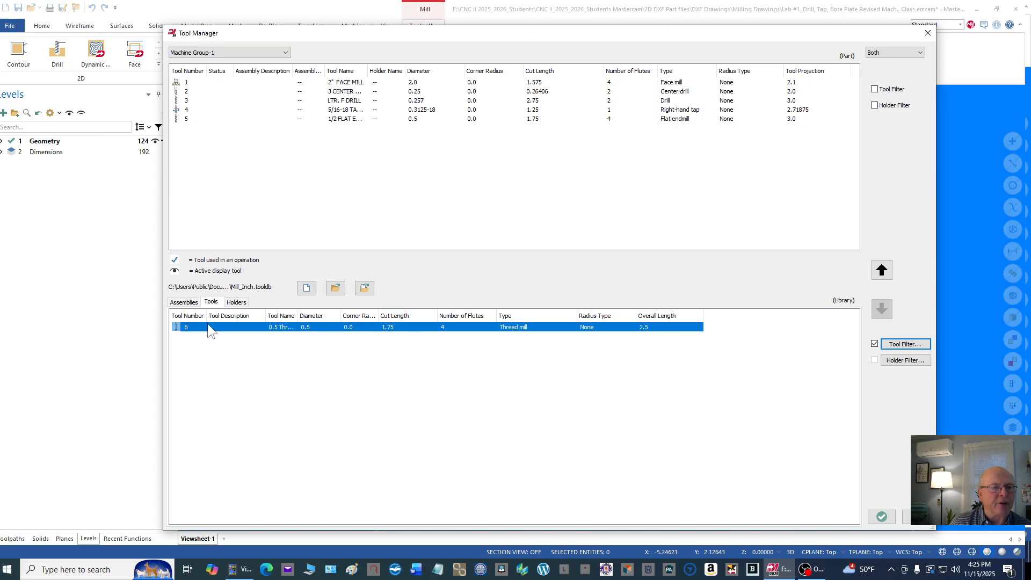
# Step: Copy the 0.5 Thread Mill from the library into the part's tool list, saving the library changes, and recheck the list
pyautogui.moveTo(205, 330); pyautogui.dragTo(209, 130)
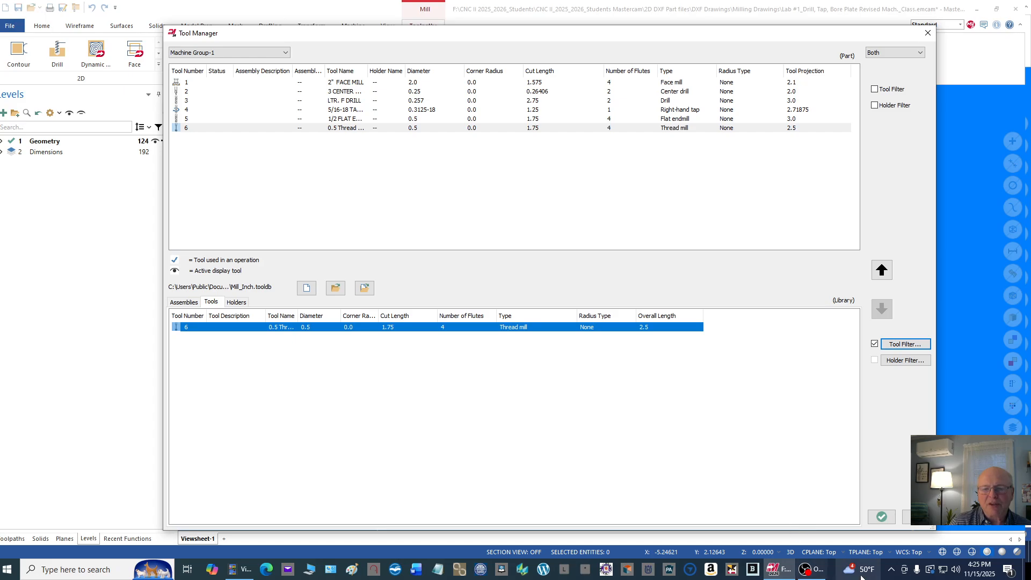
pyautogui.click(882, 517)
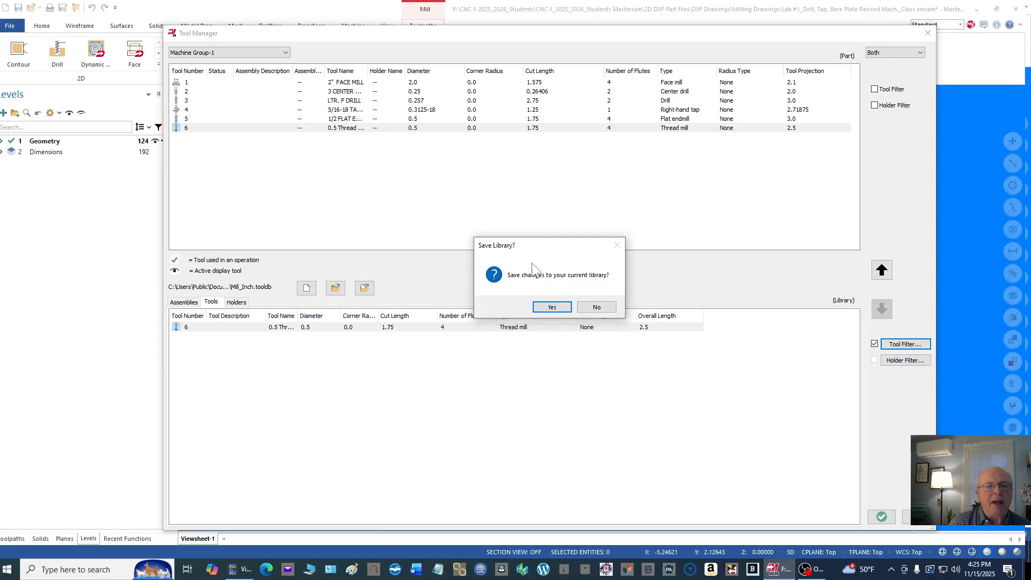
pyautogui.click(550, 310)
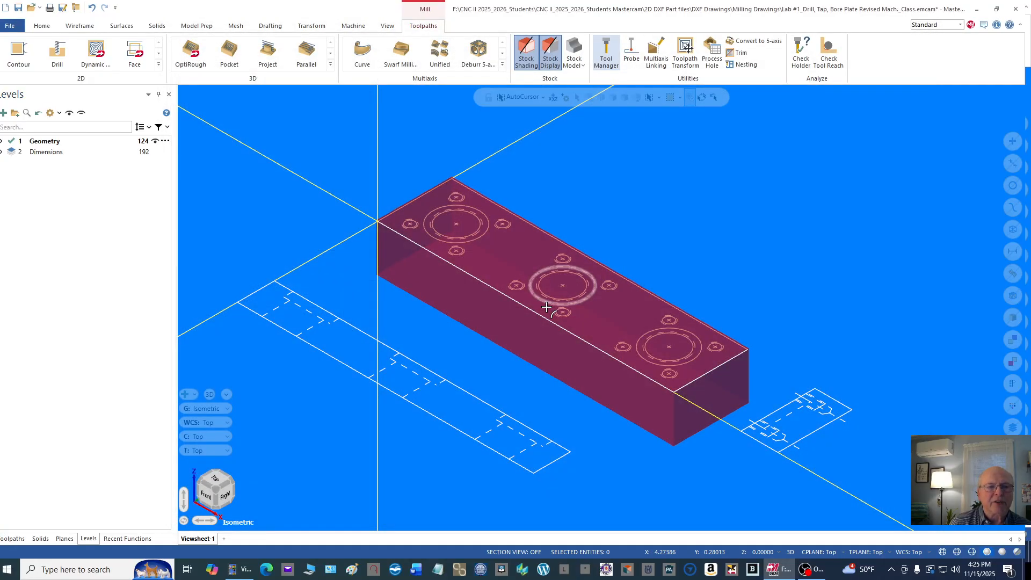
pyautogui.click(605, 54)
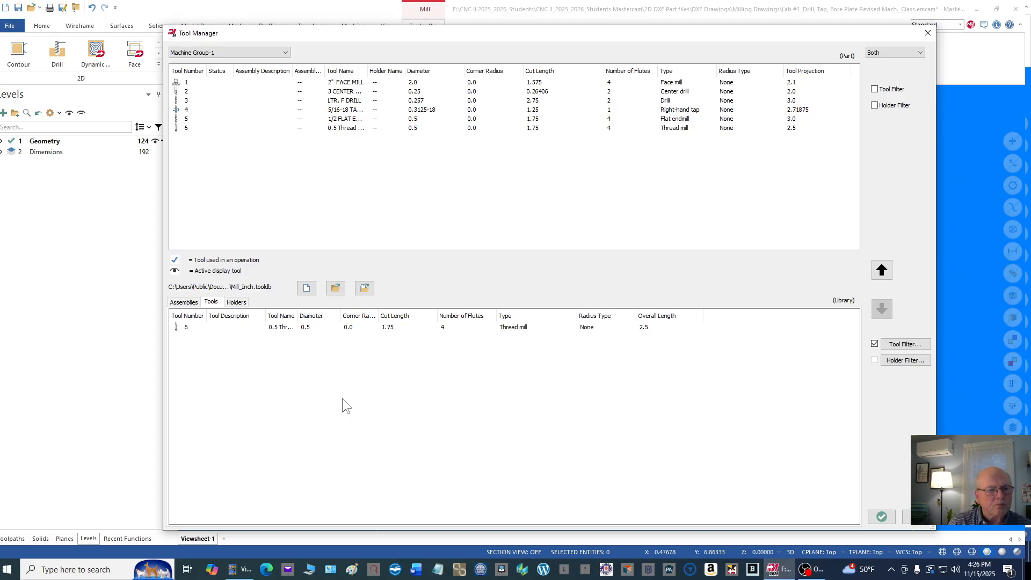
pyautogui.click(928, 33)
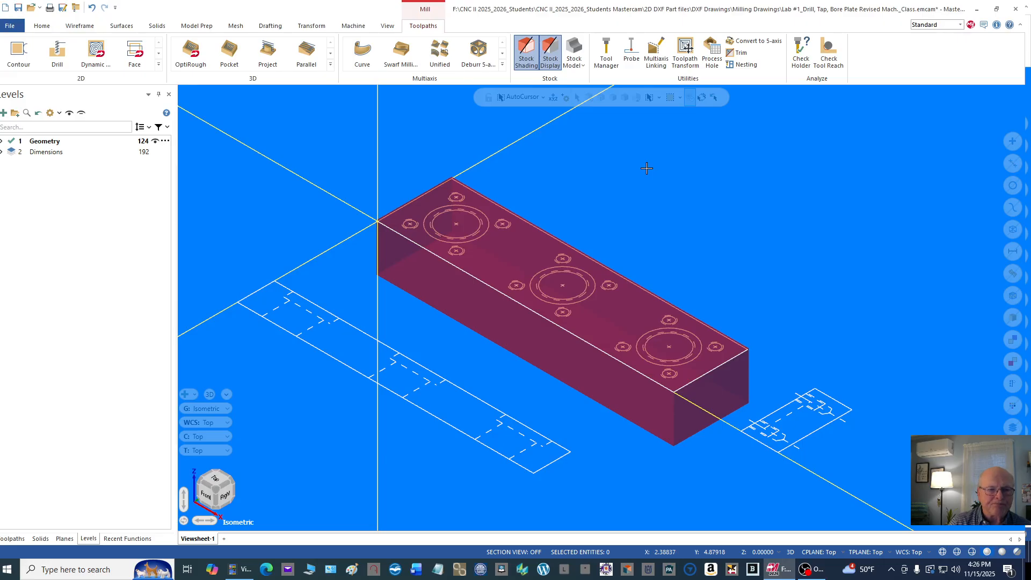
# Step: Start a Face mill toolpath in Machine Group-1 using the defined stock as its boundary, with 2D construction mode on
pyautogui.click(12, 538)
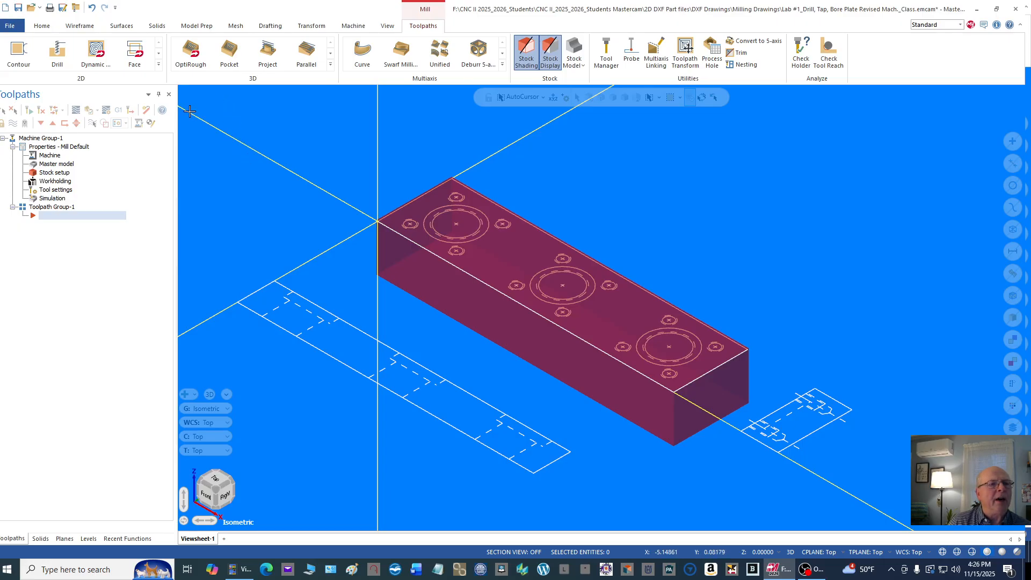
pyautogui.rightClick(154, 137)
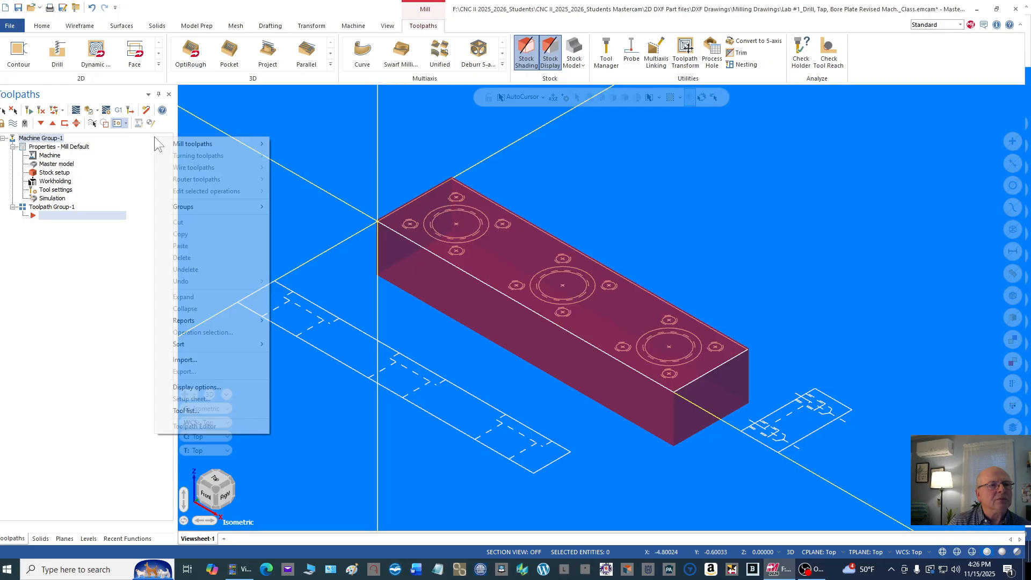
pyautogui.moveTo(217, 145)
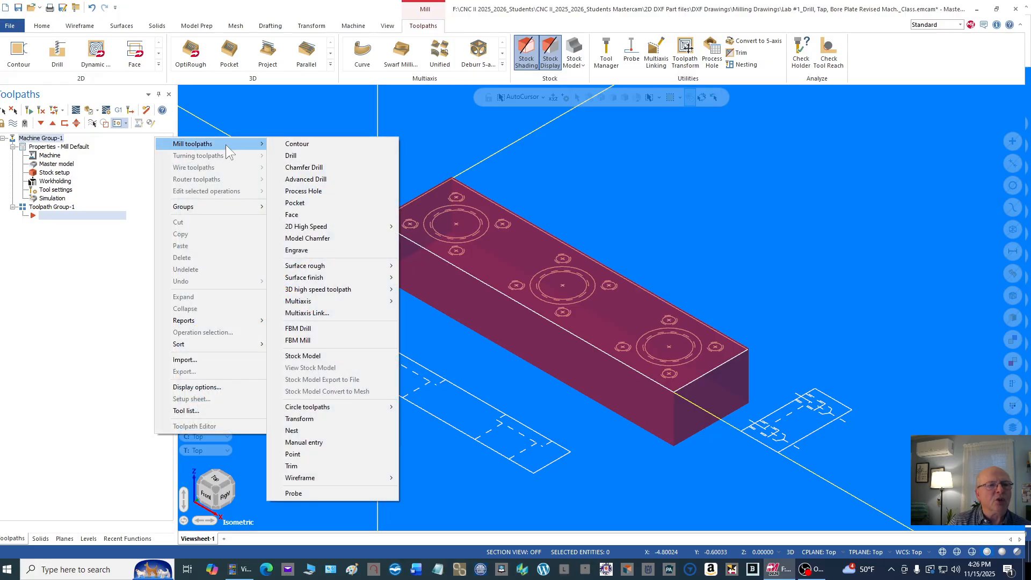
pyautogui.click(317, 211)
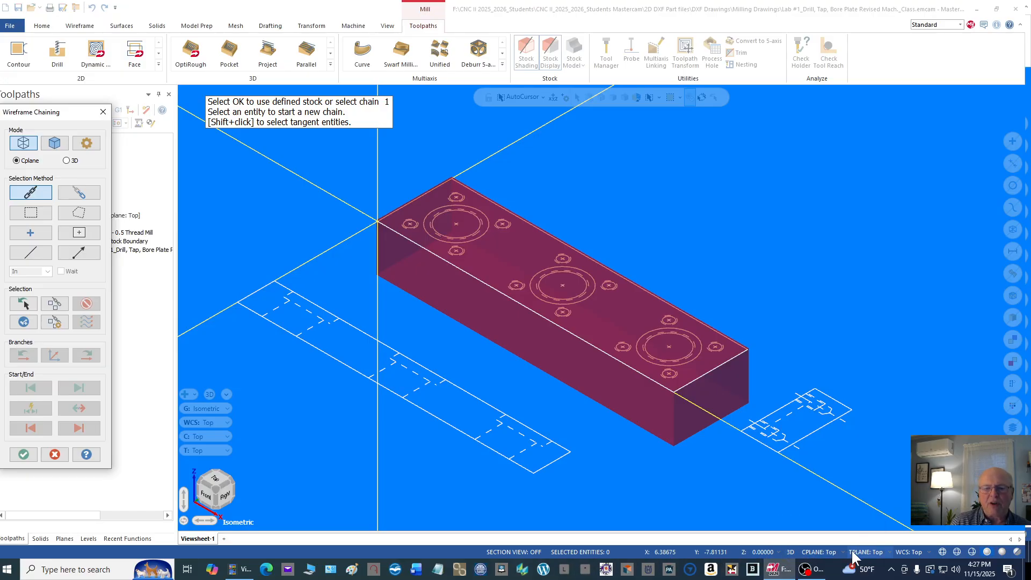
pyautogui.click(790, 553)
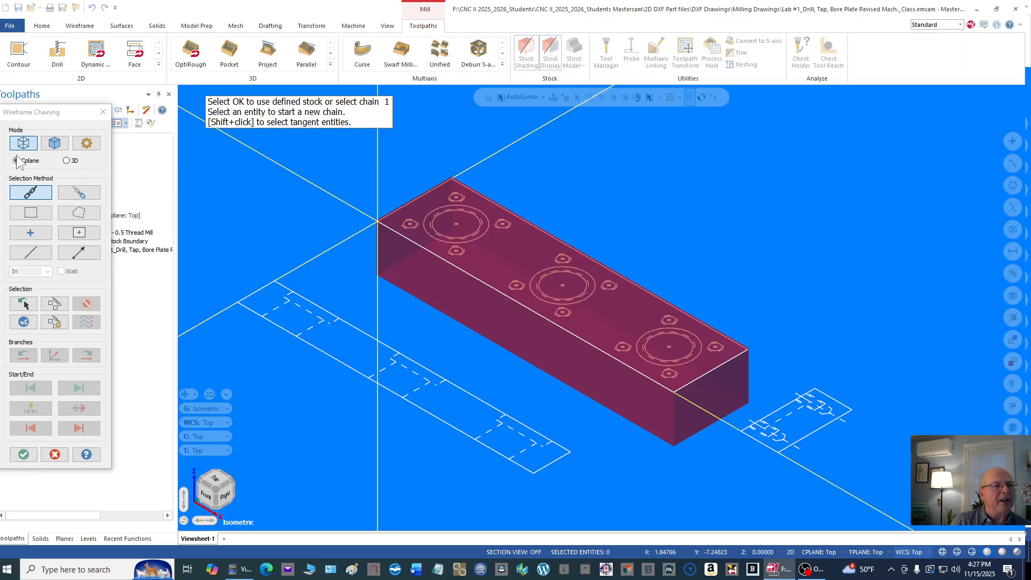
pyautogui.click(25, 454)
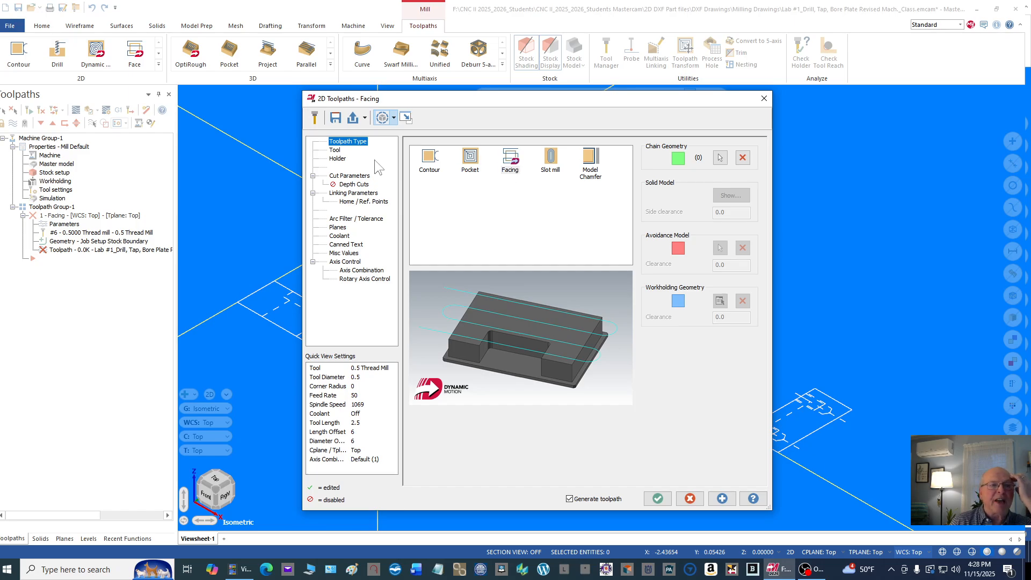
# Step: Choose tool 1, the 2" FACE MILL, for the facing toolpath and view its geometry definition without changing it
pyautogui.click(335, 150)
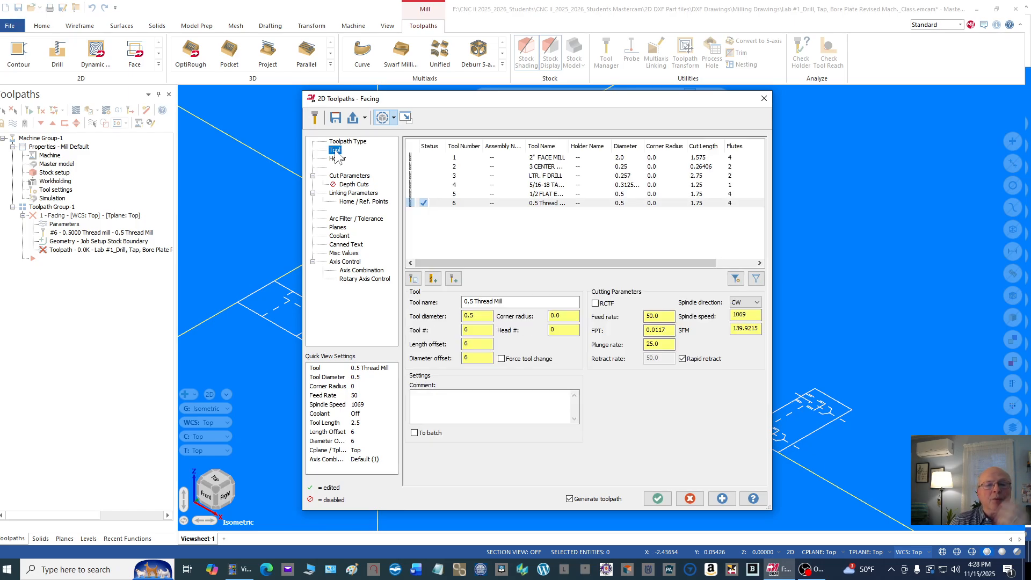
pyautogui.click(546, 157)
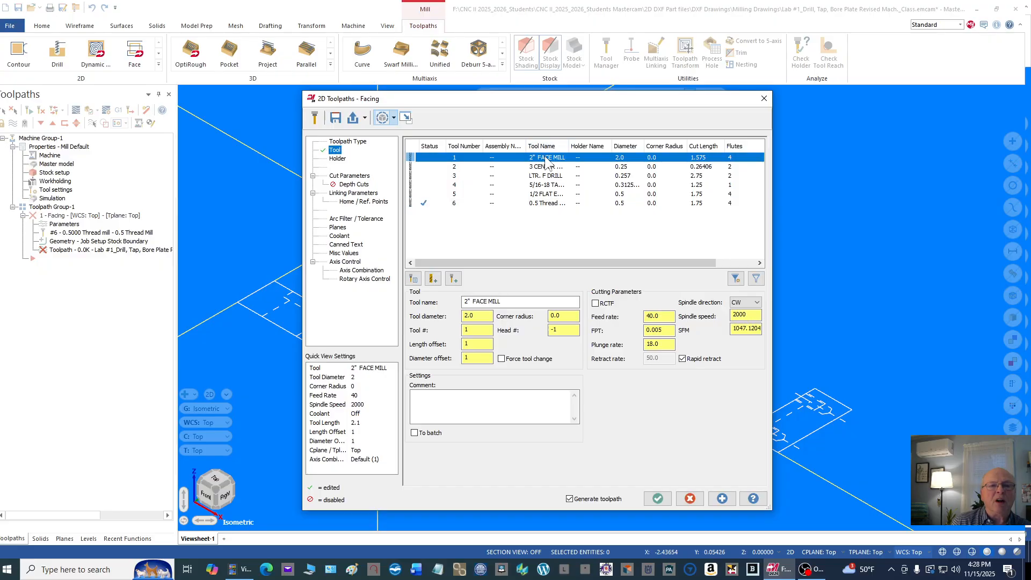
pyautogui.doubleClick(516, 156)
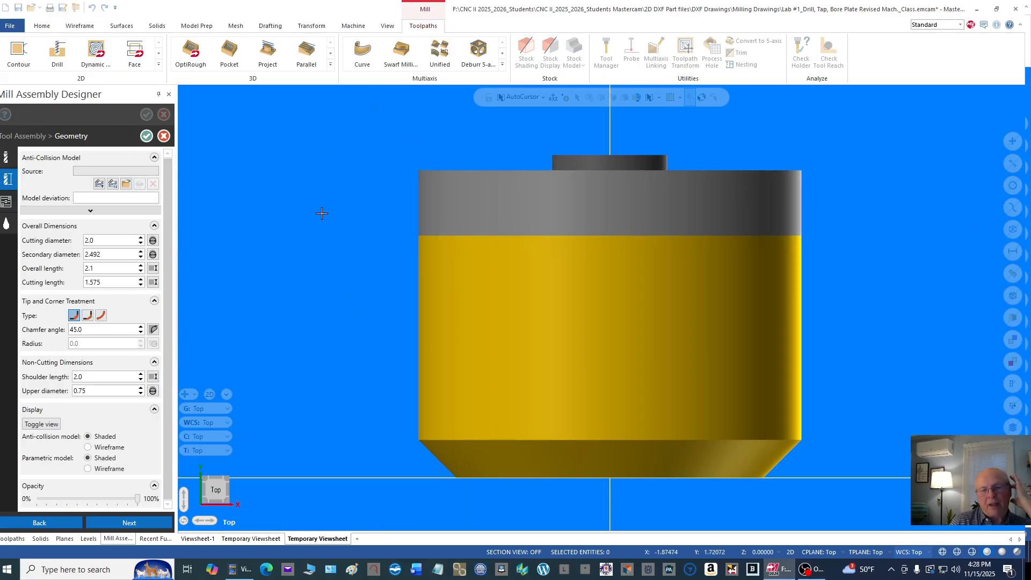
pyautogui.click(164, 135)
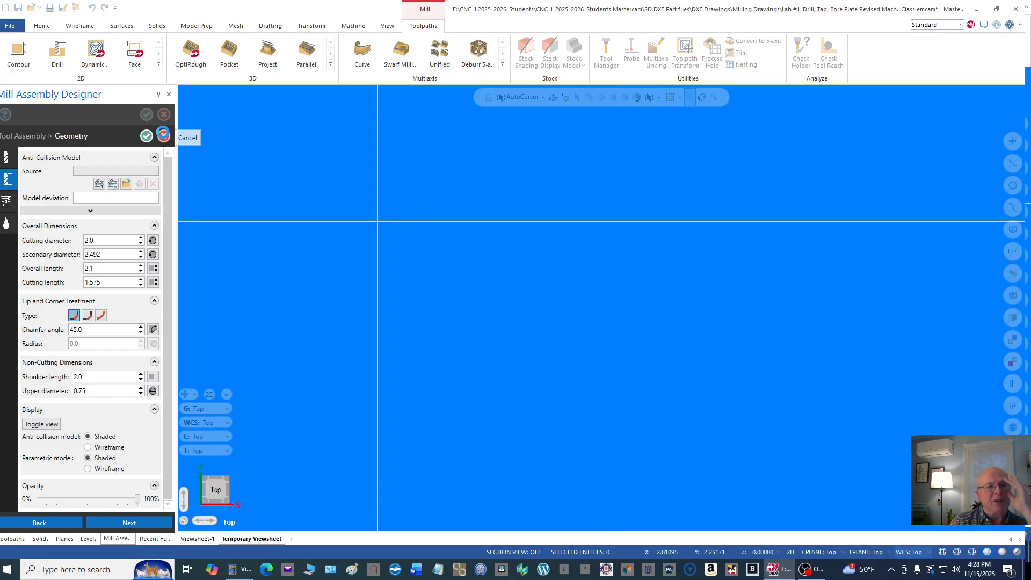
pyautogui.click(163, 114)
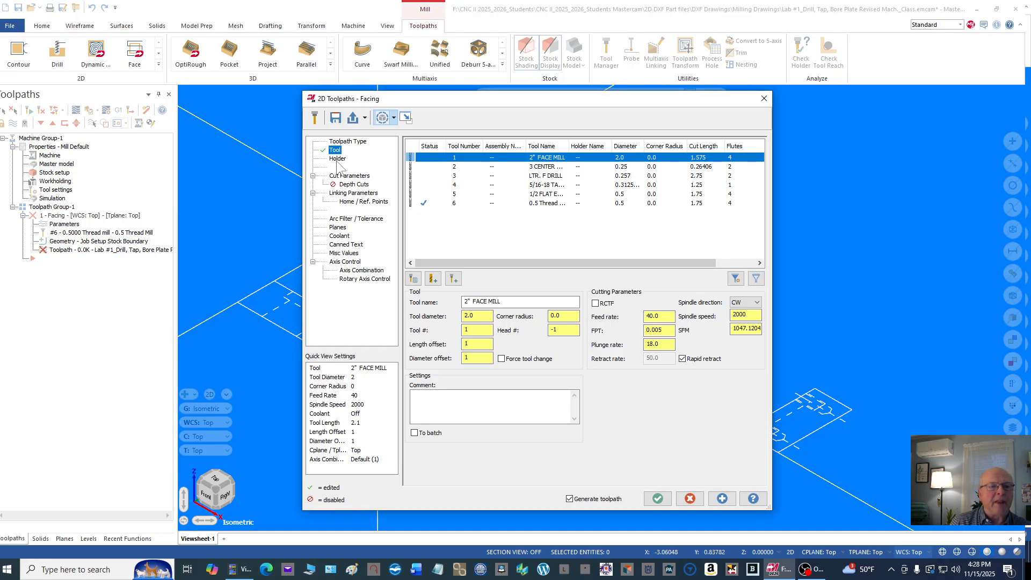
# Step: Preview the B2C3-0016 and B2C3-0020 holders on the face mill and return to the Default Holder
pyautogui.click(338, 159)
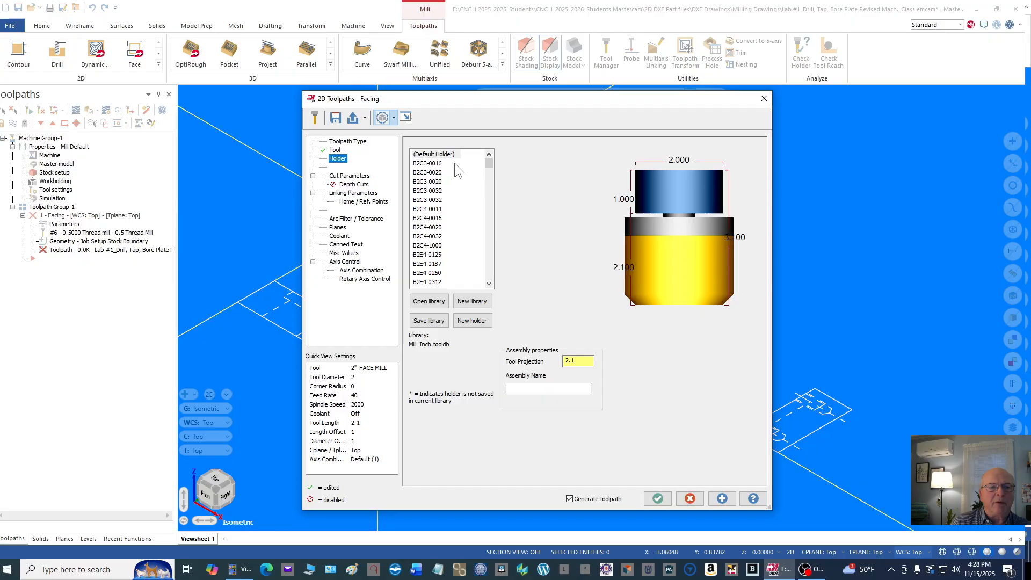
pyautogui.click(431, 164)
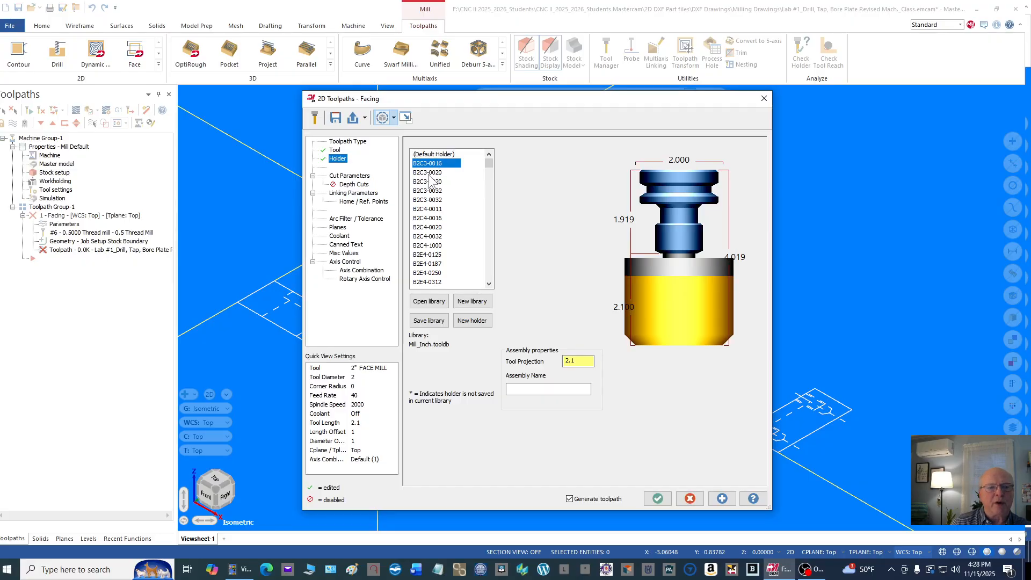
pyautogui.click(432, 181)
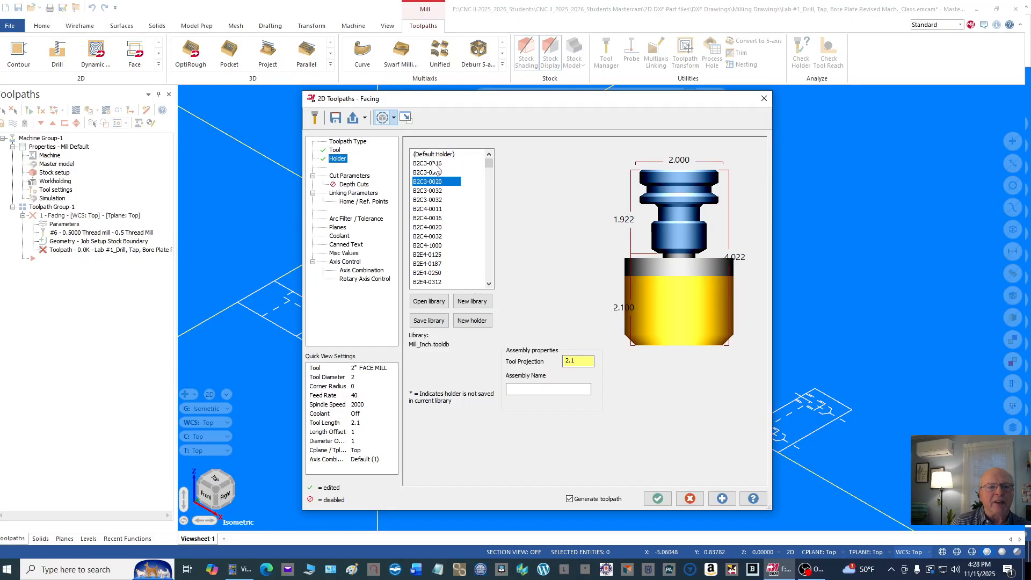
pyautogui.click(435, 154)
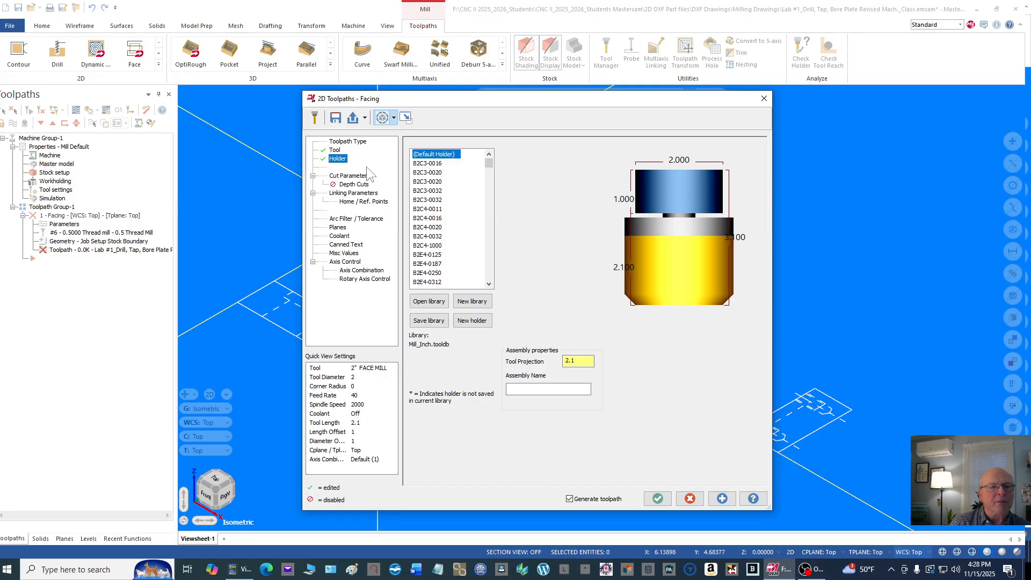
# Step: Compare the Zigzag, One way, One pass and Dynamic cutting methods in the facing cut parameters, and view the cut direction options
pyautogui.click(344, 176)
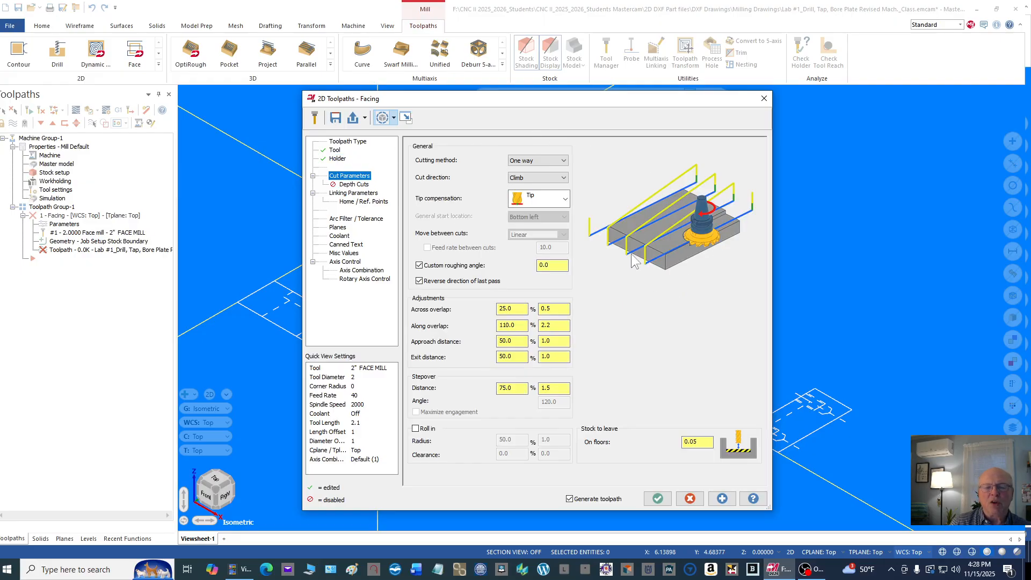
pyautogui.click(561, 161)
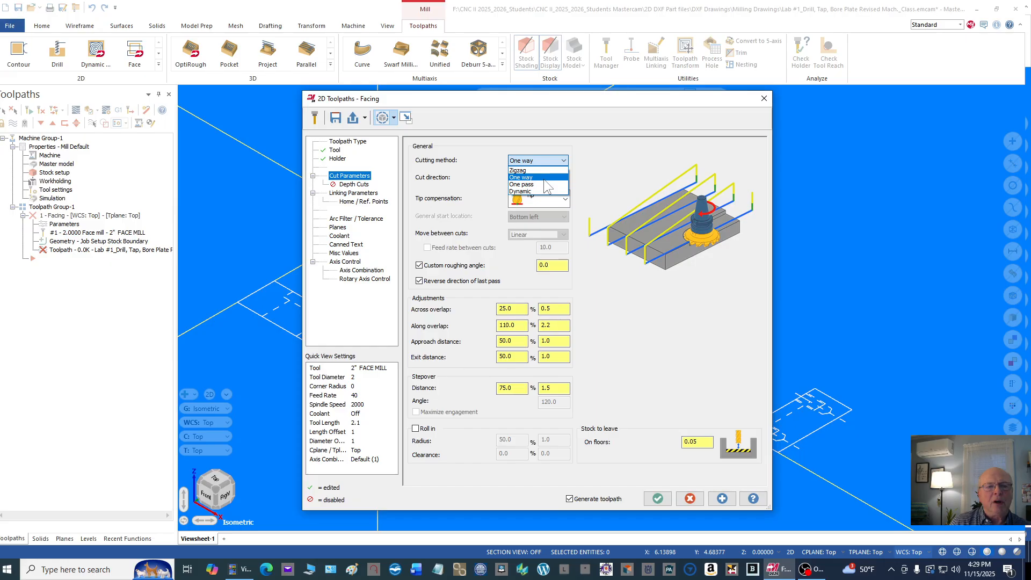
pyautogui.click(533, 170)
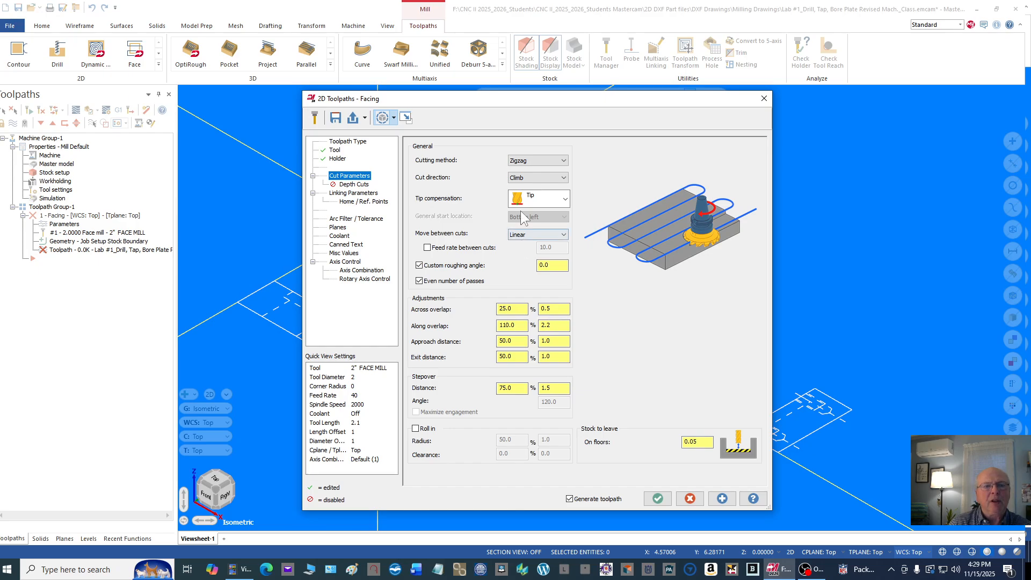
pyautogui.click(561, 159)
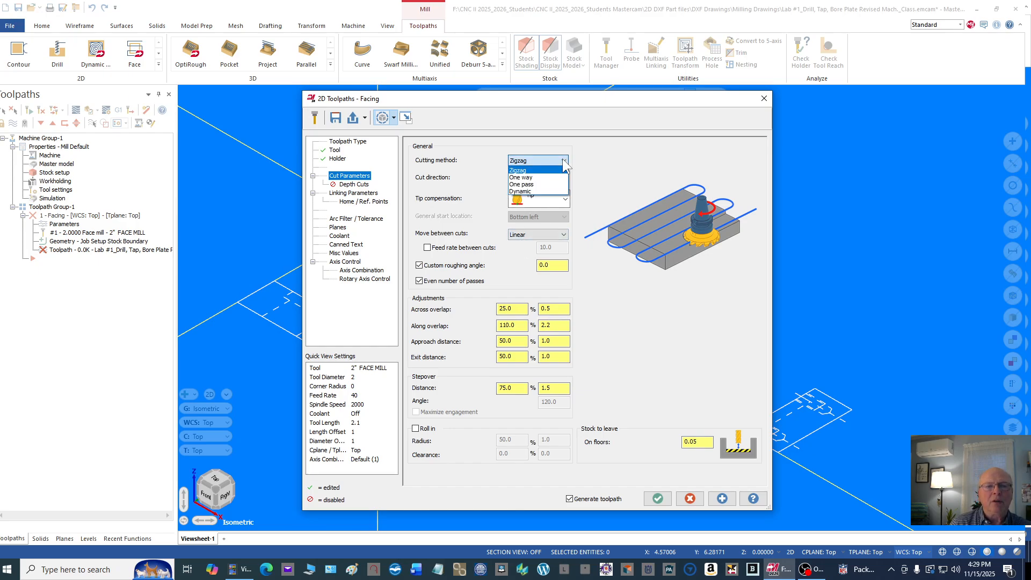
pyautogui.click(550, 180)
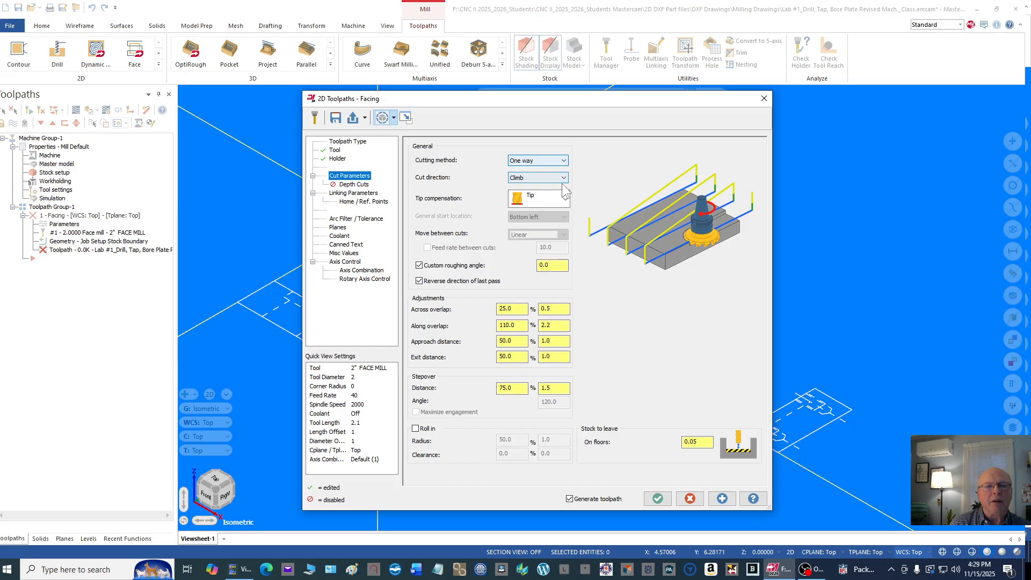
pyautogui.click(562, 177)
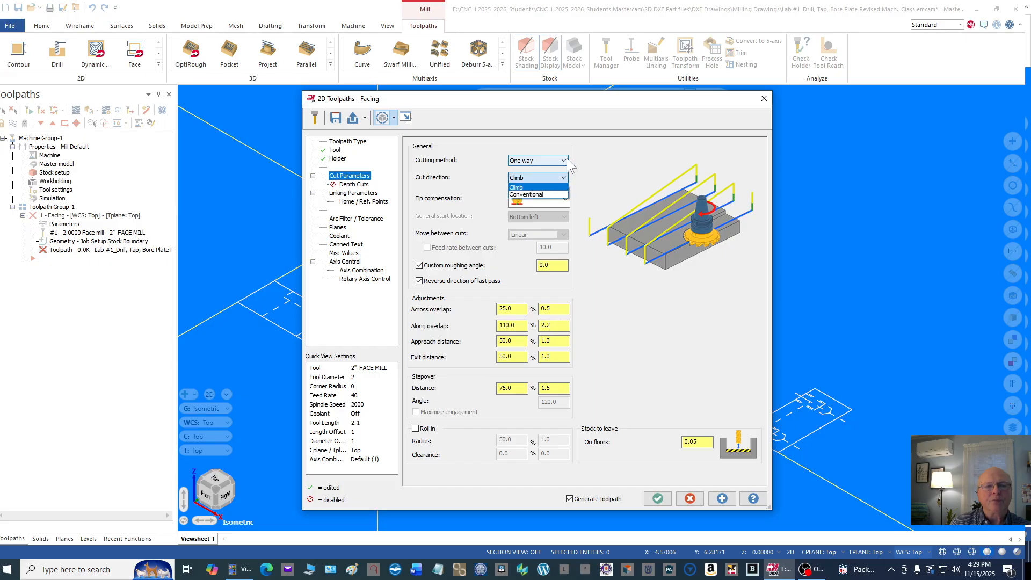
pyautogui.click(566, 158)
pyautogui.click(566, 158)
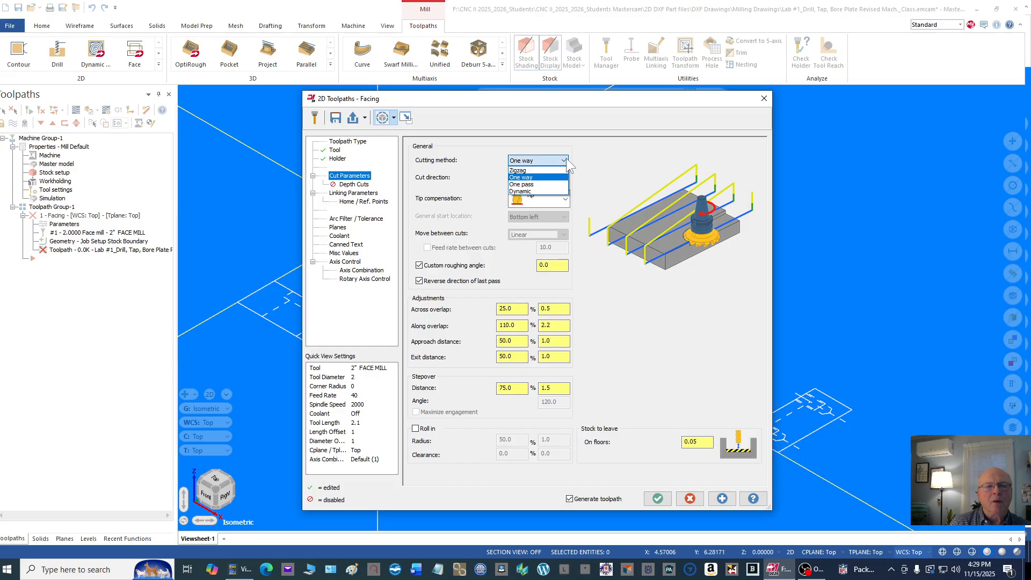
pyautogui.click(532, 184)
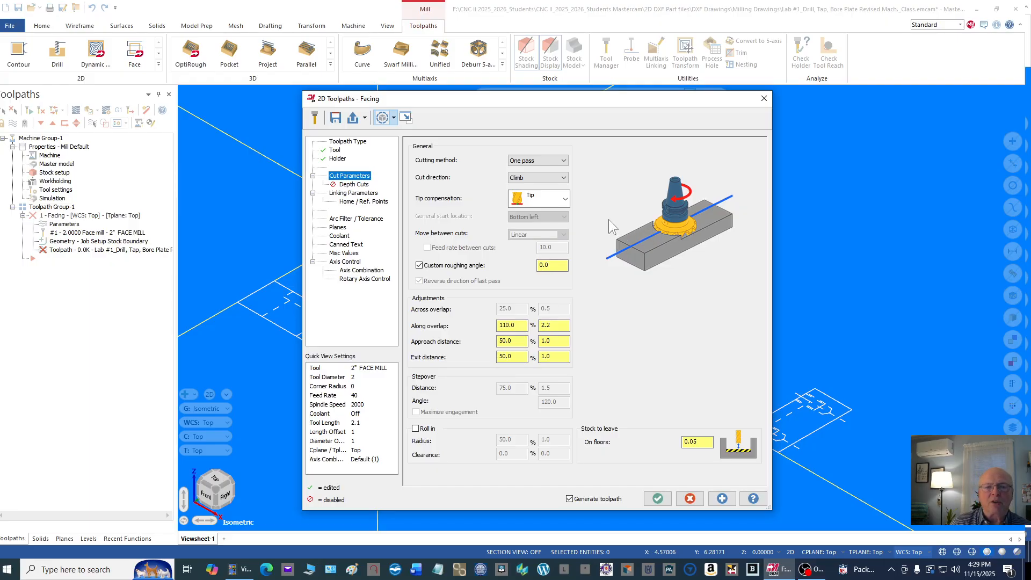
pyautogui.click(562, 160)
pyautogui.click(534, 199)
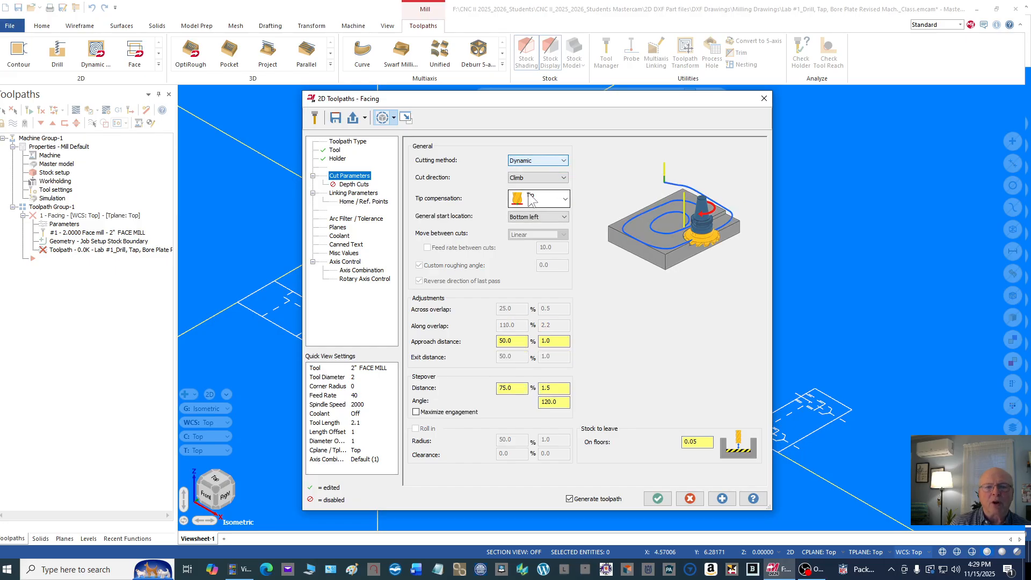
# Step: Set the facing cutting method to Zigzag, keep tip compensation at Tip, and set the stock to leave on floors to 0
pyautogui.click(564, 161)
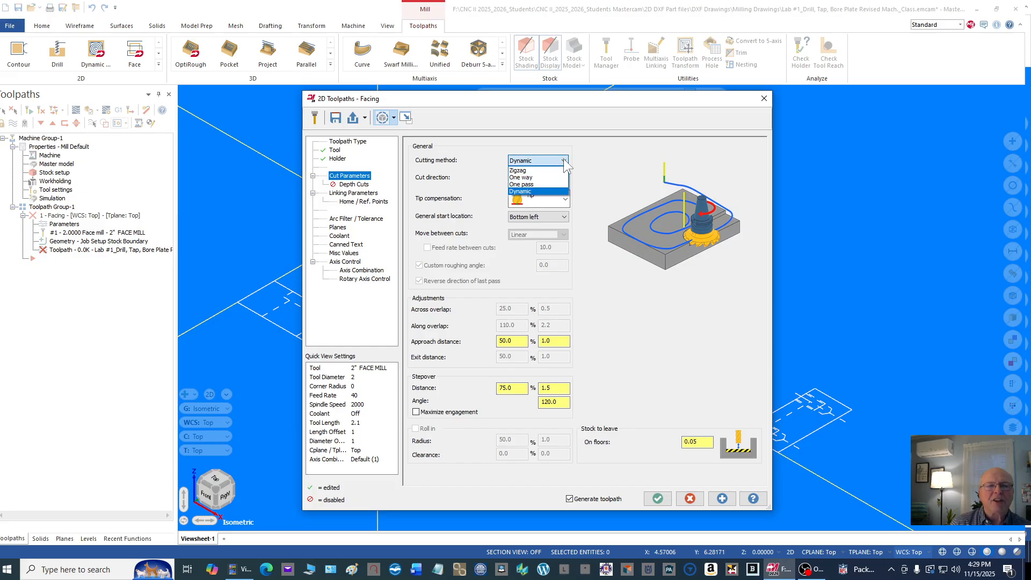
pyautogui.click(516, 171)
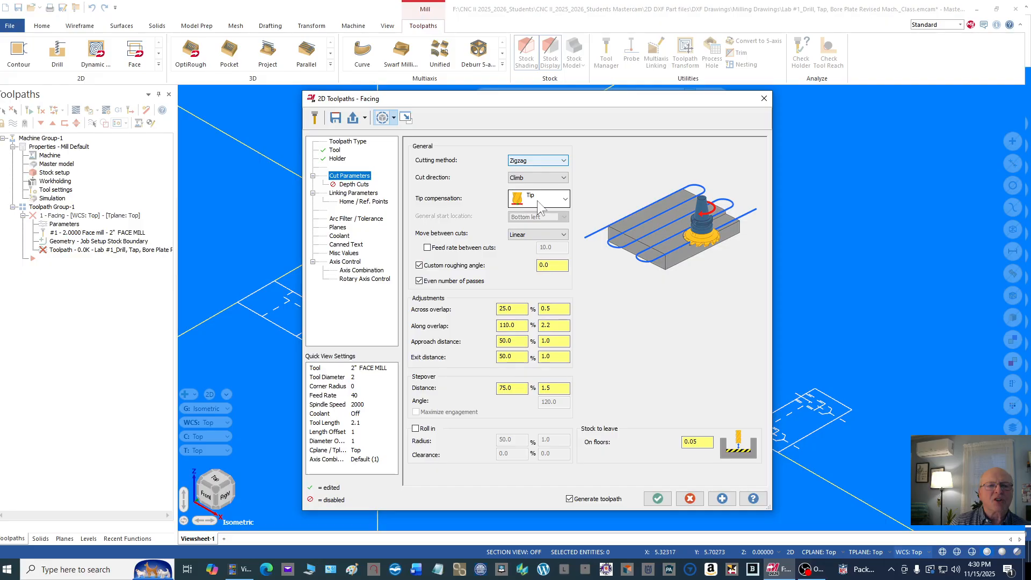
pyautogui.click(565, 200)
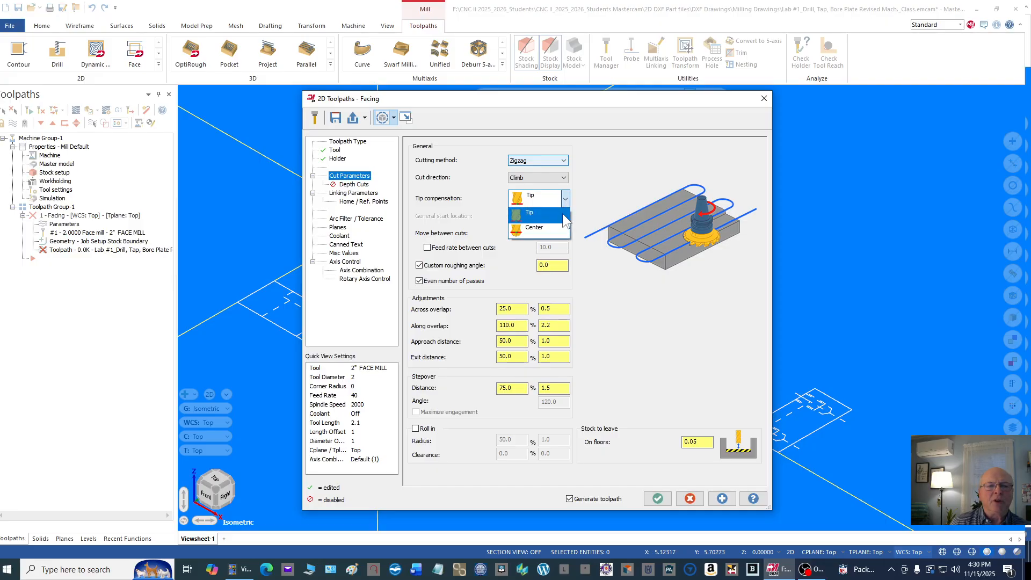
pyautogui.click(564, 203)
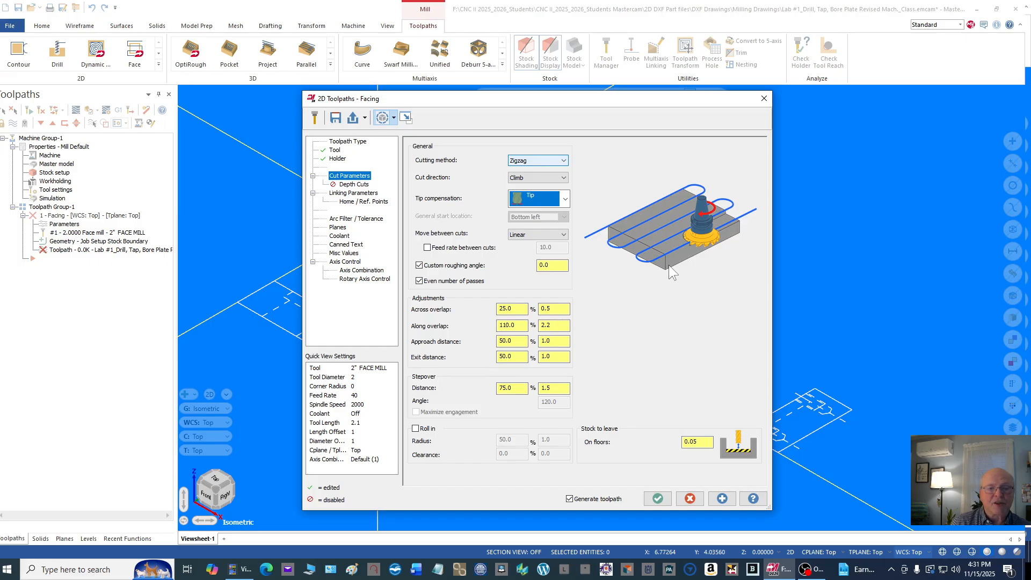
pyautogui.click(703, 443)
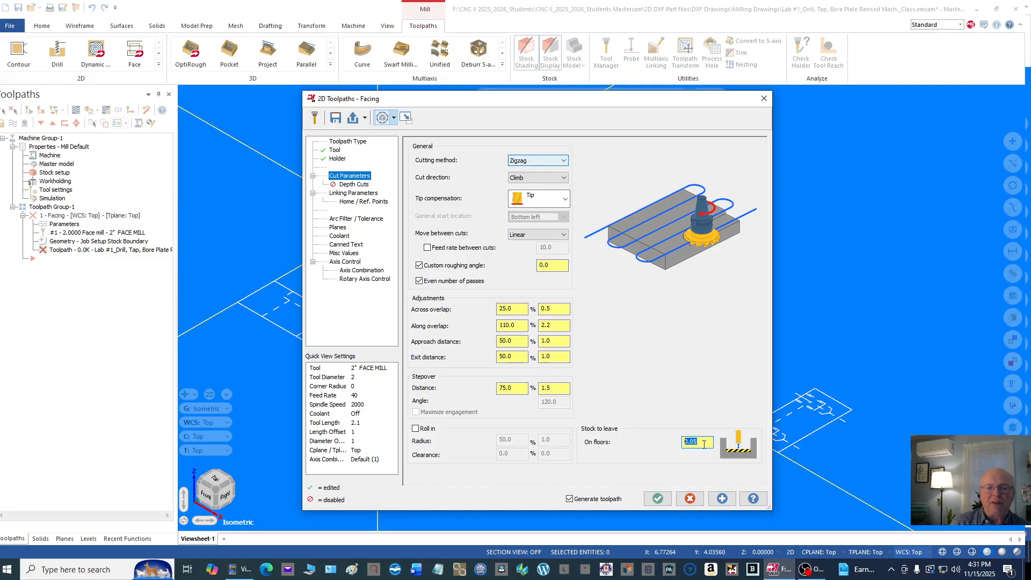
pyautogui.write('0.')
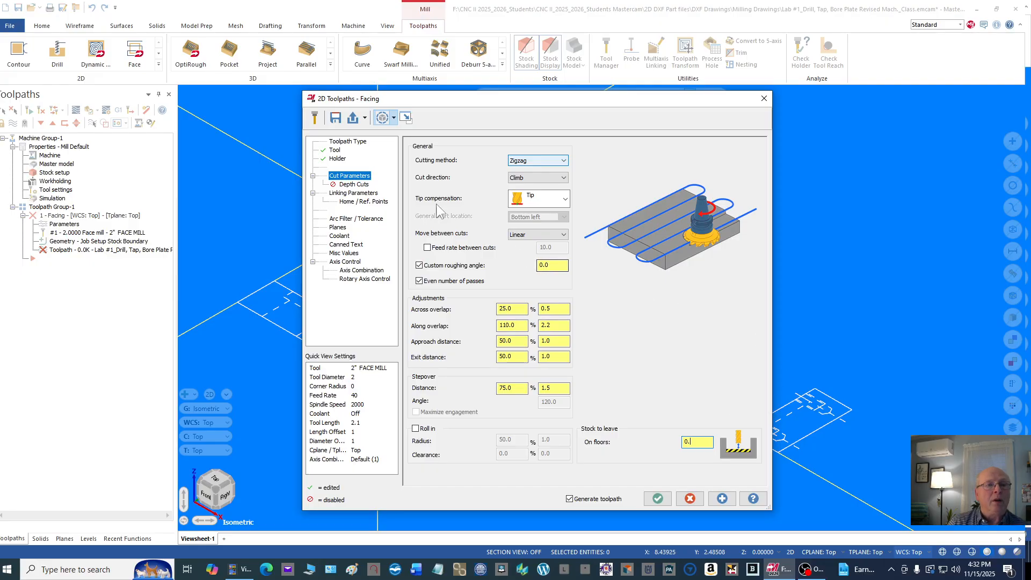
# Step: Leave depth cuts off and set the retract, feed plane and depth linking parameters to Absolute
pyautogui.click(360, 185)
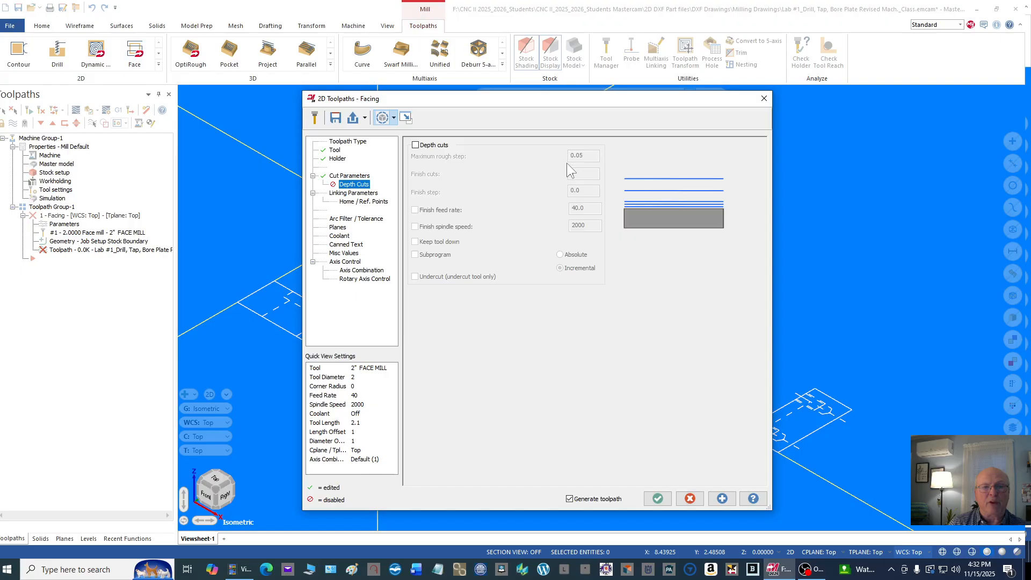
pyautogui.click(349, 193)
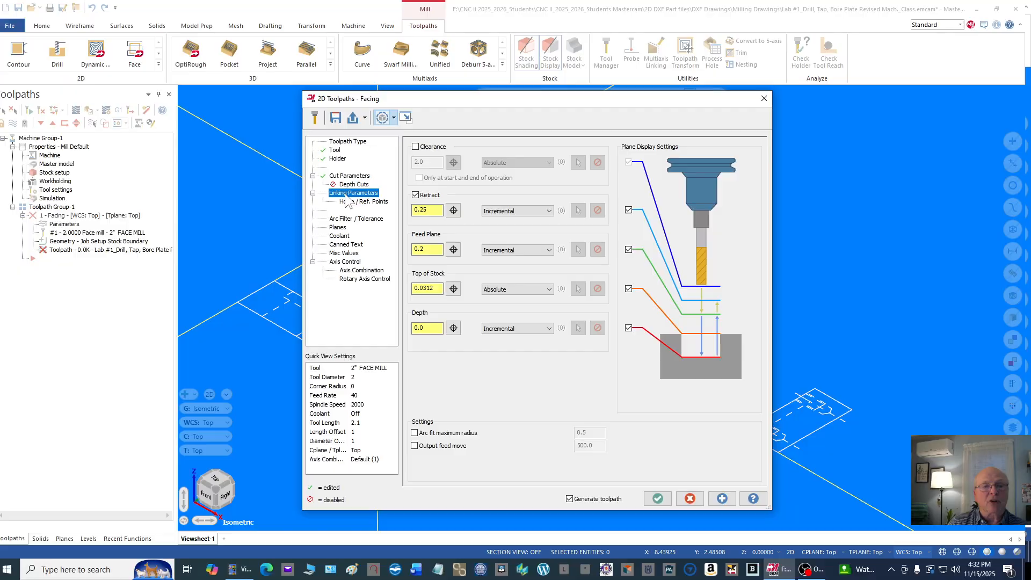
pyautogui.click(542, 210)
pyautogui.click(525, 220)
pyautogui.click(522, 251)
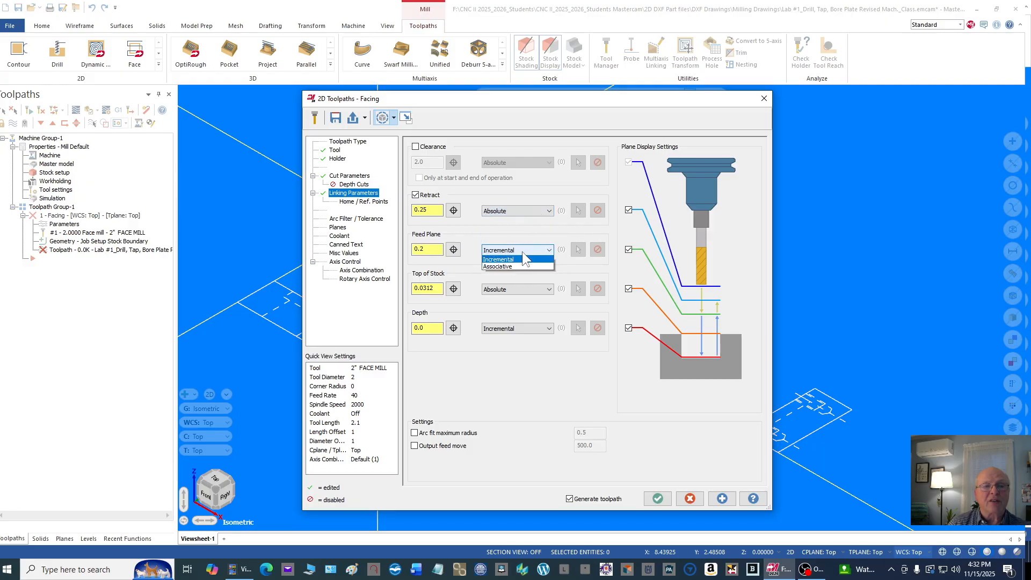
pyautogui.click(518, 260)
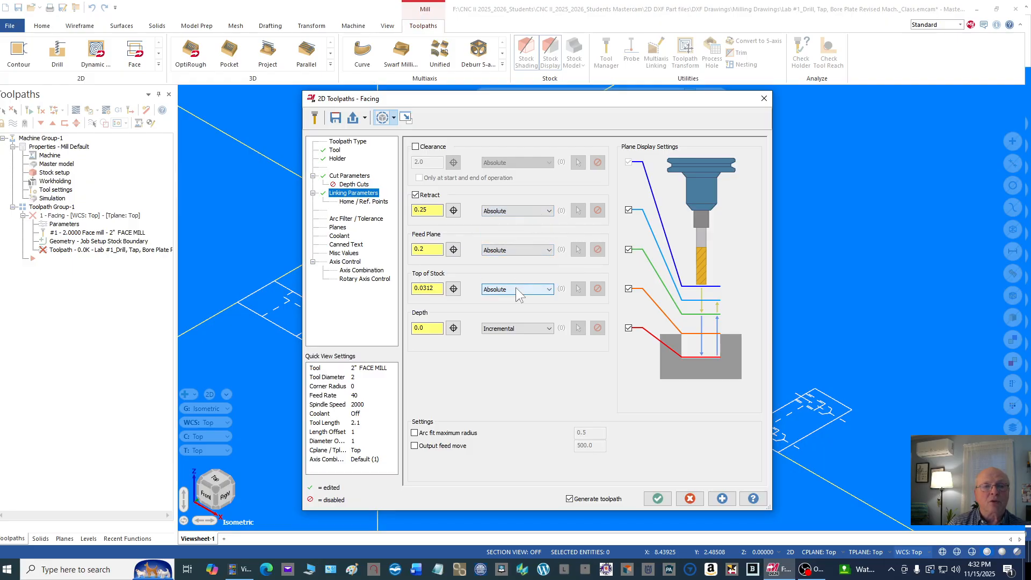
pyautogui.click(517, 327)
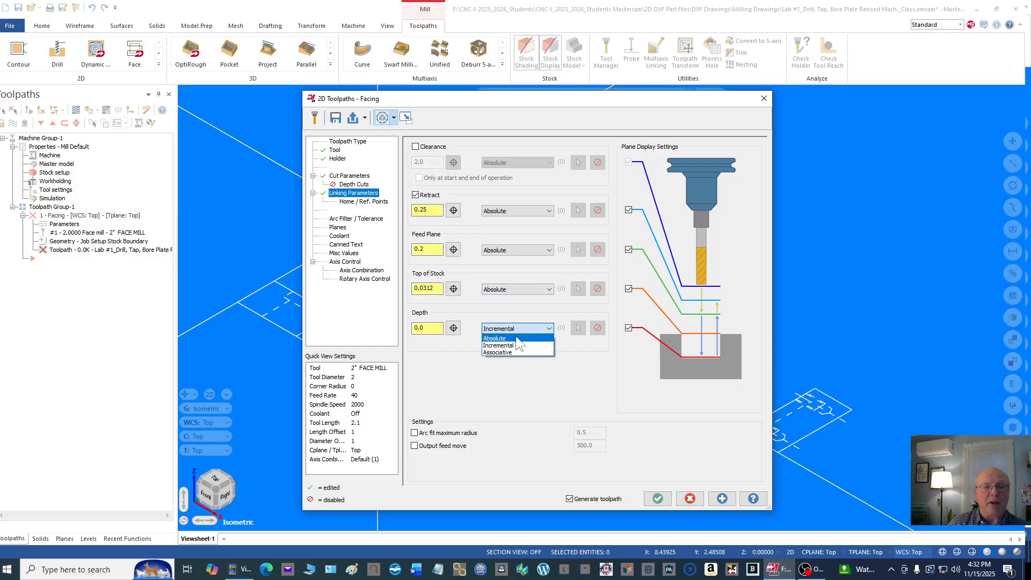
pyautogui.click(514, 337)
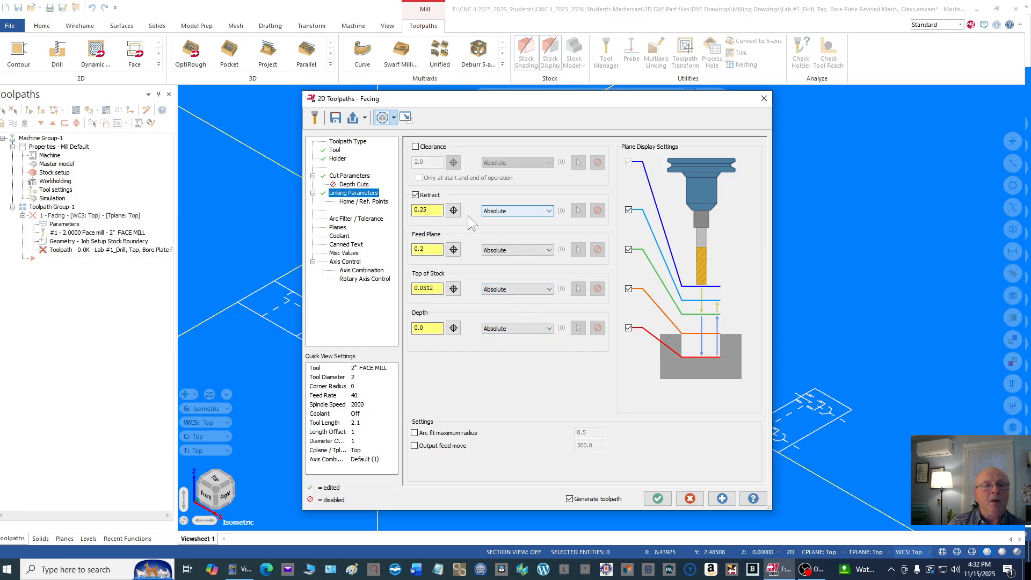
# Step: Set both the retract height and the feed plane of the facing toolpath to 0.1
pyautogui.click(434, 208)
pyautogui.moveTo(435, 208); pyautogui.dragTo(409, 212)
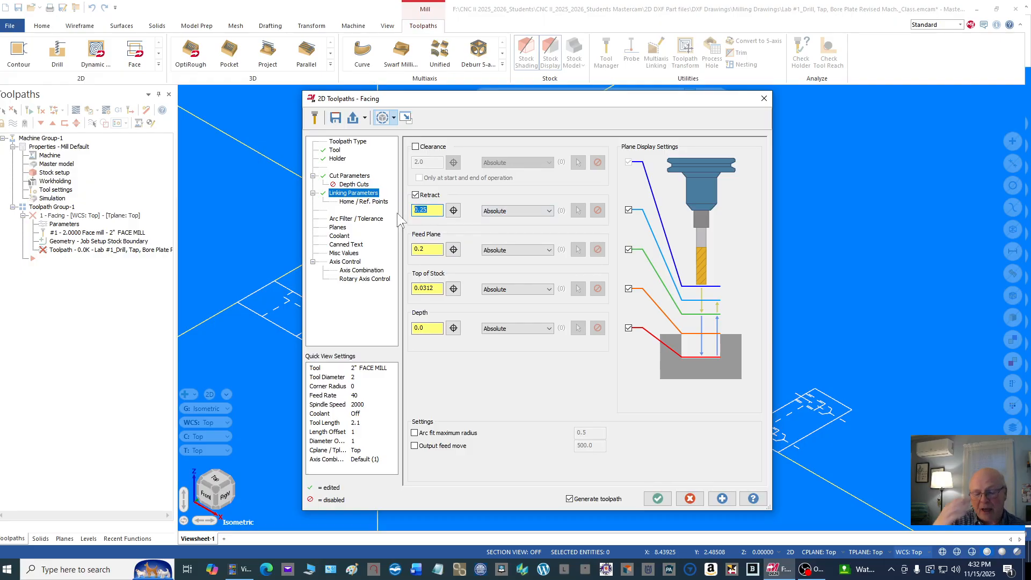
pyautogui.write('.1')
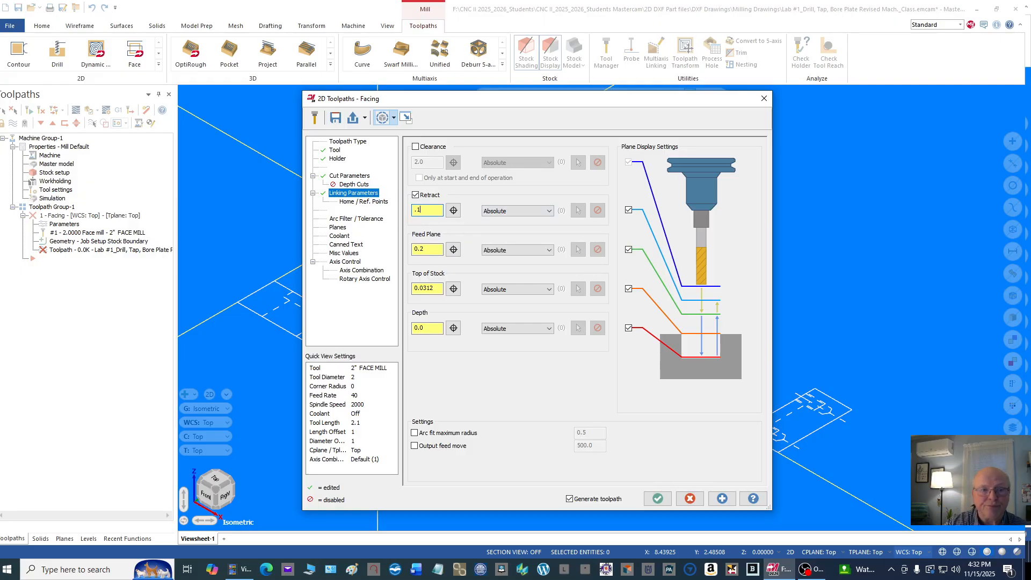
pyautogui.press('Tab')
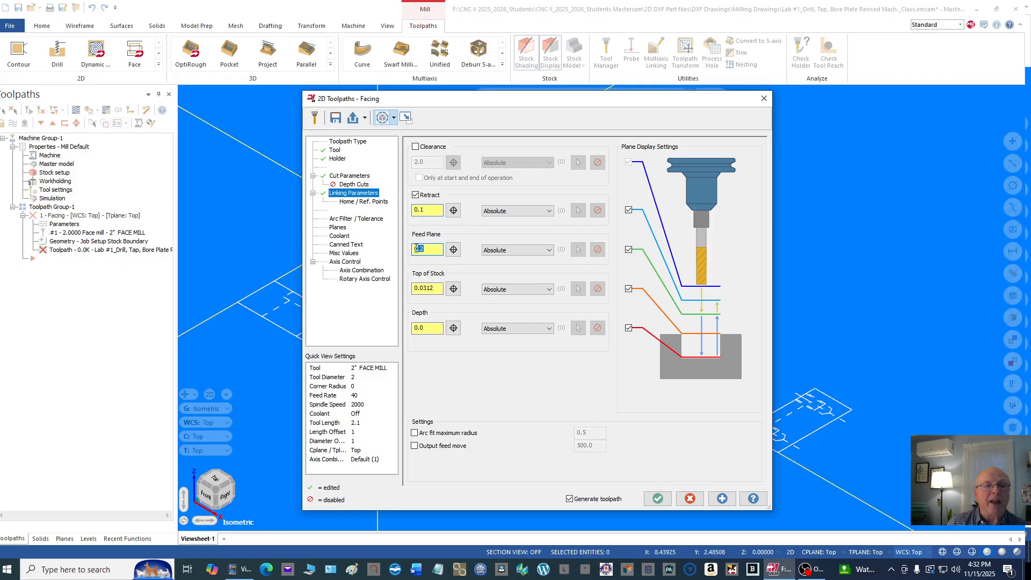
pyautogui.write('.1')
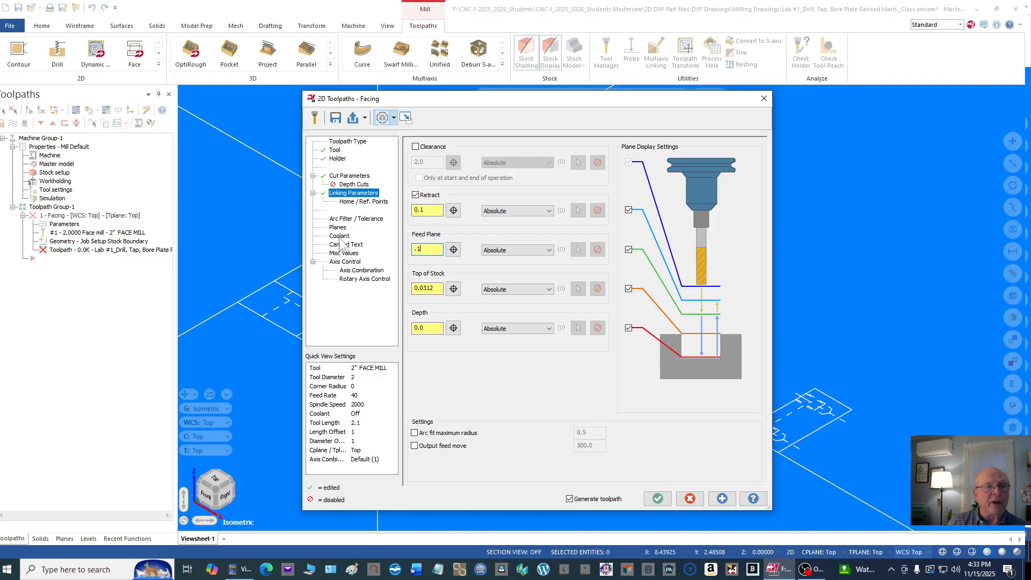
# Step: Turn flood coolant on and accept the settings to generate the facing toolpath
pyautogui.click(339, 236)
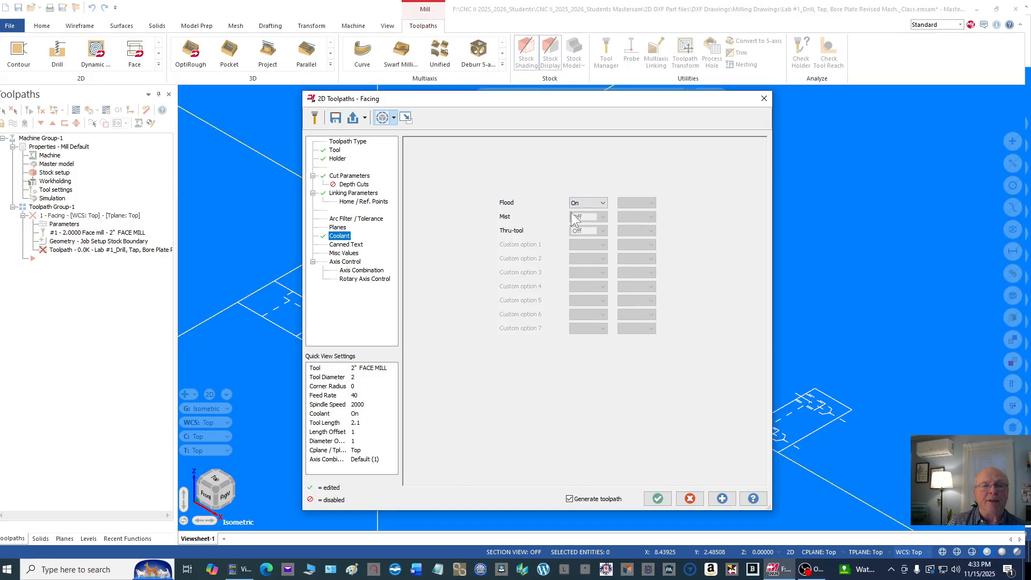
pyautogui.click(657, 498)
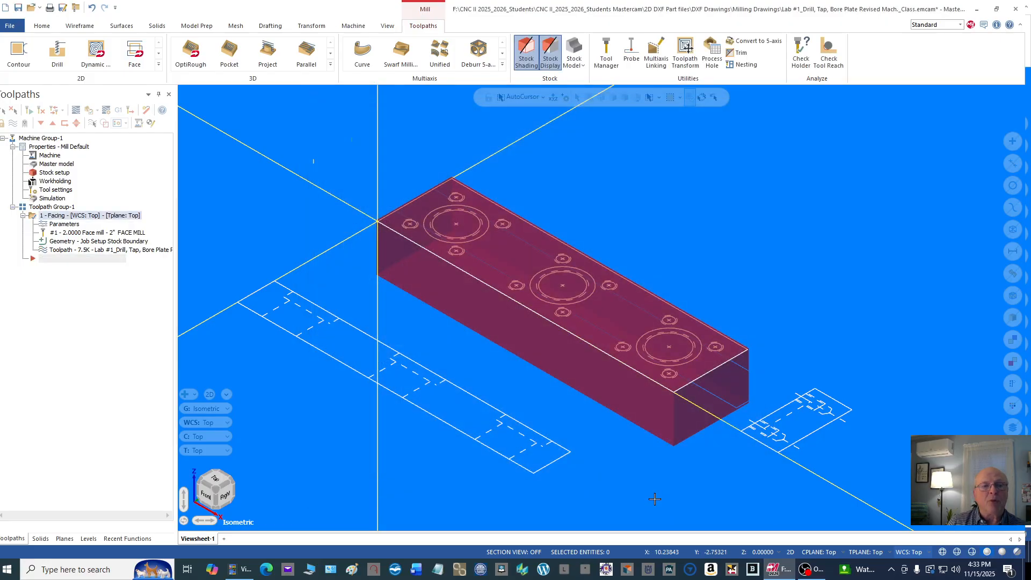
# Step: Backplot the facing toolpath to review the face mill's motion over the stock, and close the backplot
pyautogui.click(43, 251)
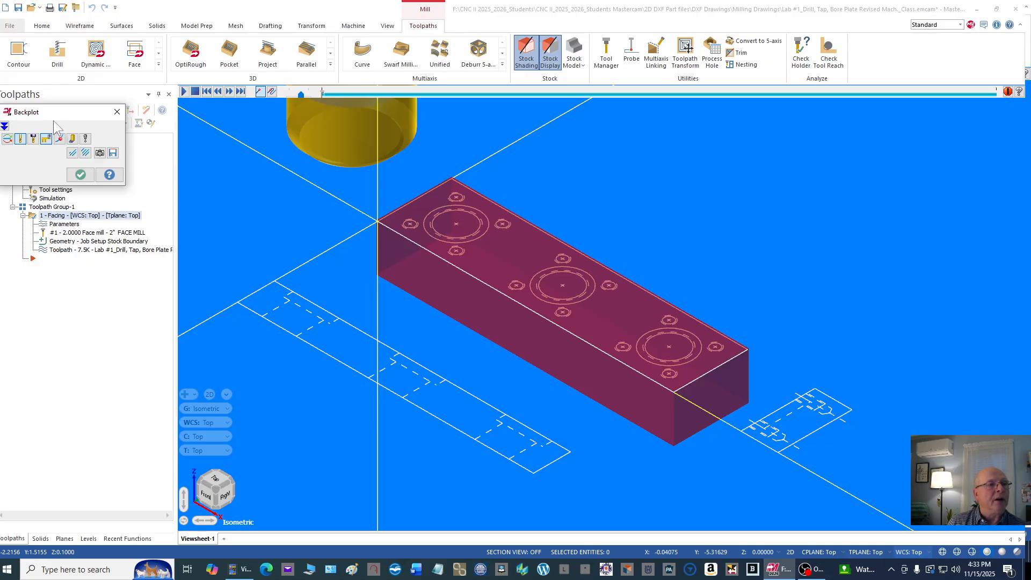
pyautogui.click(183, 92)
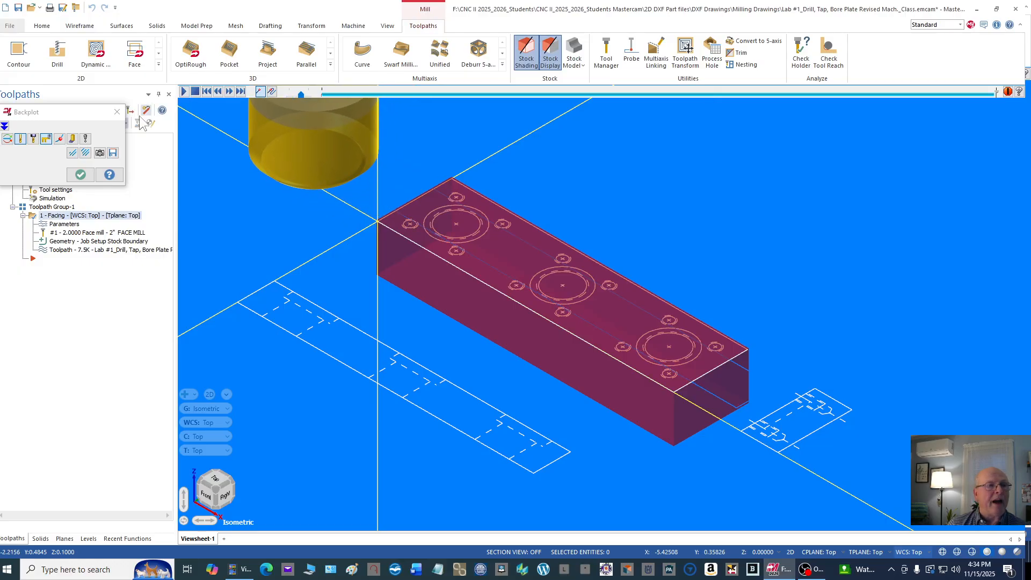
pyautogui.click(80, 175)
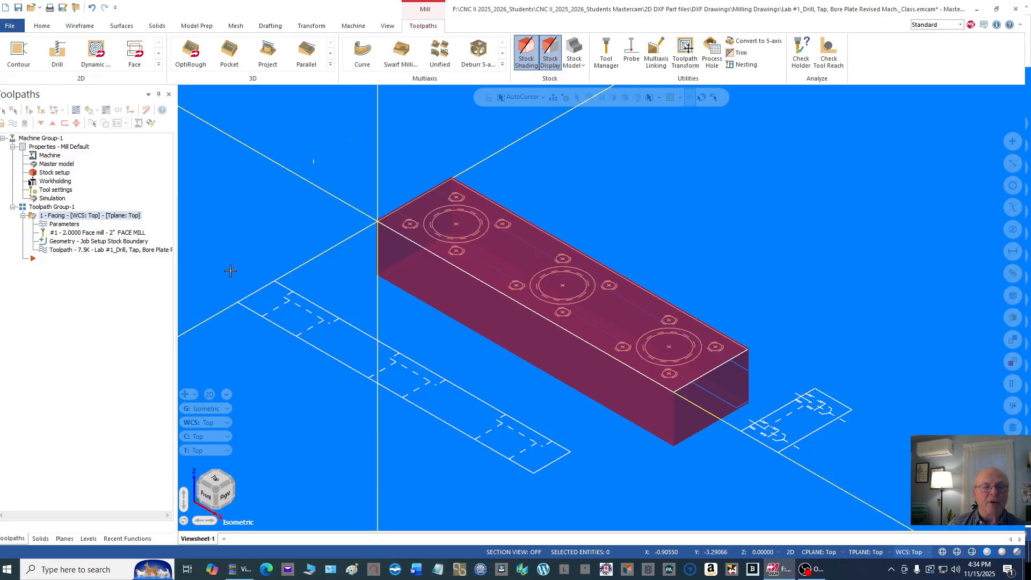
# Step: Backplot the facing toolpath in the front view to check the face mill against the stock top, close it, and restore the isometric view
pyautogui.rightClick(719, 206)
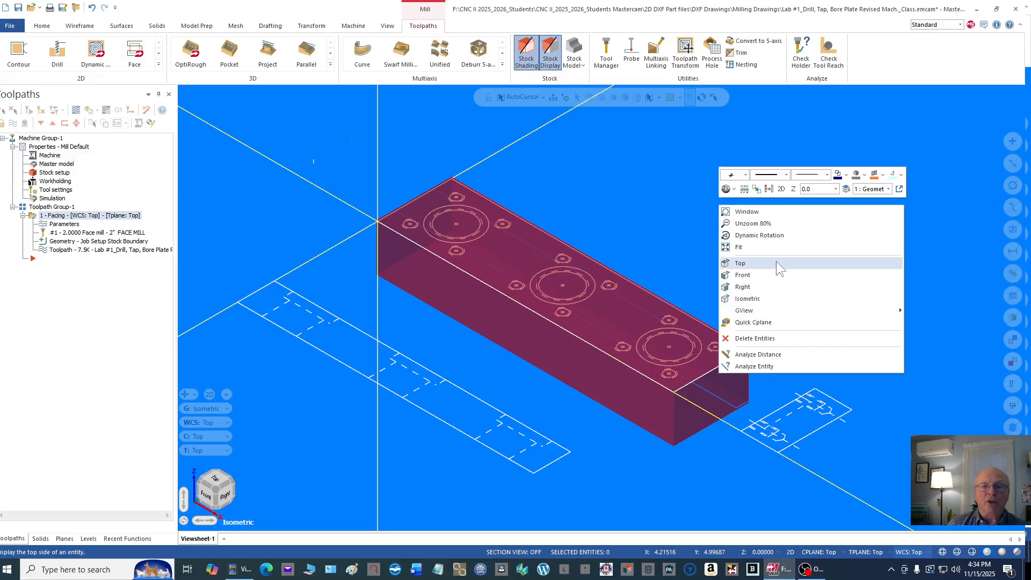
pyautogui.click(753, 272)
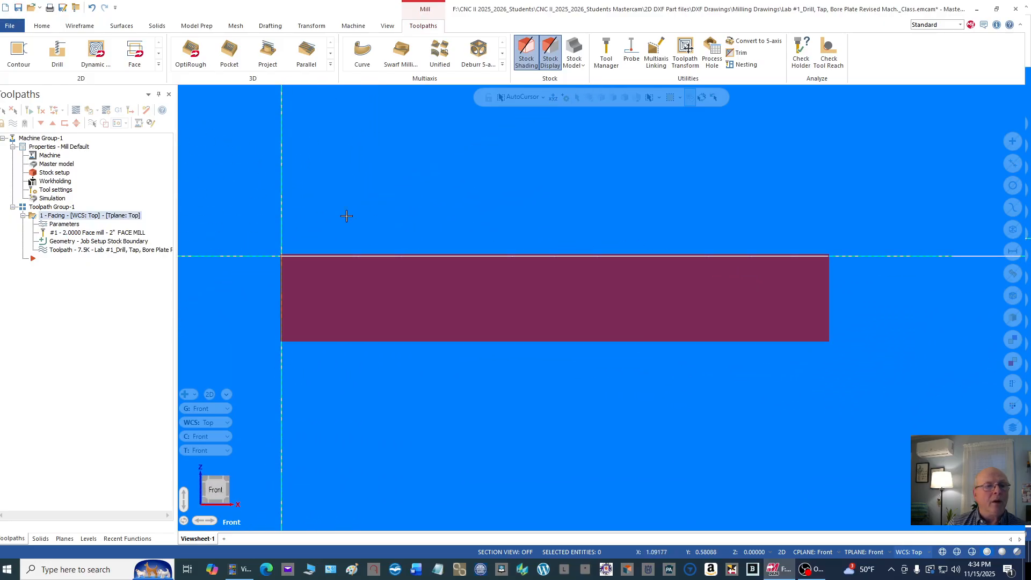
pyautogui.click(45, 249)
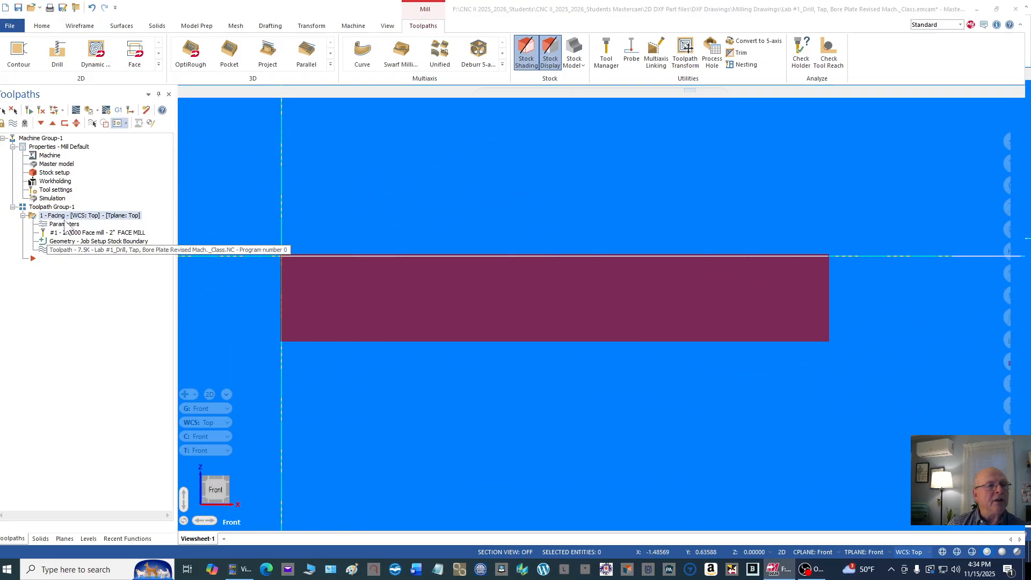
pyautogui.click(183, 91)
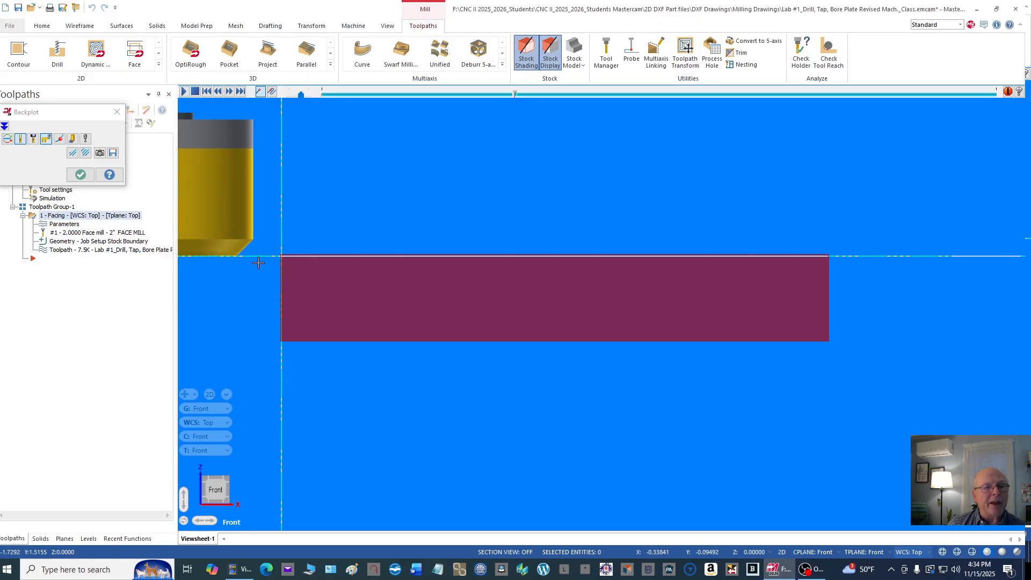
pyautogui.scroll(2, 309, 257)
pyautogui.scroll(1, 406, 252)
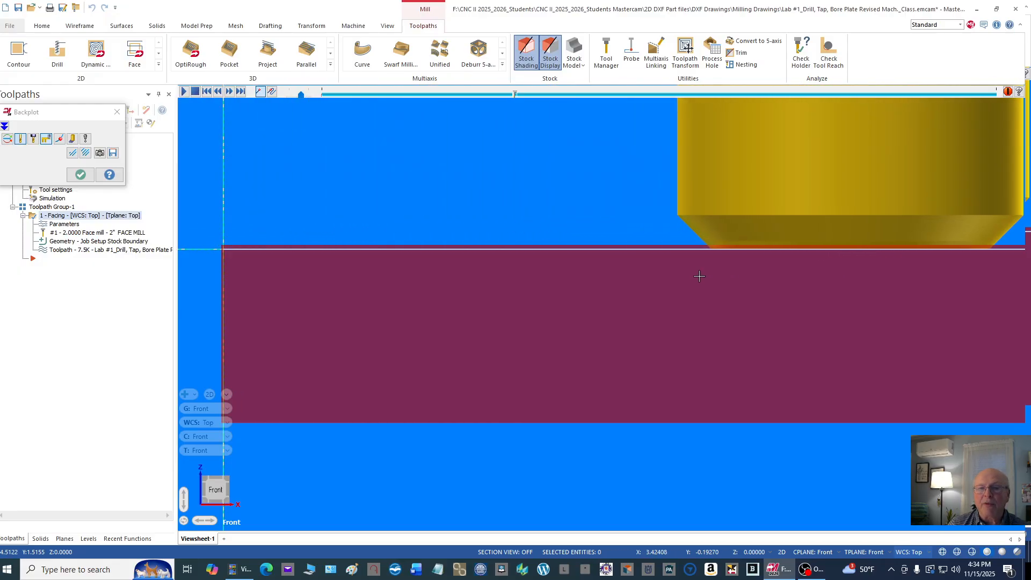
pyautogui.scroll(-3, 533, 197)
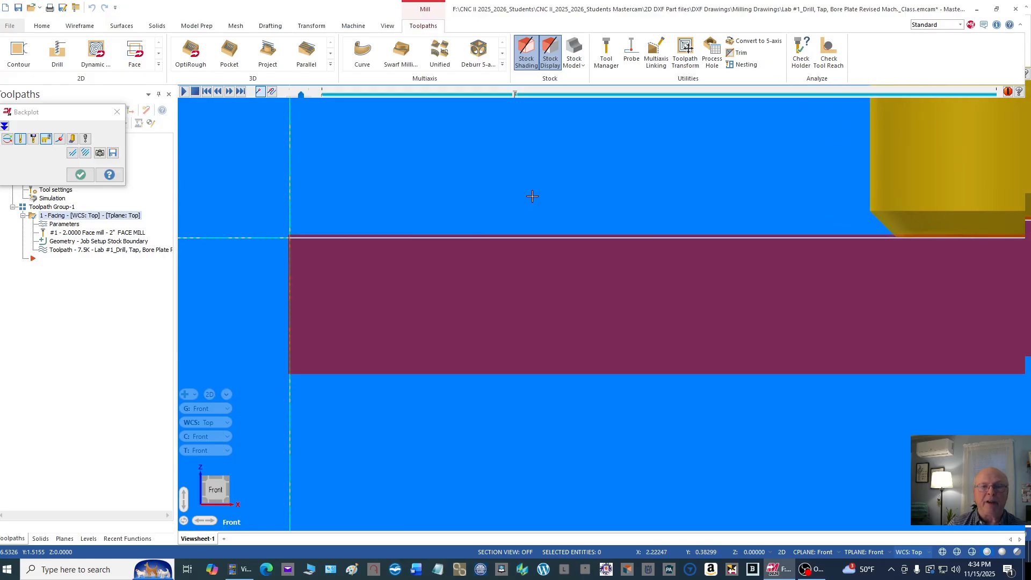
pyautogui.scroll(-1, 533, 197)
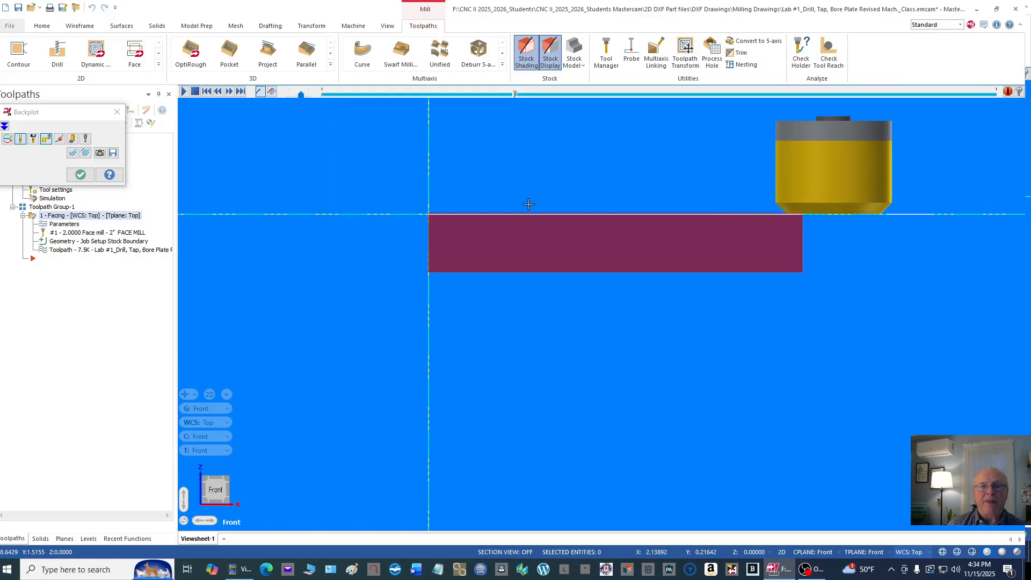
pyautogui.rightClick(544, 154)
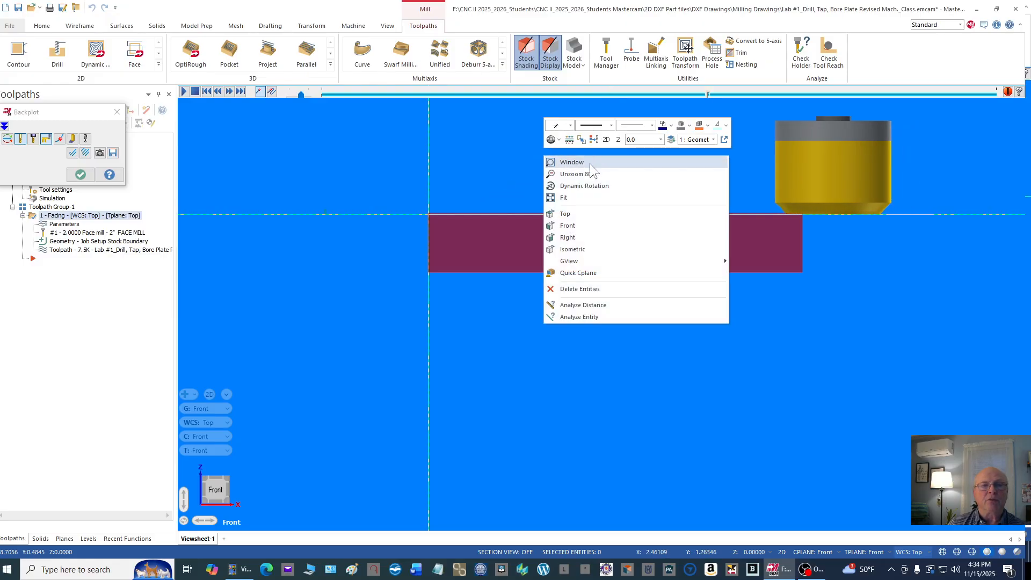
pyautogui.click(80, 174)
pyautogui.rightClick(530, 171)
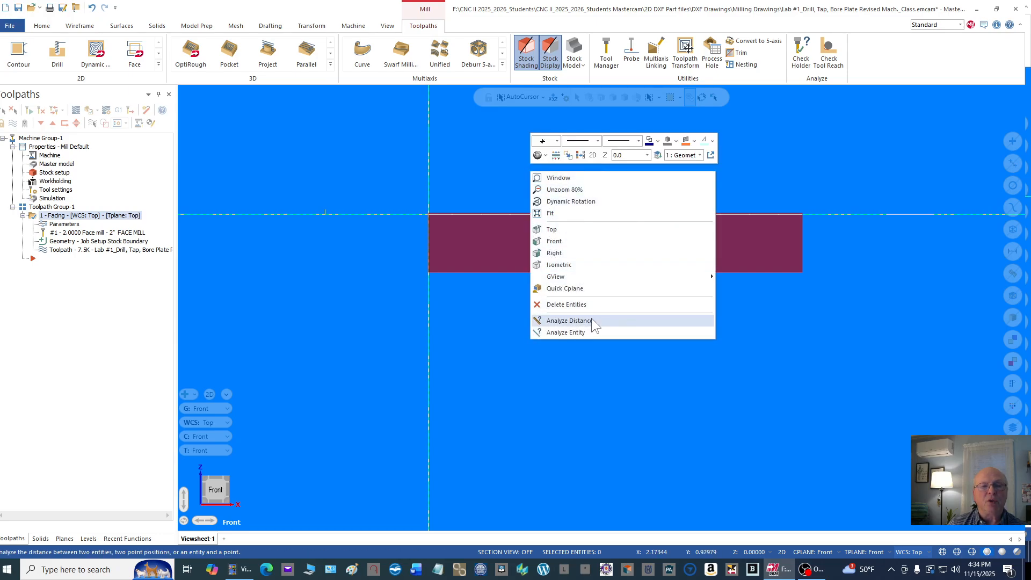
pyautogui.click(566, 265)
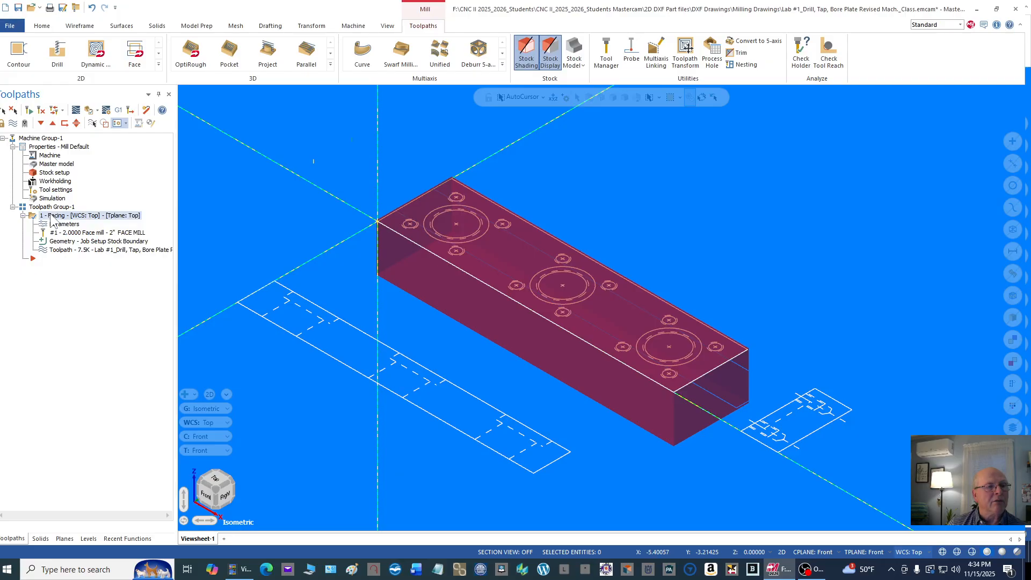
# Step: Verify the machine group's facing operation on the solid stock at reduced playback speed and inspect the machined top face
pyautogui.click(38, 139)
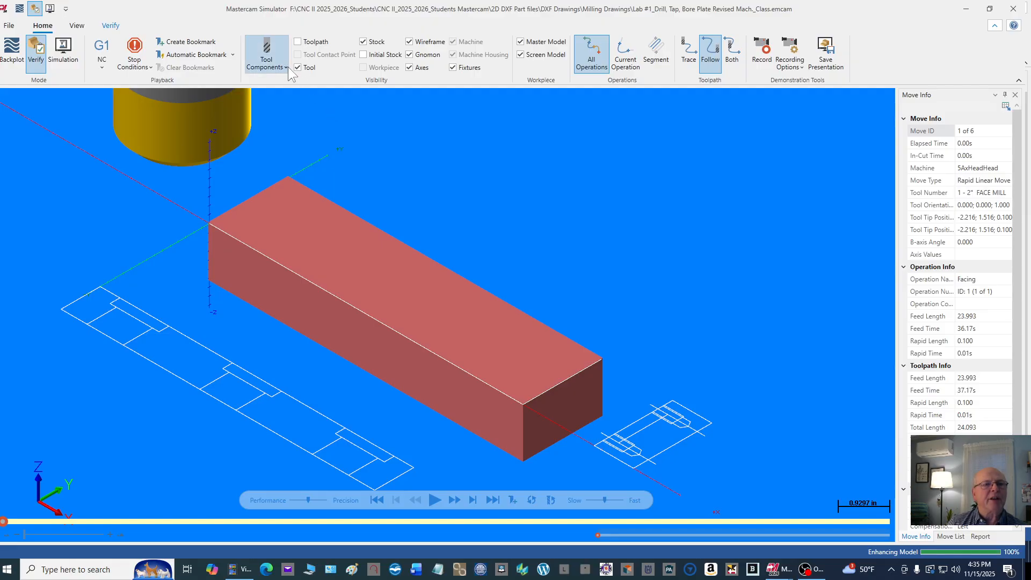
pyautogui.click(273, 67)
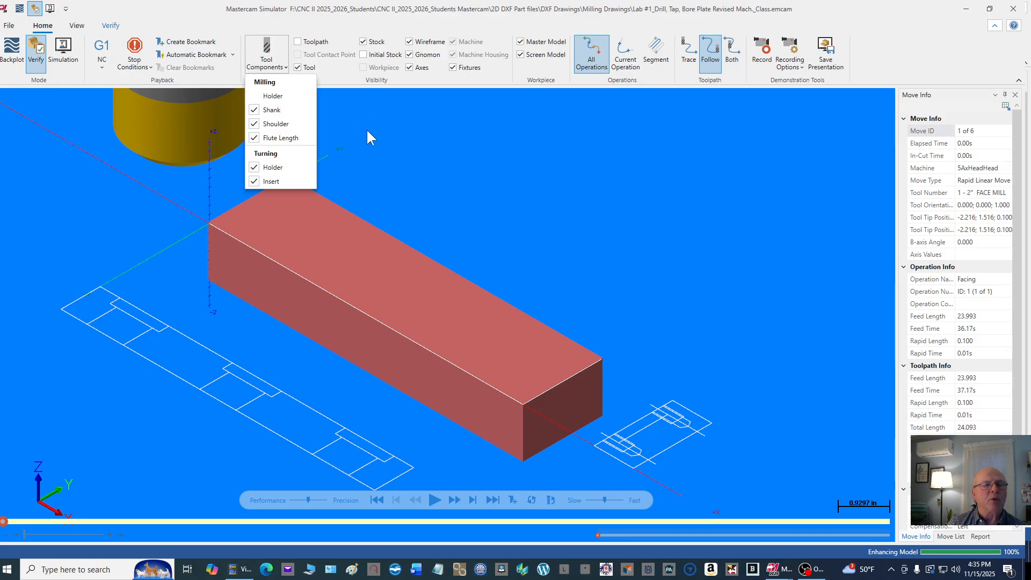
pyautogui.click(489, 193)
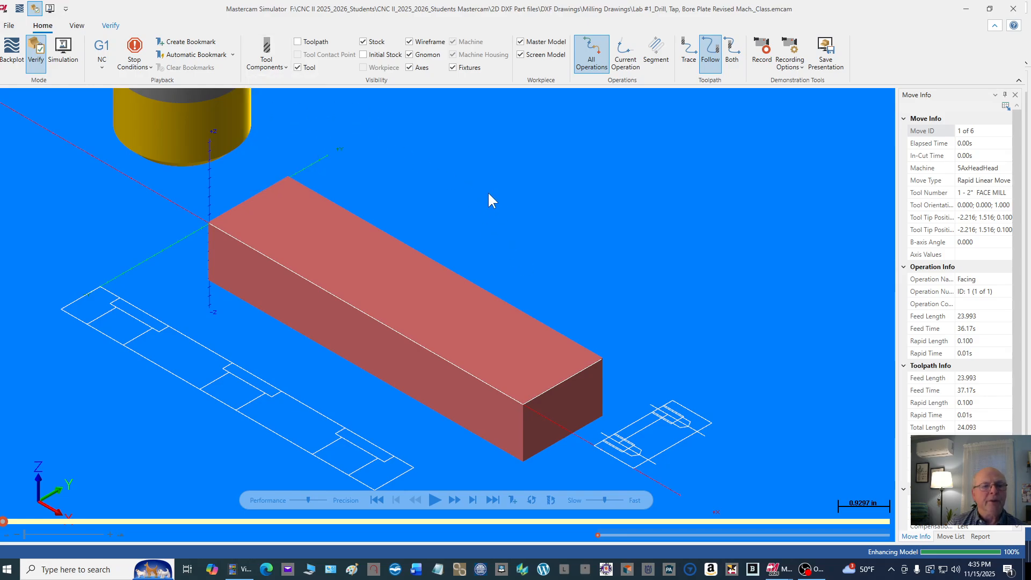
pyautogui.click(590, 499)
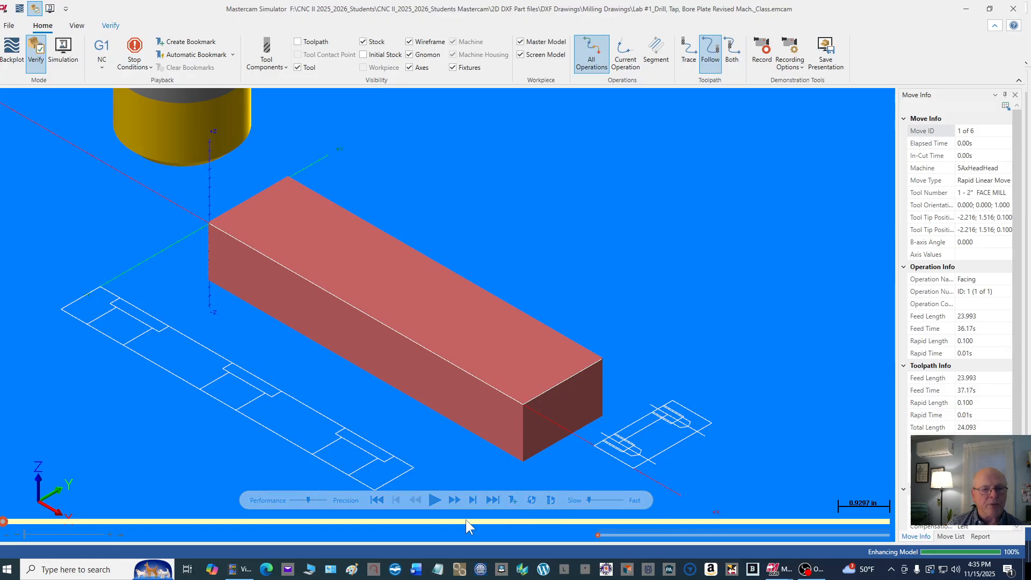
pyautogui.click(435, 500)
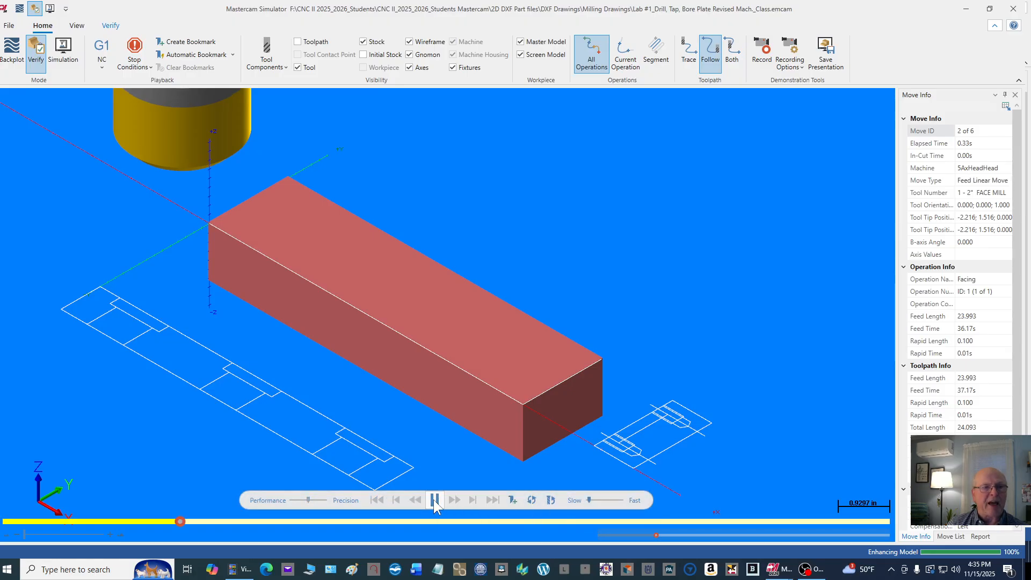
pyautogui.click(592, 500)
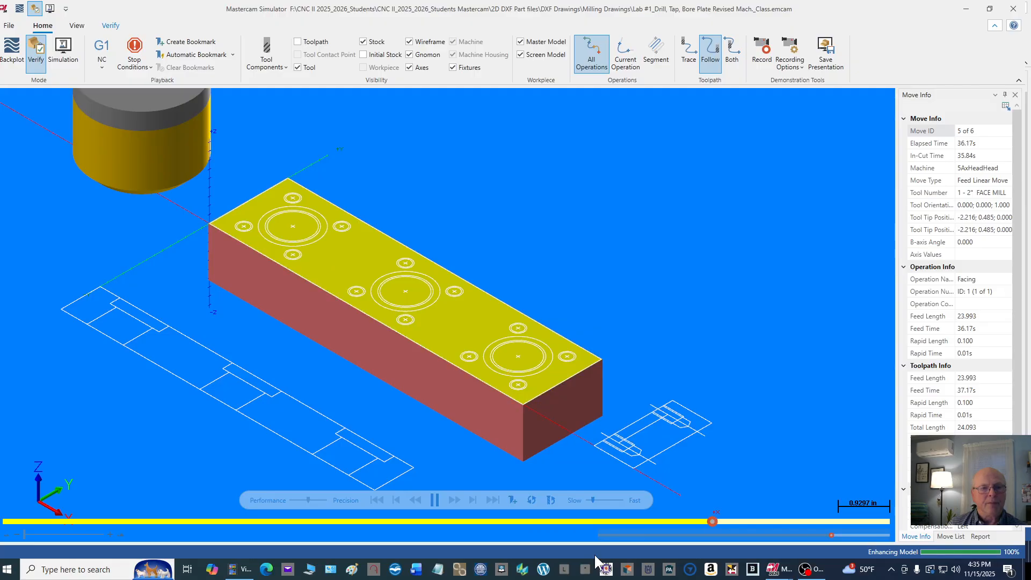
pyautogui.scroll(3, 529, 327)
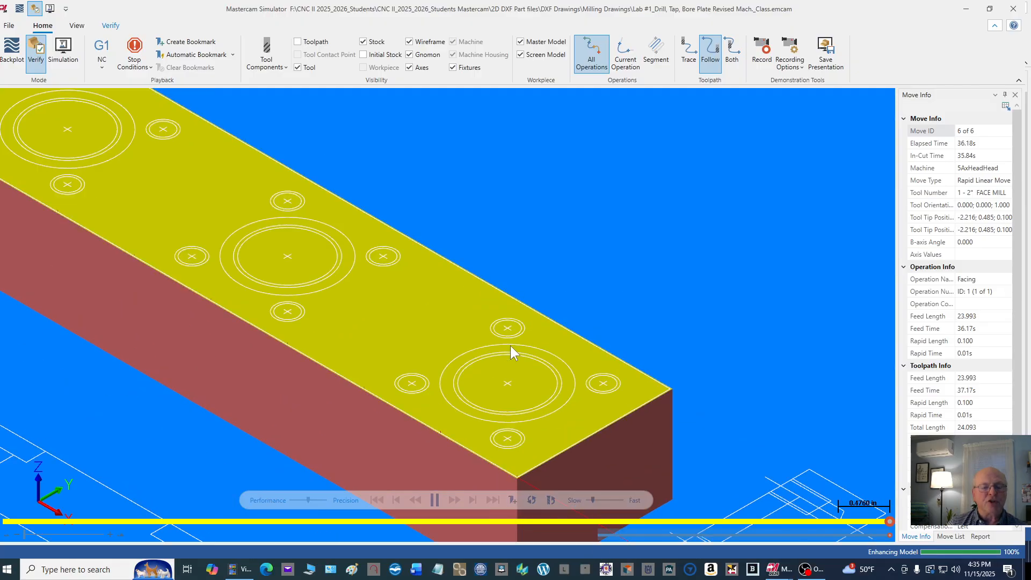
pyautogui.scroll(-6, 518, 340)
pyautogui.scroll(1, 514, 343)
pyautogui.scroll(2, 513, 343)
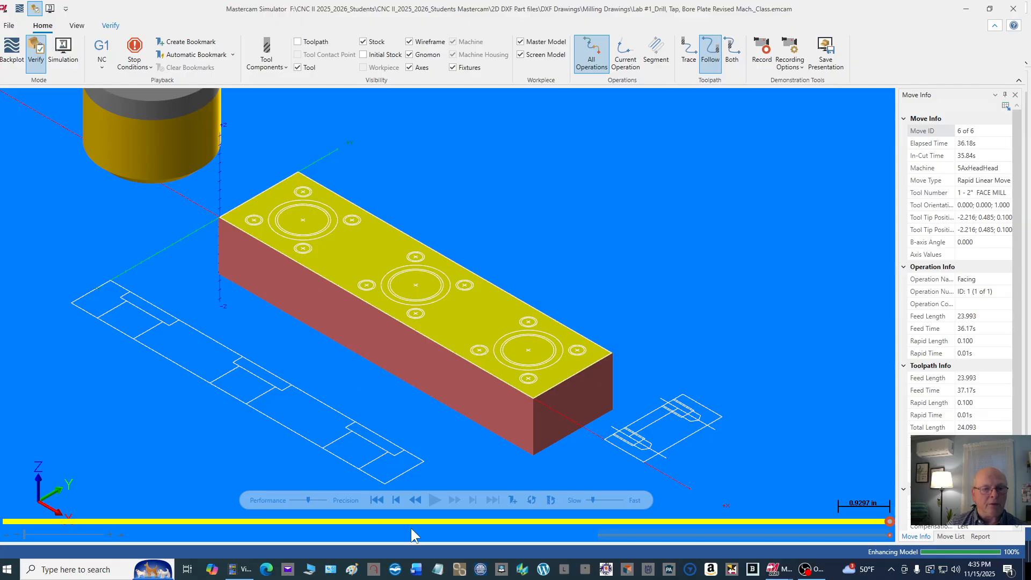
# Step: Run the facing operation in Simulation mode at slow playback speed, and close the simulator
pyautogui.click(69, 61)
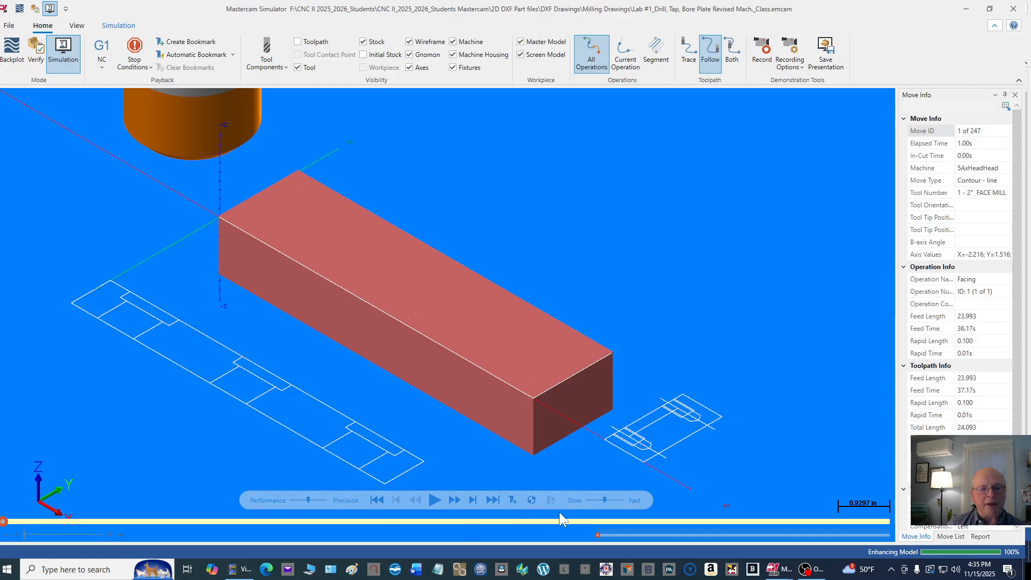
pyautogui.click(591, 500)
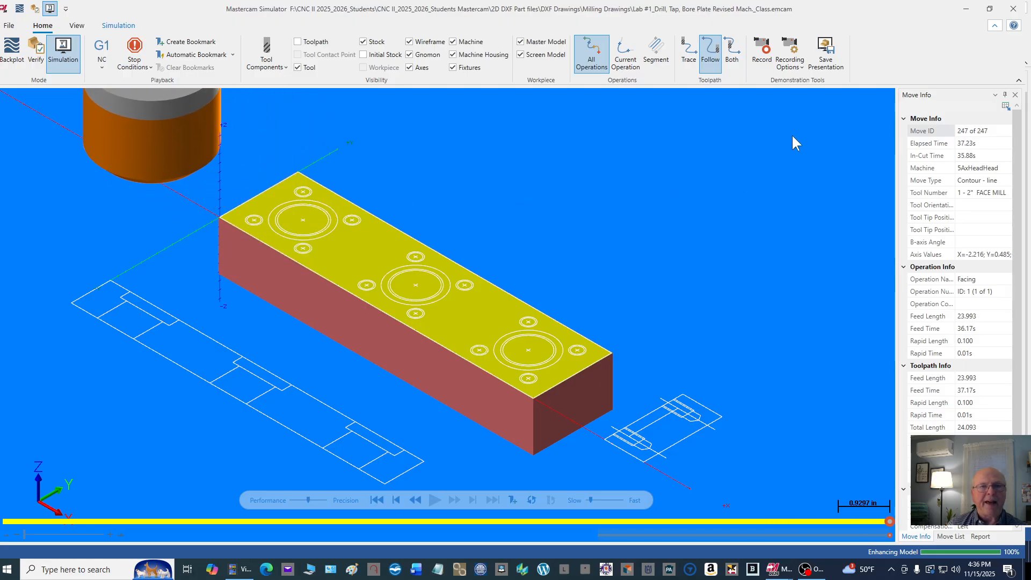
pyautogui.click(1013, 10)
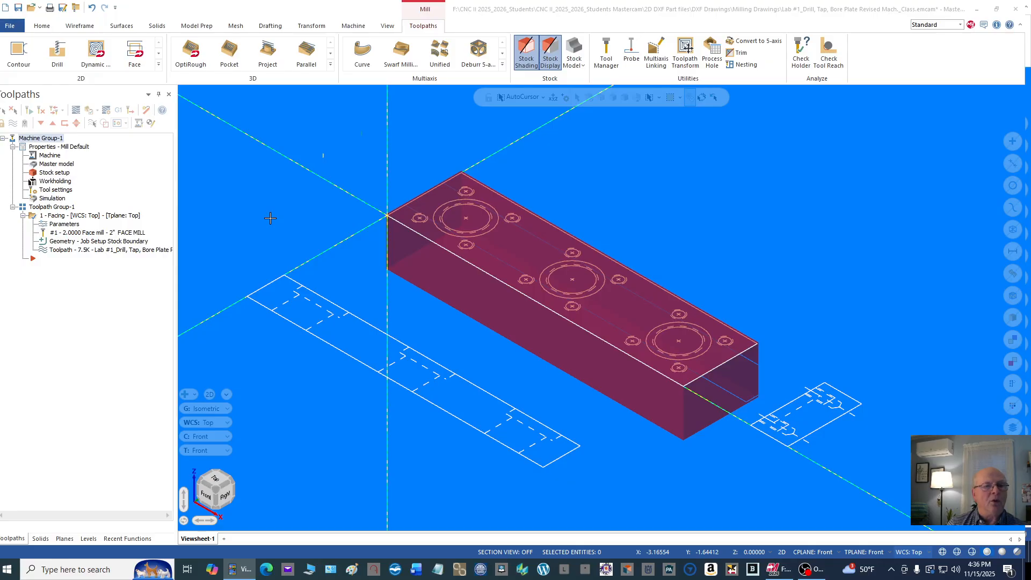
pyautogui.rightClick(155, 139)
pyautogui.moveTo(204, 144)
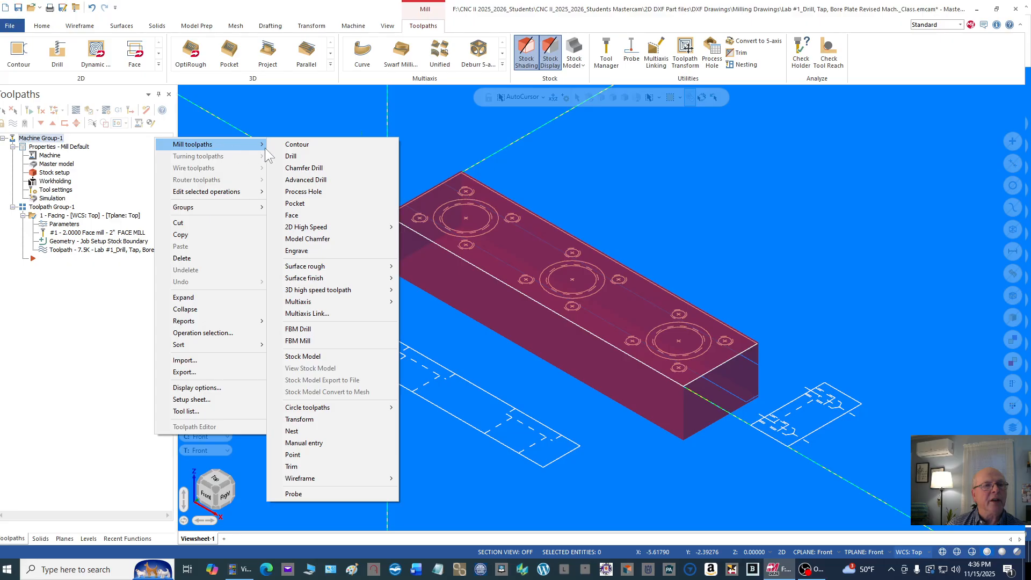
pyautogui.click(317, 143)
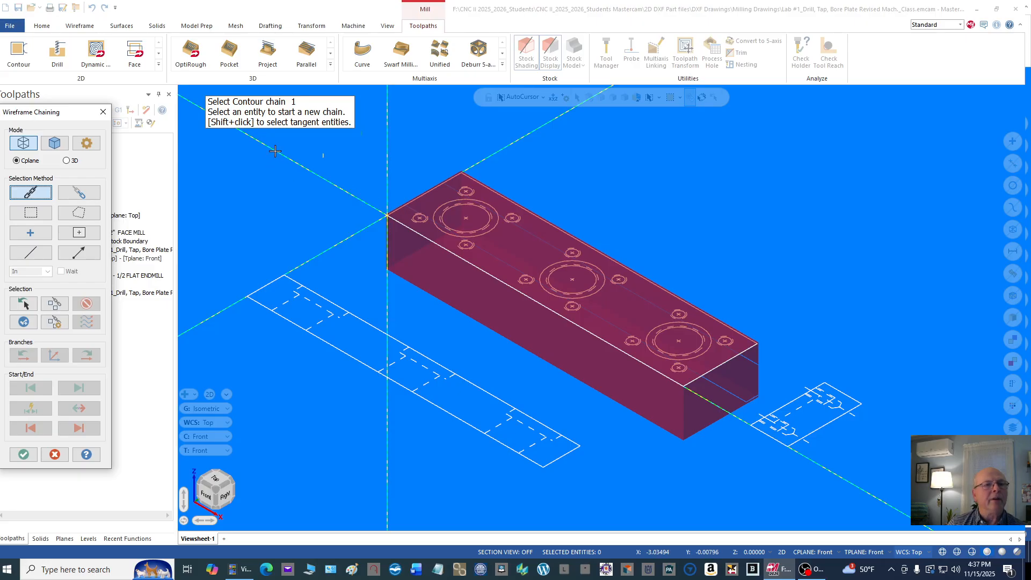
pyautogui.click(459, 197)
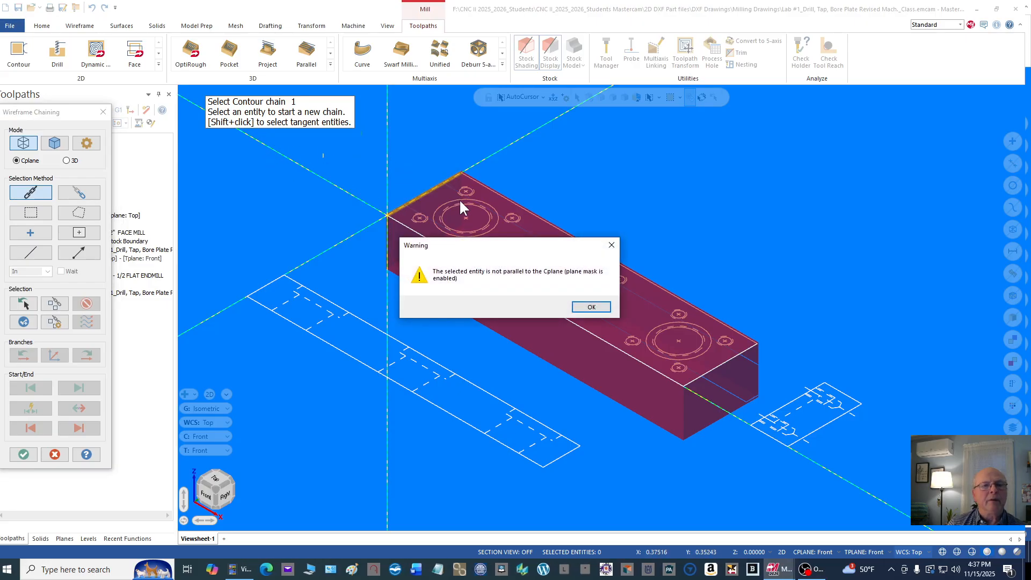
pyautogui.click(589, 306)
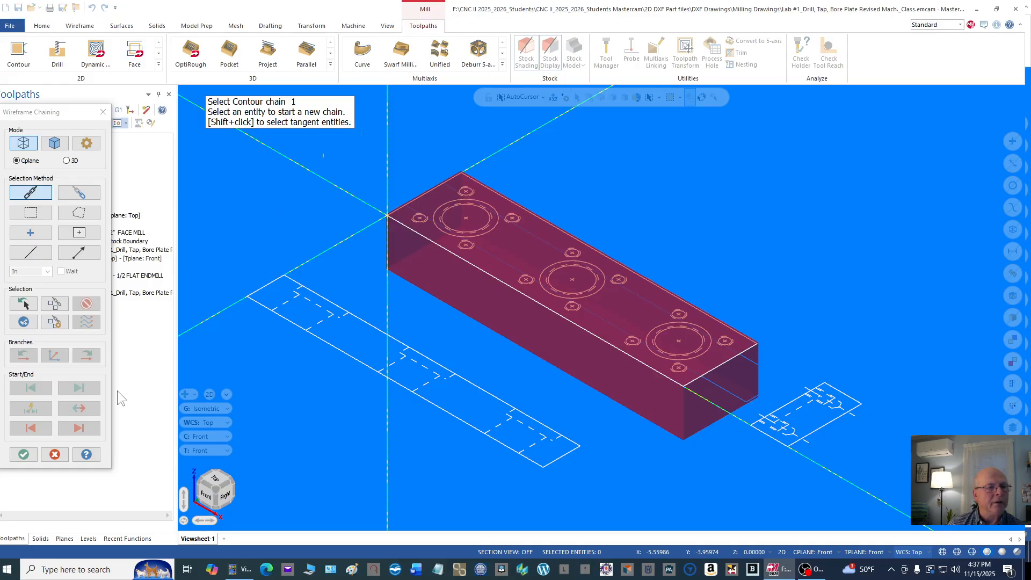
pyautogui.click(54, 455)
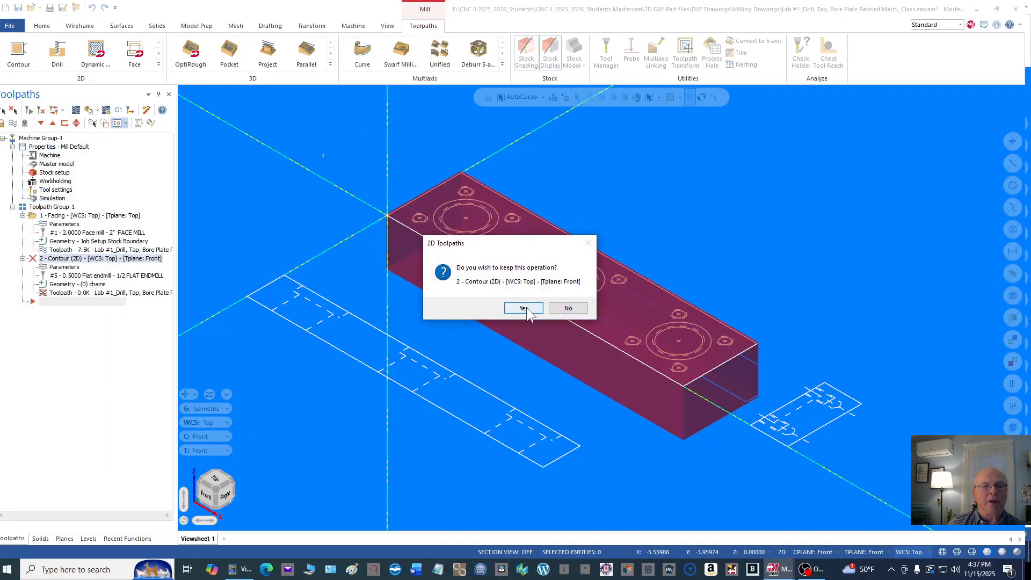
pyautogui.click(572, 310)
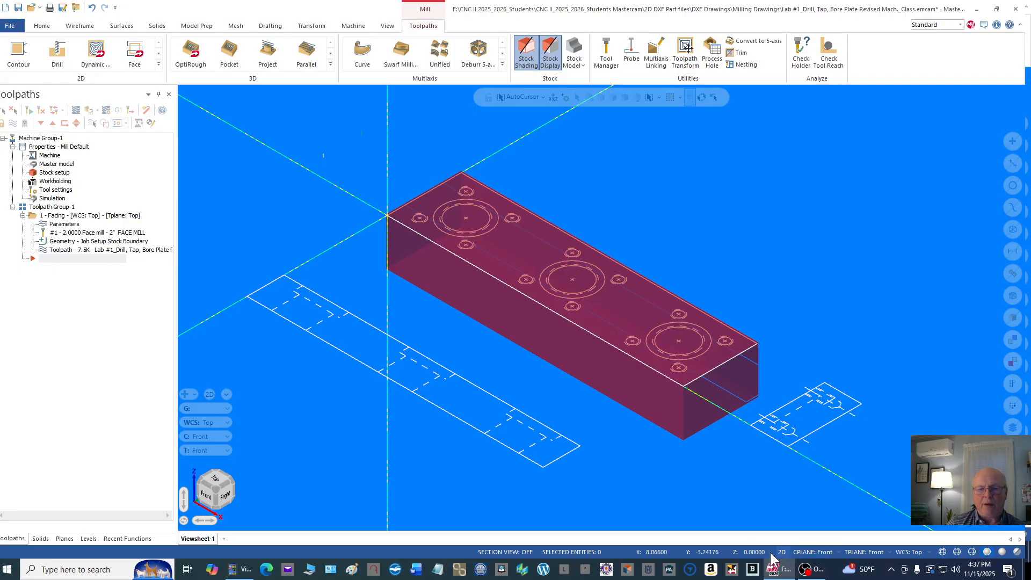
# Step: Set both the construction plane and the tool plane to Top
pyautogui.click(829, 553)
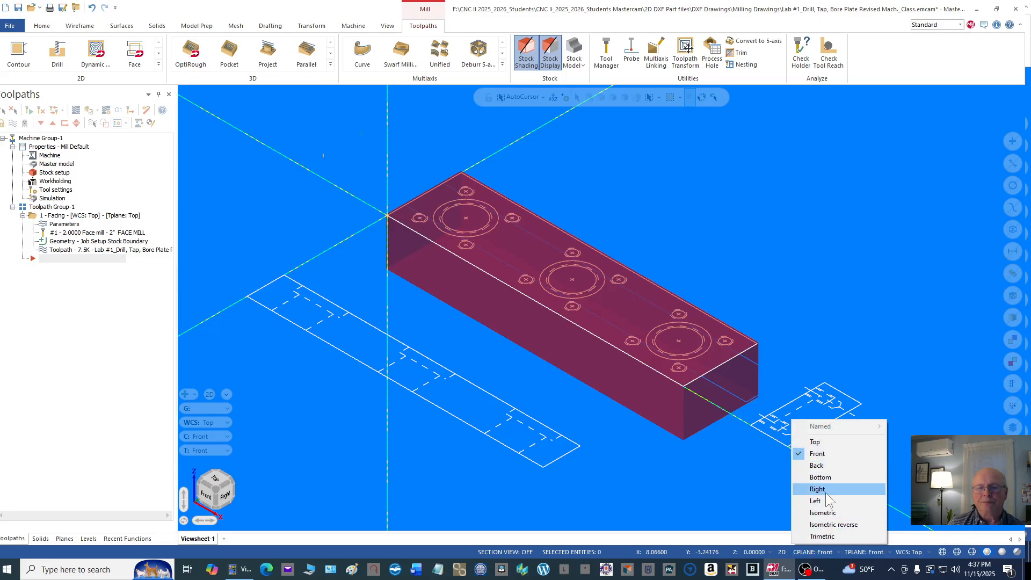
pyautogui.click(820, 442)
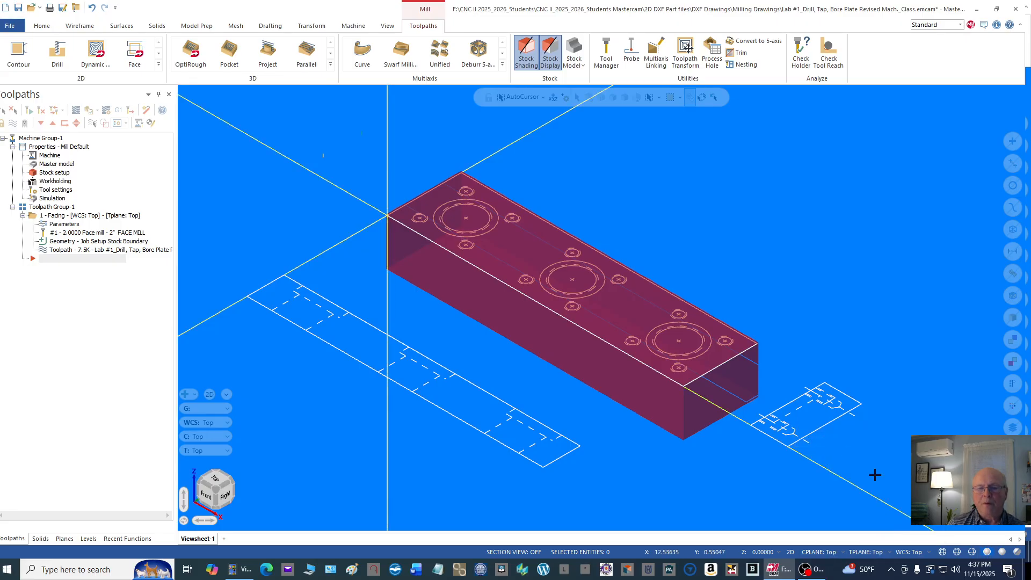
pyautogui.click(860, 558)
pyautogui.click(864, 444)
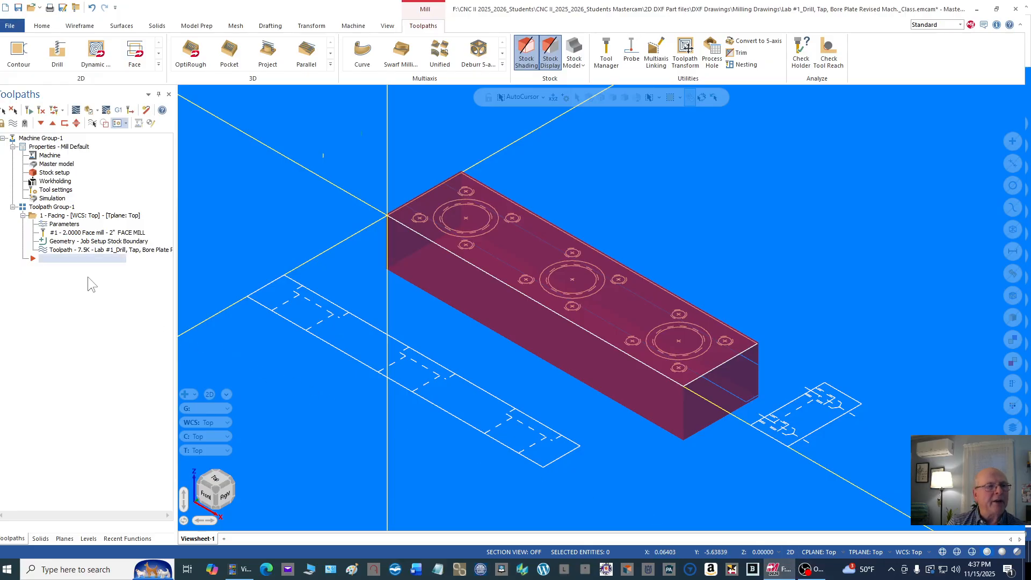
# Step: Start a mill contour toolpath and chain the plate's outer profile clockwise, starting from the origin corner along the short edge
pyautogui.rightClick(140, 142)
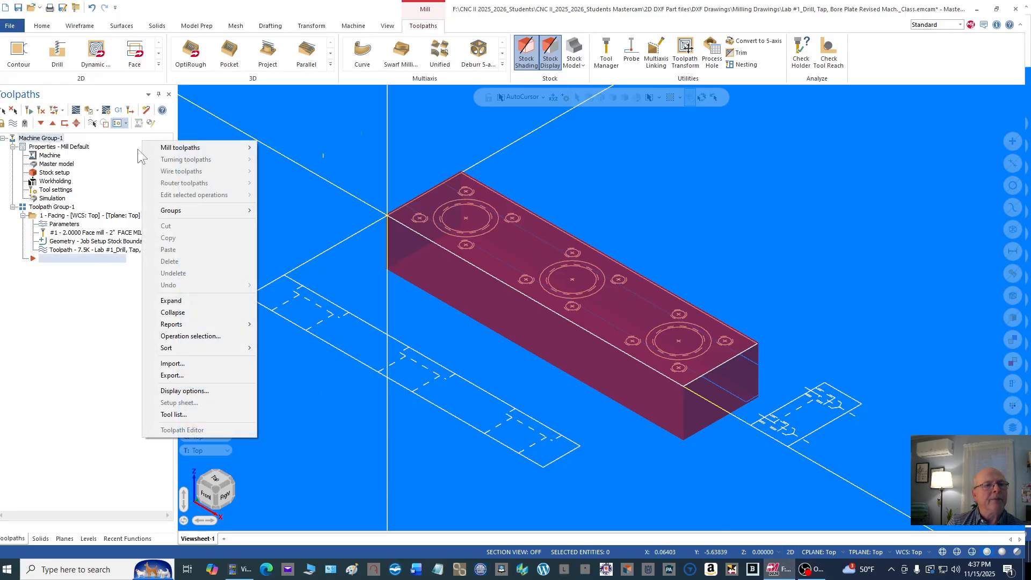
pyautogui.moveTo(218, 151)
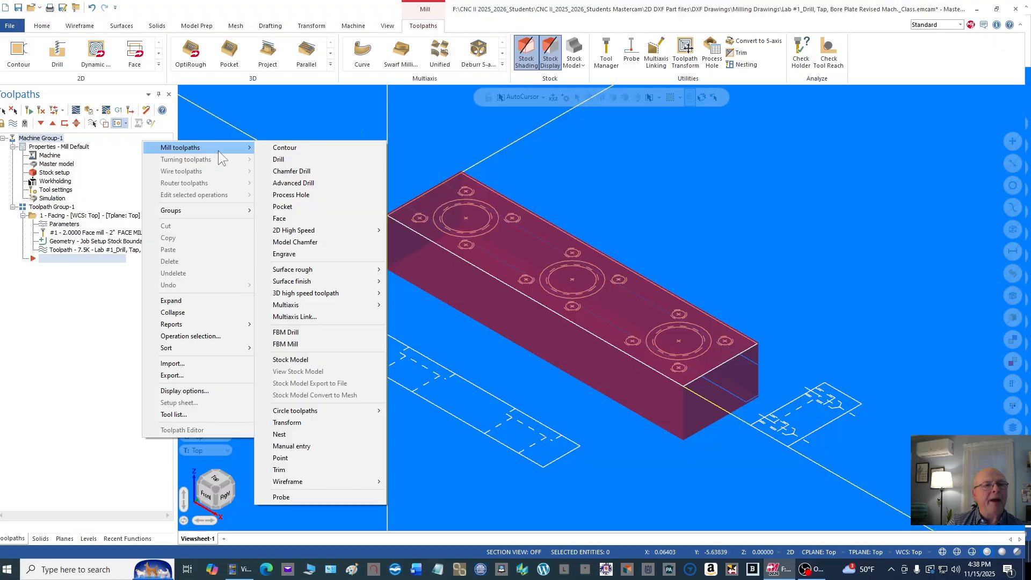
pyautogui.click(301, 149)
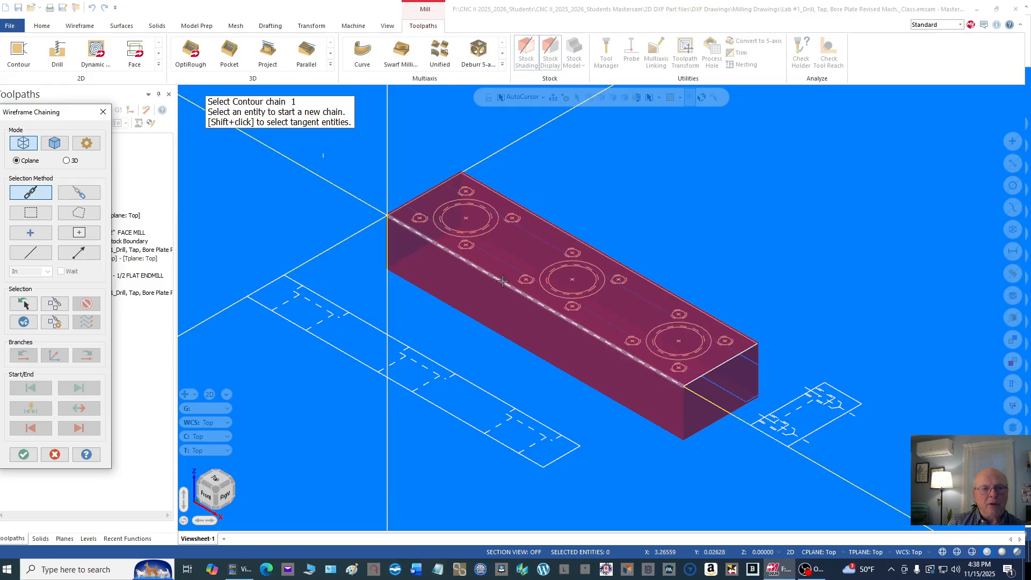
pyautogui.click(398, 209)
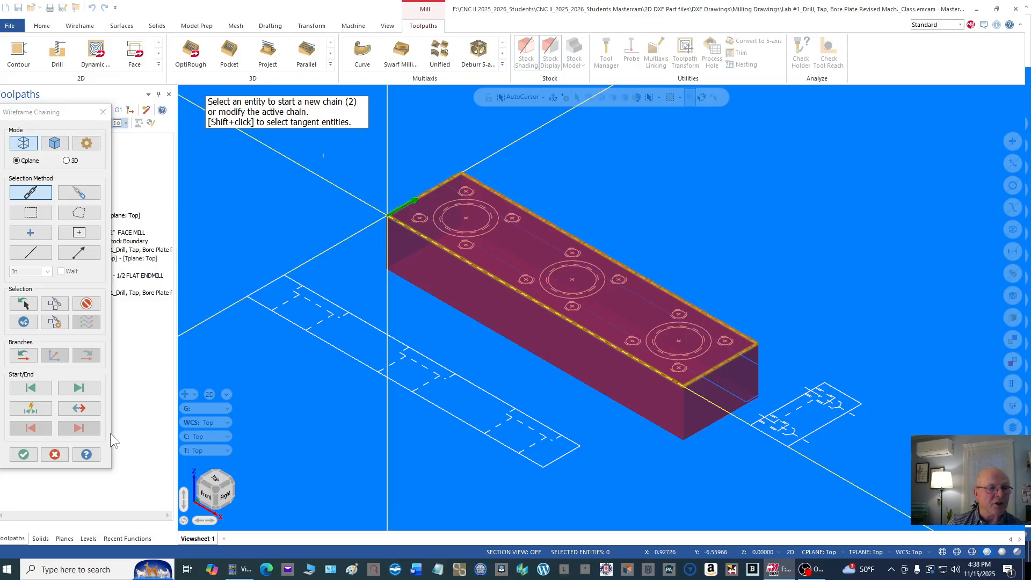
pyautogui.click(79, 409)
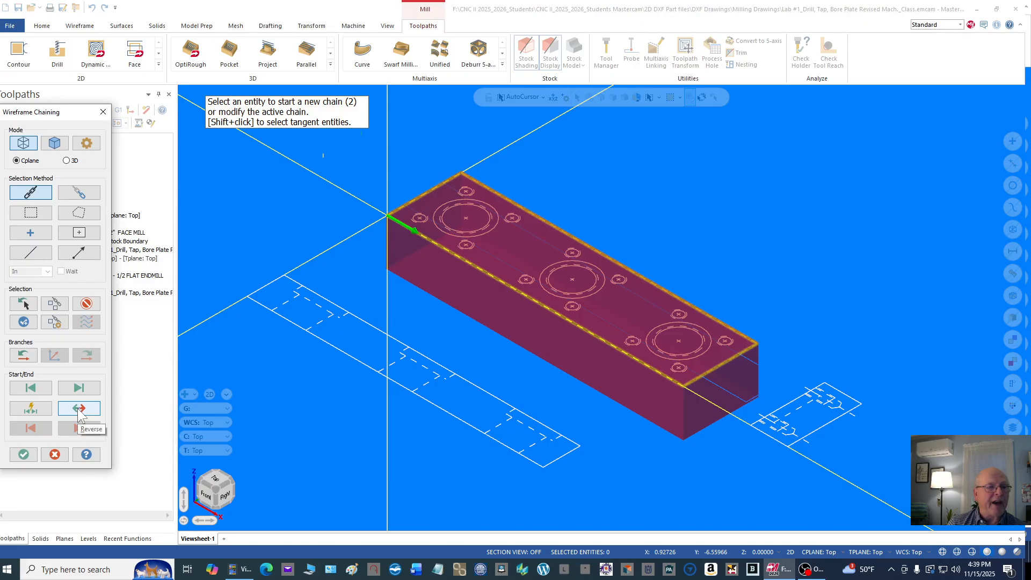
pyautogui.click(80, 410)
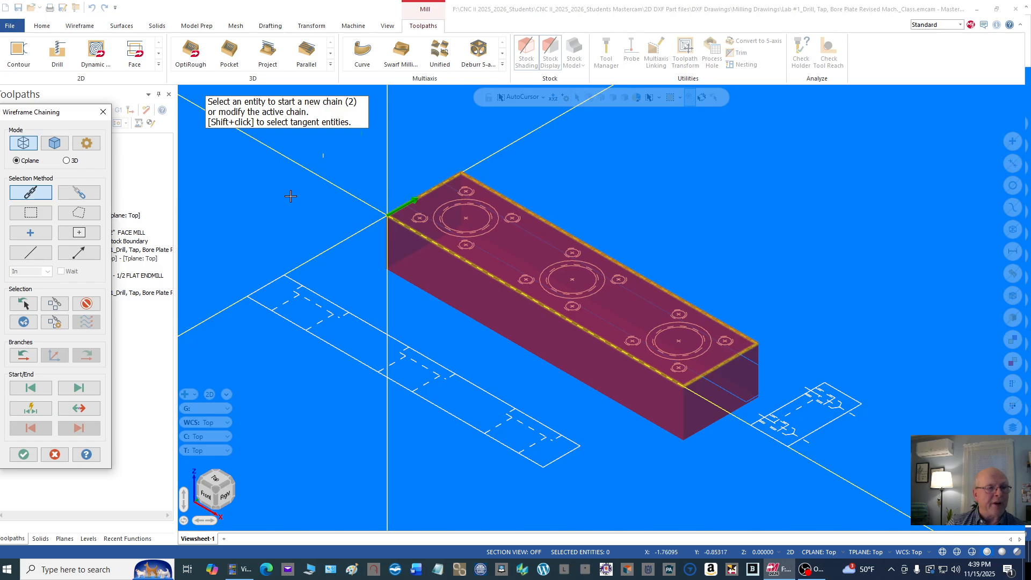
pyautogui.click(23, 454)
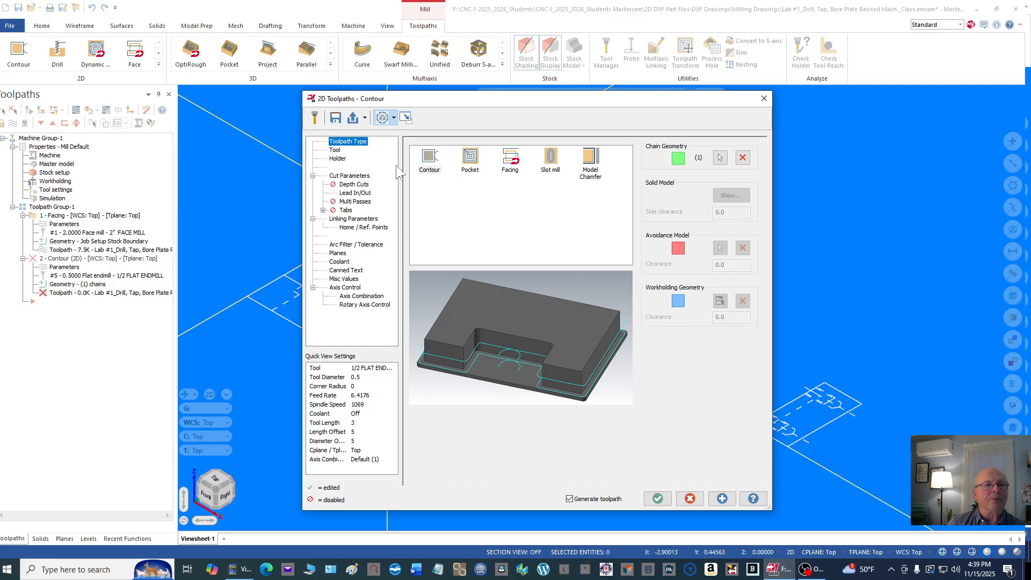
# Step: Select tool 5, the 1/2 flat endmill, for the contour toolpath
pyautogui.click(335, 151)
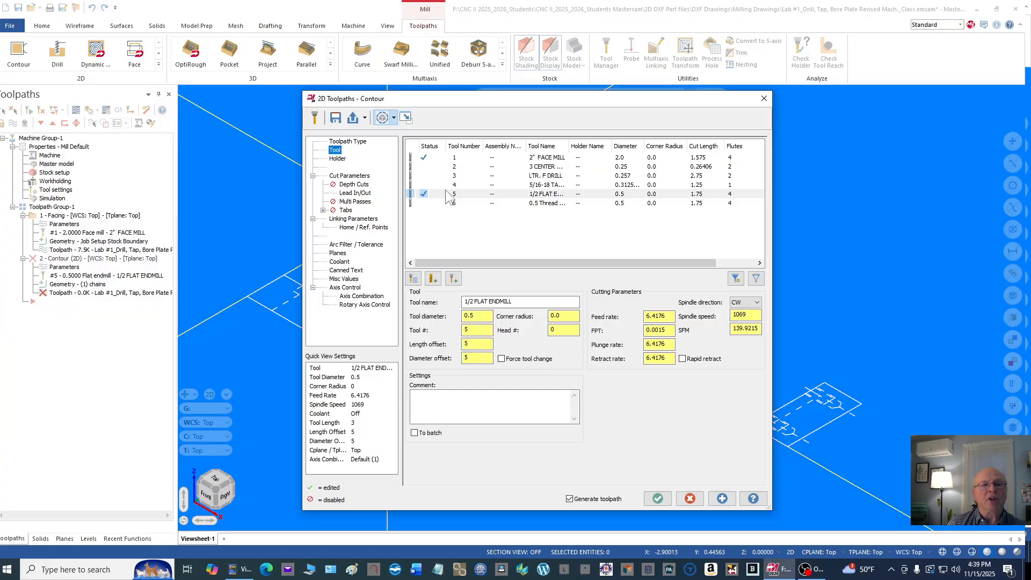
pyautogui.click(542, 204)
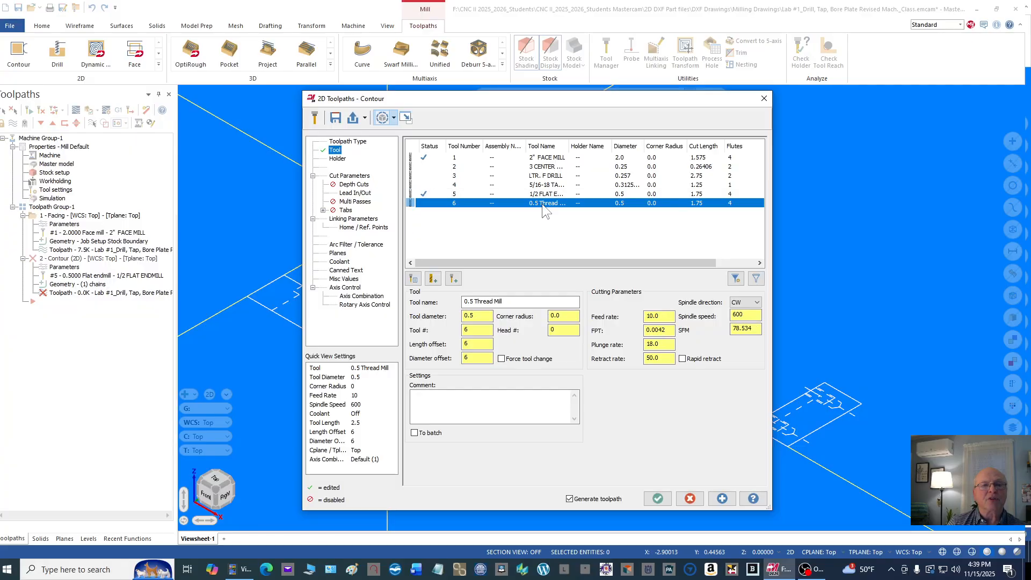
pyautogui.click(546, 194)
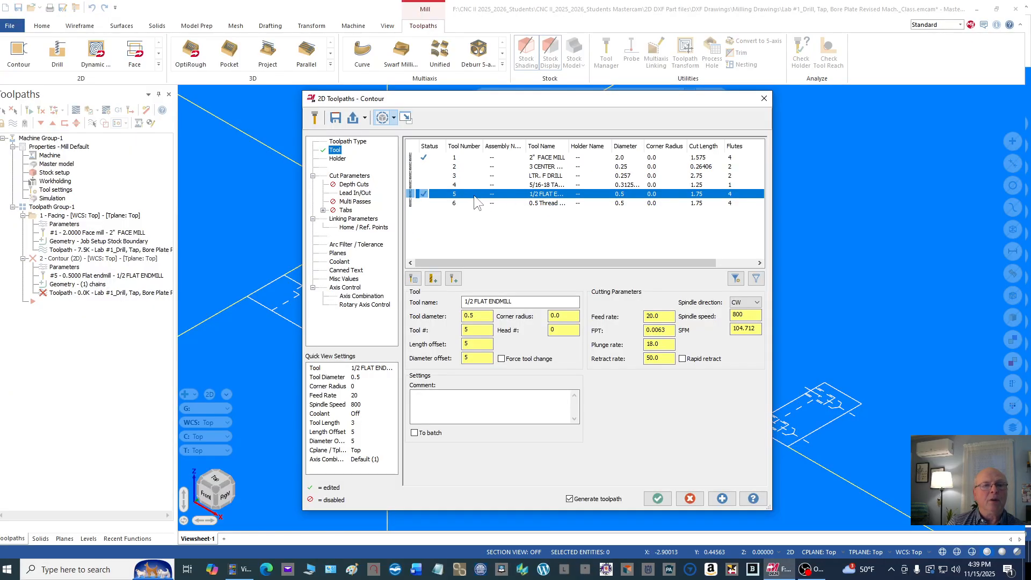
# Step: Assign the B2C3-0016 holder to the endmill and set the tool projection to 2.0
pyautogui.click(342, 159)
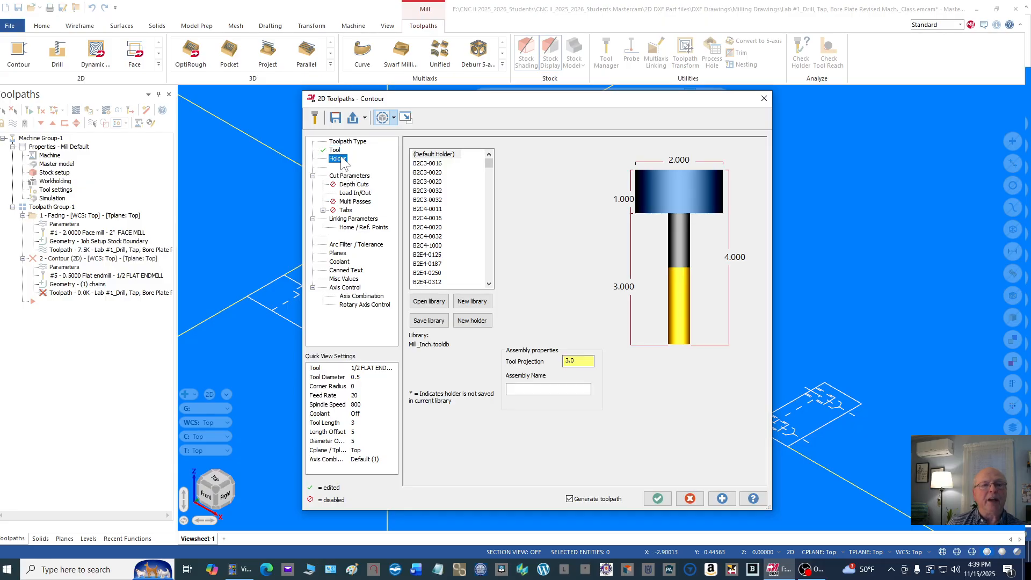
pyautogui.click(436, 166)
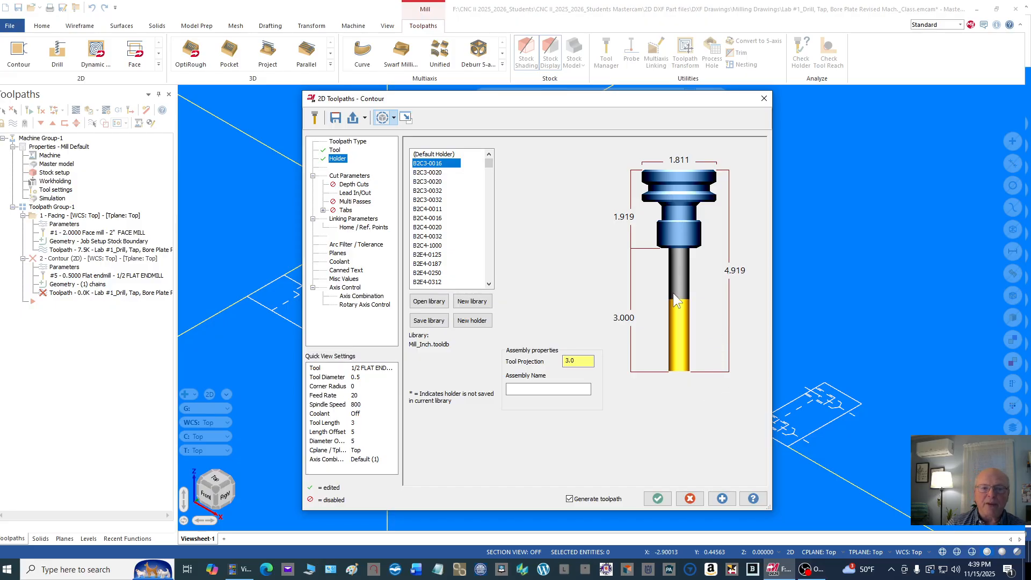
pyautogui.click(579, 360)
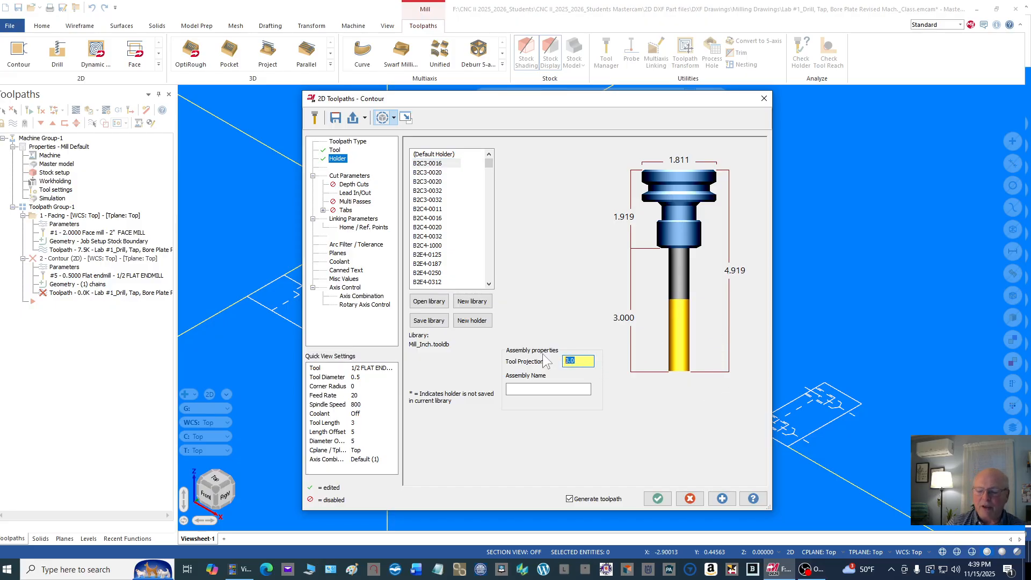
pyautogui.write('2')
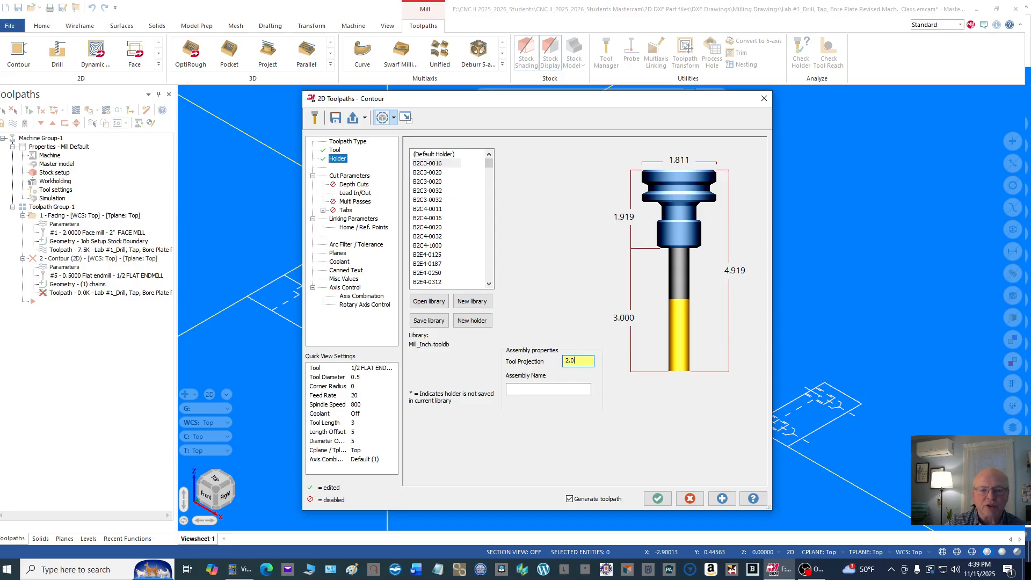
pyautogui.press('Return')
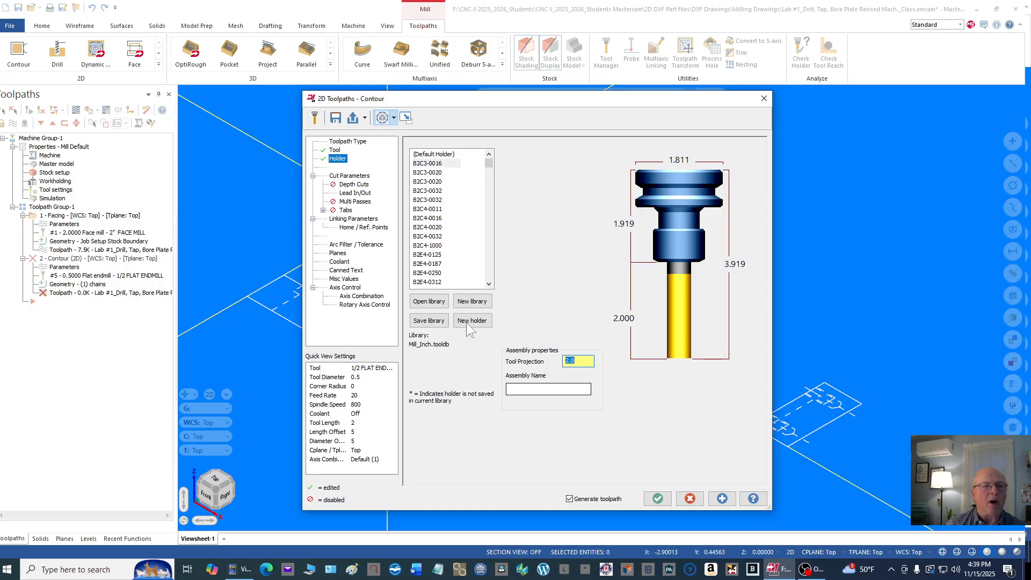
# Step: Configure the contour's cut parameters with Computer compensation, 2D contour type, and 0.01 stock to leave on the walls
pyautogui.click(347, 177)
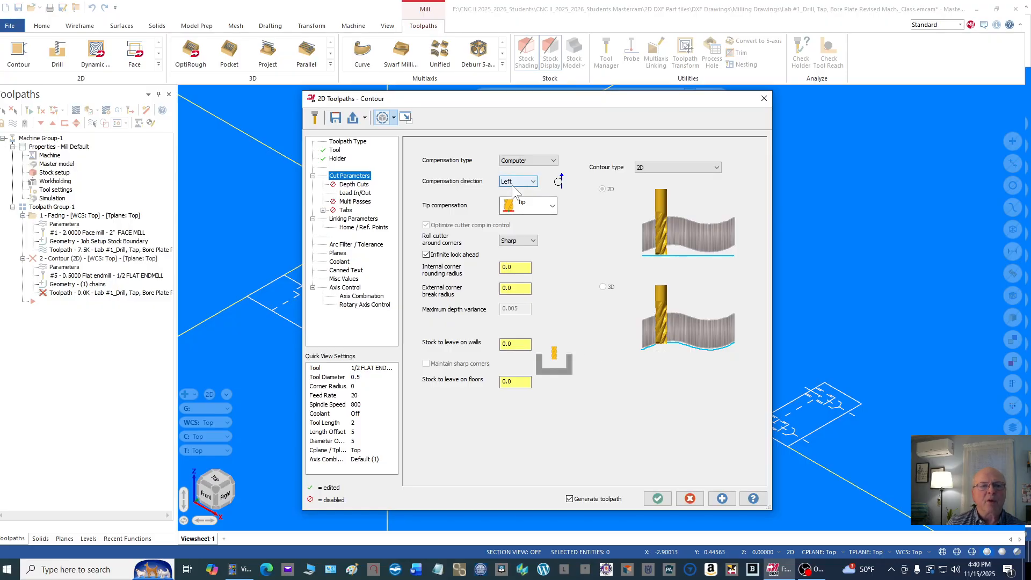
pyautogui.click(553, 160)
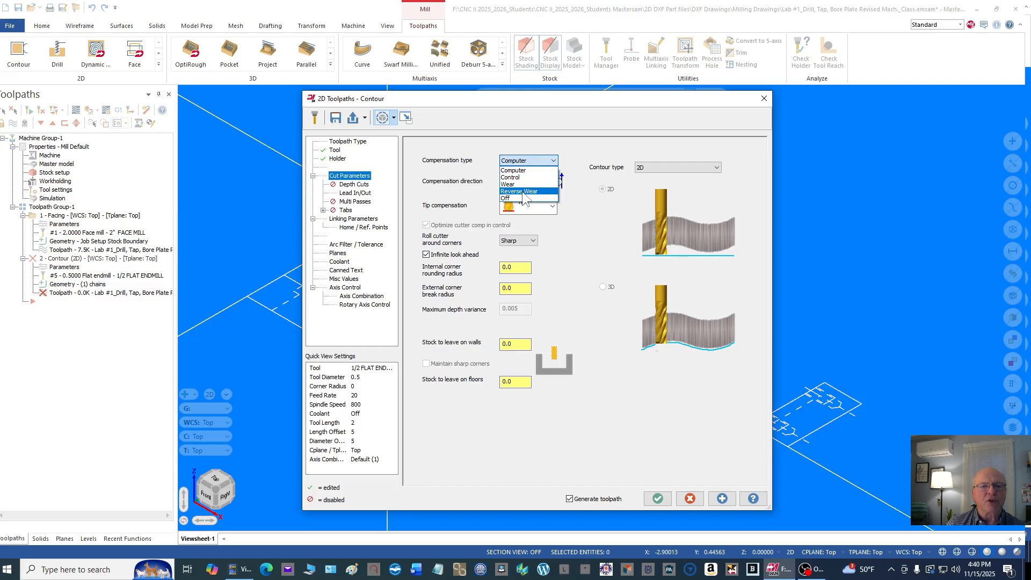
pyautogui.click(523, 170)
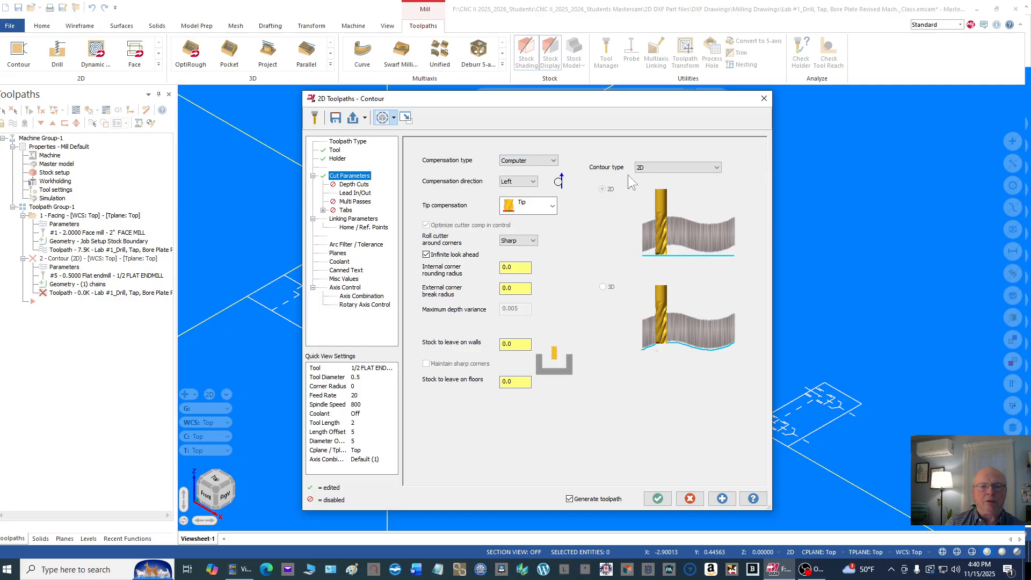
pyautogui.click(717, 167)
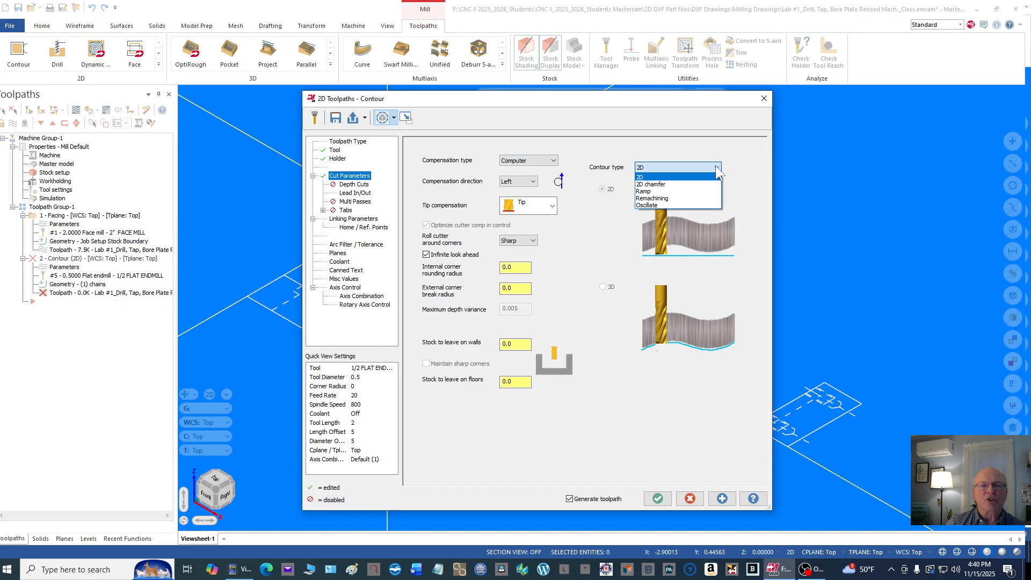
pyautogui.click(656, 147)
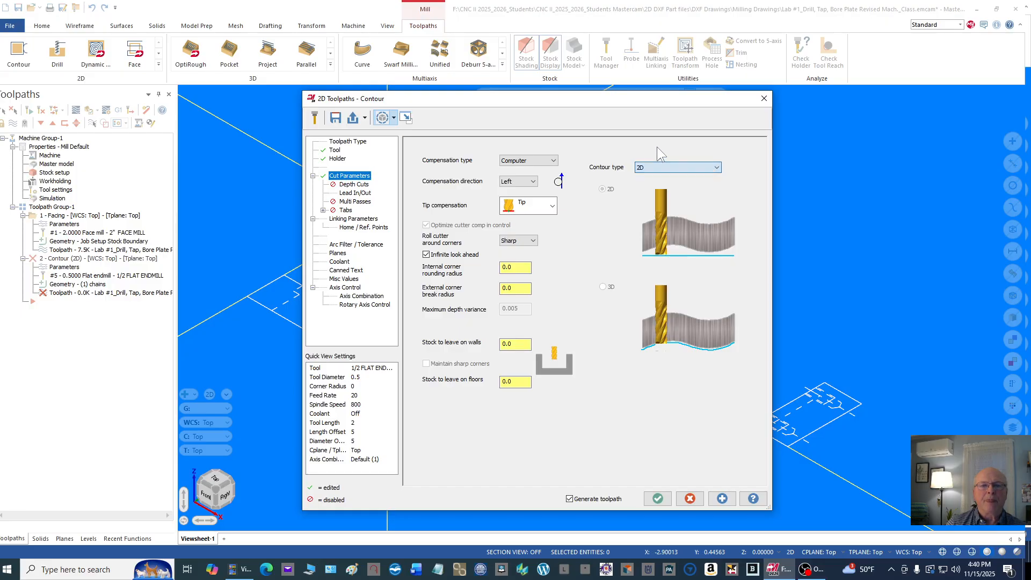
pyautogui.click(717, 168)
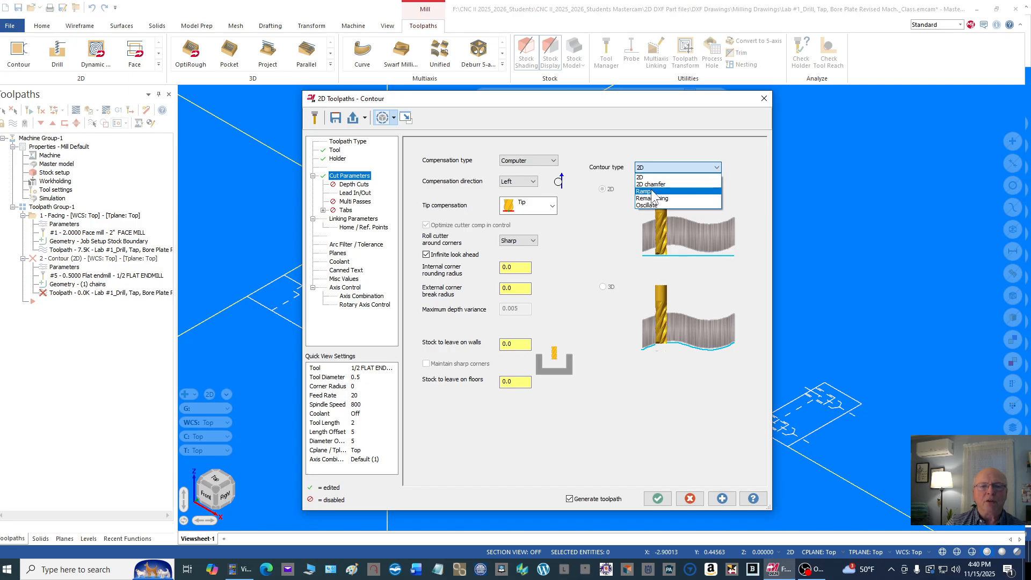
pyautogui.click(744, 151)
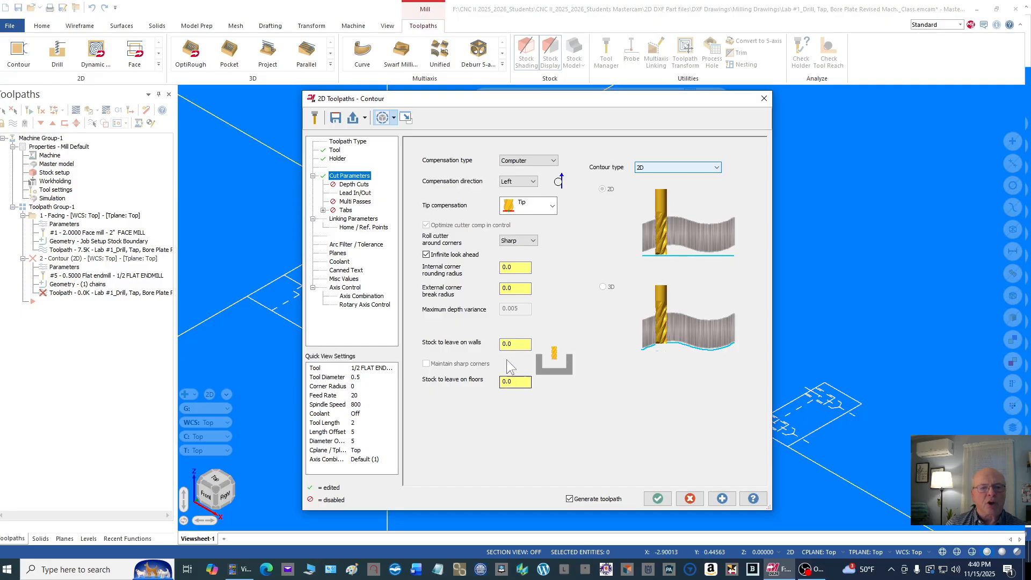
pyautogui.doubleClick(520, 344)
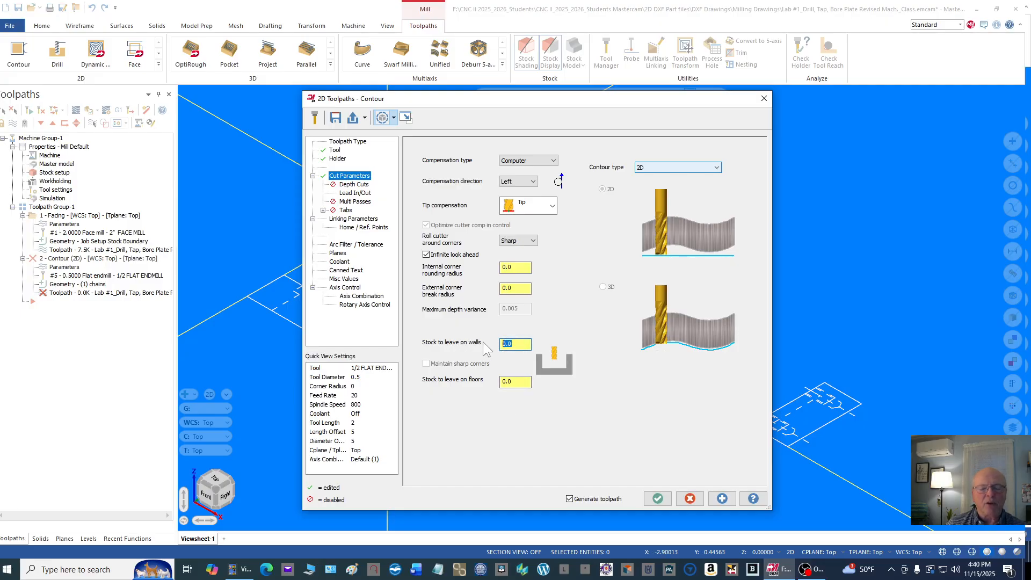
pyautogui.write('.01')
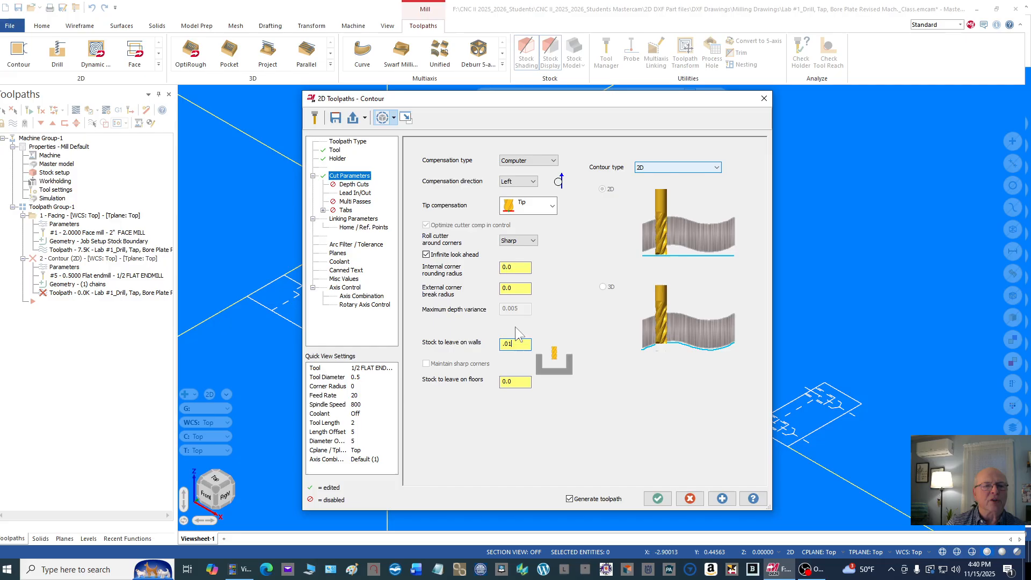
# Step: Enable depth cuts with a 0.25 maximum rough step and the tool kept down, and copy the lead-in entry settings to the exit
pyautogui.click(354, 185)
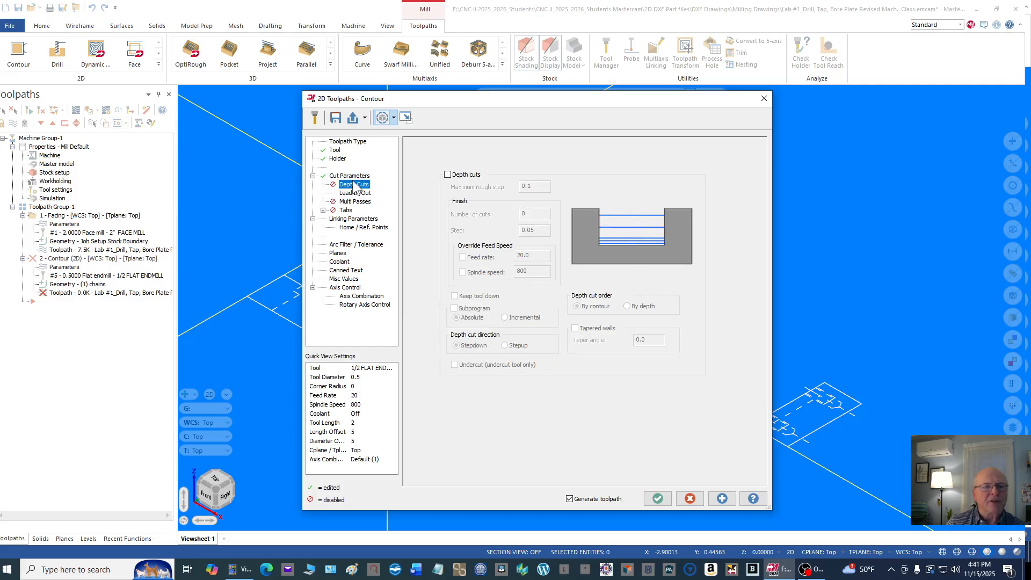
pyautogui.click(448, 174)
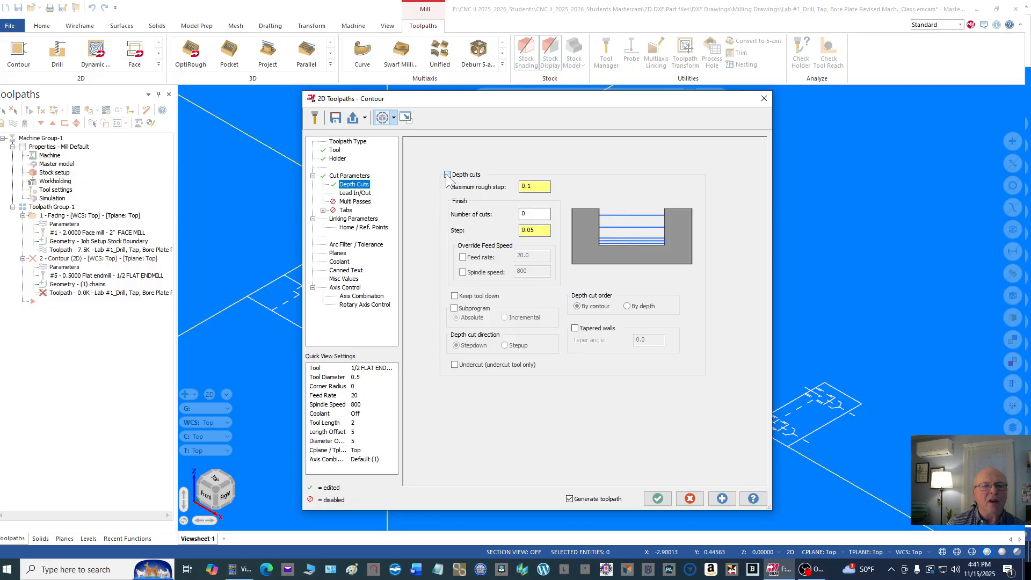
pyautogui.doubleClick(540, 185)
pyautogui.write('.')
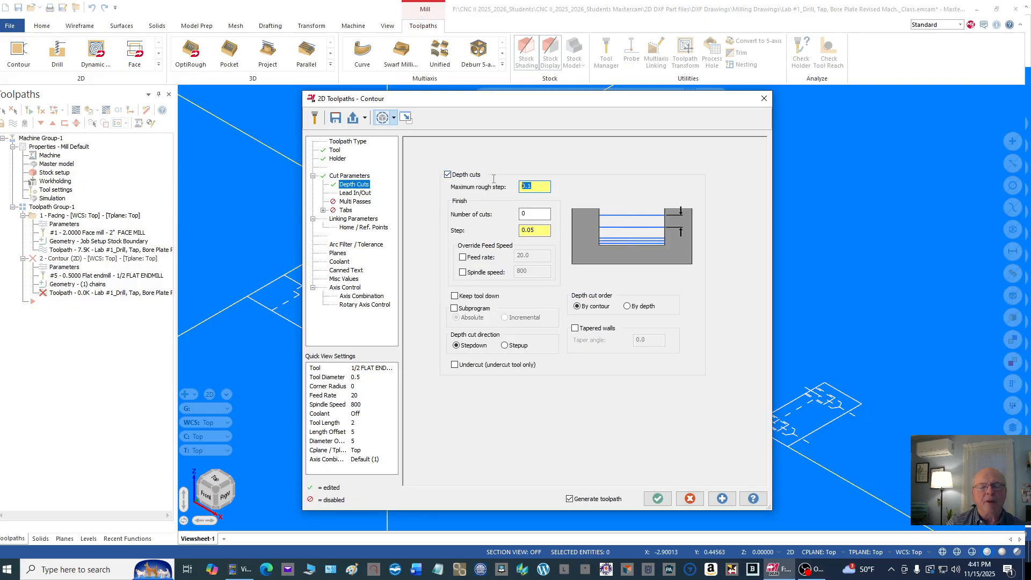
pyautogui.write('25')
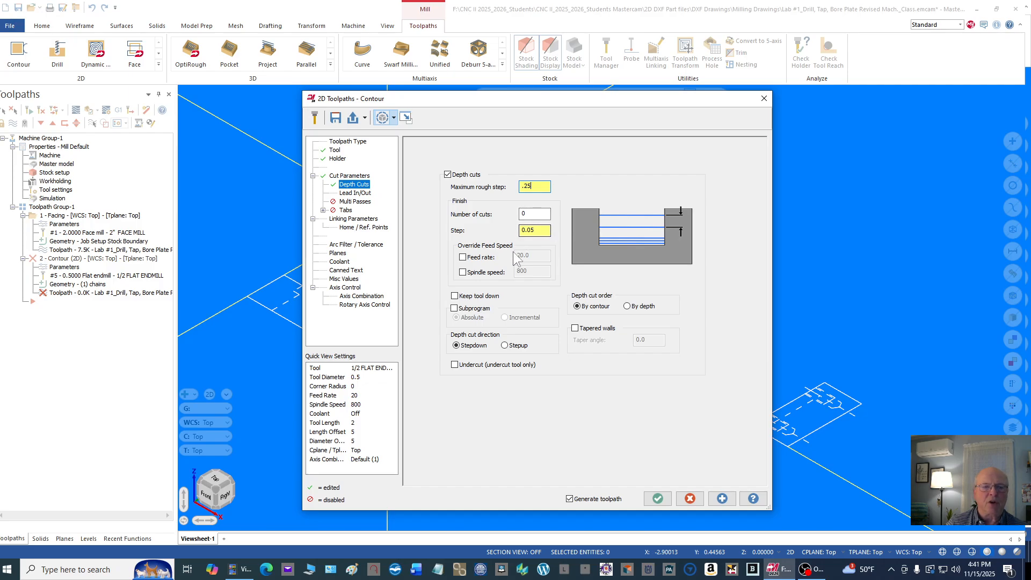
pyautogui.click(455, 296)
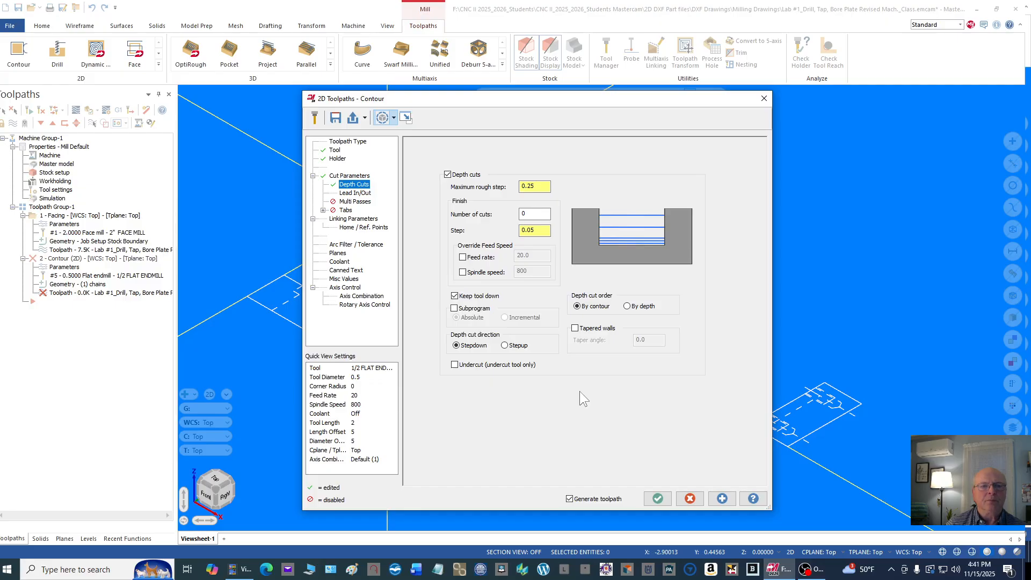
pyautogui.click(350, 193)
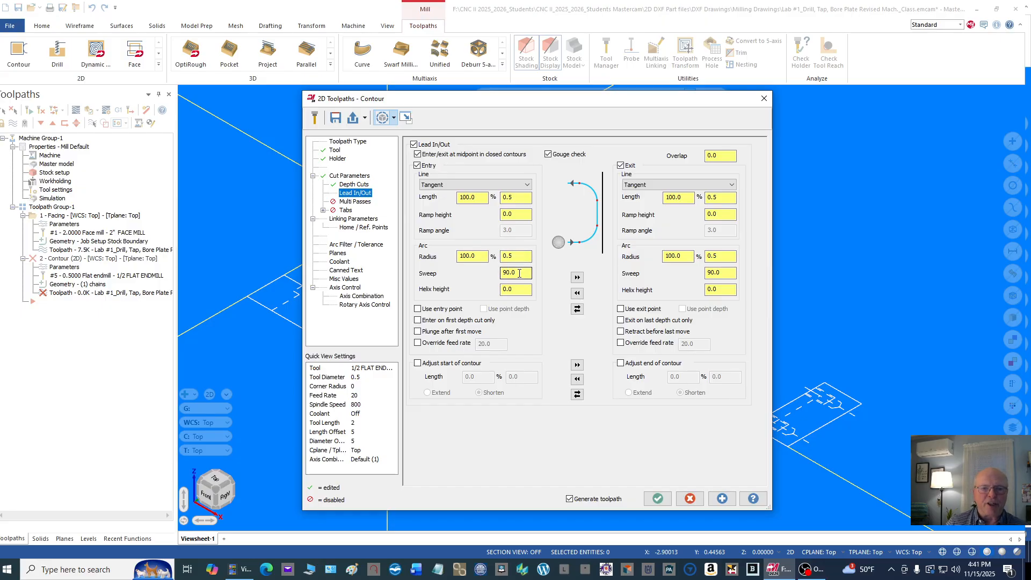
pyautogui.click(576, 278)
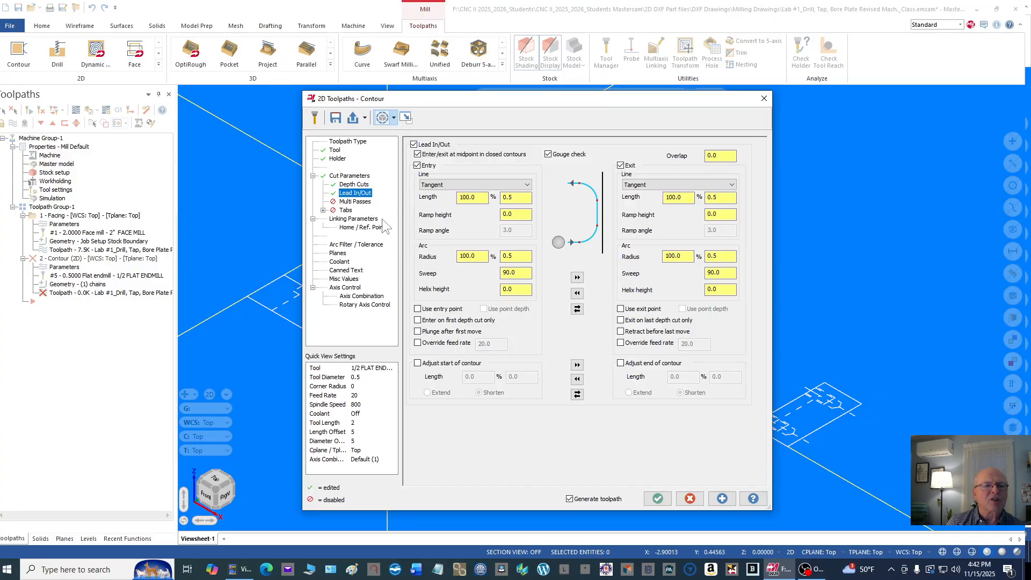
# Step: Set the retract, feed plane, top of stock and depth references to Absolute in the contour's linking parameters
pyautogui.click(368, 219)
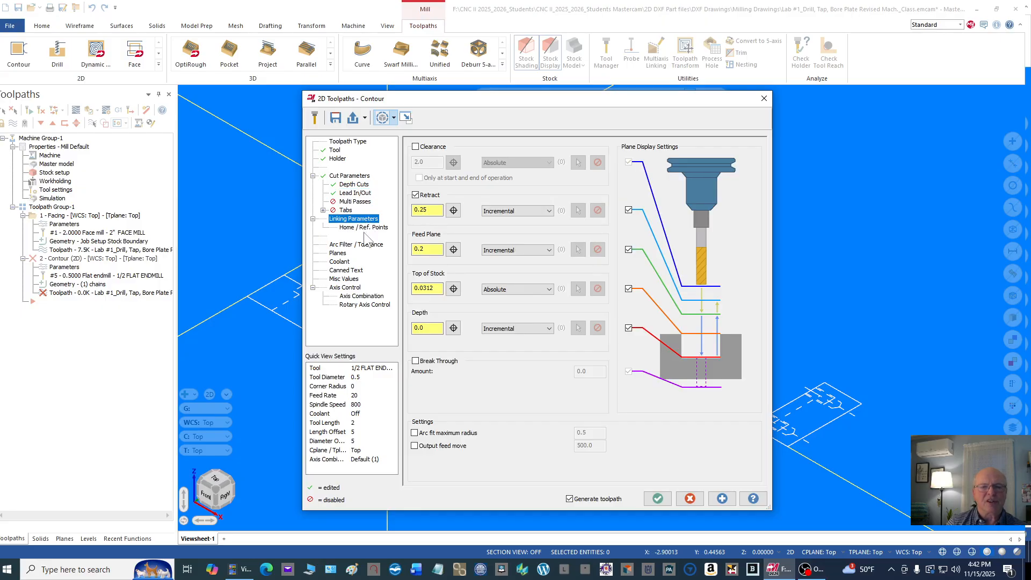
pyautogui.click(548, 211)
pyautogui.click(536, 218)
pyautogui.click(528, 249)
pyautogui.click(525, 257)
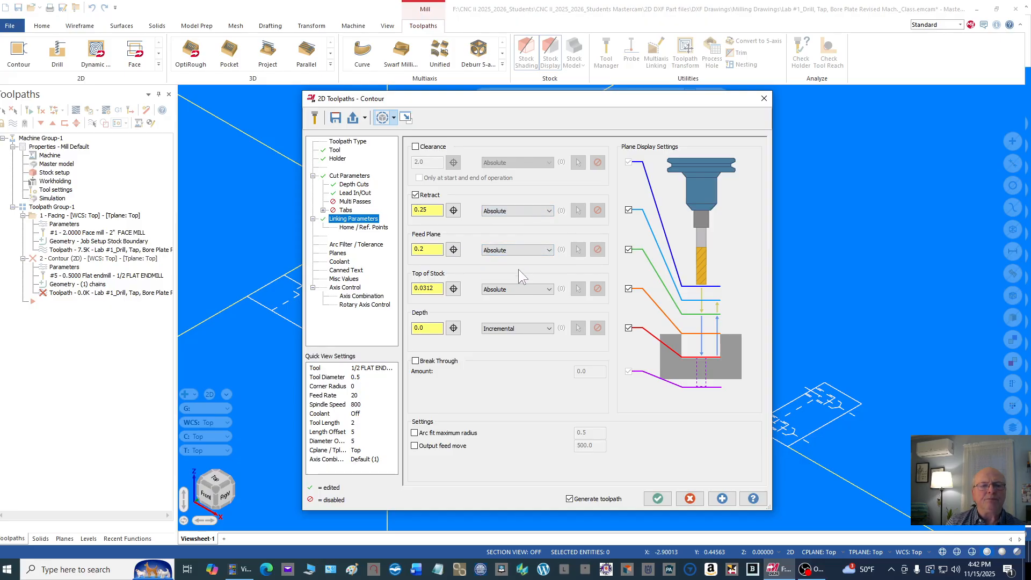
pyautogui.click(515, 290)
pyautogui.click(510, 290)
pyautogui.click(513, 333)
pyautogui.click(513, 337)
# Step: Set the contour's retract and feed plane to 0.1, top of stock to 0.0, and depth to -1.025
pyautogui.moveTo(441, 210); pyautogui.dragTo(406, 215)
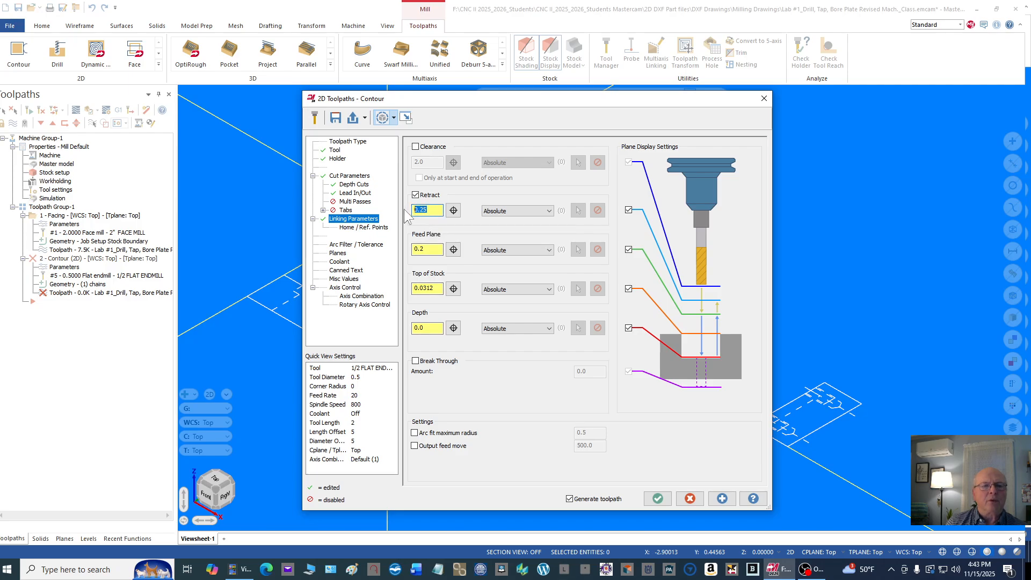
pyautogui.write('.1')
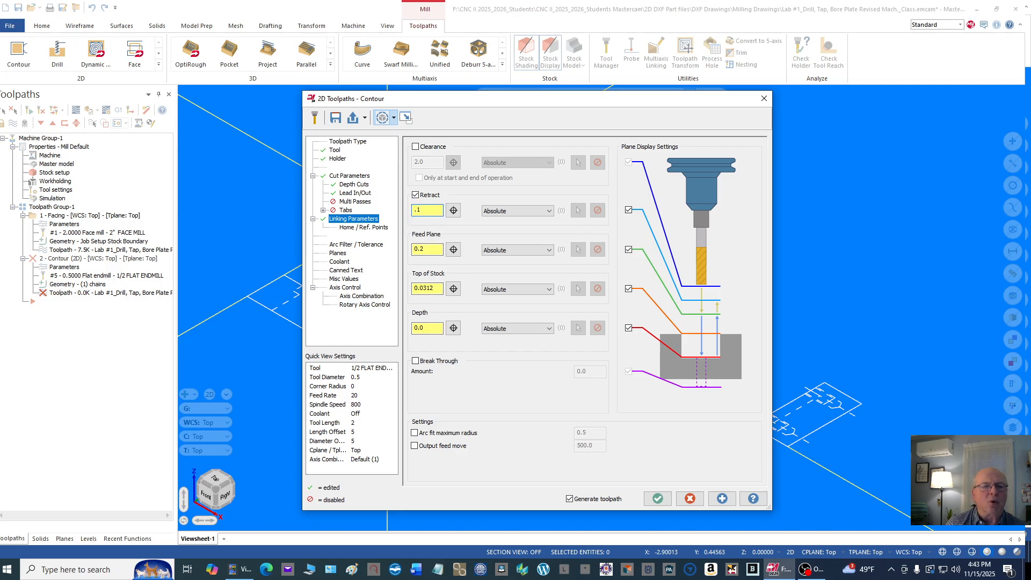
pyautogui.moveTo(435, 248); pyautogui.dragTo(413, 250)
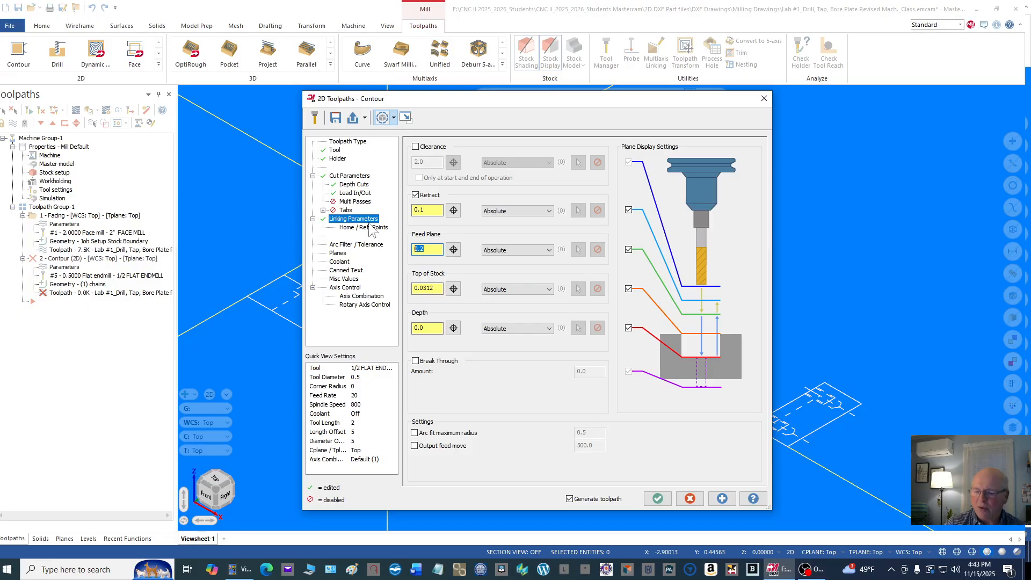
pyautogui.write('.1')
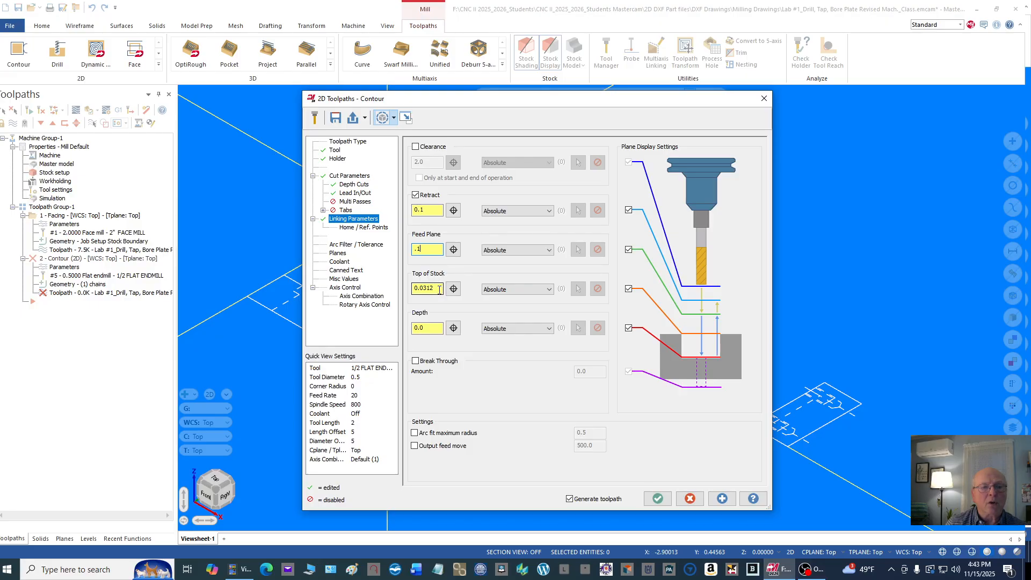
pyautogui.moveTo(434, 288); pyautogui.dragTo(412, 289)
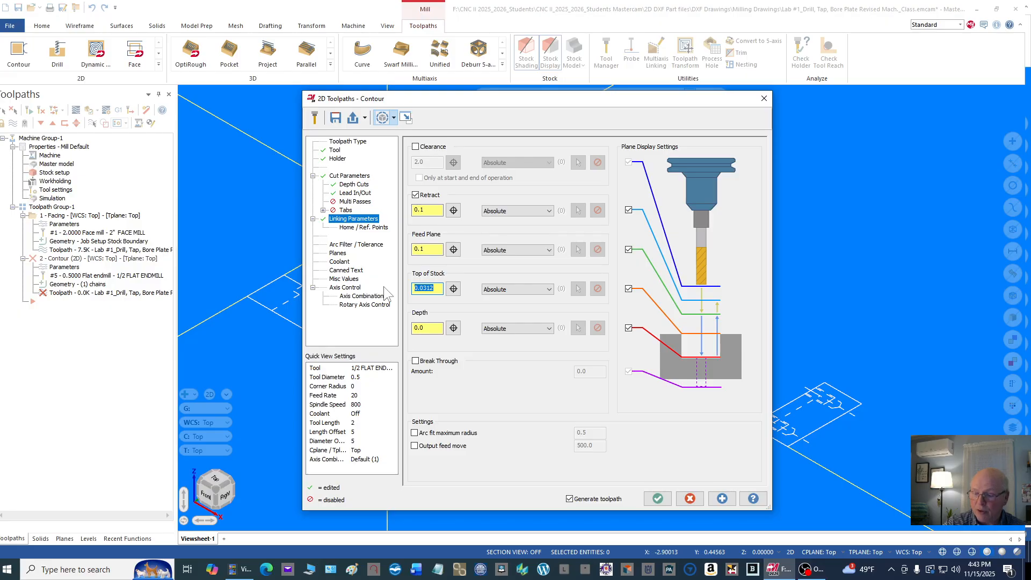
pyautogui.write('0.')
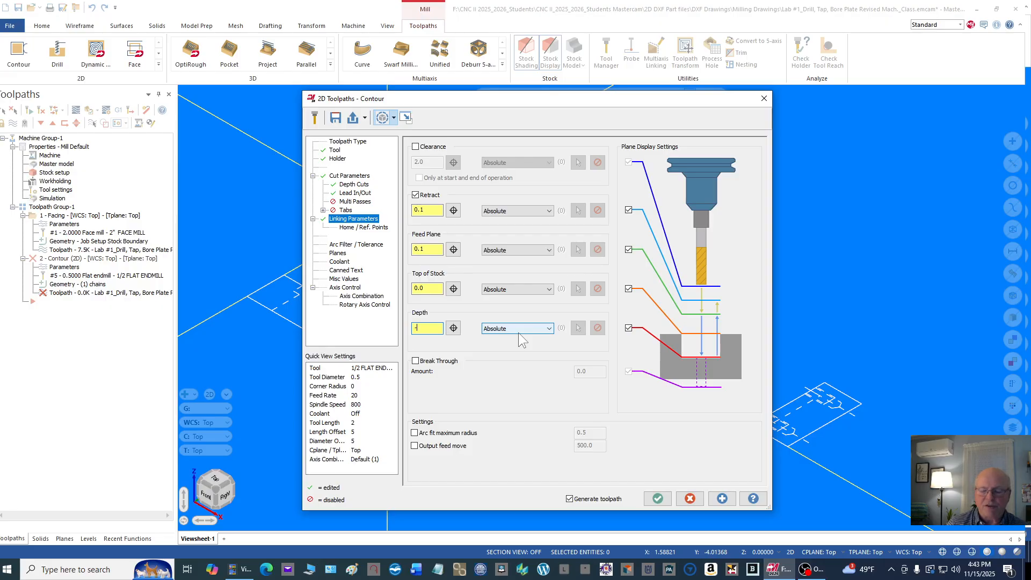
pyautogui.write('1')
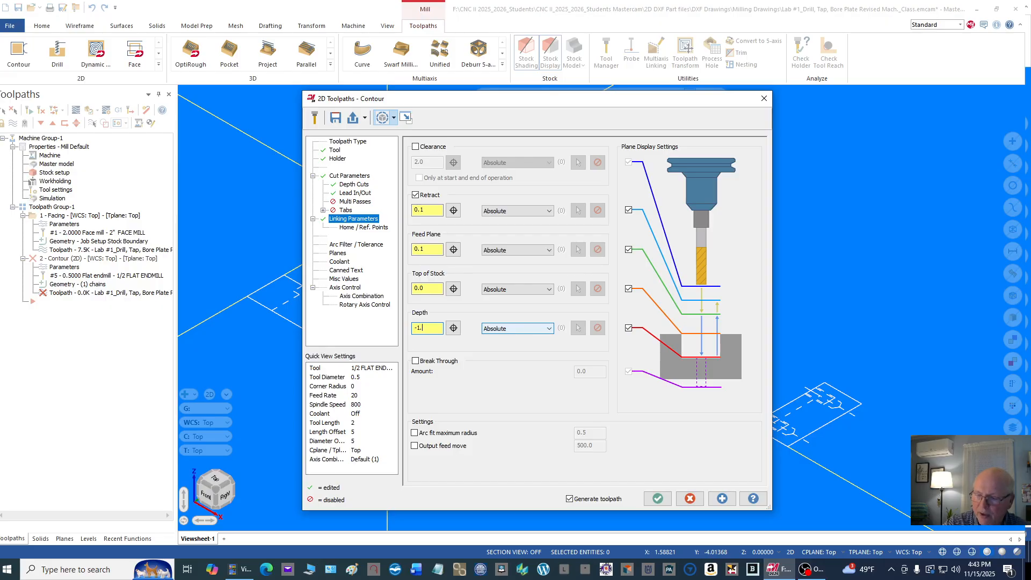
pyautogui.write('.025')
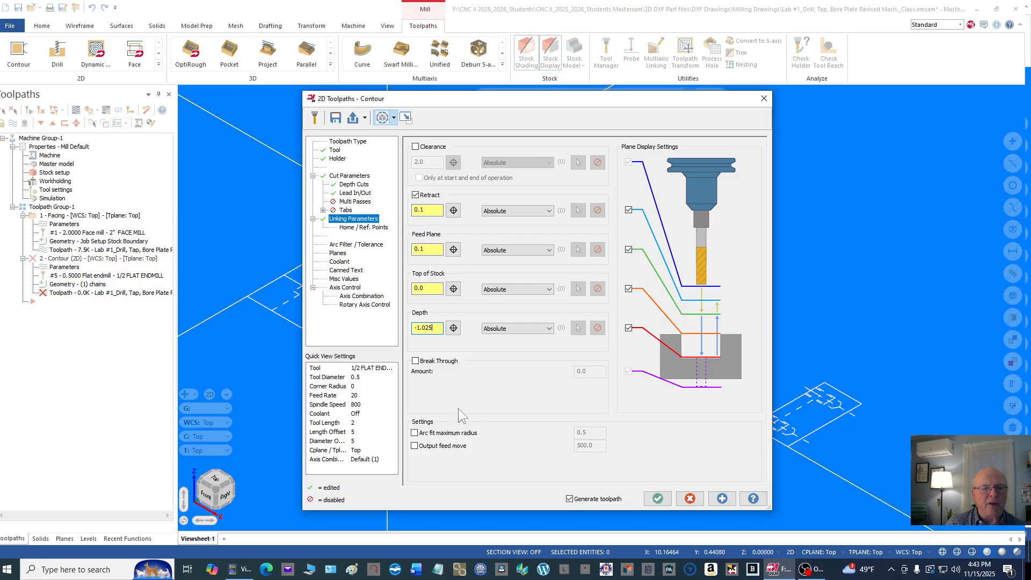
# Step: Turn on flood coolant for the contour and generate the toolpath
pyautogui.click(341, 263)
pyautogui.click(602, 203)
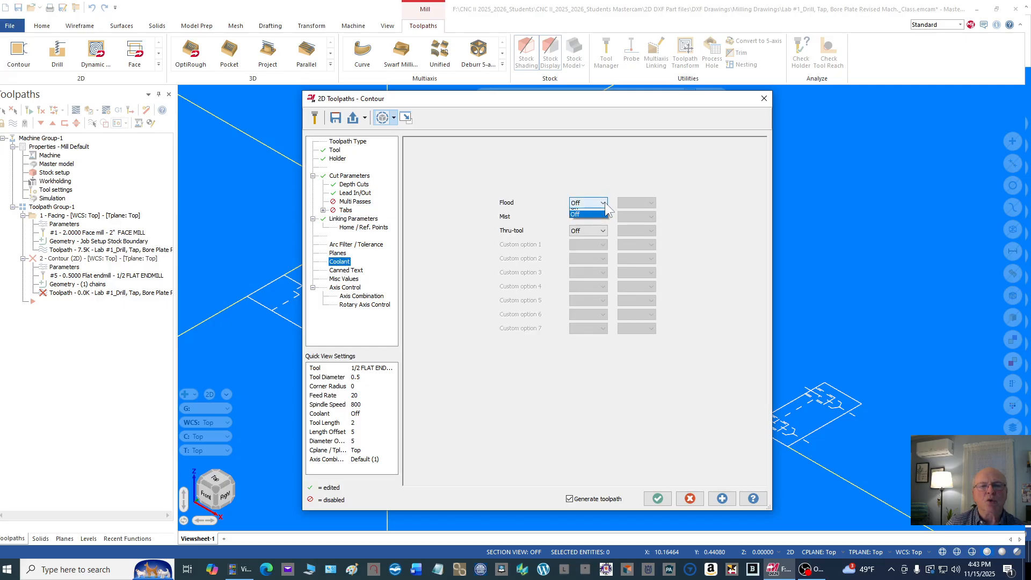
pyautogui.click(584, 208)
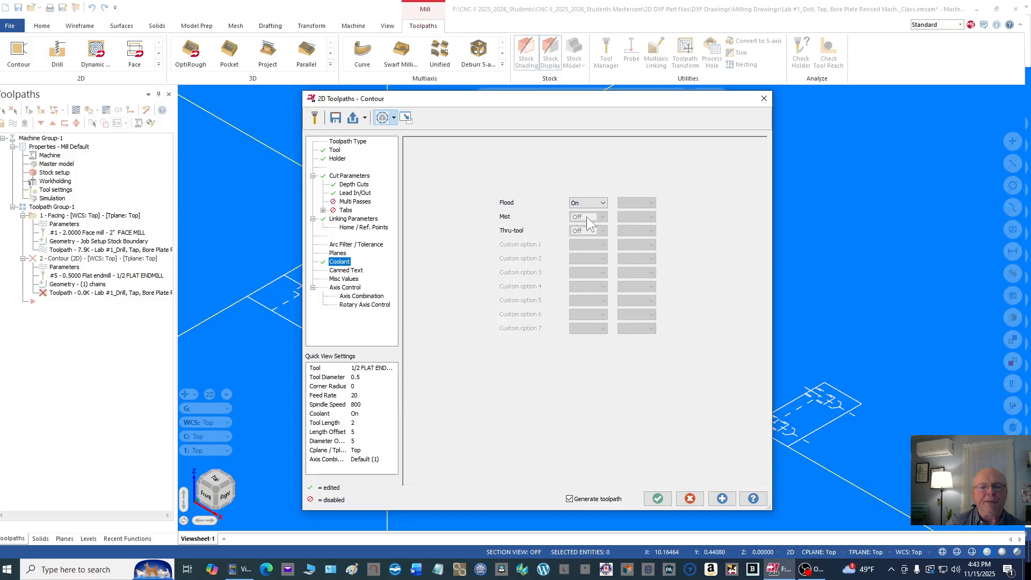
pyautogui.click(662, 497)
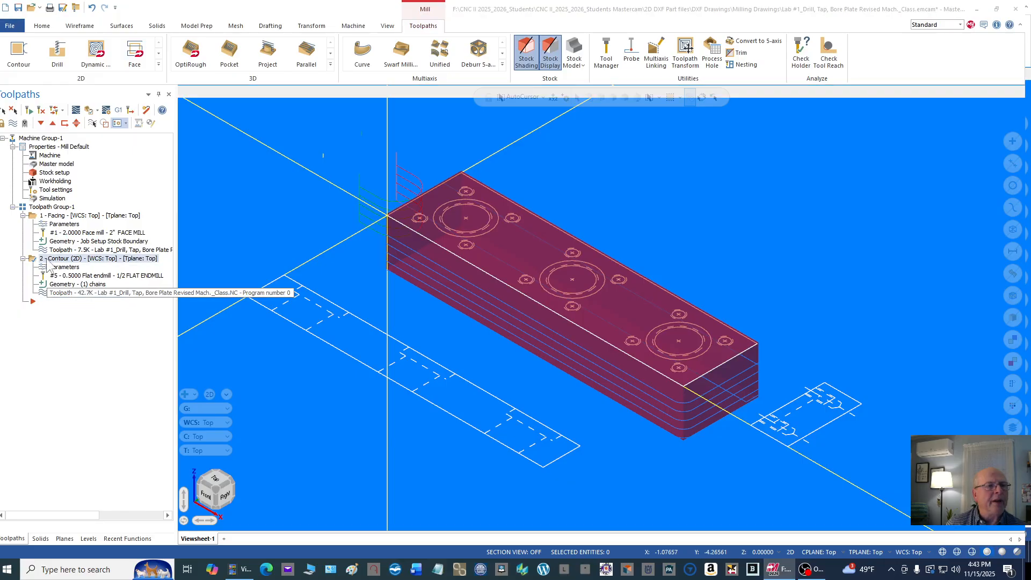
# Step: Backplot the contour toolpath around the plate and close the backplot
pyautogui.click(29, 110)
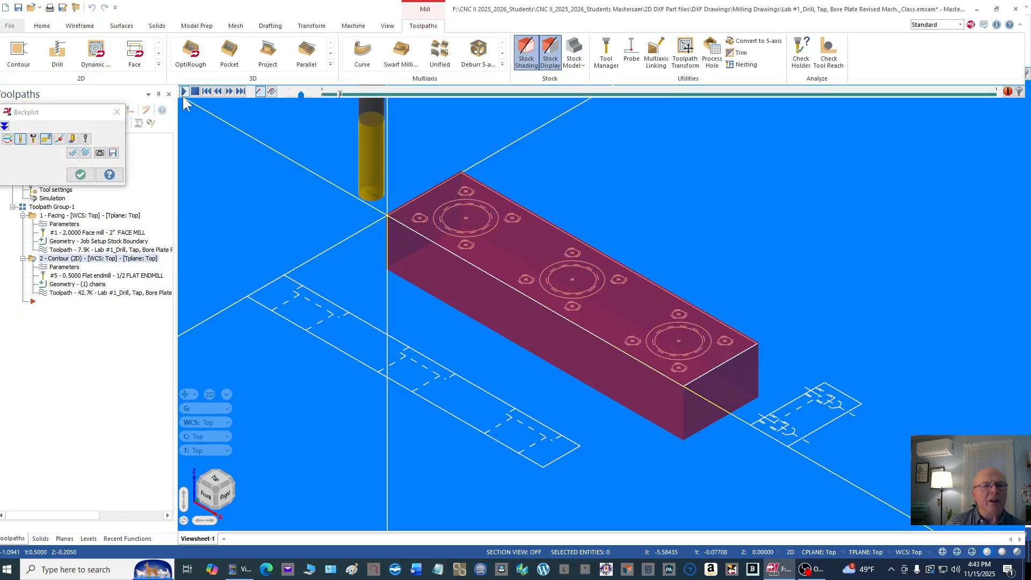
pyautogui.click(184, 92)
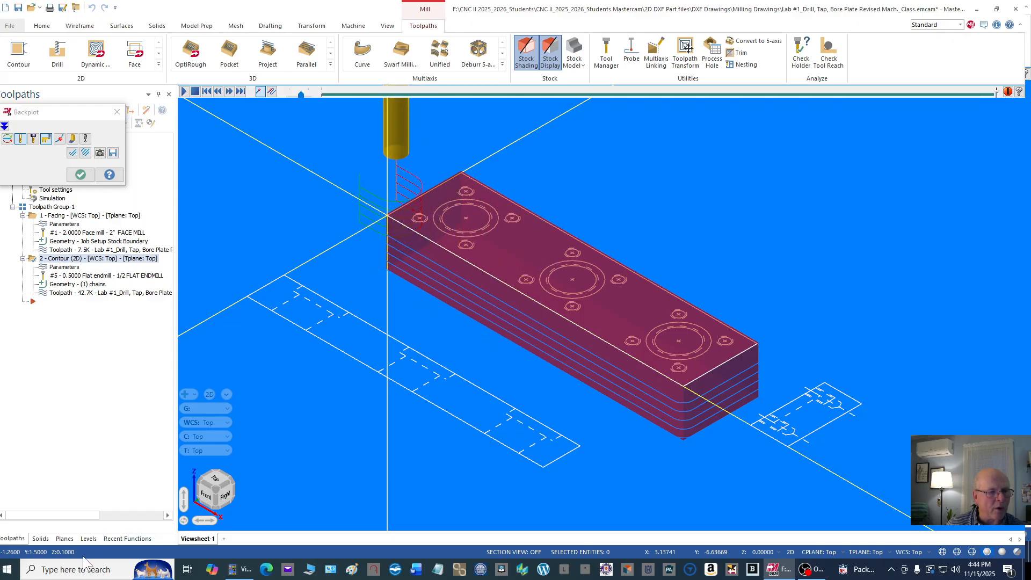
pyautogui.click(184, 91)
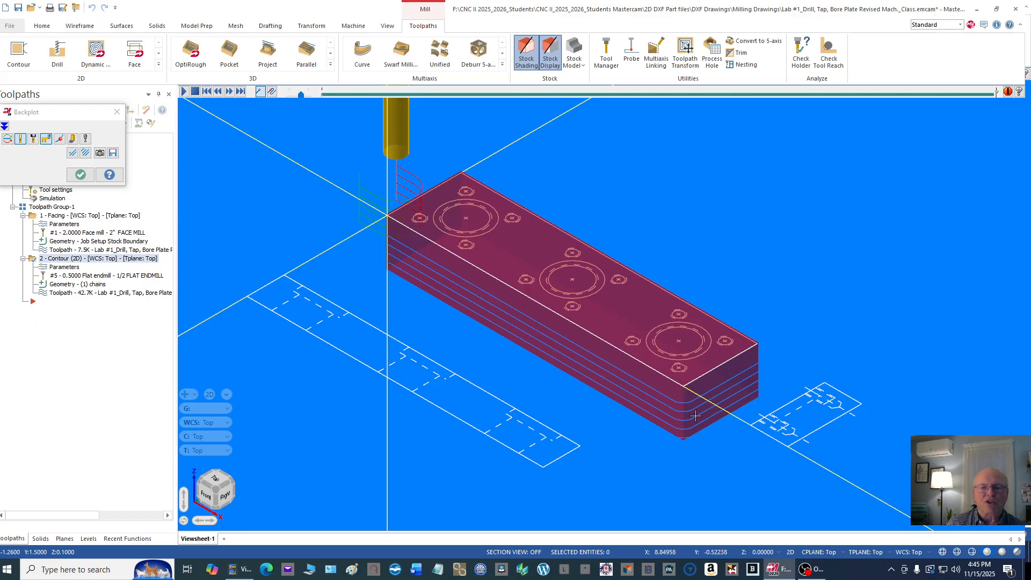
pyautogui.click(80, 175)
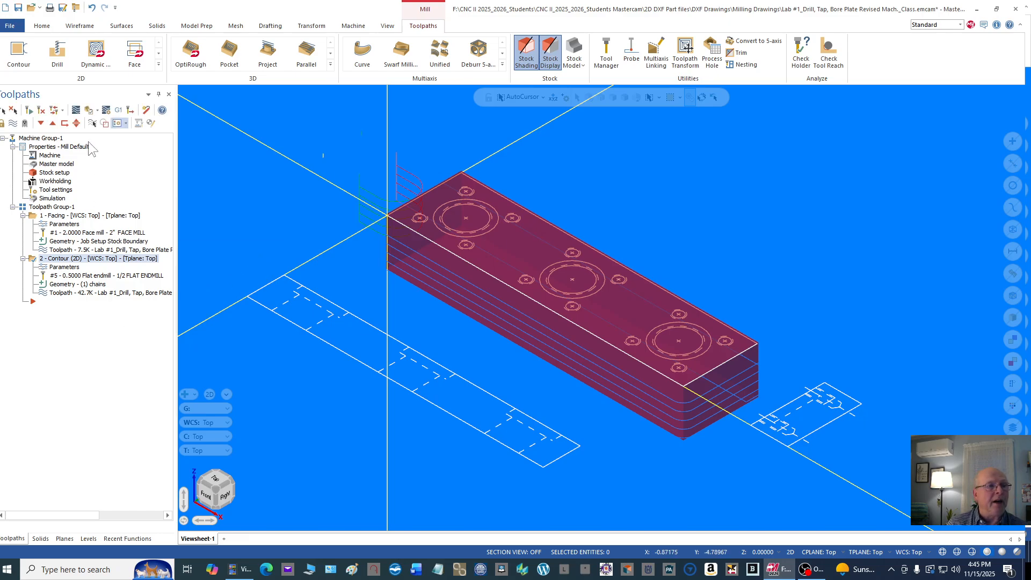
# Step: Select every operation in the machine group and run the Verify simulation of facing and contouring
pyautogui.click(54, 138)
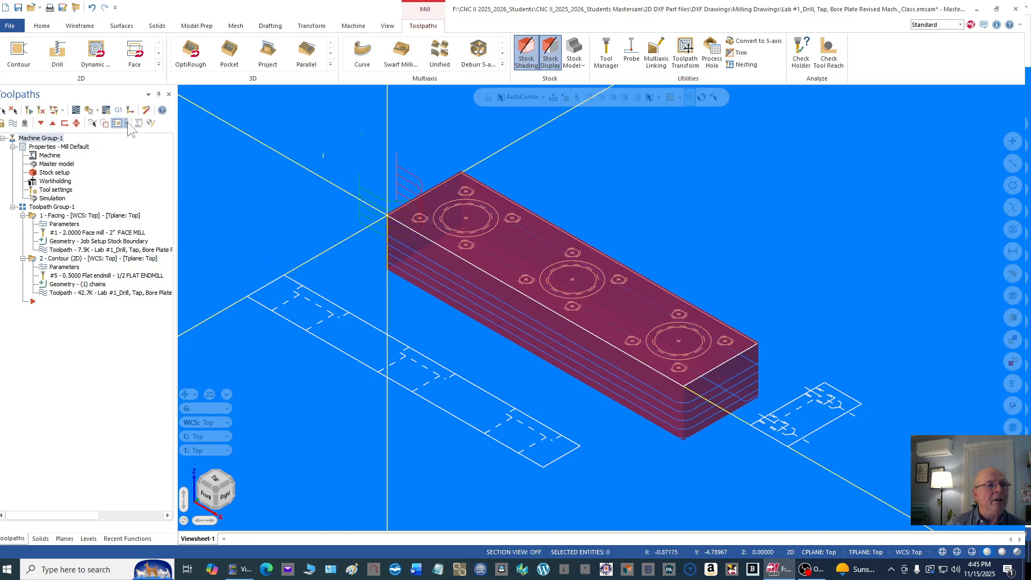
pyautogui.click(89, 110)
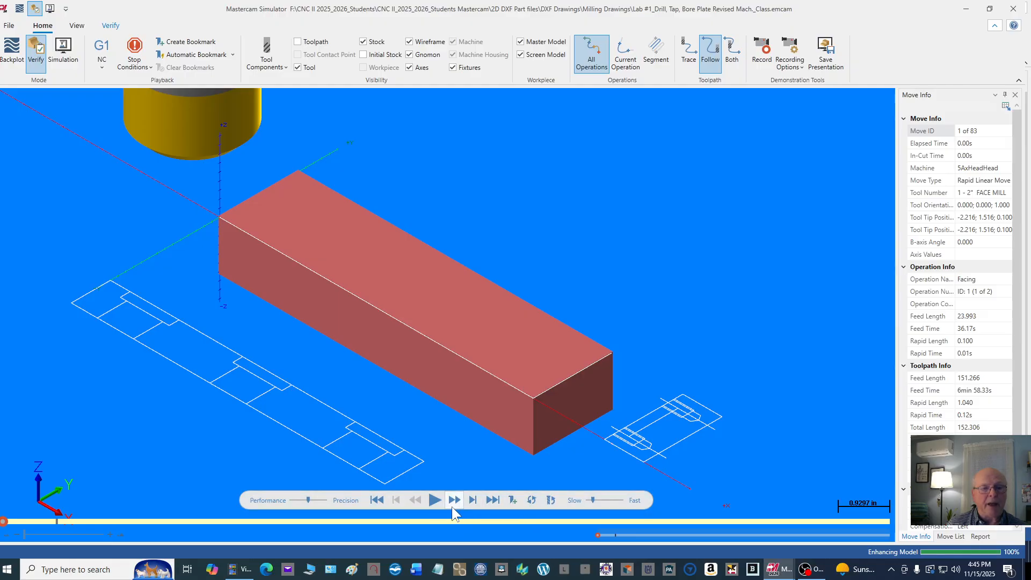
pyautogui.click(437, 500)
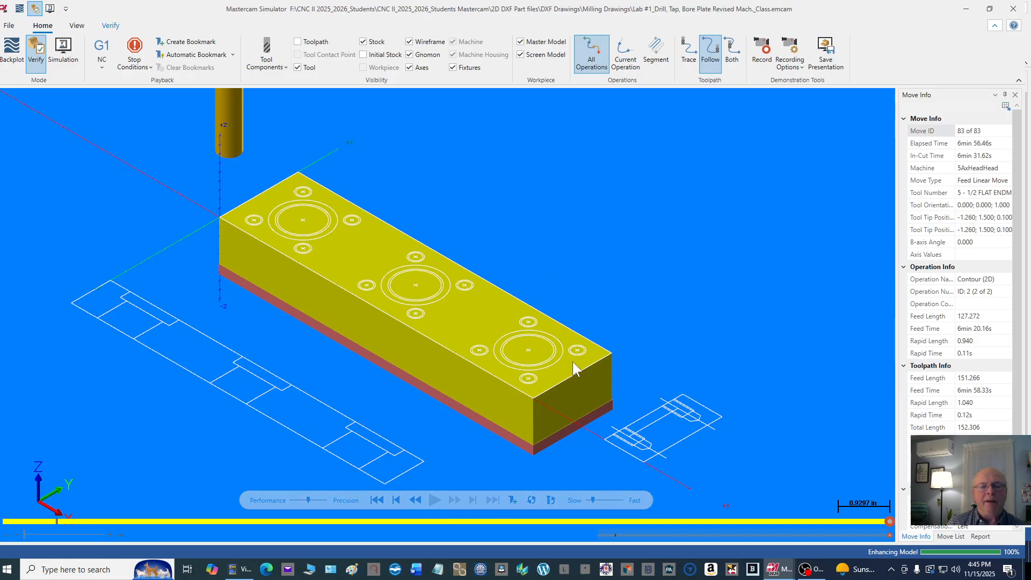
# Step: Examine the stock left on the plate's walls and corner in top, rotated and isometric views, and close the rewound simulation
pyautogui.rightClick(618, 213)
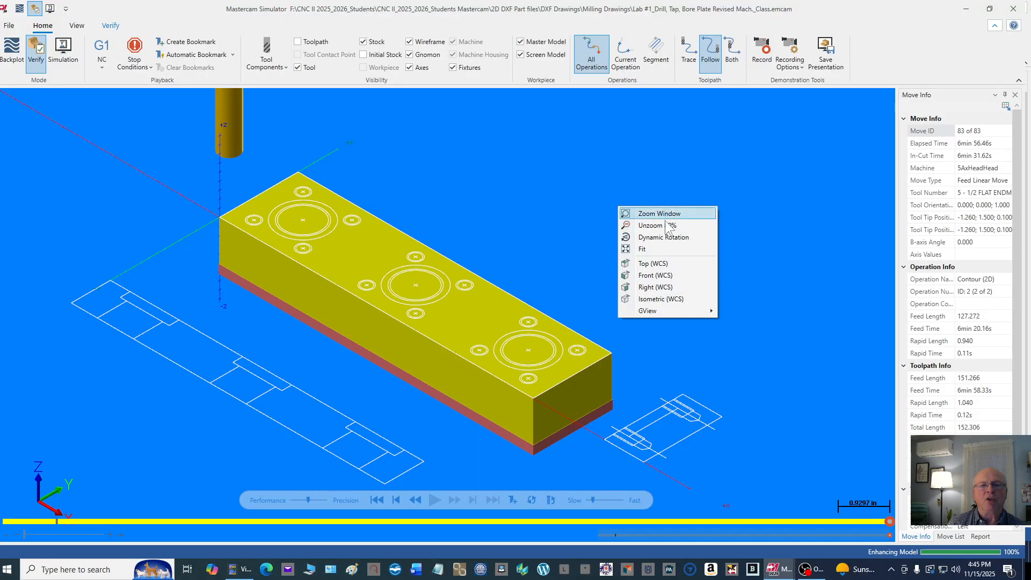
pyautogui.click(655, 263)
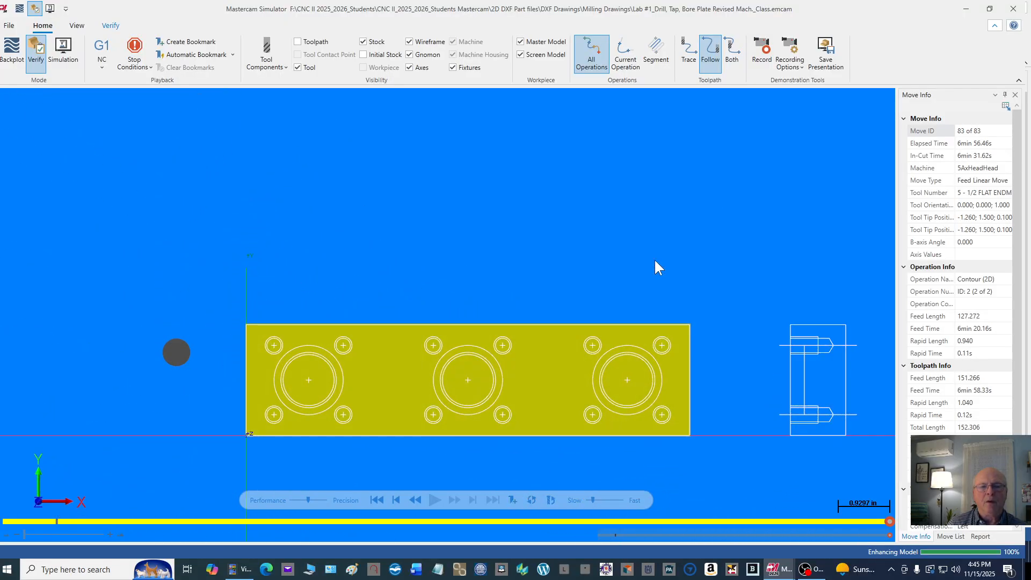
pyautogui.scroll(5, 687, 328)
pyautogui.scroll(3, 687, 328)
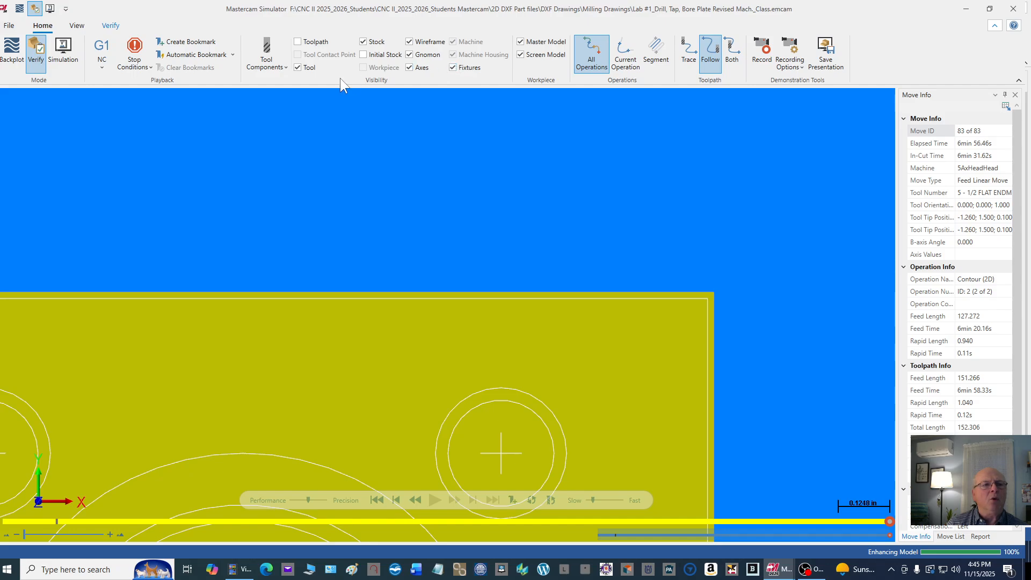
pyautogui.rightClick(657, 140)
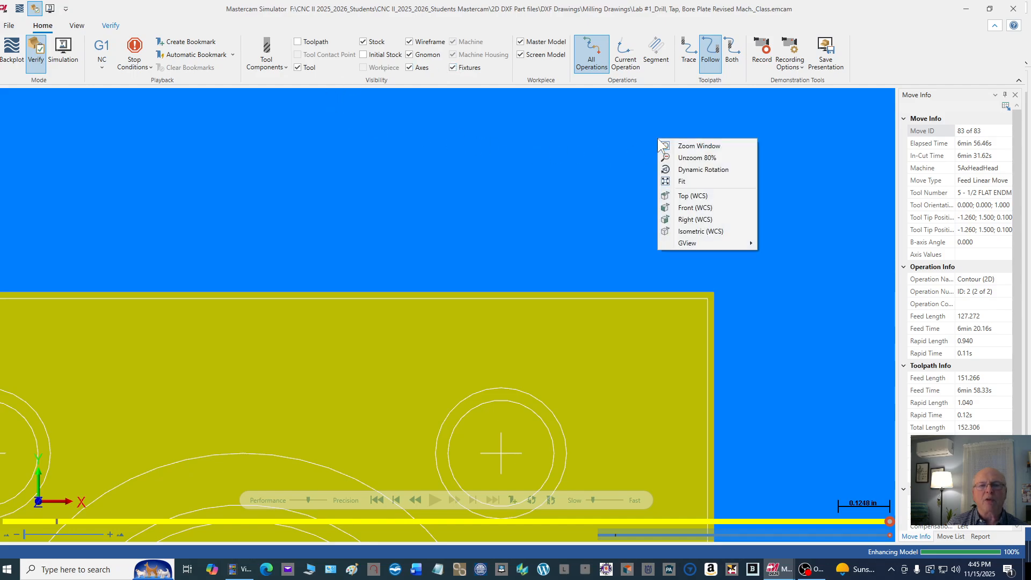
pyautogui.click(702, 168)
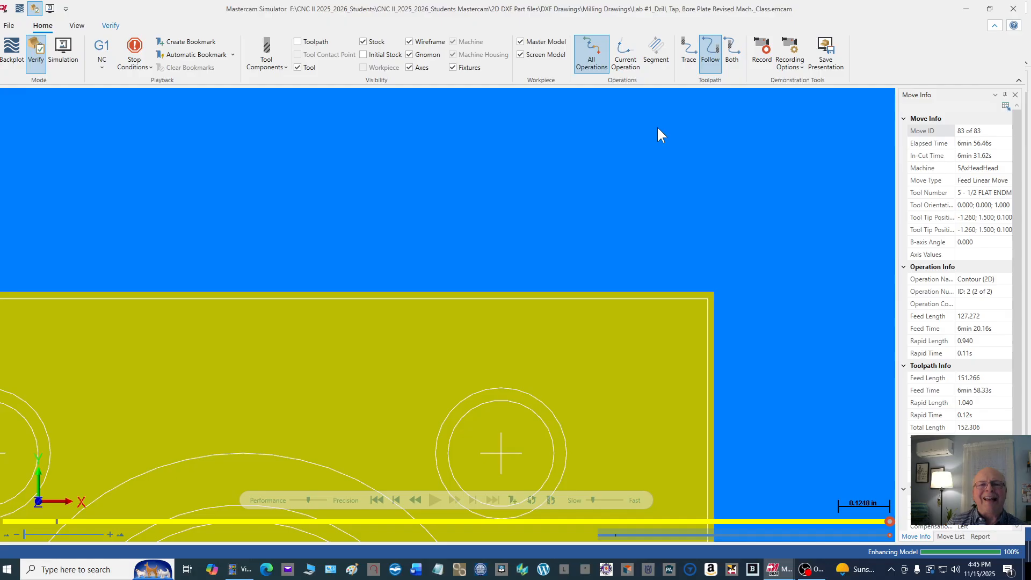
pyautogui.moveTo(658, 128)
pyautogui.mouseDown()
pyautogui.moveTo(653, 159)
pyautogui.moveTo(659, 131)
pyautogui.mouseUp()
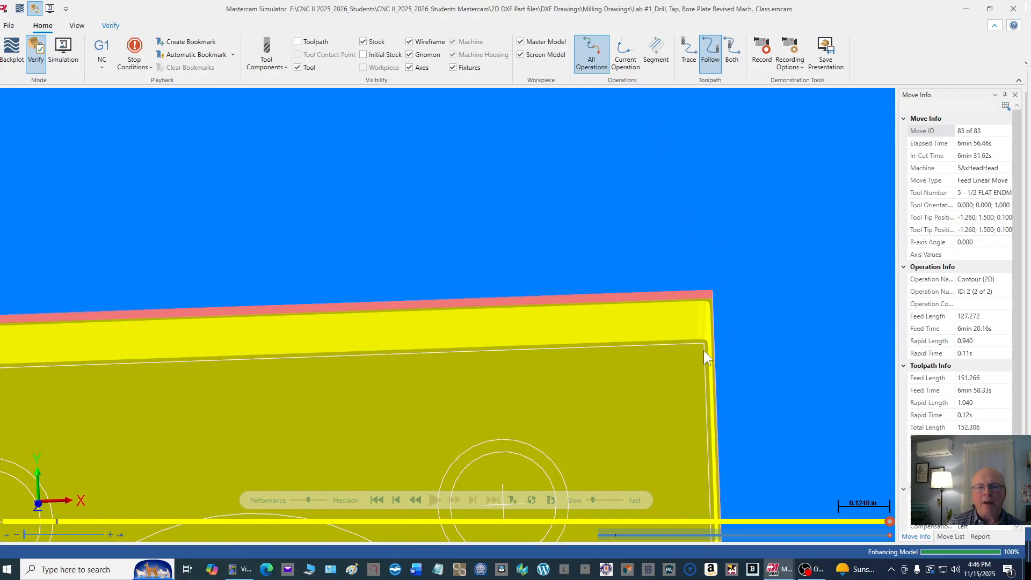
pyautogui.scroll(5, 702, 355)
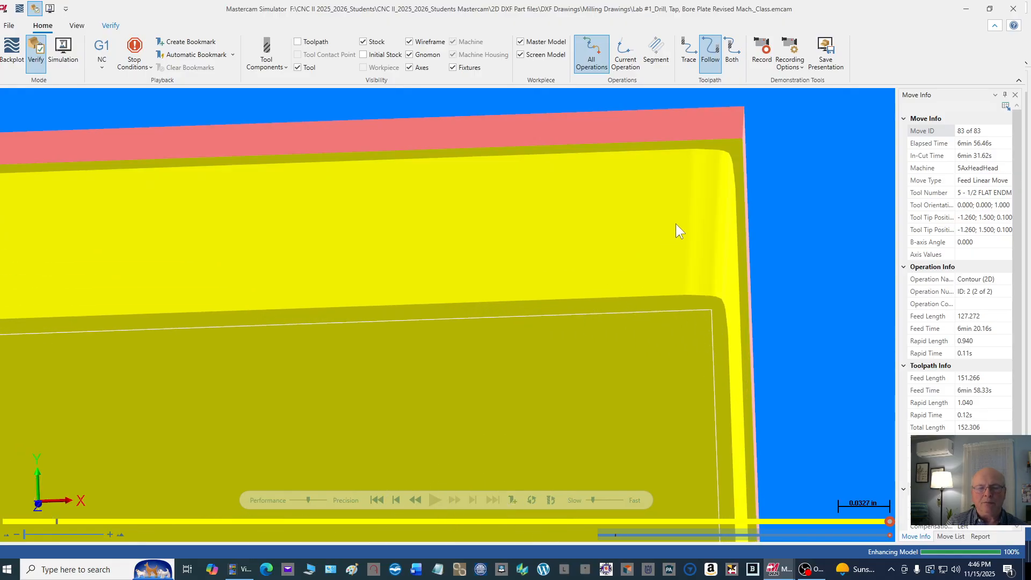
pyautogui.rightClick(794, 160)
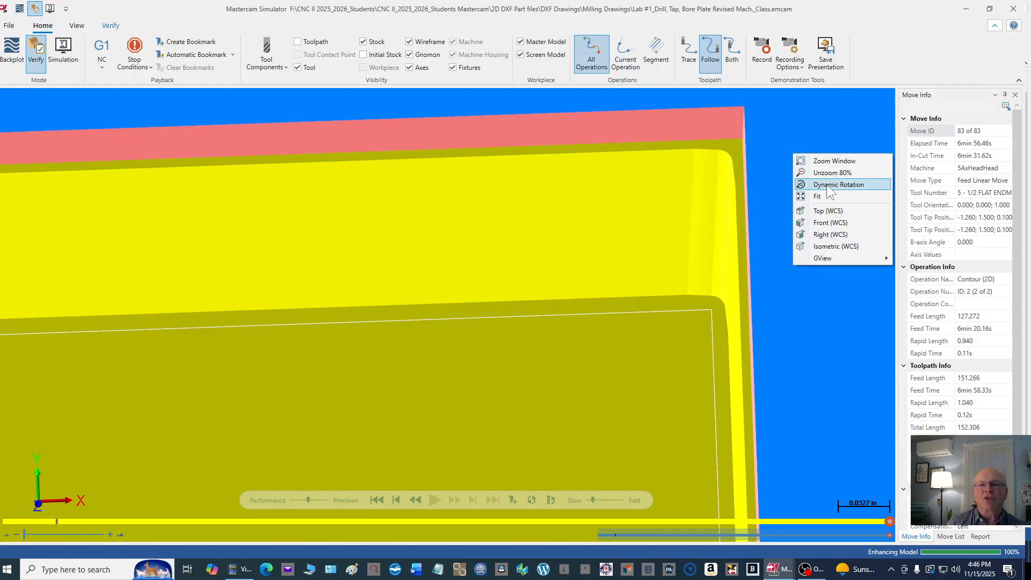
pyautogui.click(829, 248)
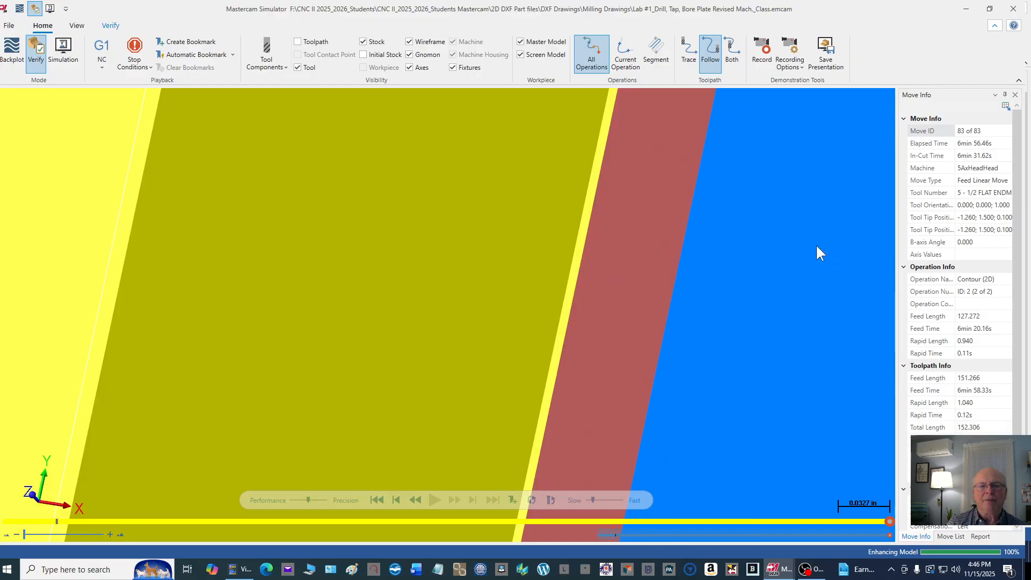
pyautogui.rightClick(756, 273)
pyautogui.click(789, 365)
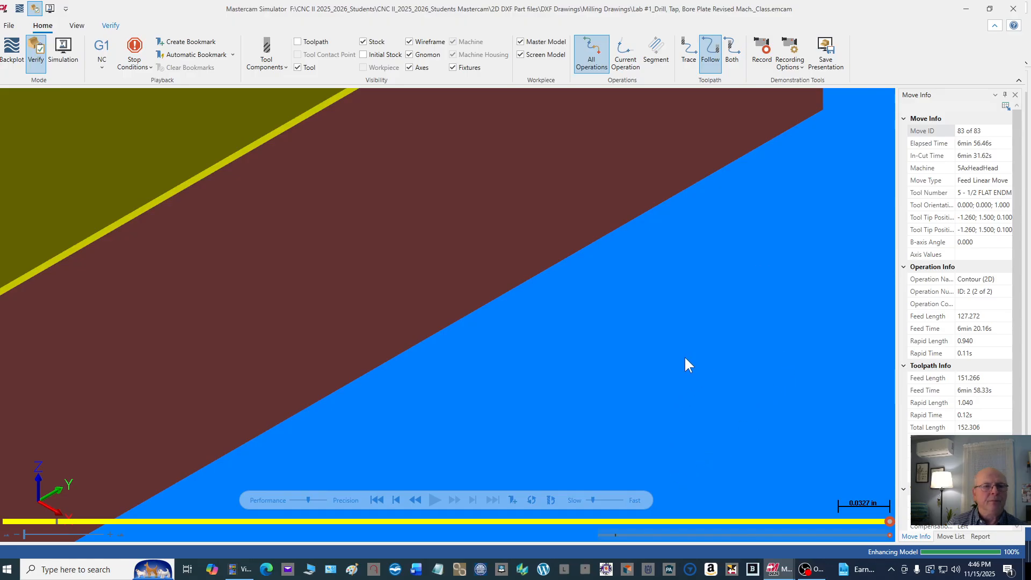
pyautogui.click(376, 499)
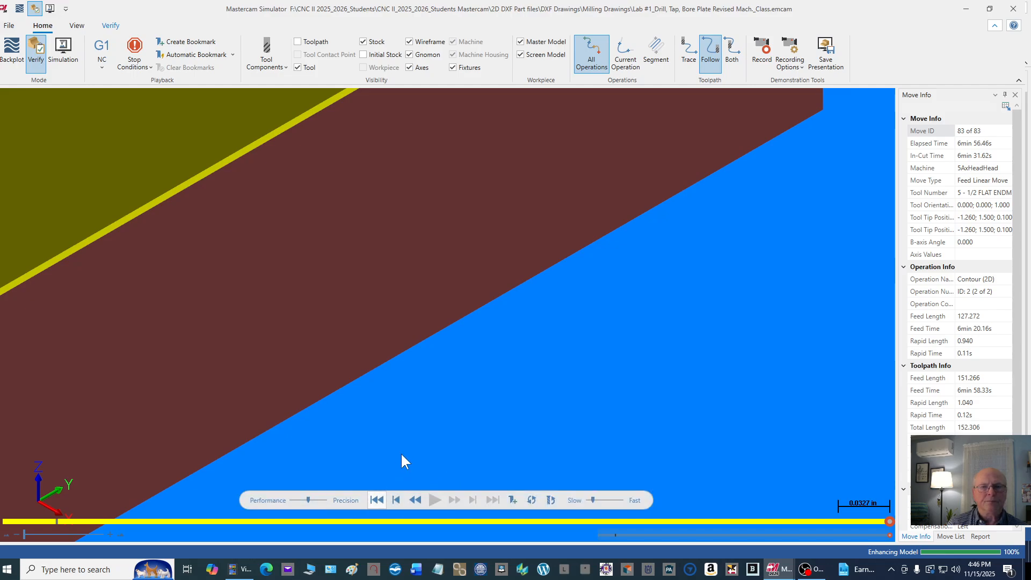
pyautogui.click(1013, 14)
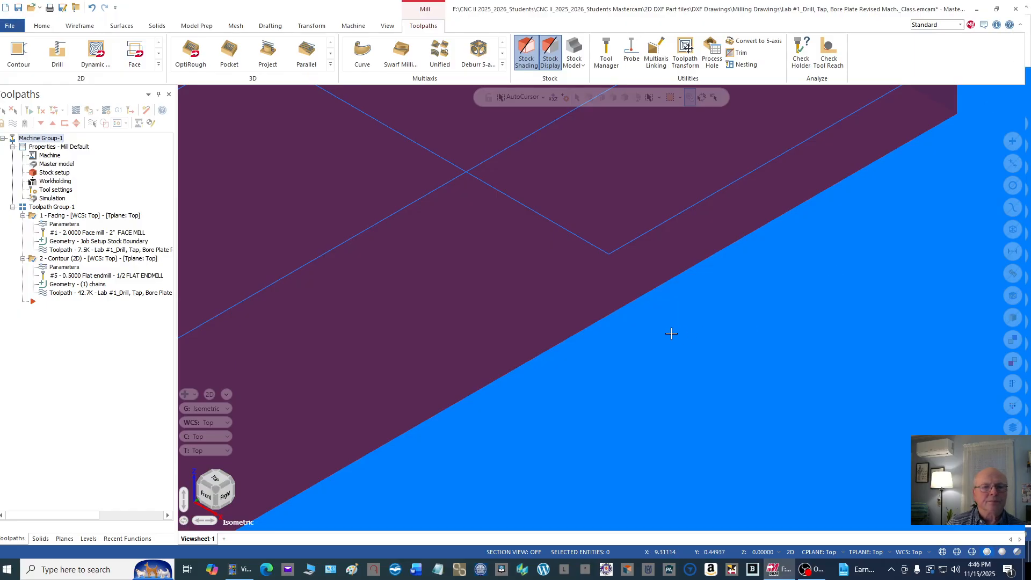
# Step: Copy the 2D contour operation and paste the duplicate at the end of the toolpath group
pyautogui.scroll(-5, 655, 328)
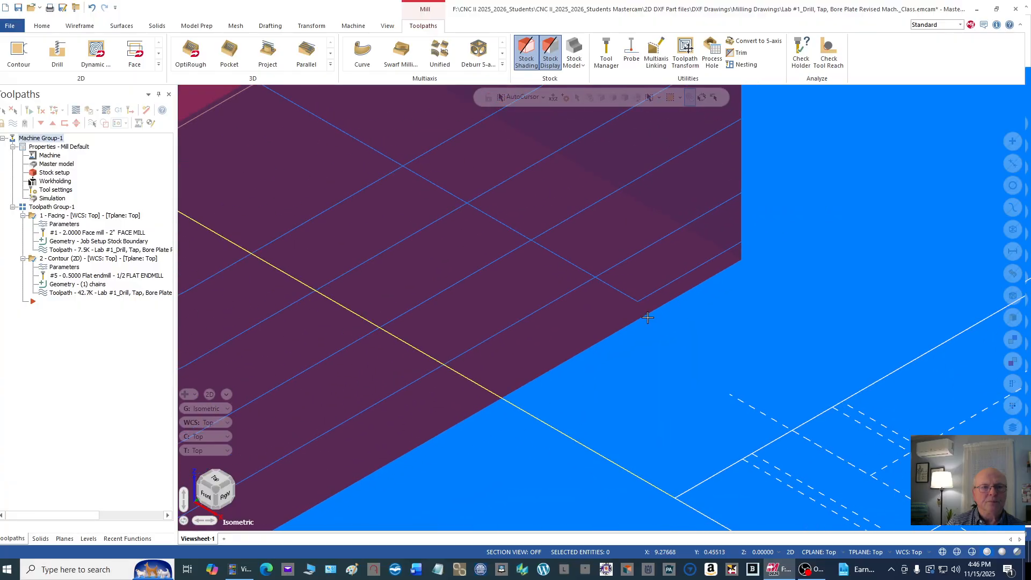
pyautogui.scroll(-4, 647, 317)
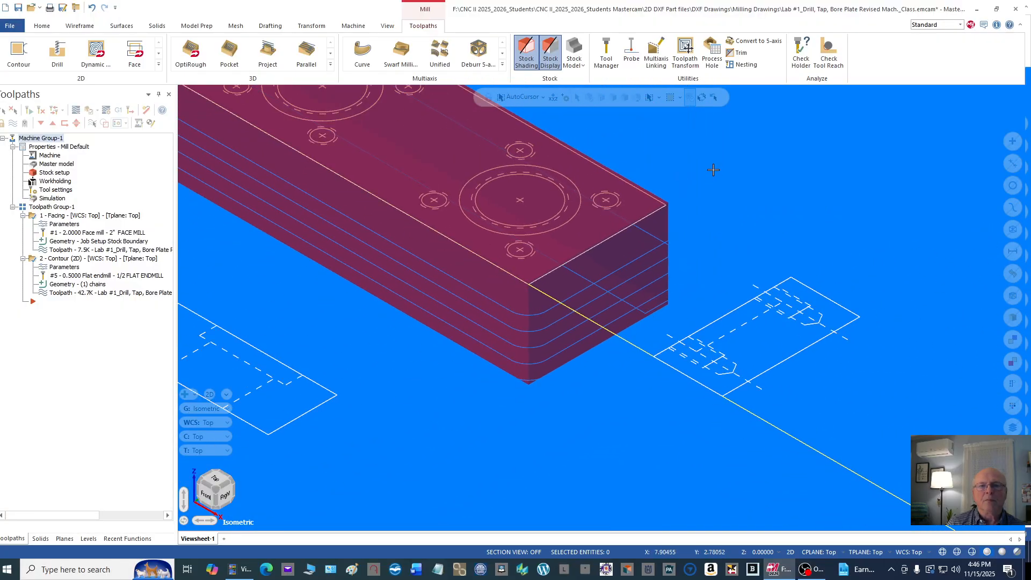
pyautogui.rightClick(713, 170)
pyautogui.click(737, 213)
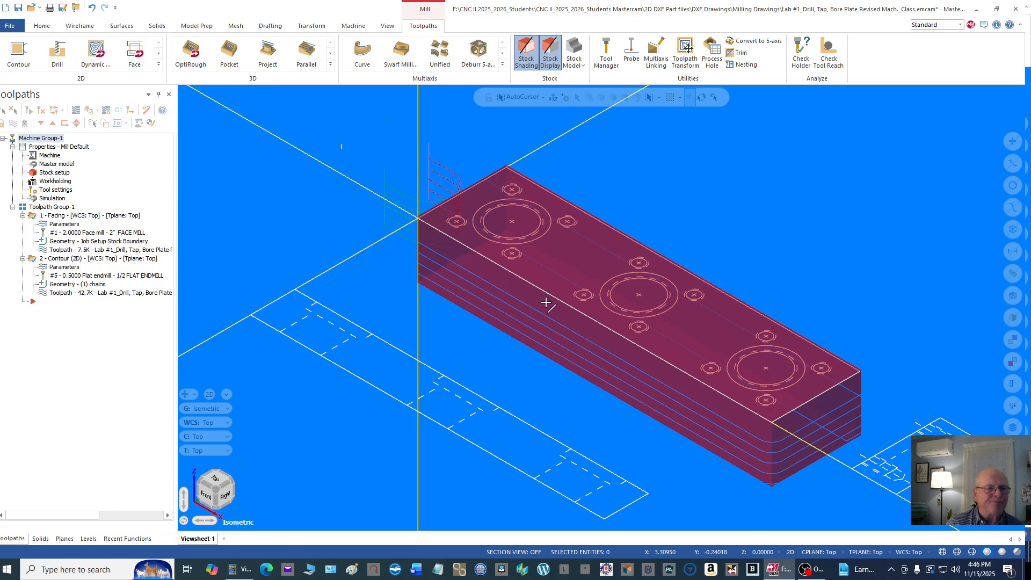
pyautogui.click(59, 260)
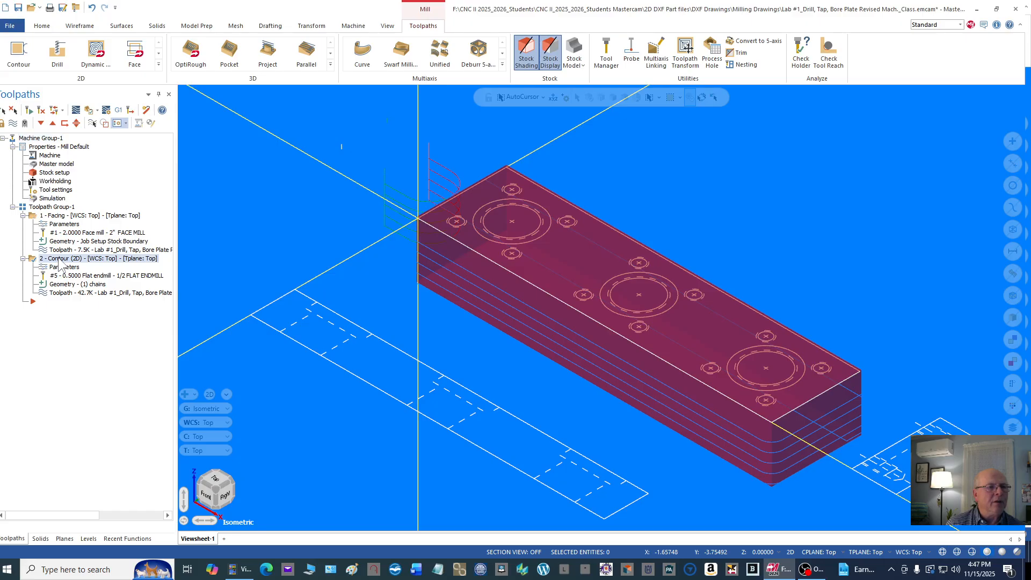
pyautogui.rightClick(60, 263)
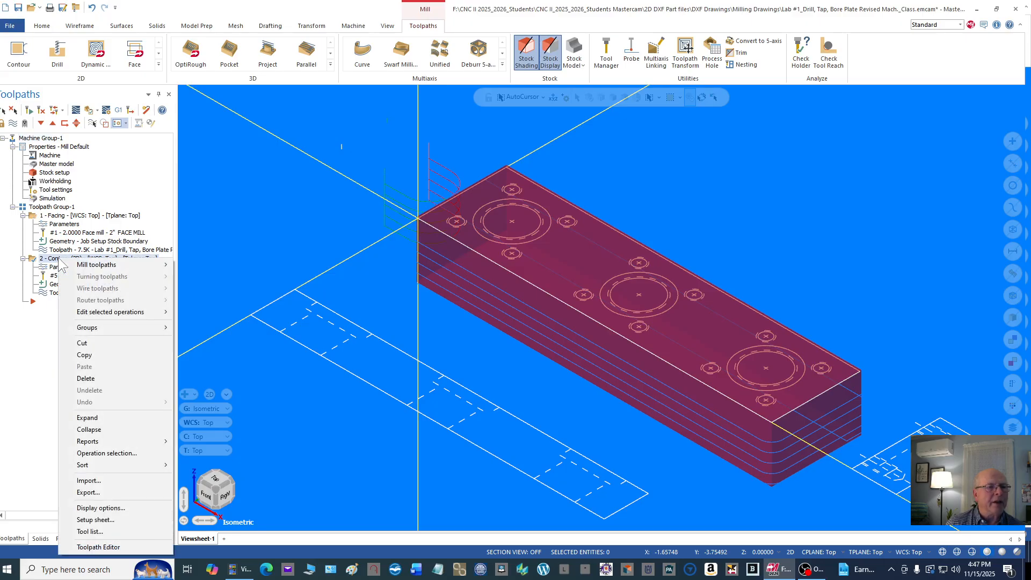
pyautogui.press('Escape')
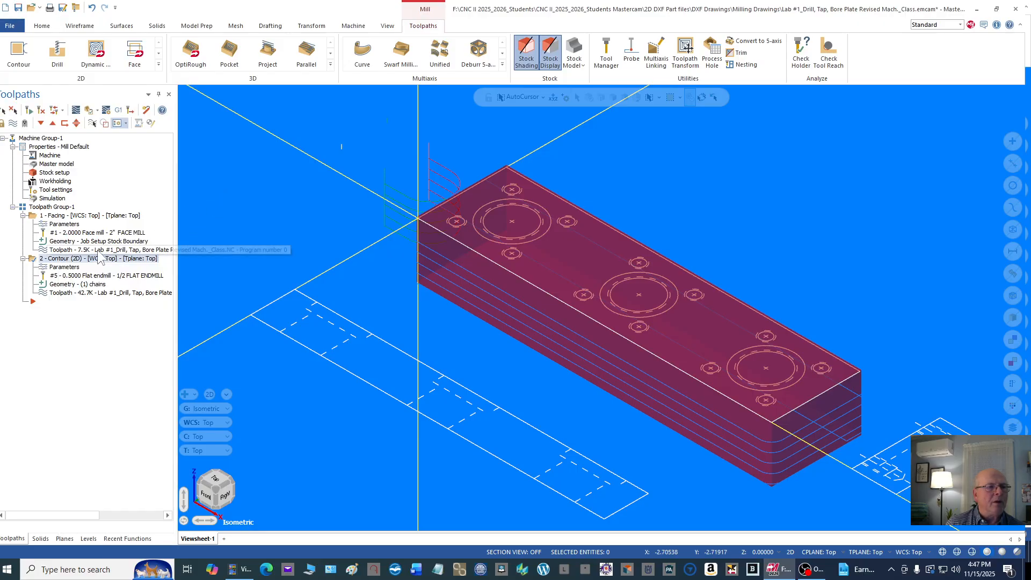
pyautogui.click(67, 257)
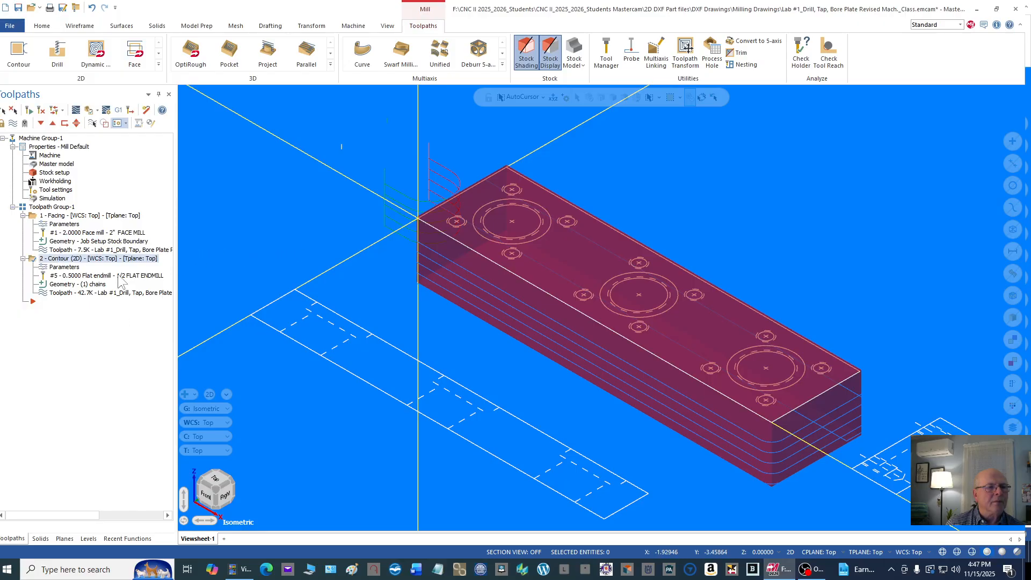
pyautogui.rightClick(114, 259)
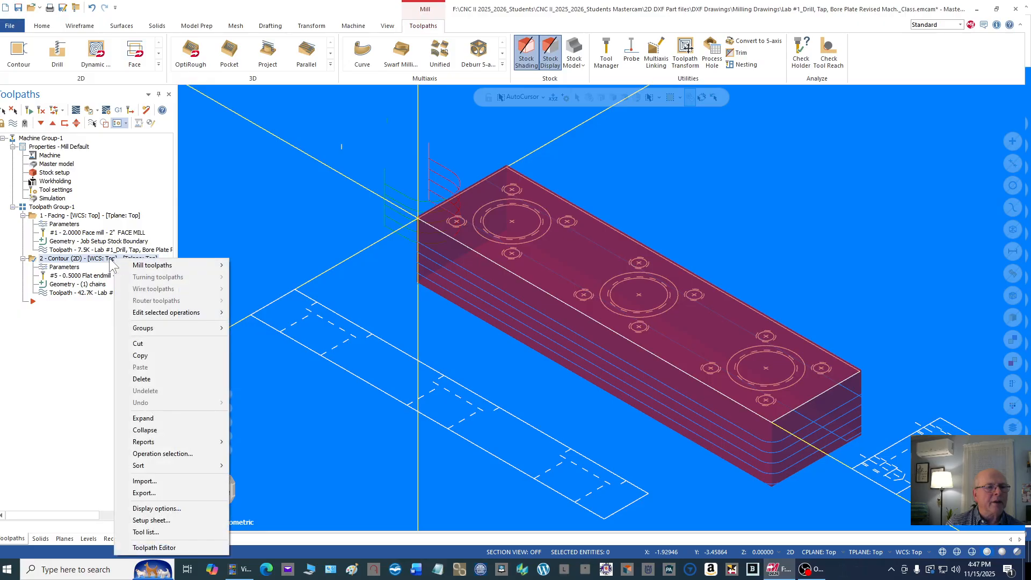
pyautogui.click(157, 354)
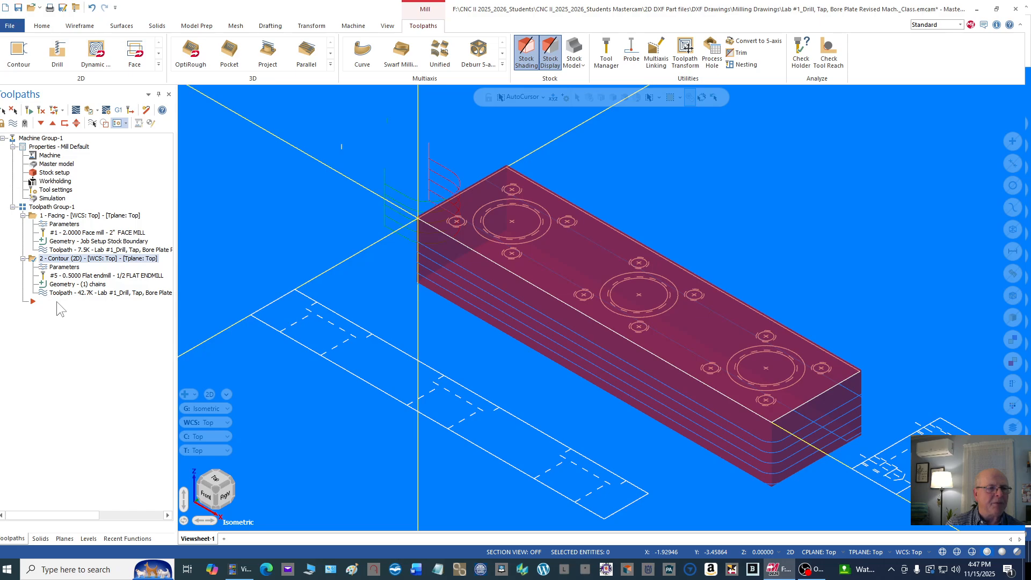
pyautogui.rightClick(57, 301)
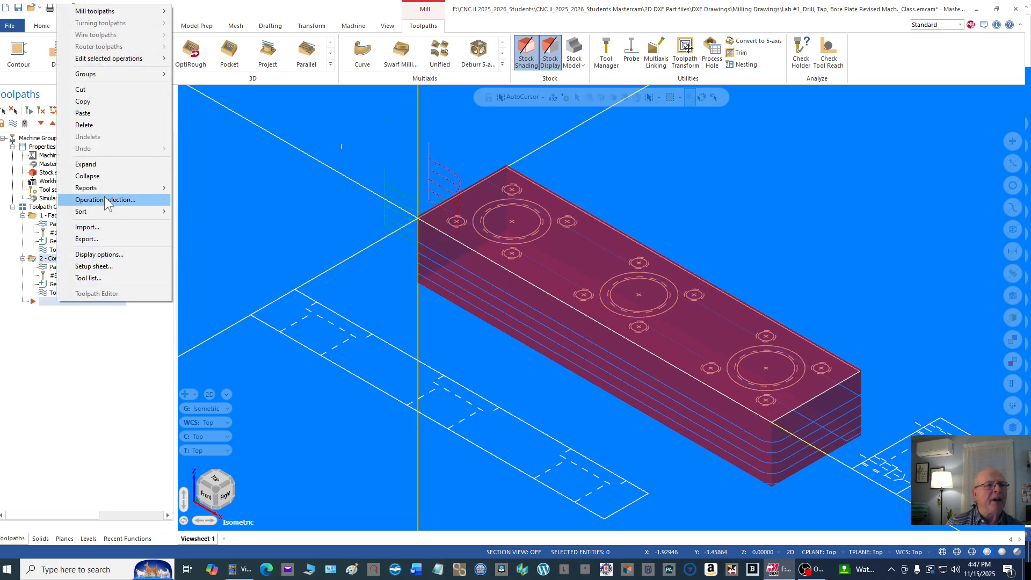
pyautogui.click(108, 112)
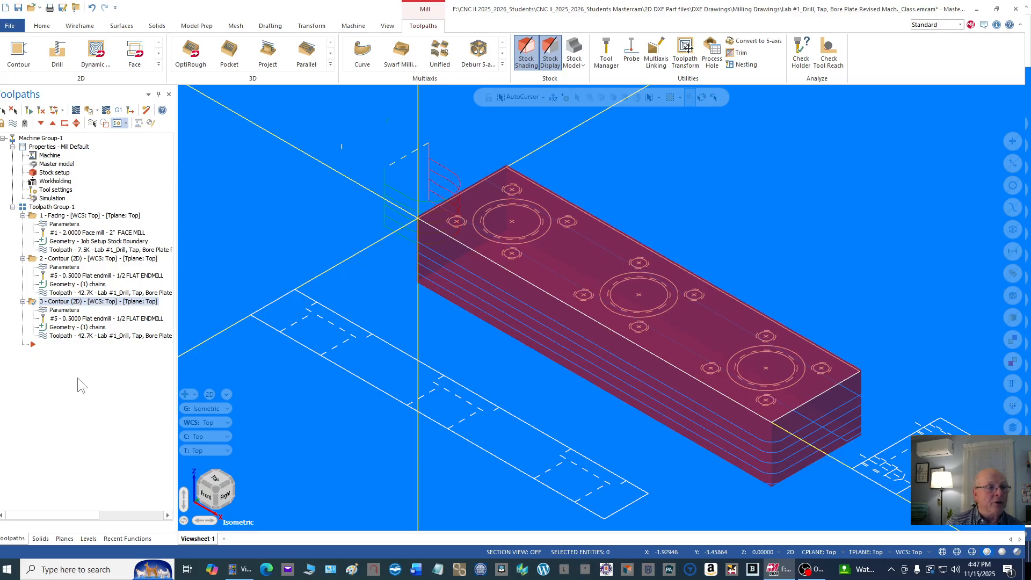
# Step: Check the copied contour's 1/2 flat endmill and holder, and set its stock to leave on walls to 0
pyautogui.click(64, 310)
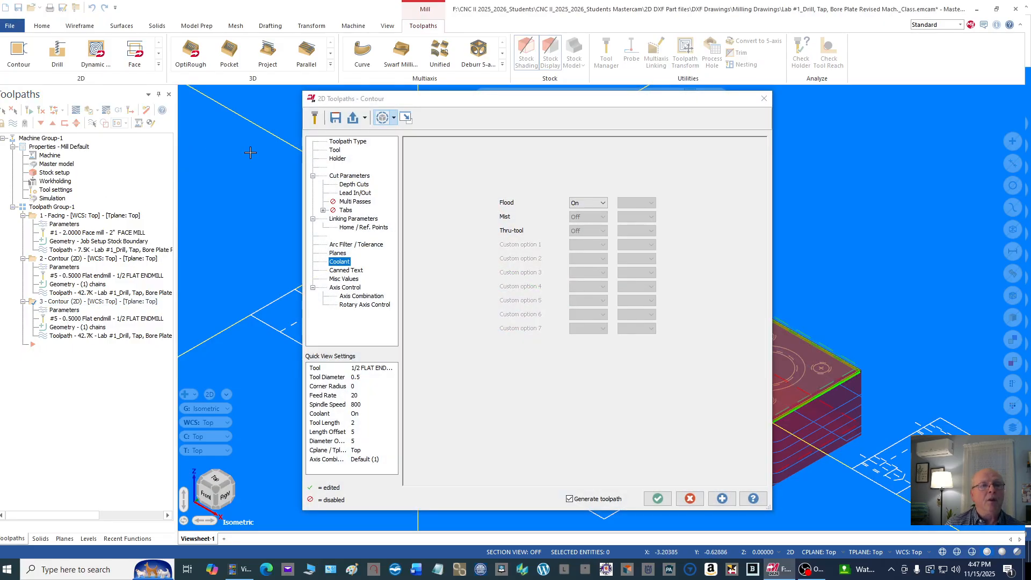
pyautogui.click(346, 141)
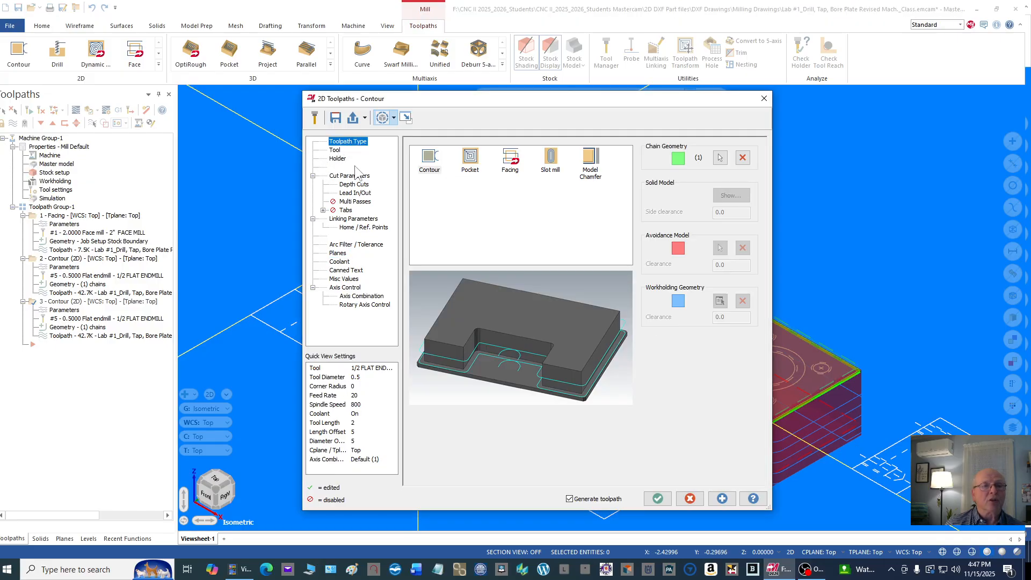
pyautogui.click(335, 151)
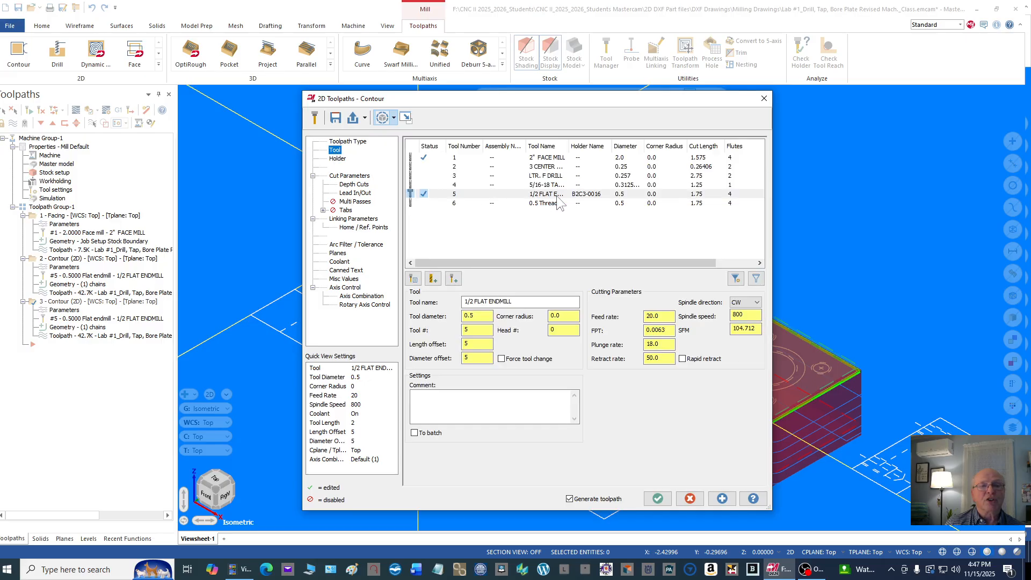
pyautogui.click(337, 159)
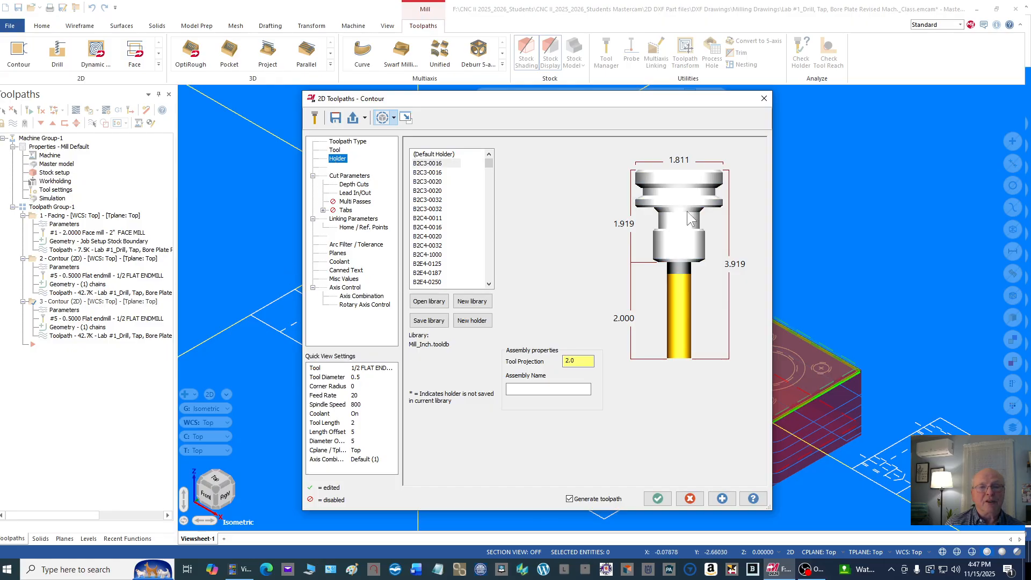
pyautogui.click(352, 177)
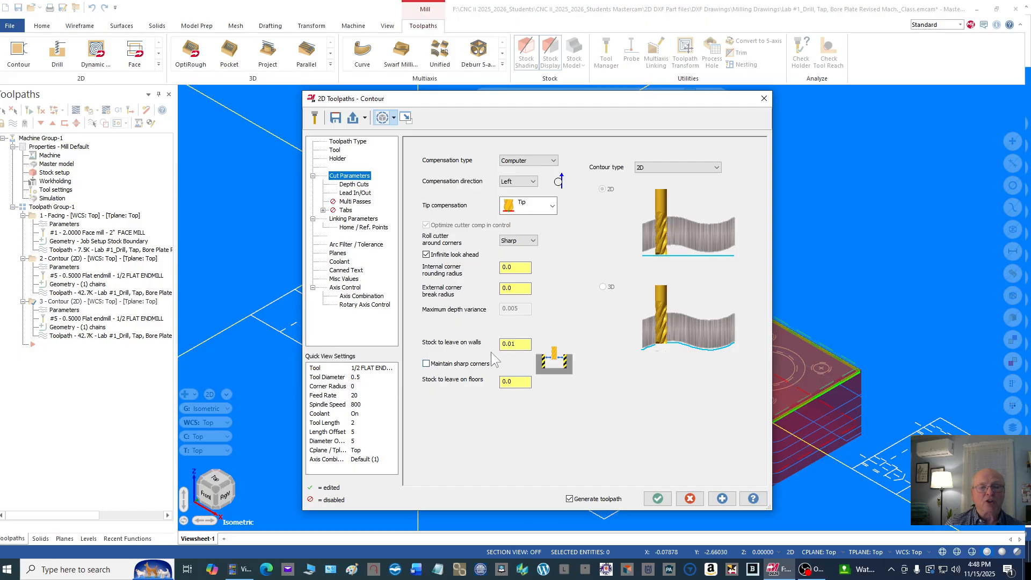
pyautogui.doubleClick(522, 345)
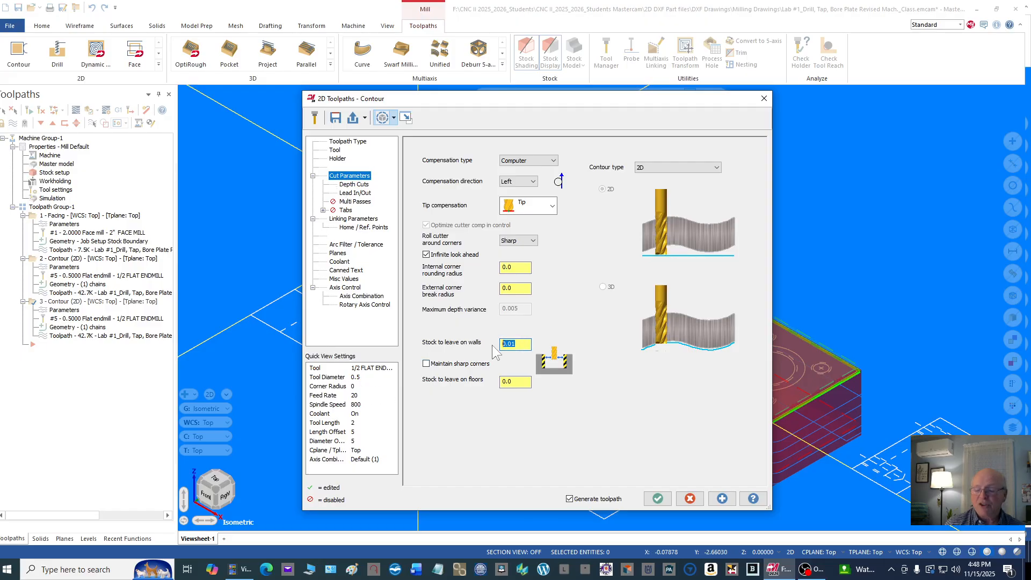
pyautogui.write('0.')
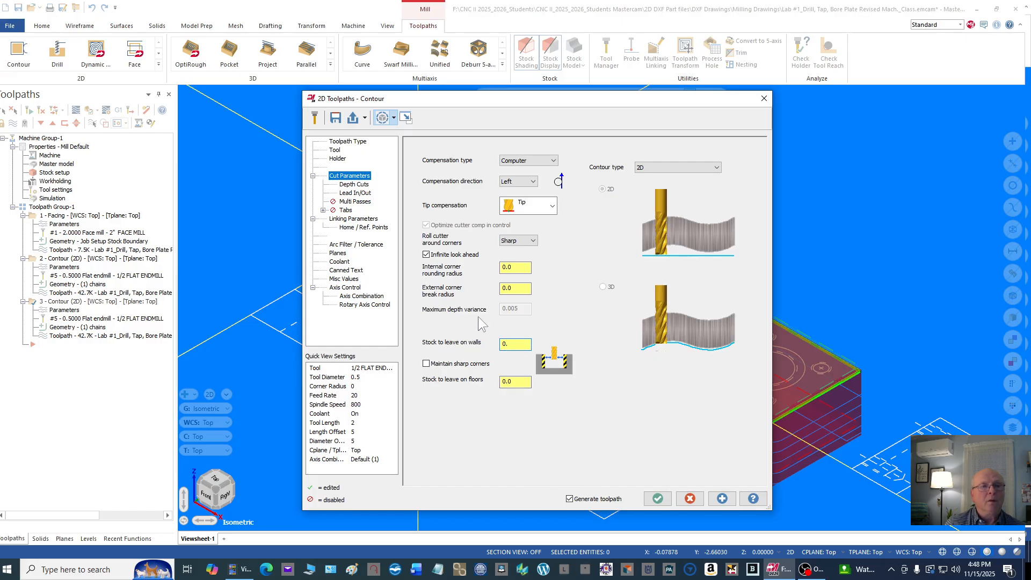
# Step: Disable depth cuts for the copied contour, review its lead in/out, linking and coolant settings, and generate the toolpath
pyautogui.click(365, 185)
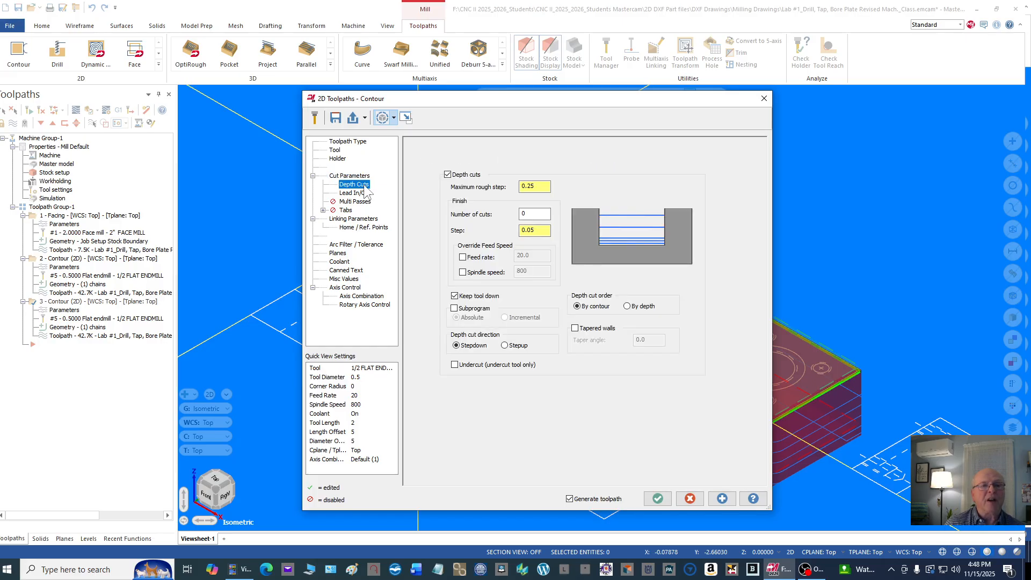
pyautogui.click(448, 175)
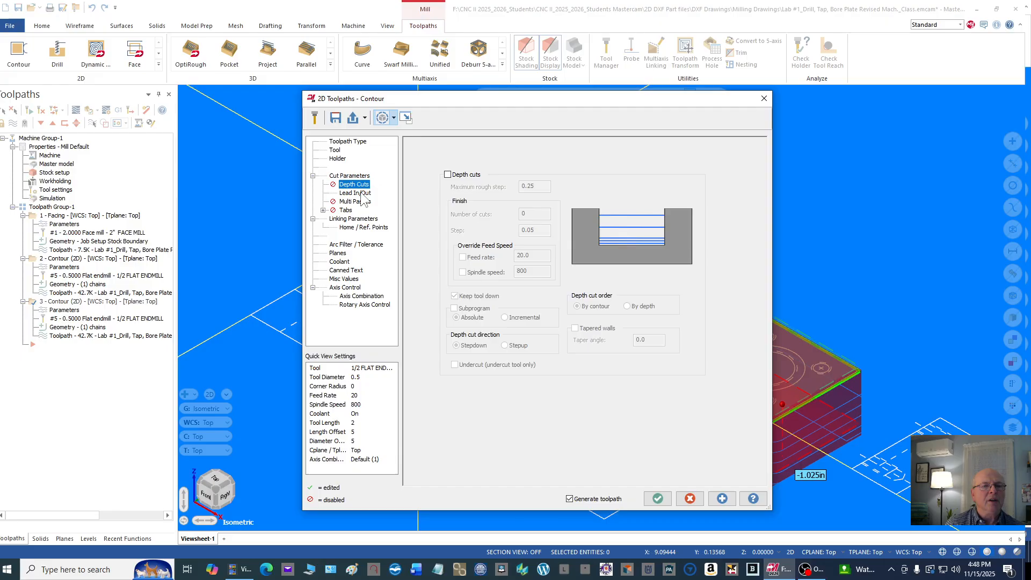
pyautogui.click(358, 193)
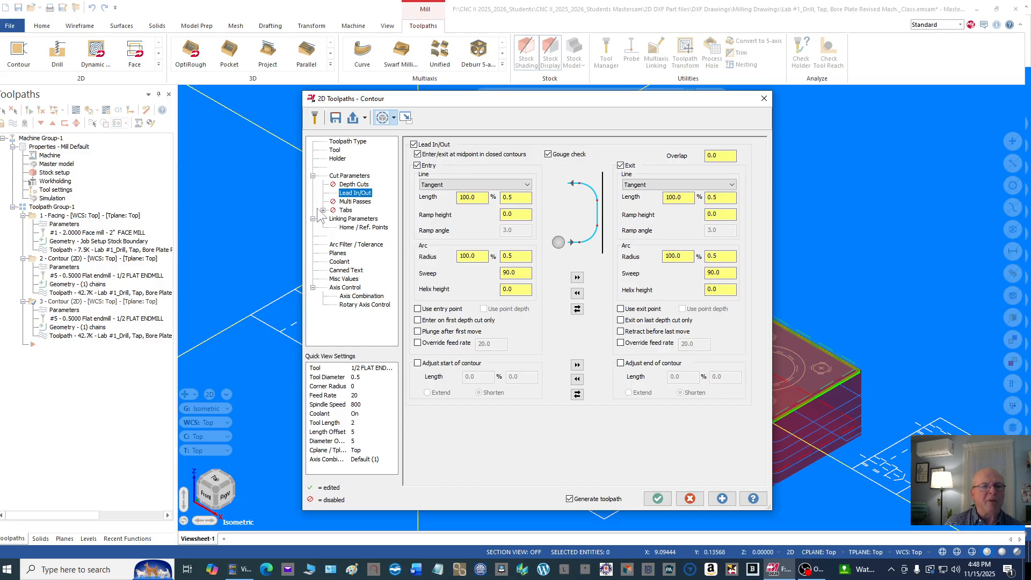
pyautogui.click(361, 221)
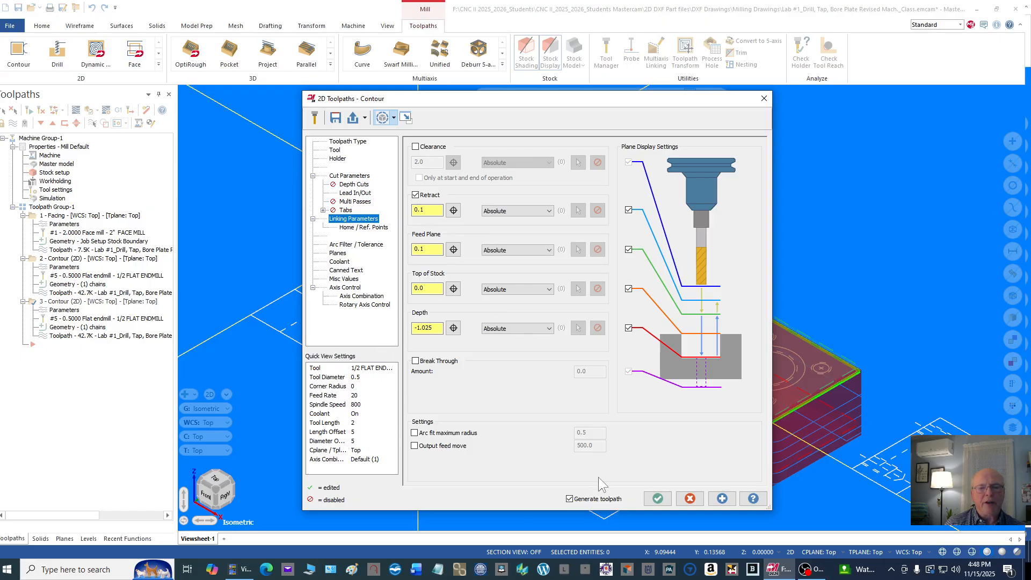
pyautogui.click(343, 262)
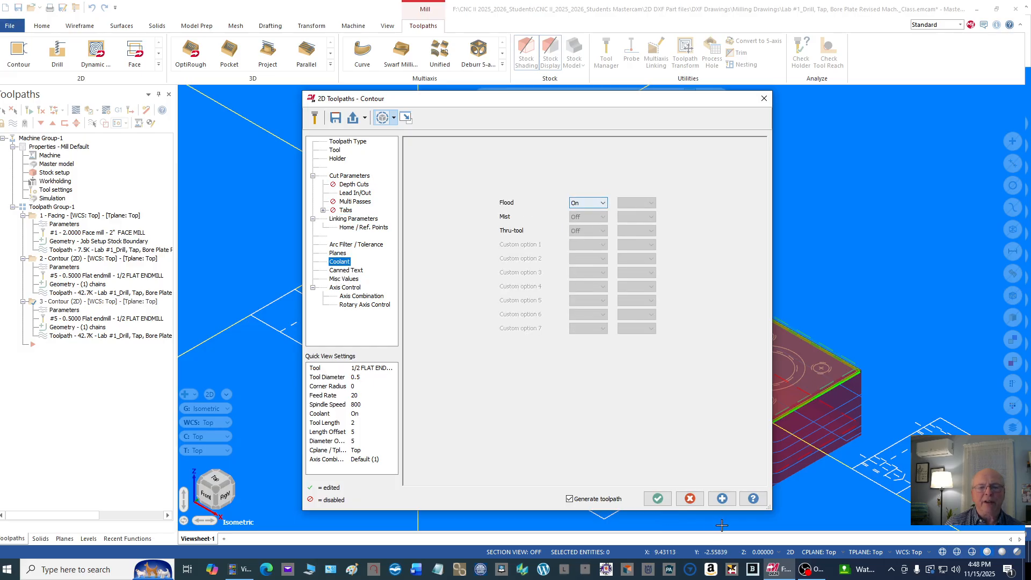
pyautogui.click(656, 499)
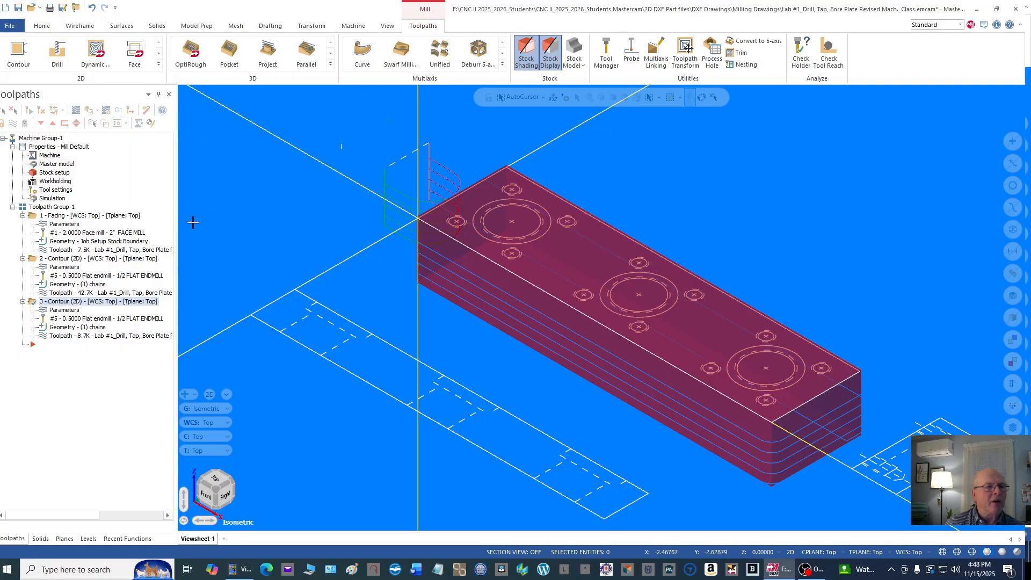
# Step: Backplot the copied contour's single full-depth pass around the plate and close the backplot
pyautogui.click(42, 337)
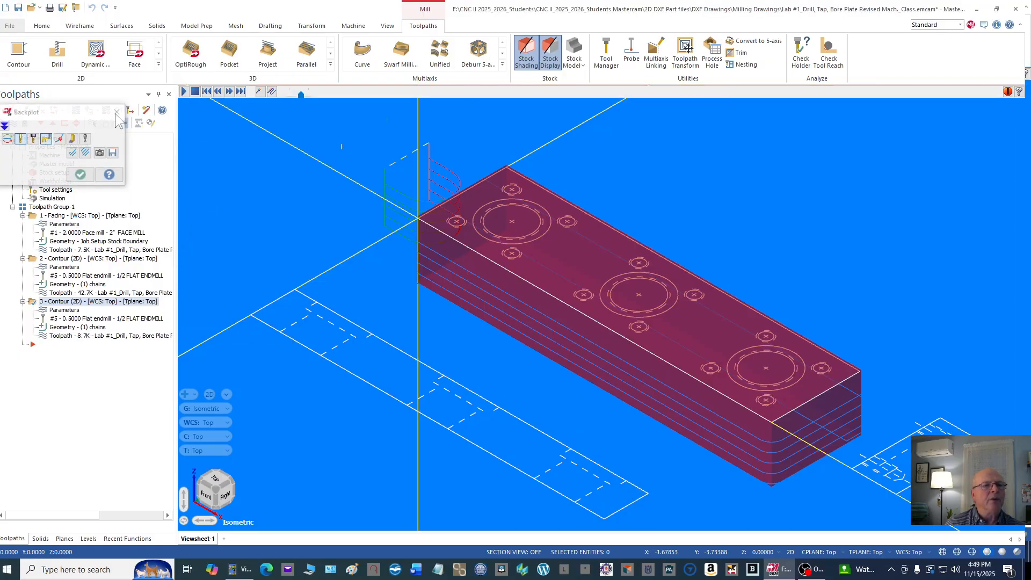
pyautogui.click(184, 91)
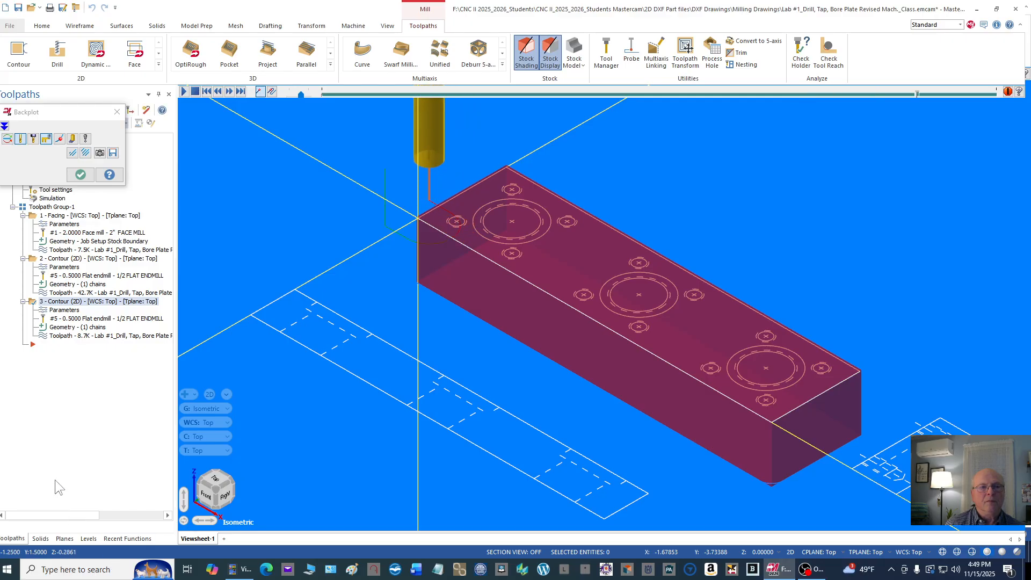
pyautogui.click(80, 175)
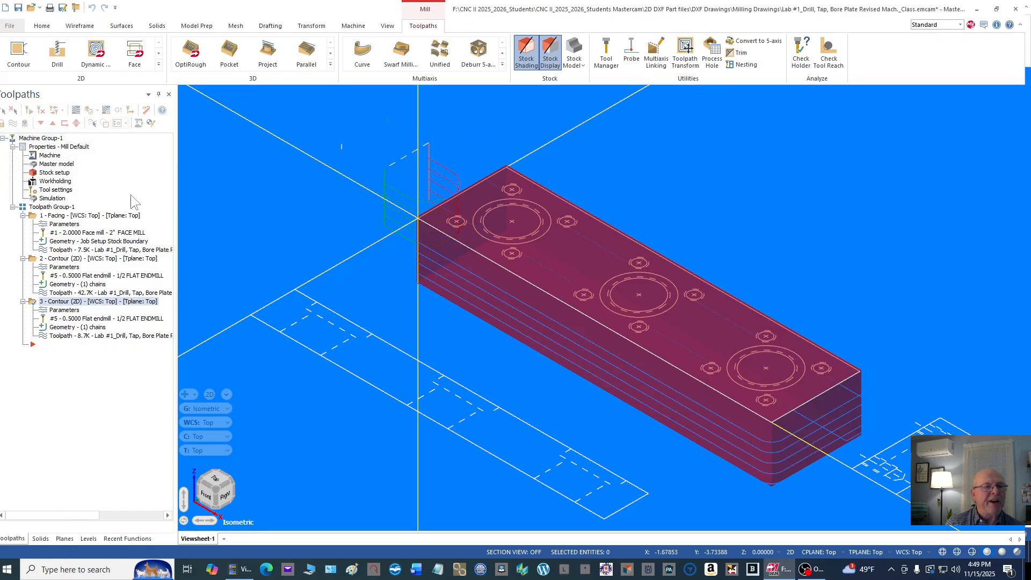
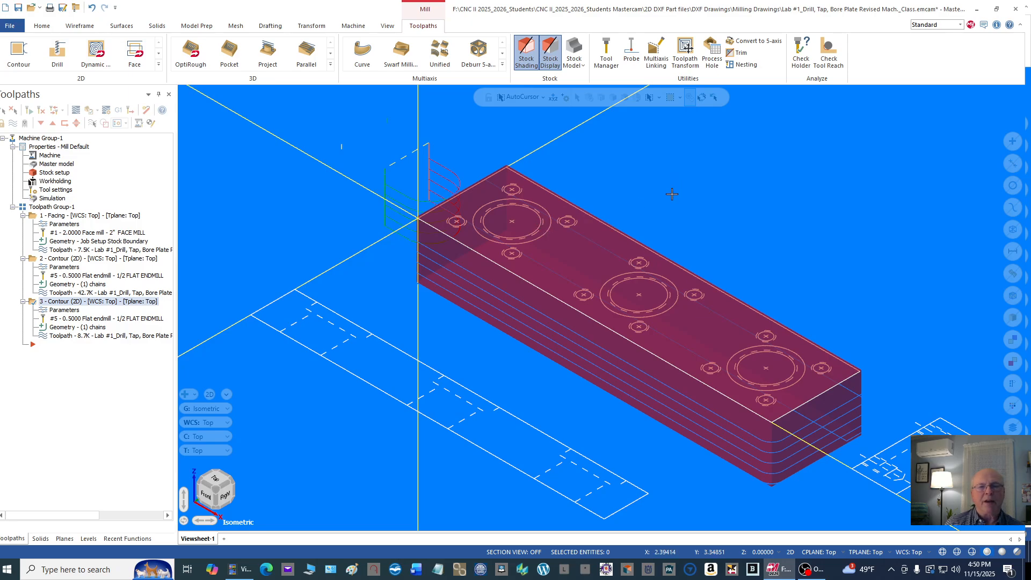
# Step: Switch the view to Top and frame the bore plate's full hole pattern
pyautogui.rightClick(648, 168)
pyautogui.click(688, 259)
pyautogui.rightClick(684, 177)
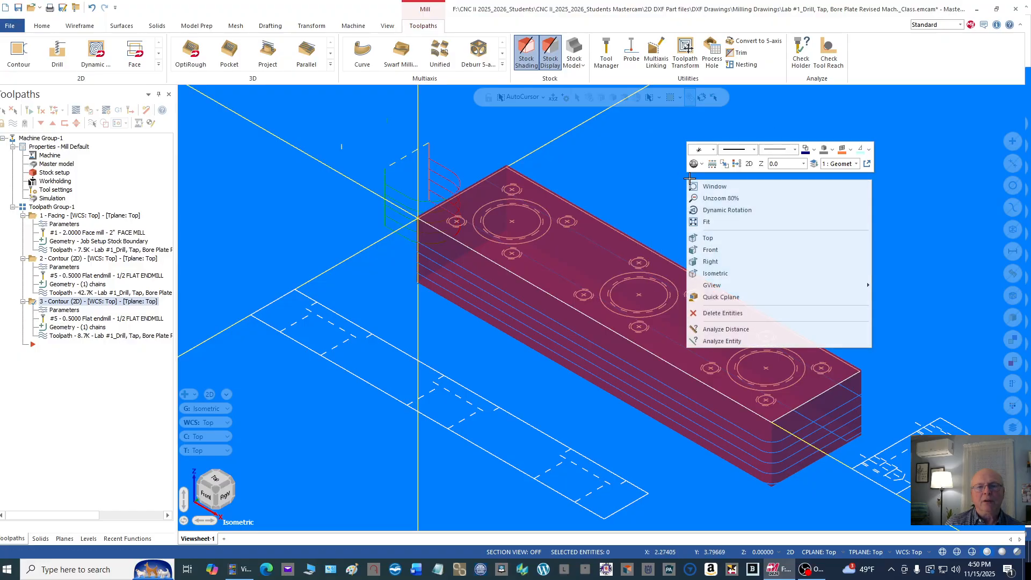
pyautogui.click(709, 236)
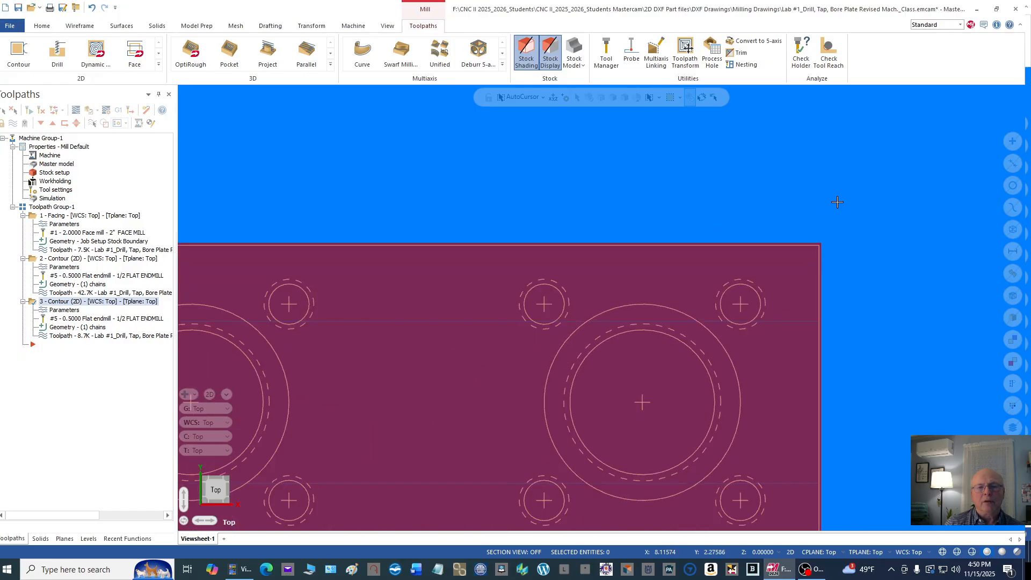
pyautogui.scroll(-2, 515, 292)
pyautogui.scroll(-1, 578, 261)
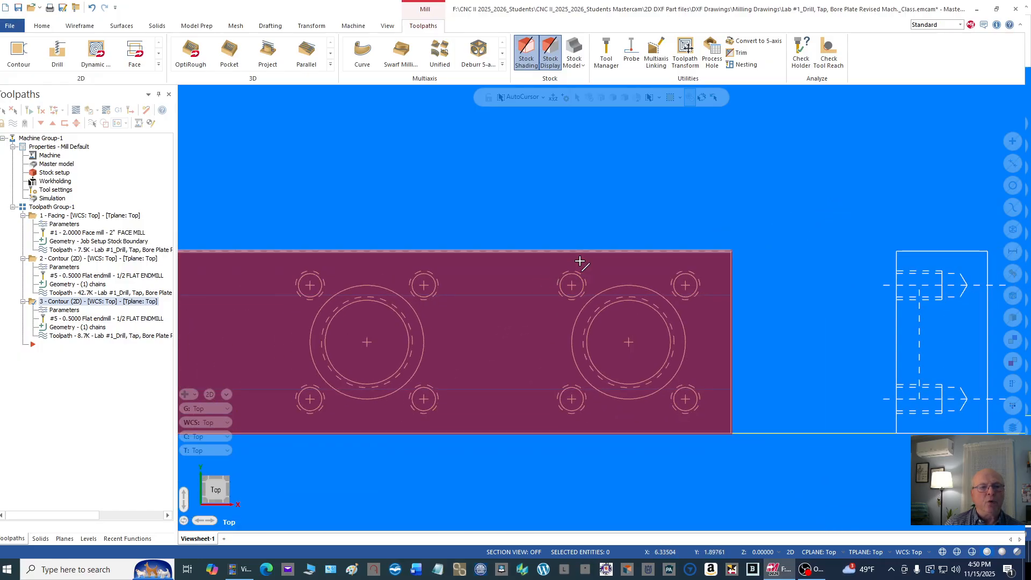
pyautogui.scroll(-5, 322, 210)
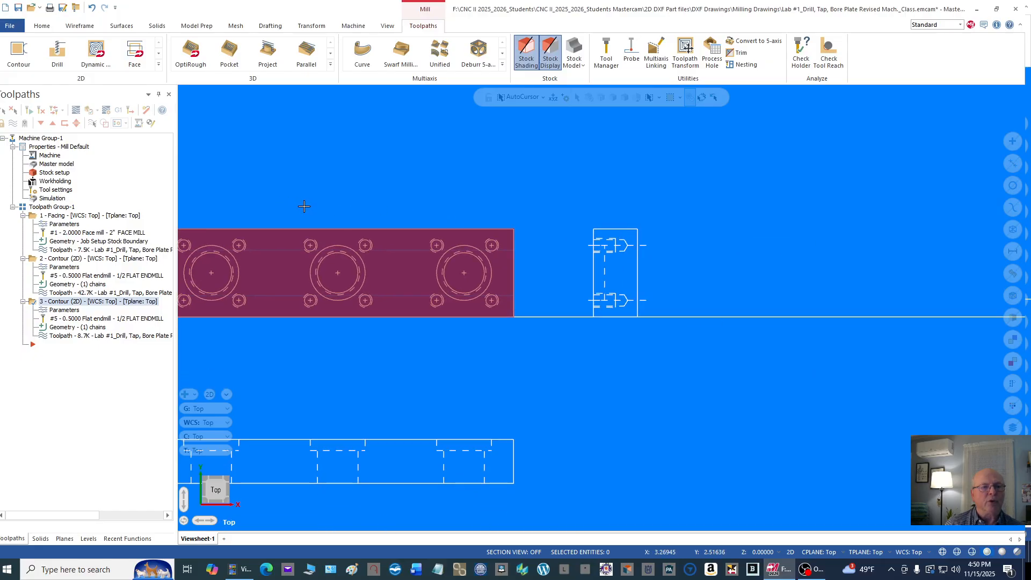
pyautogui.scroll(-1, 207, 186)
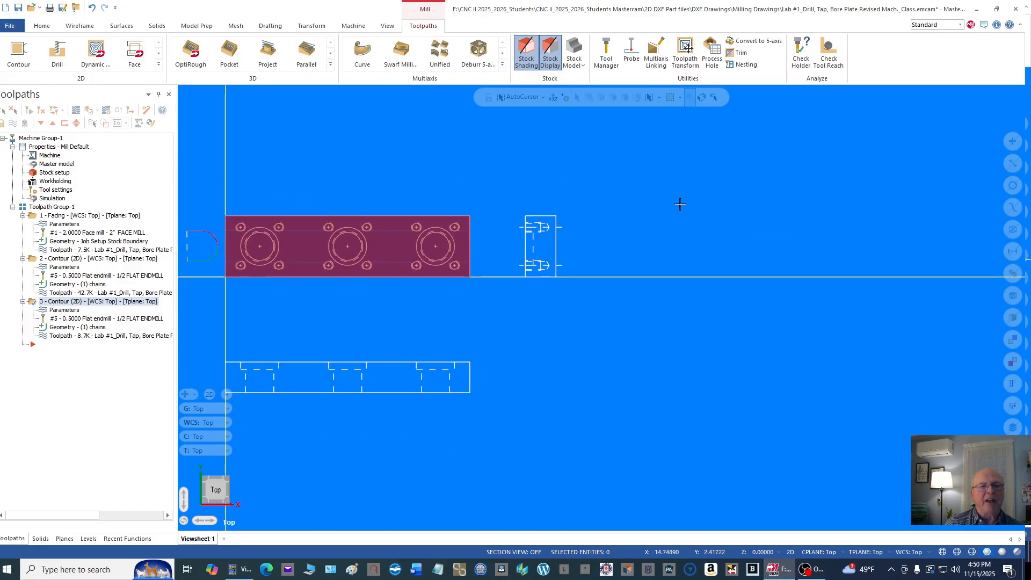
pyautogui.scroll(1, 200, 187)
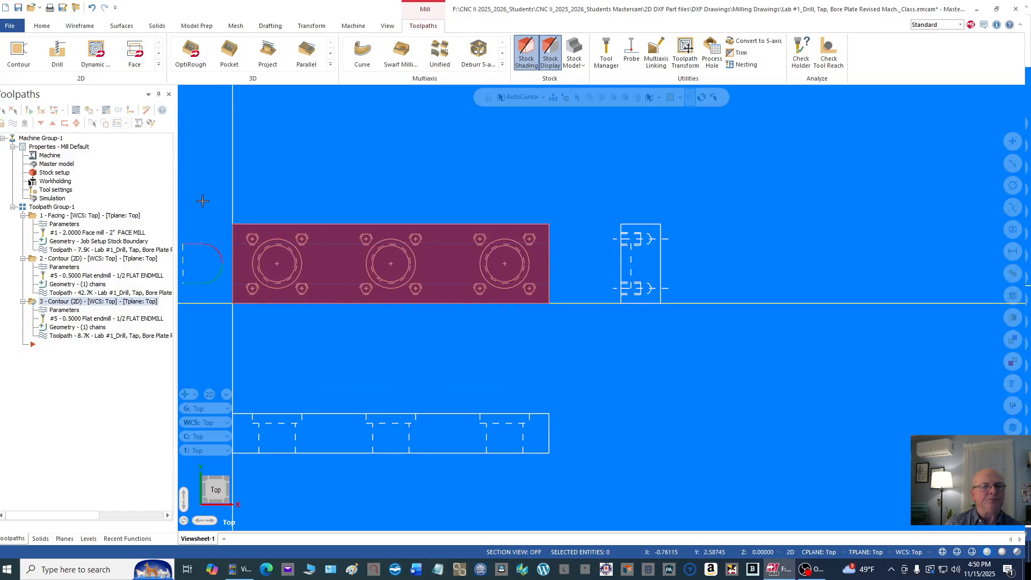
pyautogui.scroll(-1, 202, 201)
pyautogui.scroll(3, 193, 214)
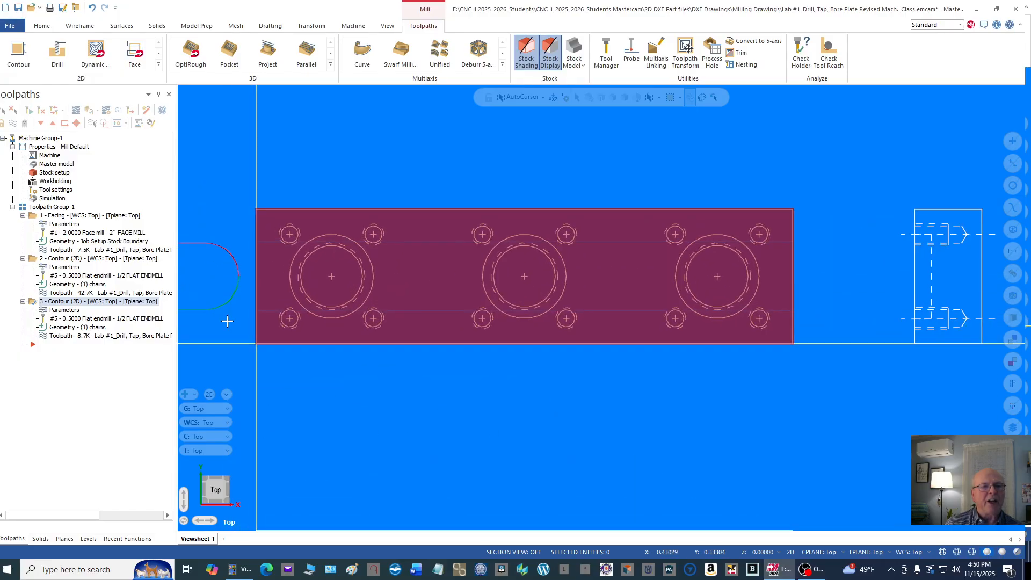
pyautogui.scroll(2, 227, 320)
pyautogui.scroll(1, 237, 318)
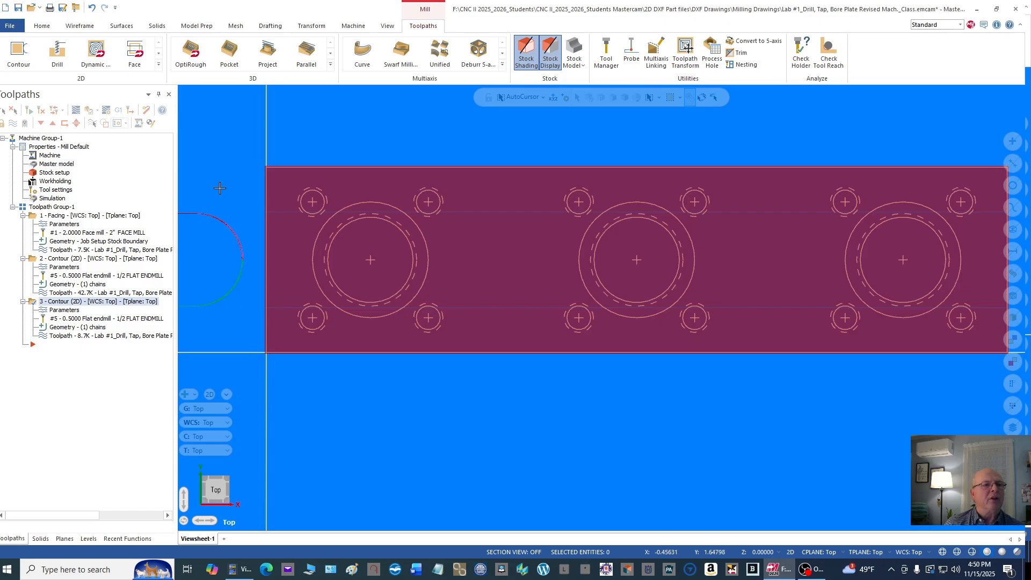
# Step: Start a Drill toolpath and pick the four small hole centres around the bore nearest the origin, clockwise from the lower-left hole
pyautogui.rightClick(153, 140)
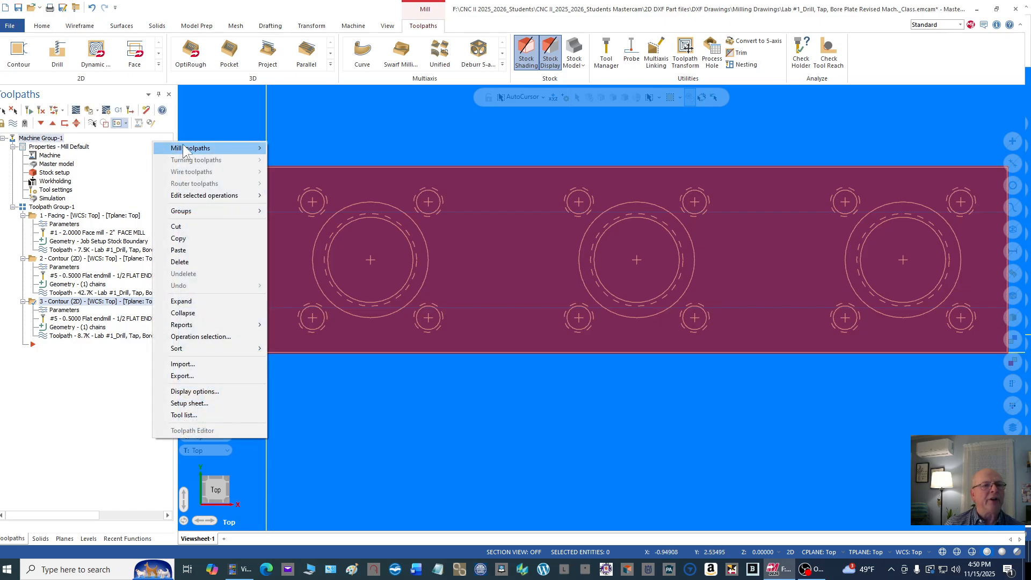
pyautogui.moveTo(210, 146)
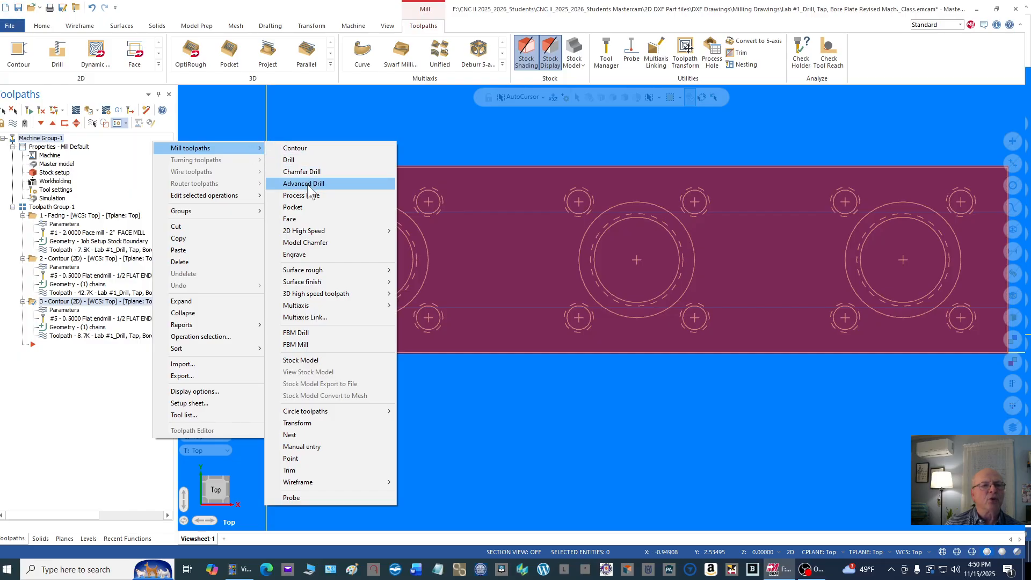
pyautogui.click(311, 160)
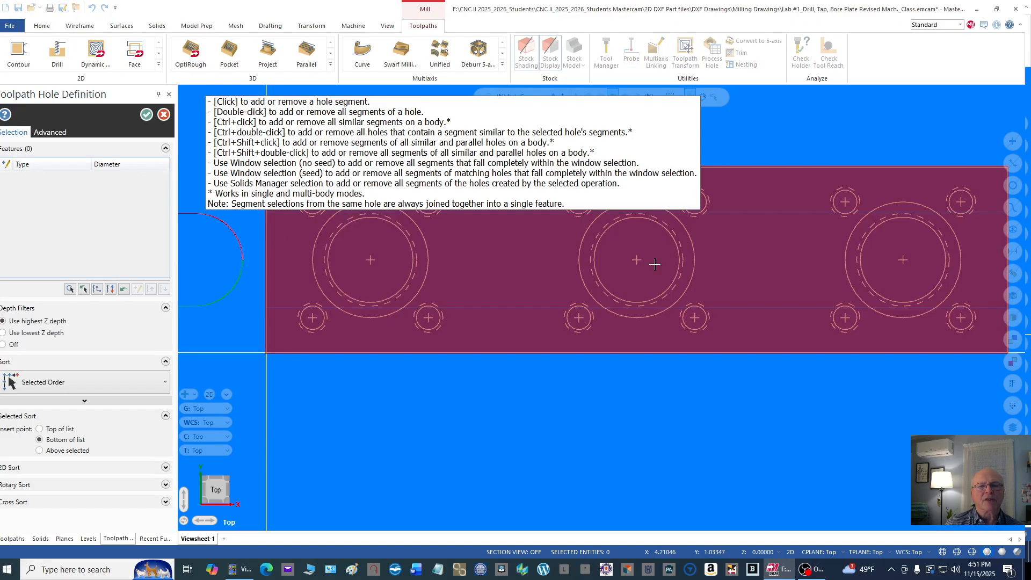
pyautogui.scroll(-4, 611, 448)
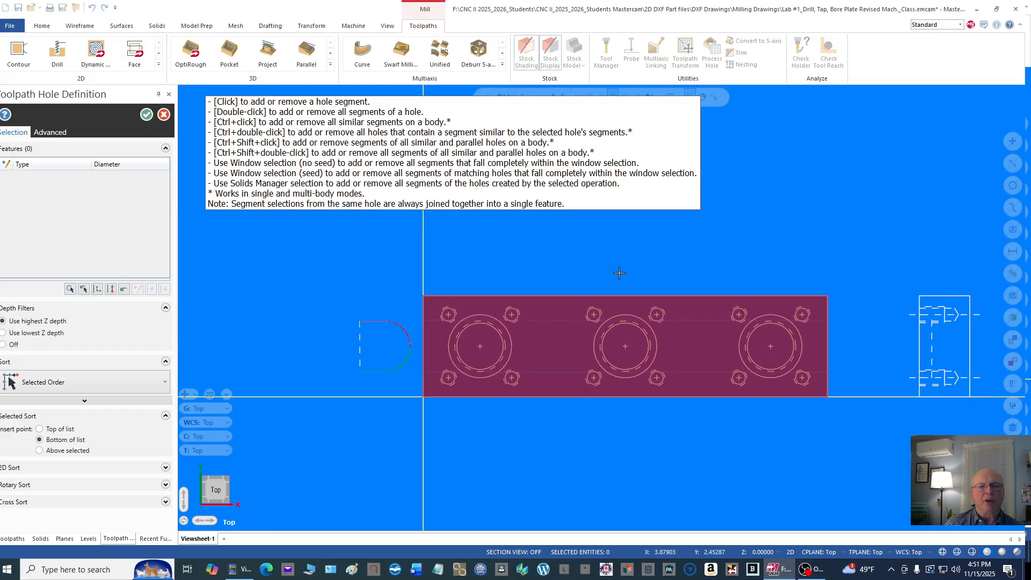
pyautogui.scroll(2, 654, 241)
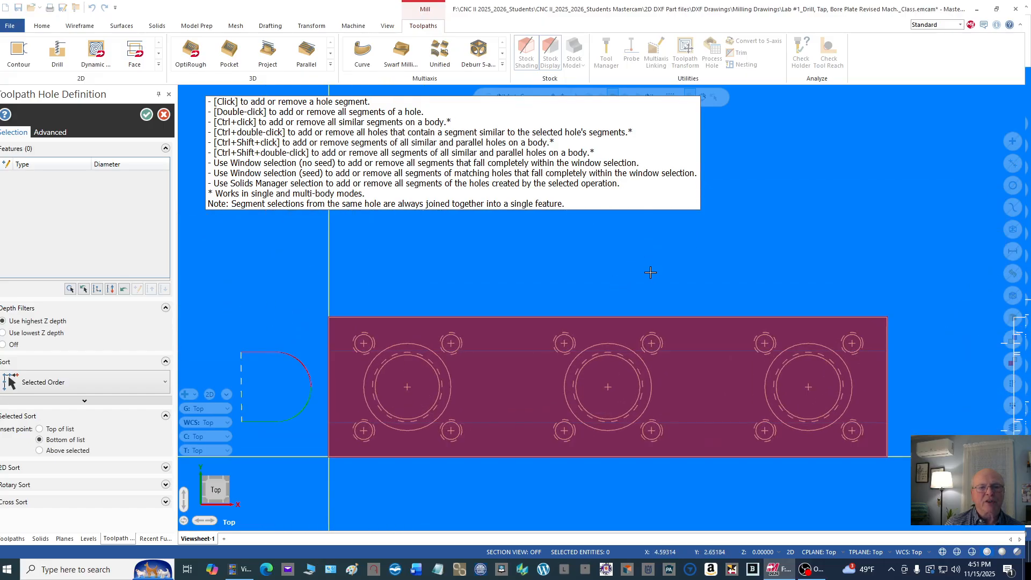
pyautogui.scroll(1, 653, 273)
pyautogui.scroll(1, 368, 293)
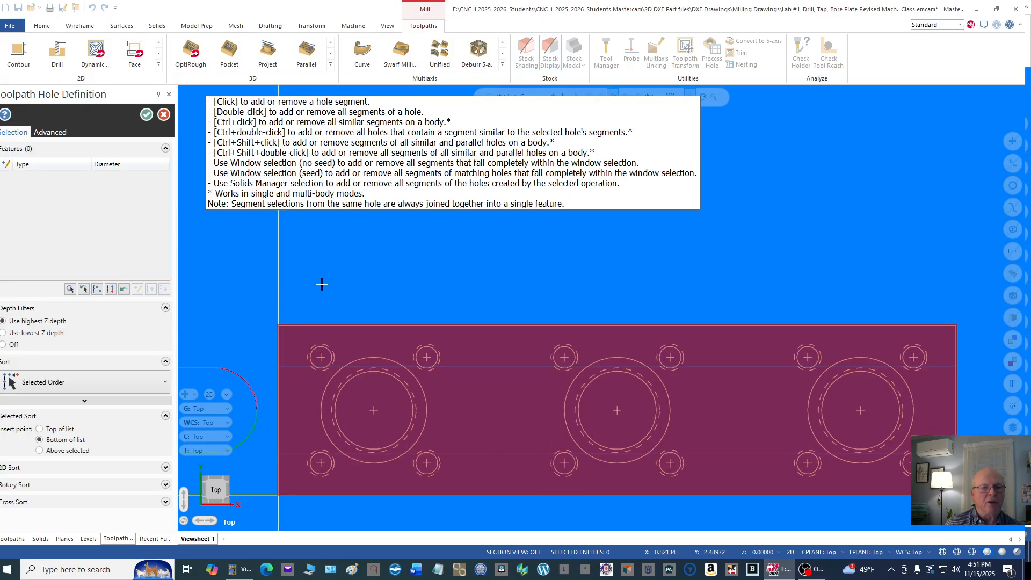
pyautogui.scroll(-2, 222, 267)
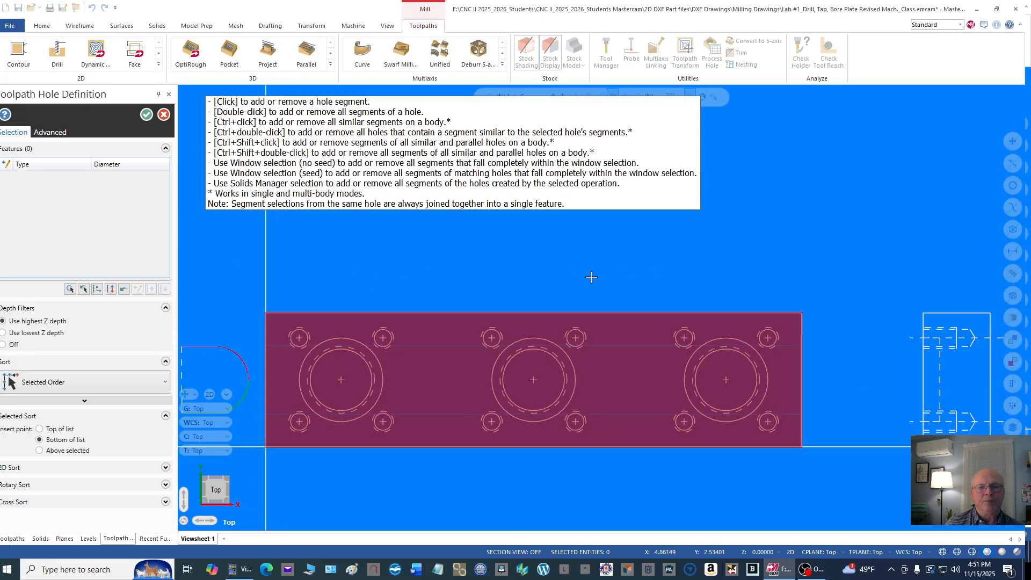
pyautogui.scroll(1, 716, 277)
pyautogui.scroll(1, 343, 279)
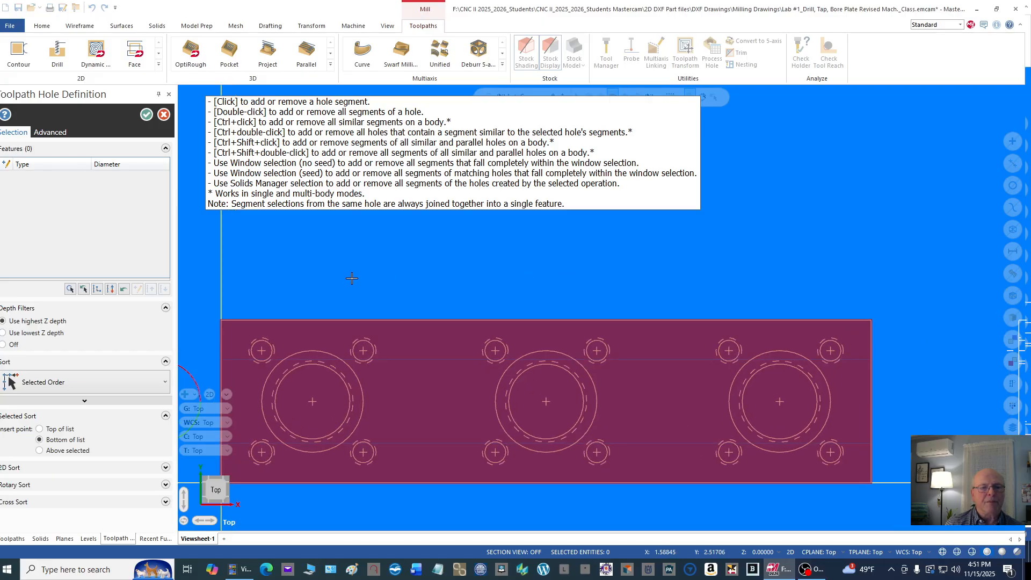
pyautogui.scroll(1, 352, 278)
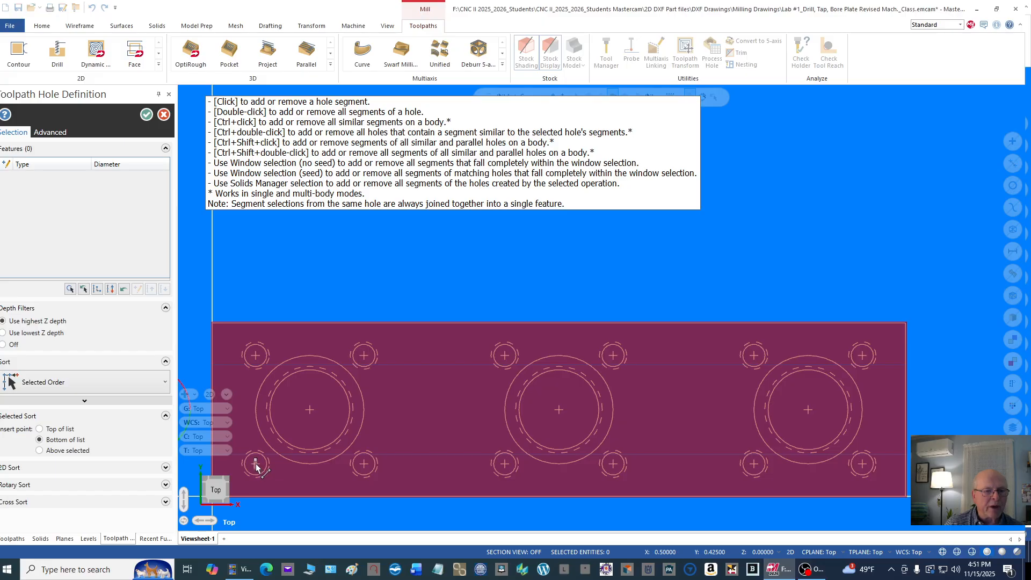
pyautogui.scroll(2, 255, 466)
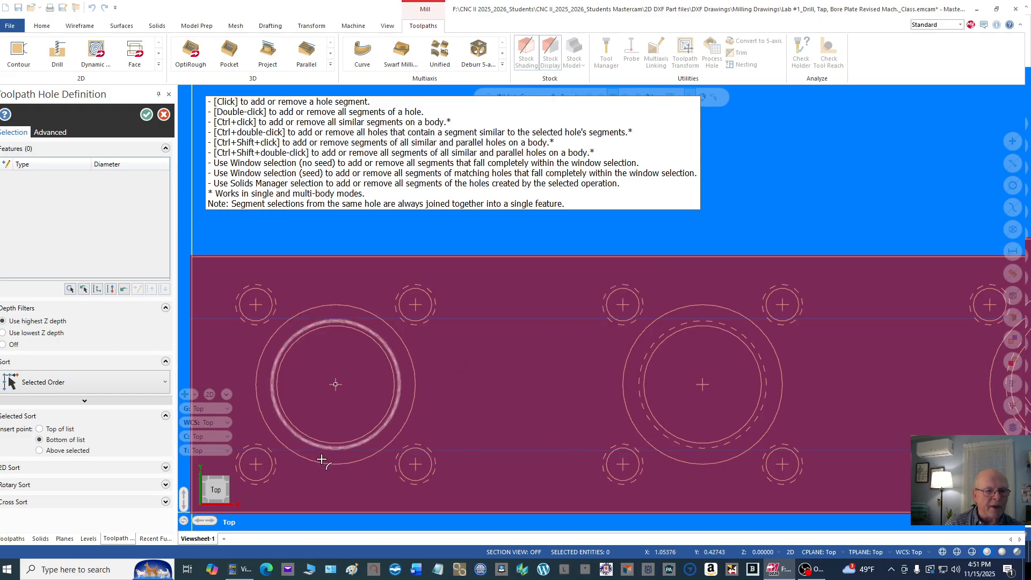
pyautogui.click(256, 466)
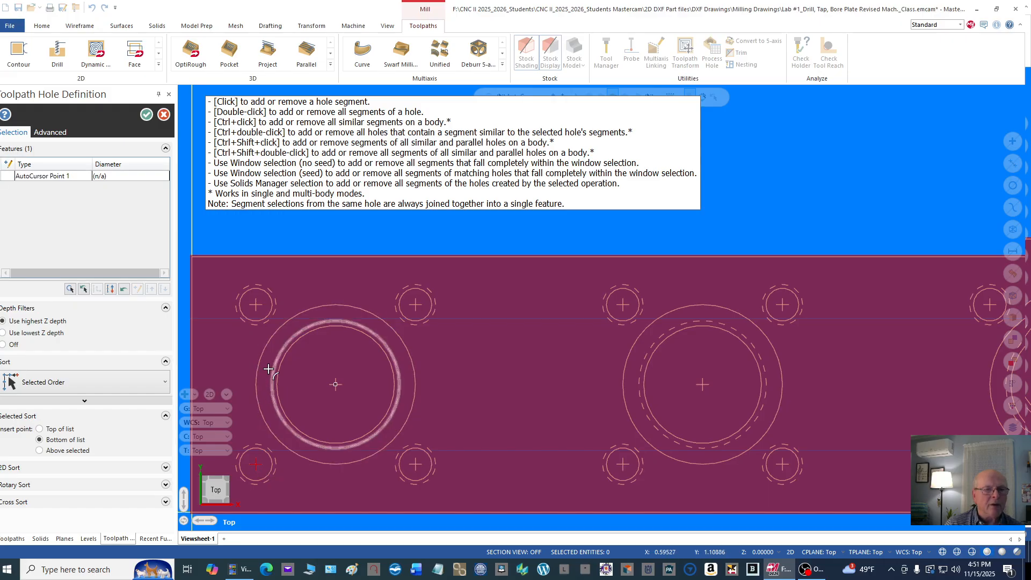
pyautogui.click(256, 306)
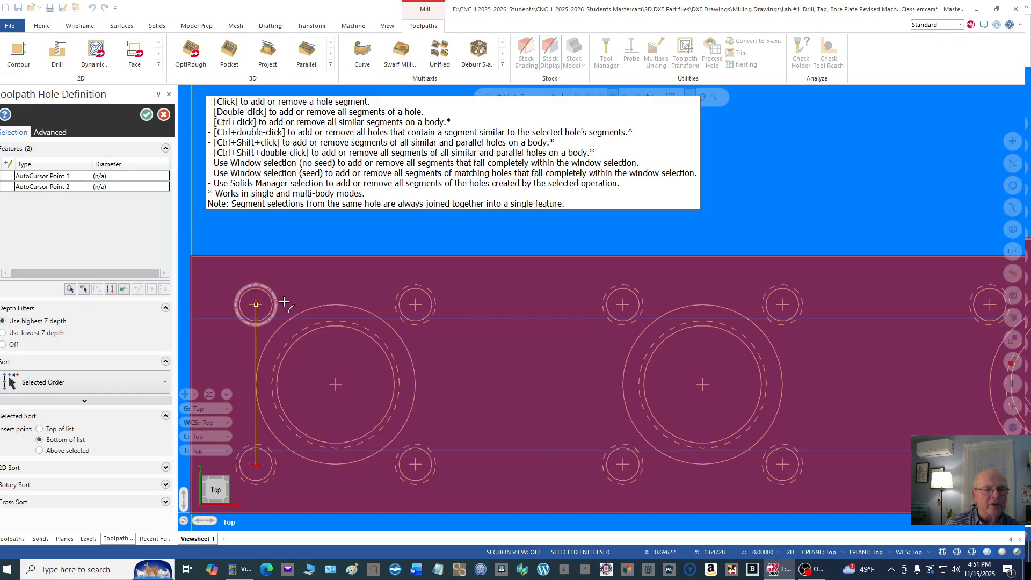
pyautogui.click(412, 311)
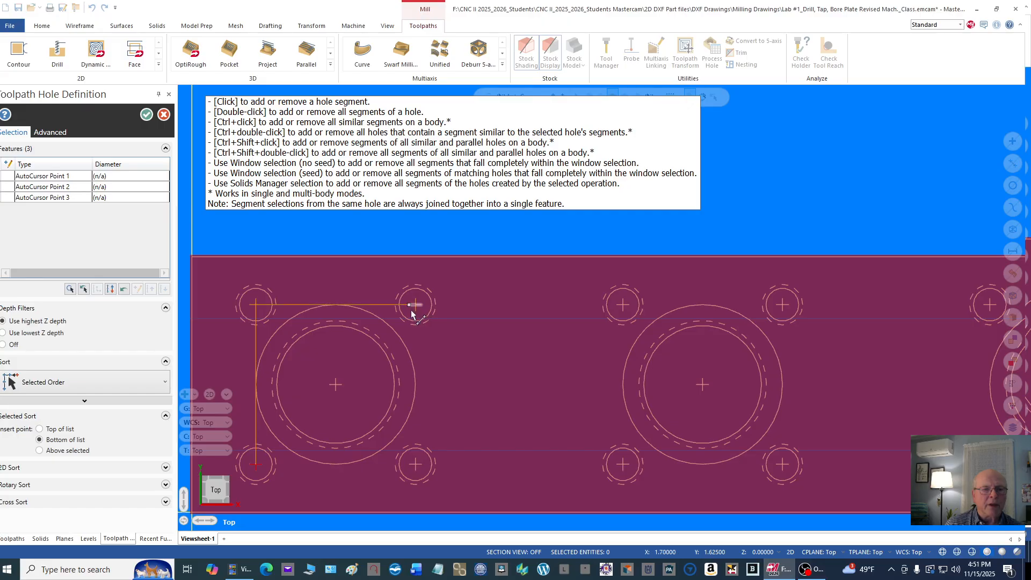
pyautogui.click(416, 466)
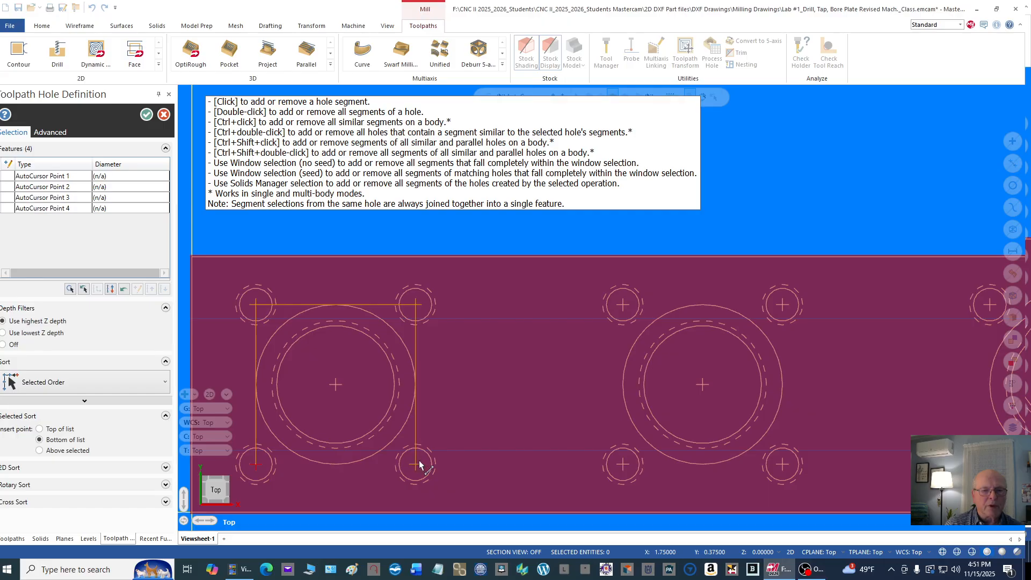
# Step: Add the four small hole centres around the middle bore to the drill selection, clockwise from its lower-left hole
pyautogui.click(623, 466)
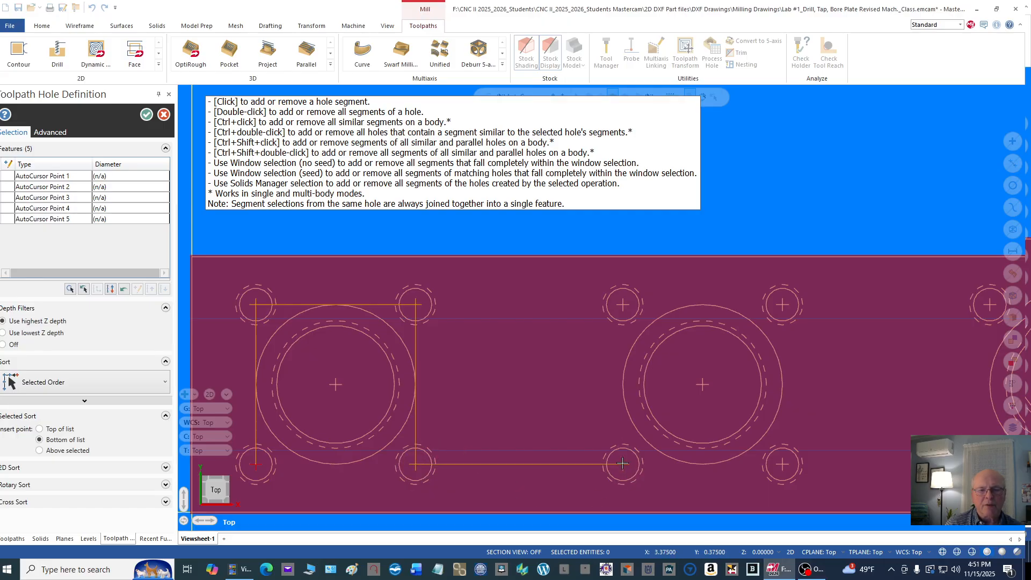
pyautogui.click(623, 305)
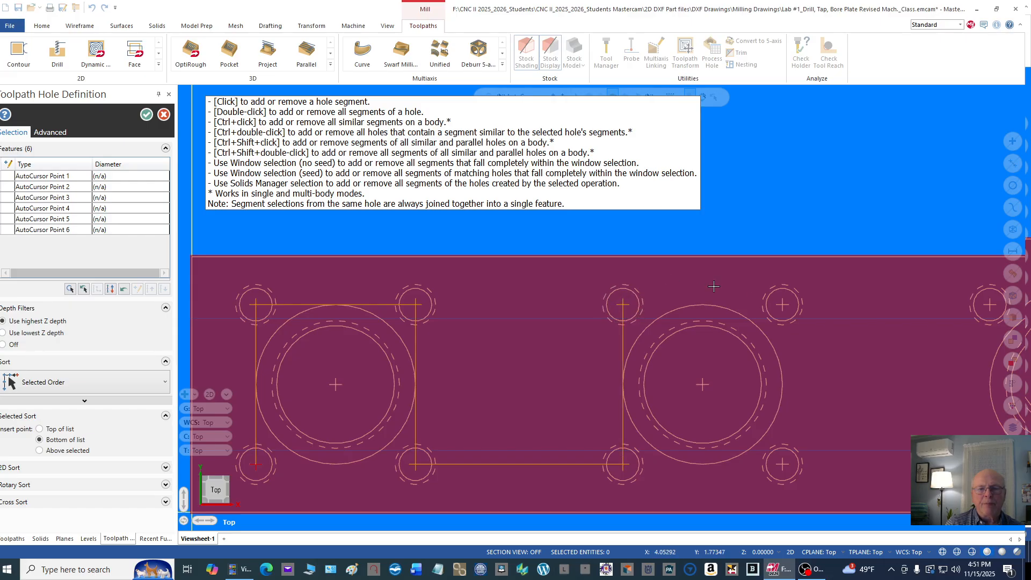
pyautogui.click(783, 306)
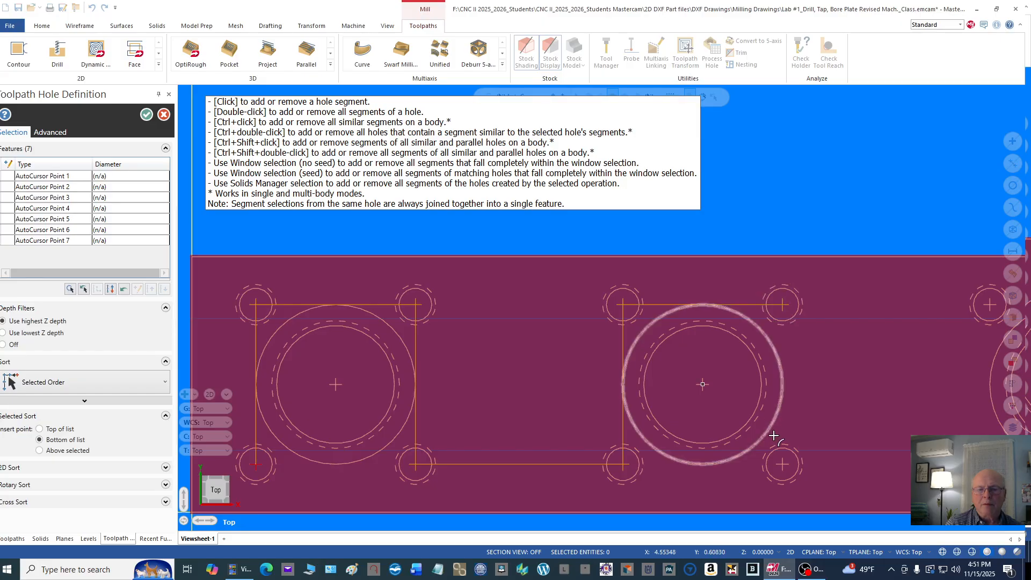
pyautogui.click(783, 465)
# Step: Add the four small hole centres around the bore farthest from the origin, clockwise from its lower-left hole
pyautogui.scroll(-2, 494, 338)
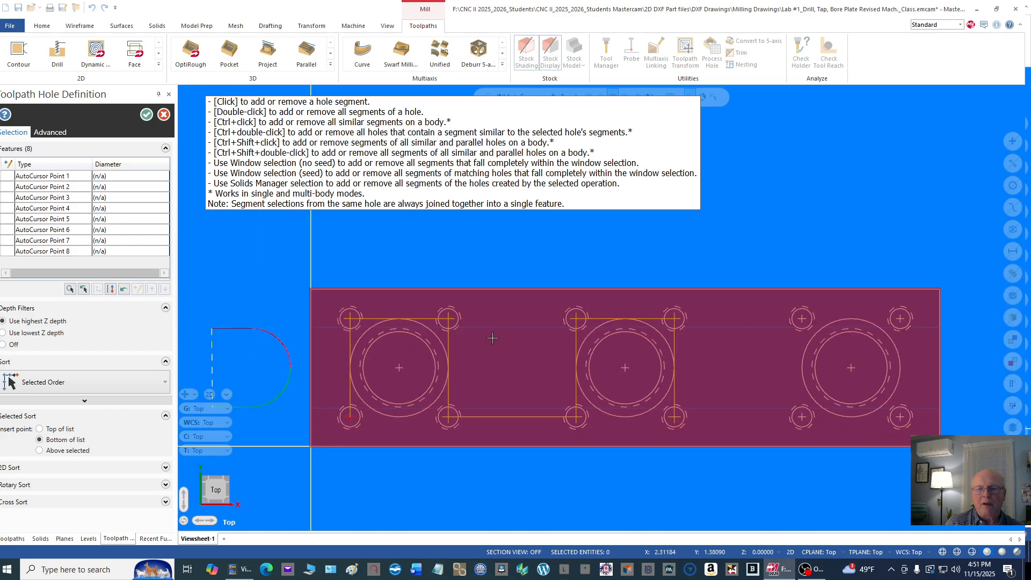
pyautogui.scroll(3, 904, 399)
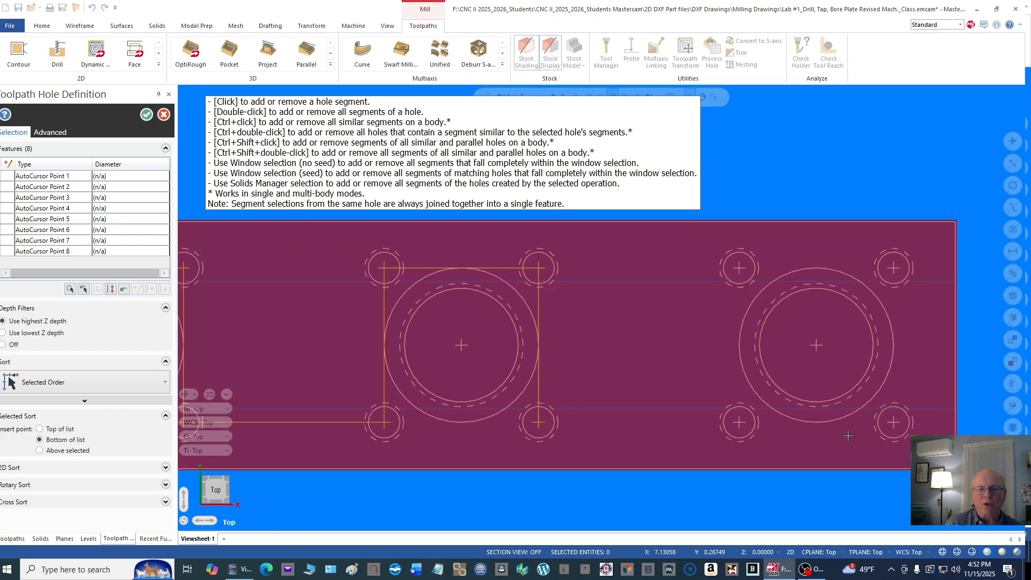
pyautogui.click(738, 425)
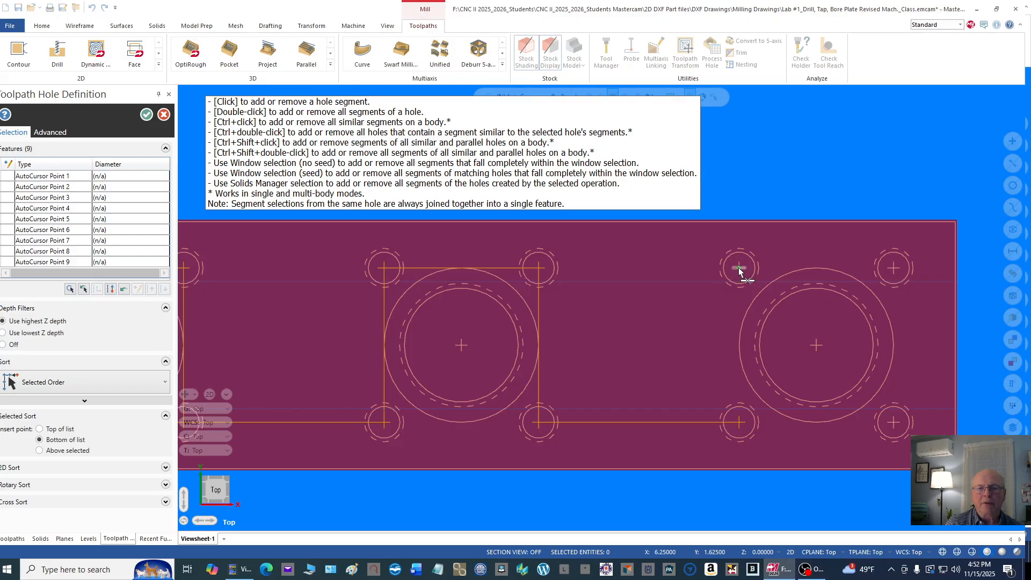
pyautogui.click(739, 270)
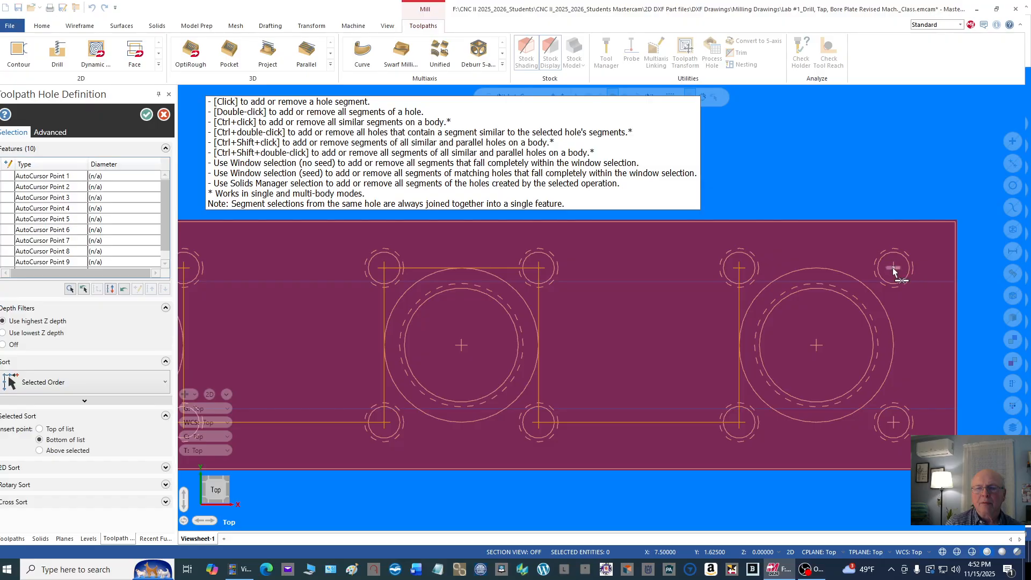
pyautogui.click(894, 270)
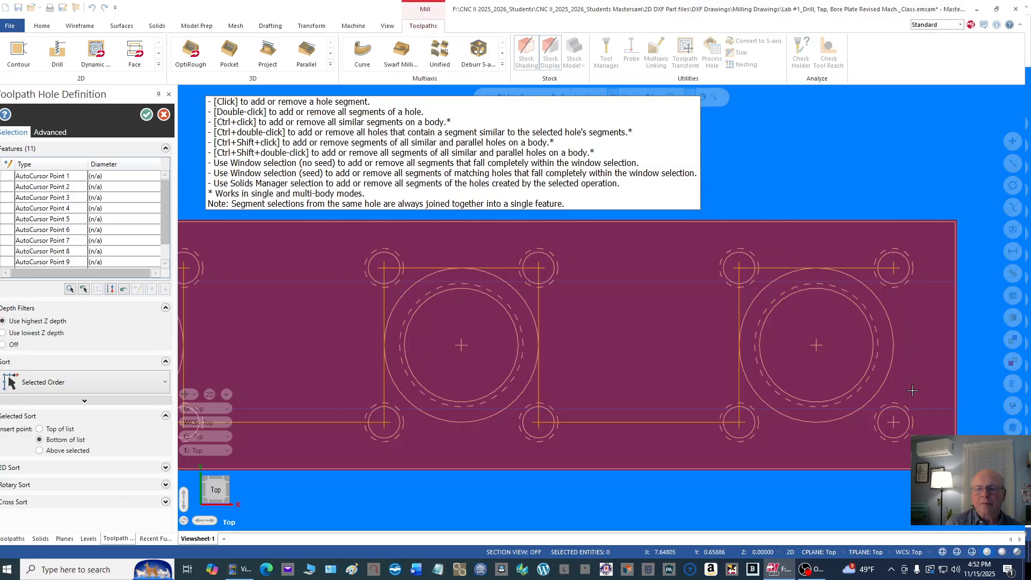
pyautogui.click(894, 425)
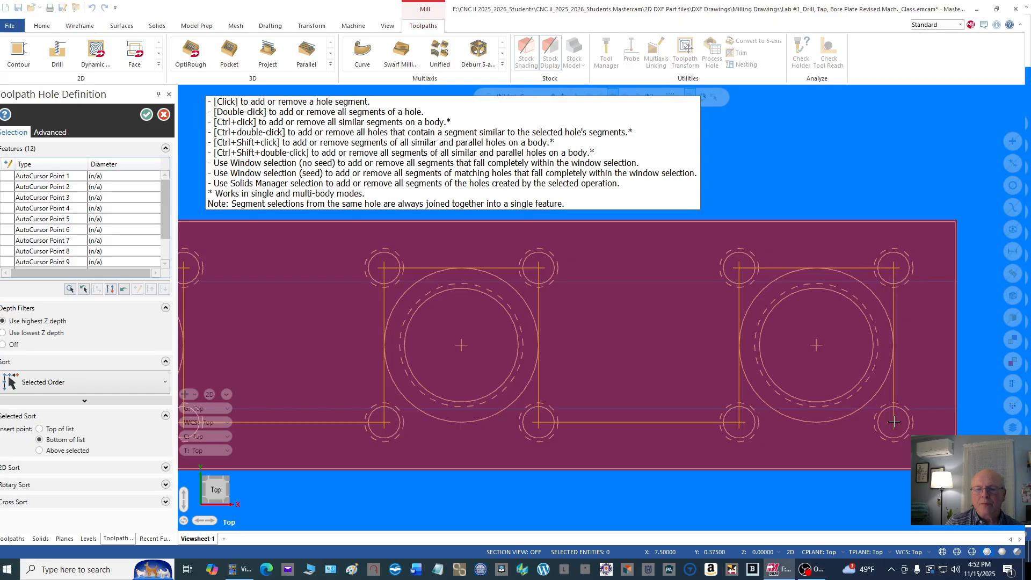
# Step: Add the centres of the three large bores to the drill selection, working from the farthest bore back toward the origin
pyautogui.click(817, 347)
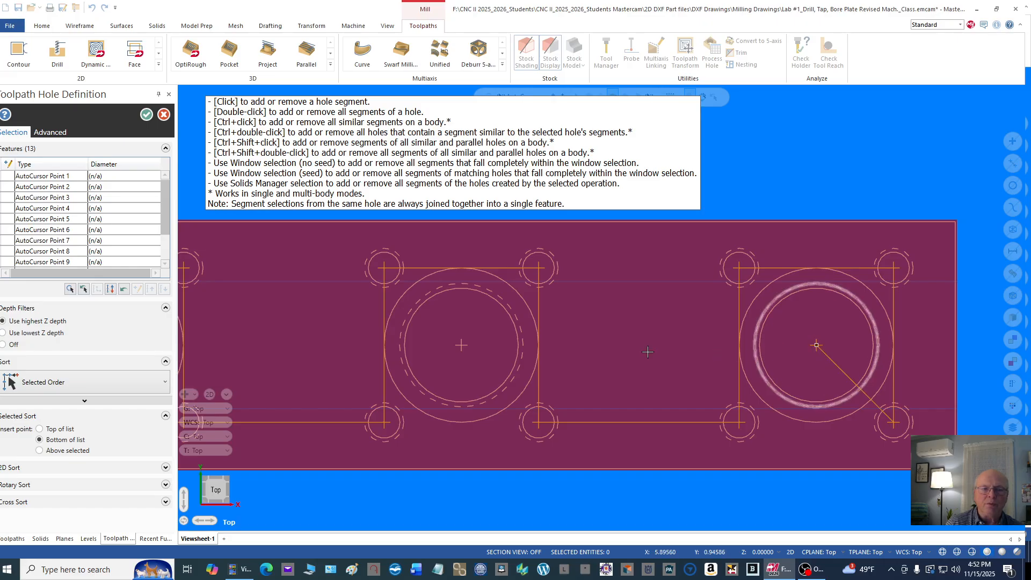
pyautogui.click(461, 347)
pyautogui.scroll(-3, 659, 327)
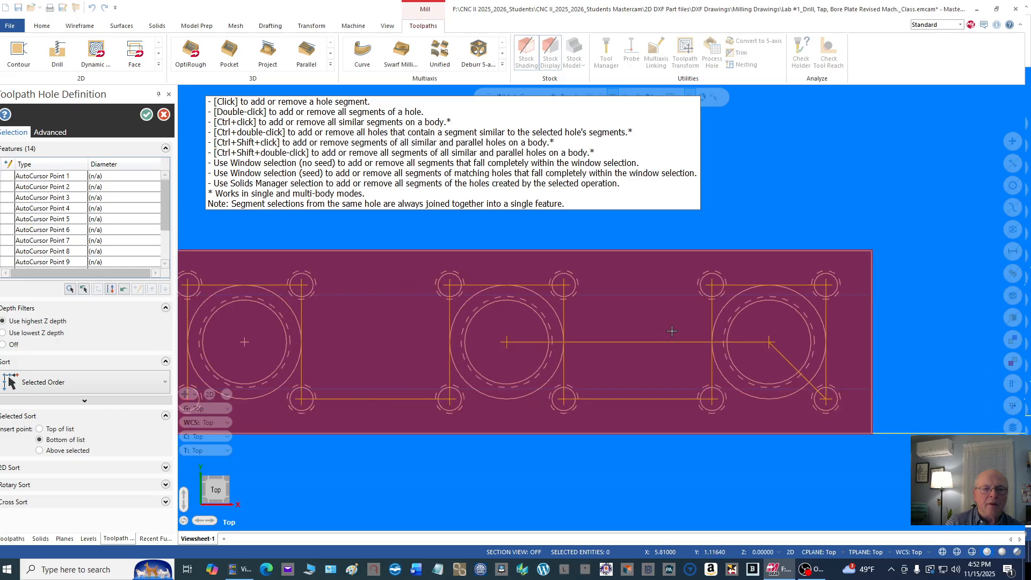
pyautogui.scroll(3, 297, 354)
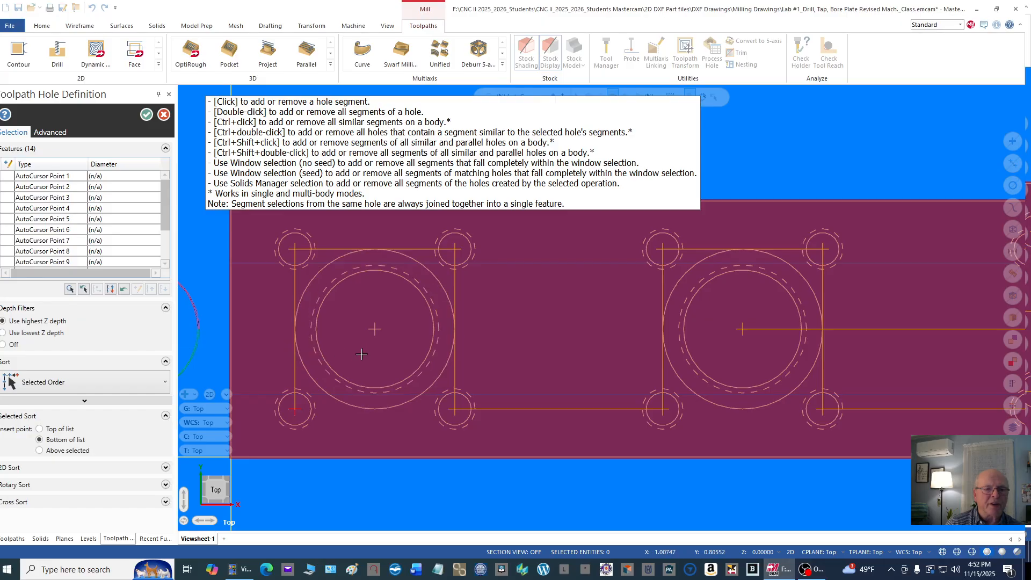
pyautogui.click(375, 331)
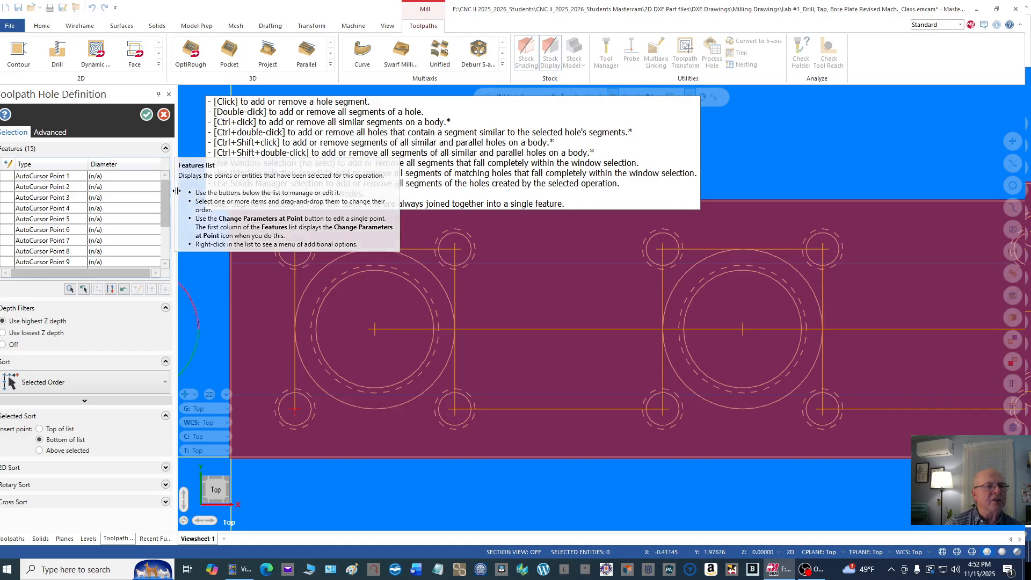
# Step: Review the full list of selected drill points and accept the hole selection
pyautogui.moveTo(164, 202); pyautogui.dragTo(152, 258)
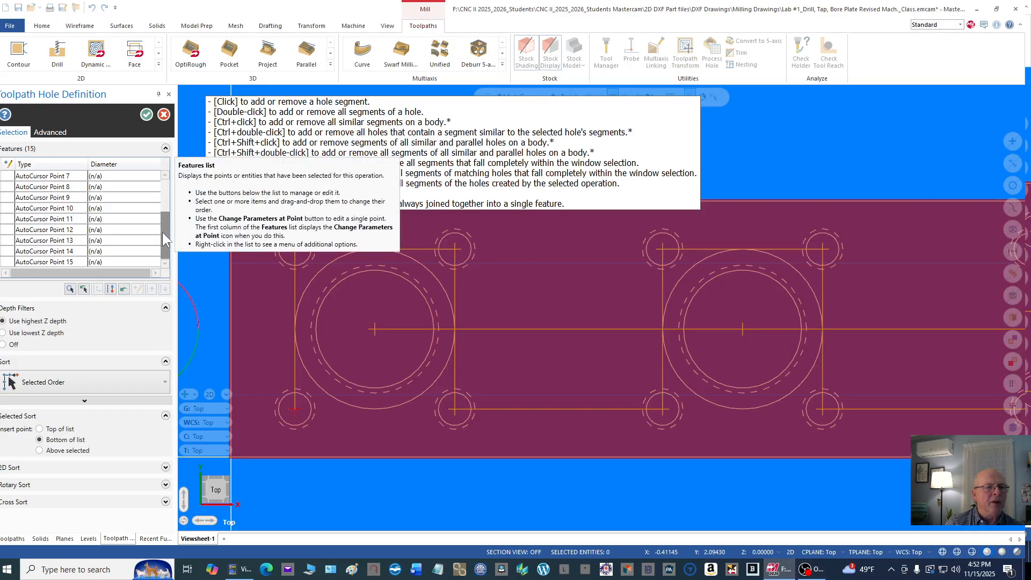
pyautogui.moveTo(162, 232)
pyautogui.mouseDown()
pyautogui.moveTo(169, 198)
pyautogui.moveTo(162, 245)
pyautogui.mouseUp()
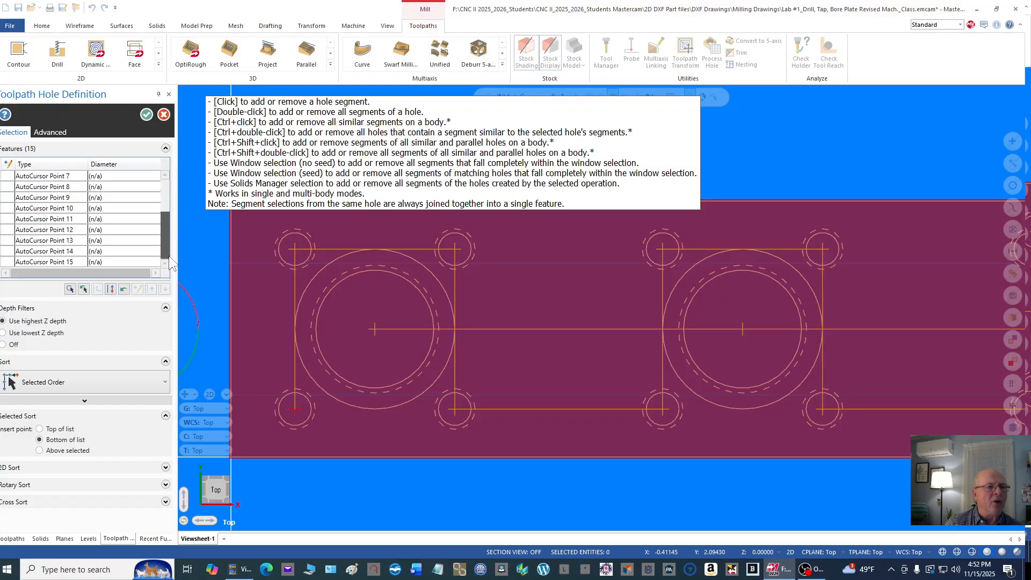
pyautogui.moveTo(171, 246); pyautogui.dragTo(171, 186)
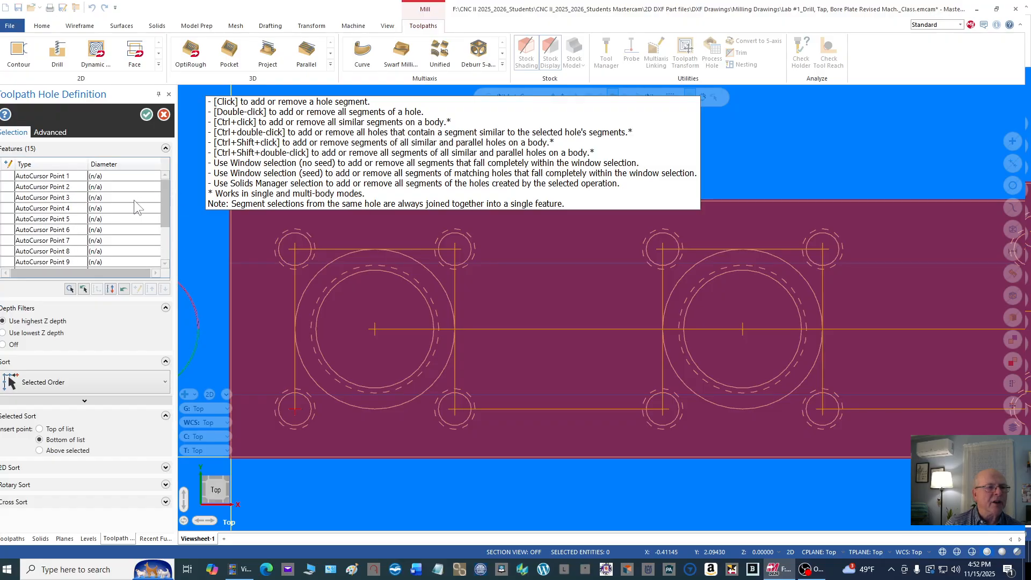
pyautogui.click(147, 115)
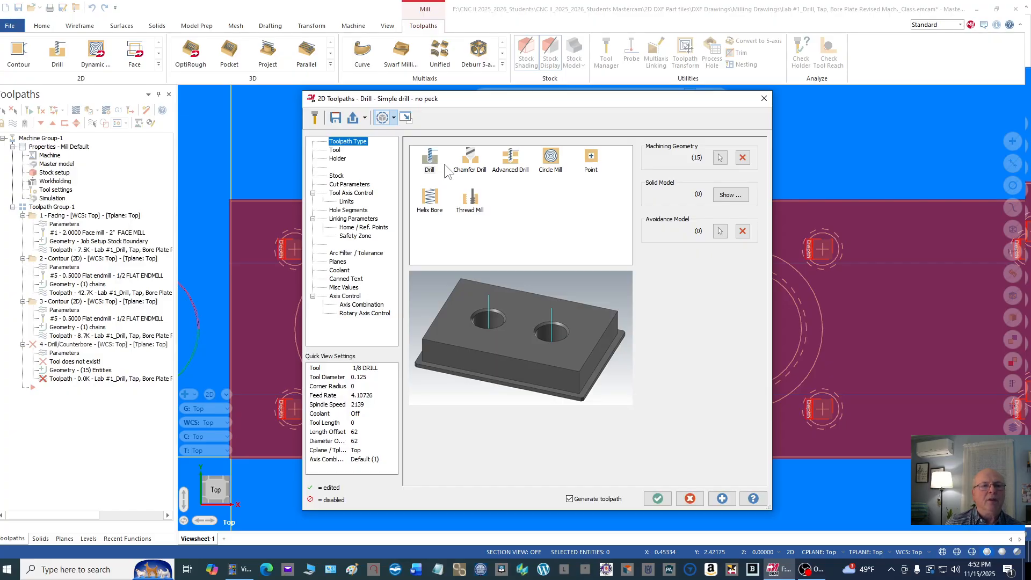
# Step: Choose the 3 CENTER DRILL for the operation and put it in the first B2C3-0016 holder with a tool projection of 1.75
pyautogui.click(334, 150)
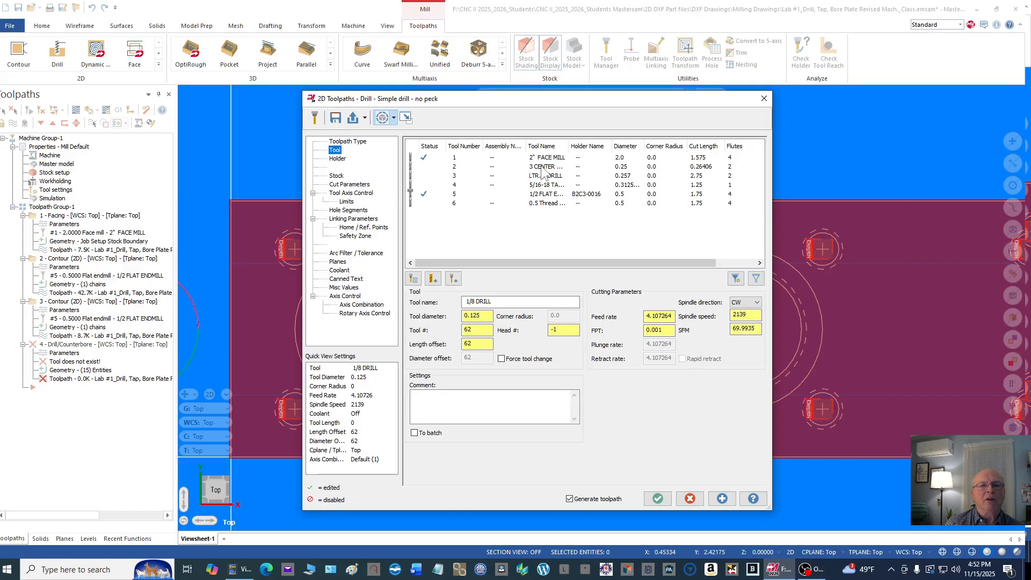
pyautogui.click(542, 167)
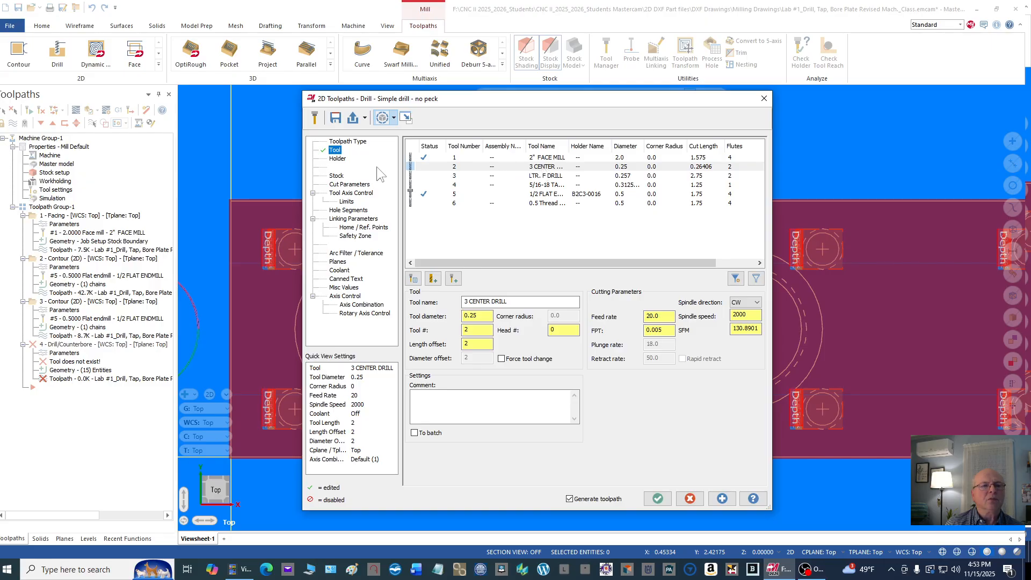
pyautogui.click(341, 160)
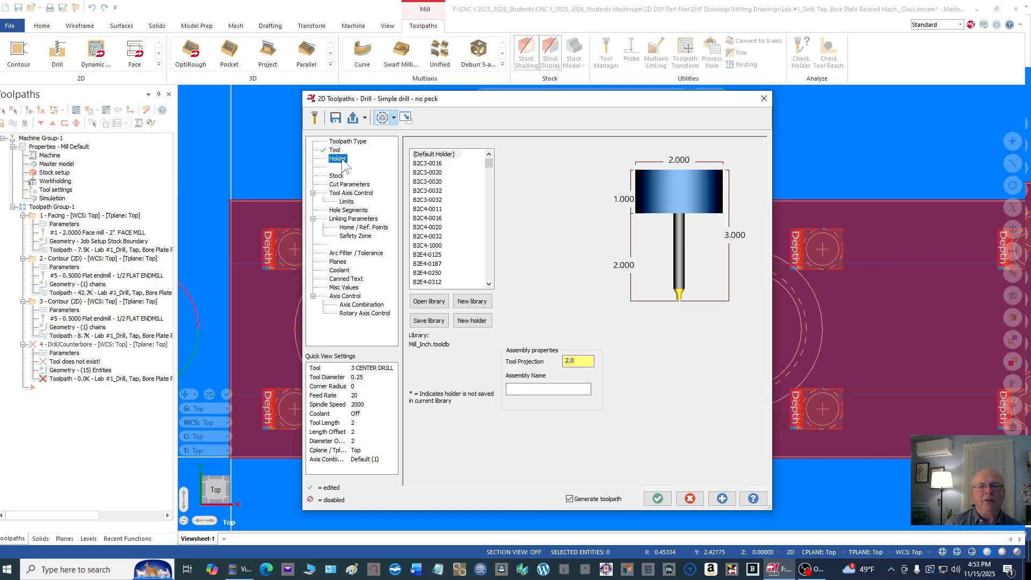
pyautogui.click(432, 165)
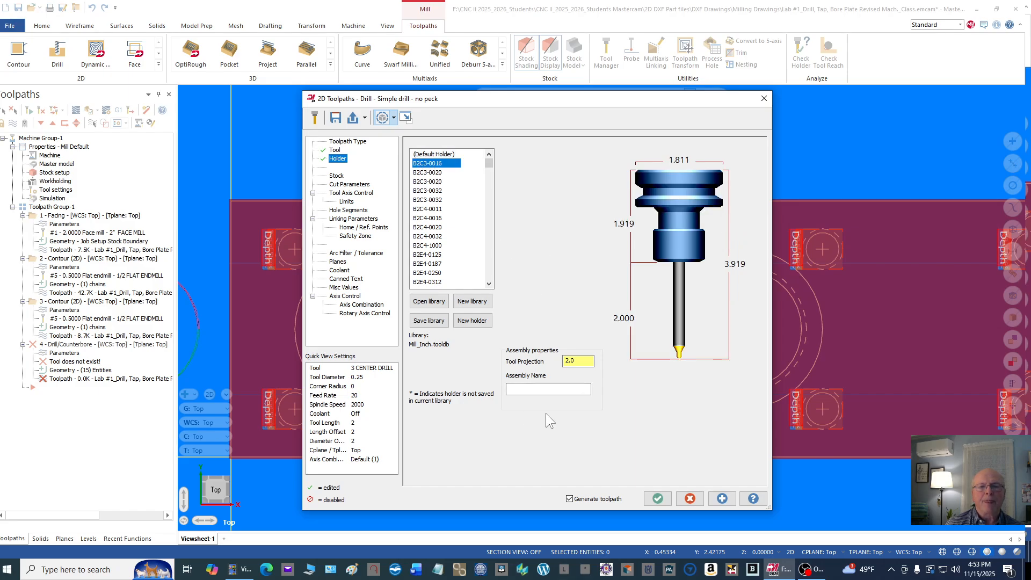
pyautogui.doubleClick(578, 360)
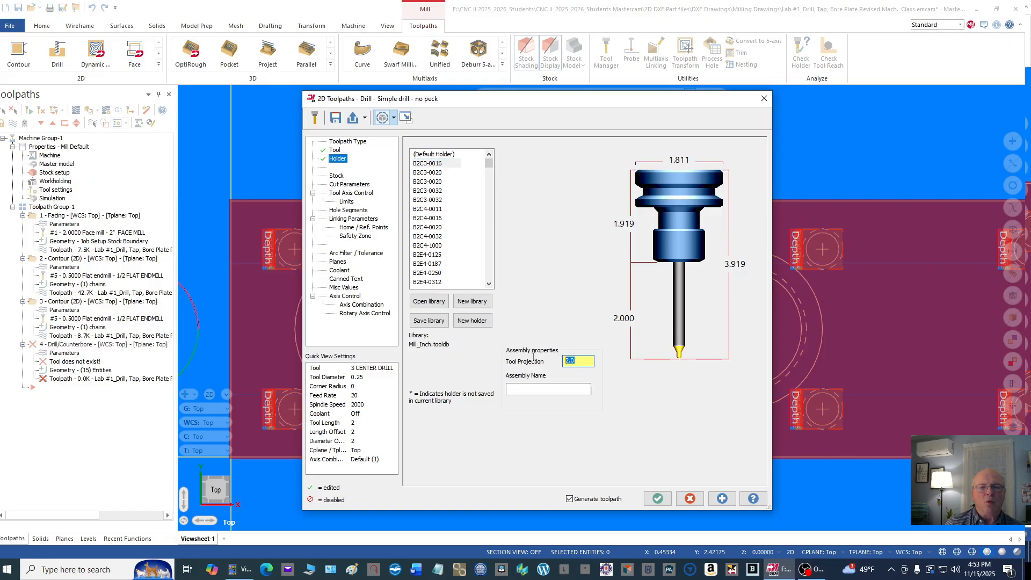
pyautogui.write('1.75')
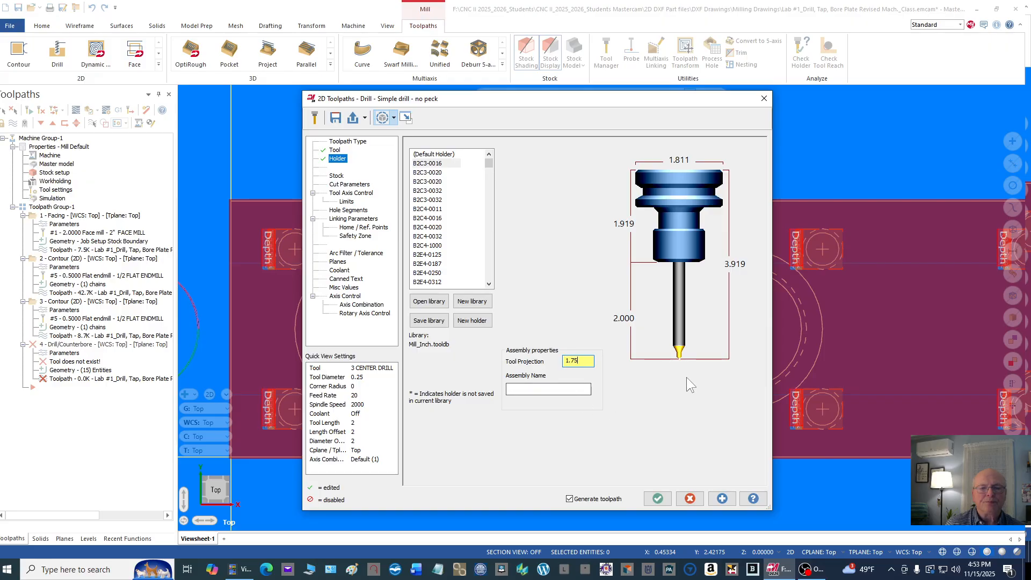
pyautogui.press('Return')
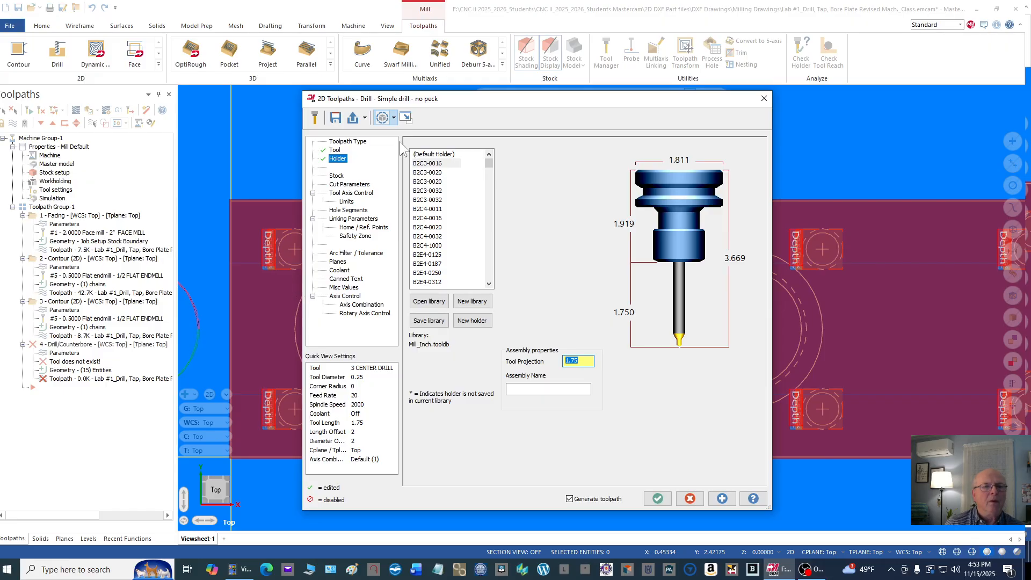
# Step: Choose Drill/Counterbore as the drilling cycle in the cut parameters
pyautogui.click(359, 185)
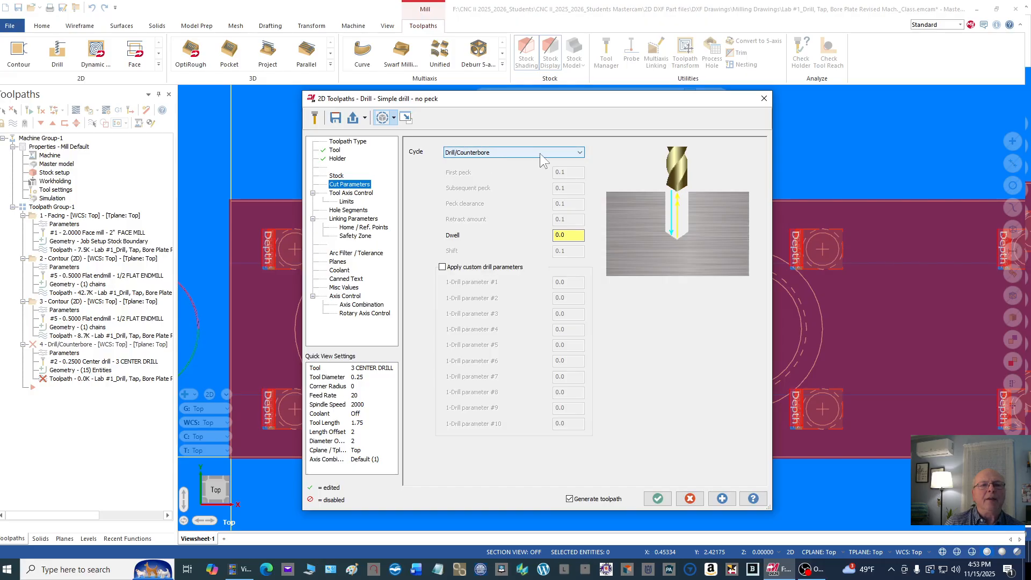
pyautogui.click(579, 153)
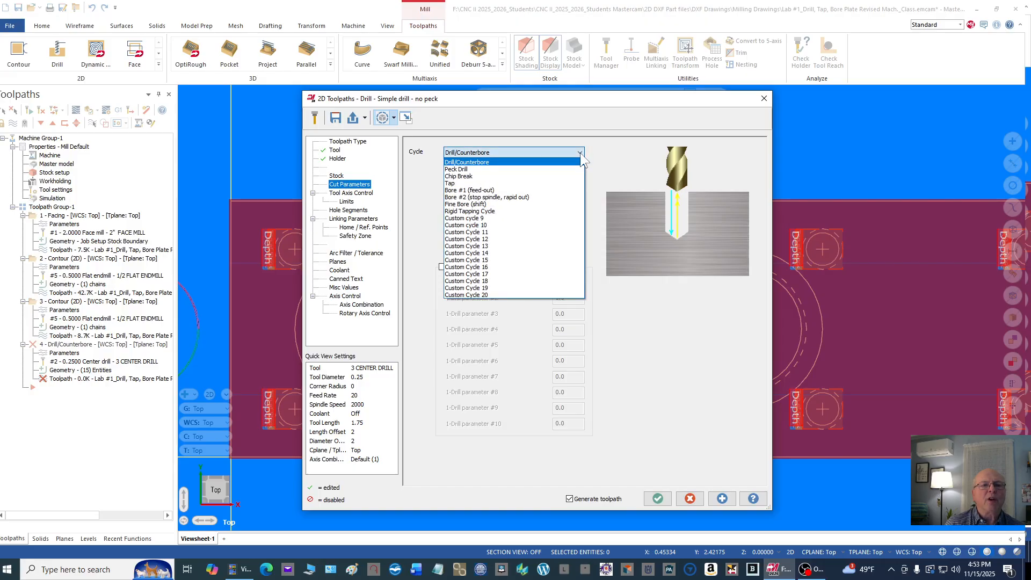
pyautogui.click(482, 164)
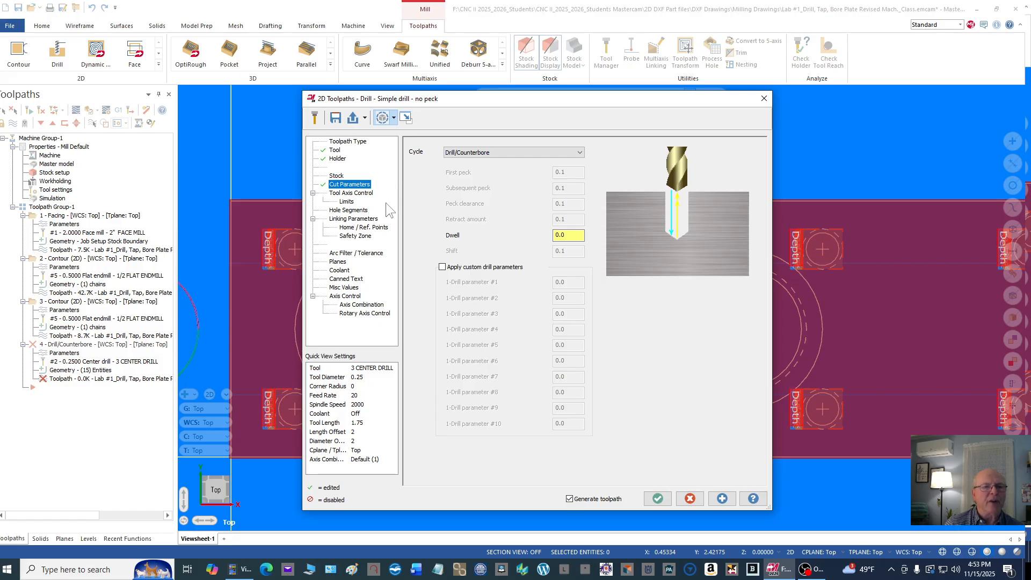
# Step: In the linking parameters, set the retract to 0.1 absolute and make the top of stock absolute at 0.0
pyautogui.click(360, 220)
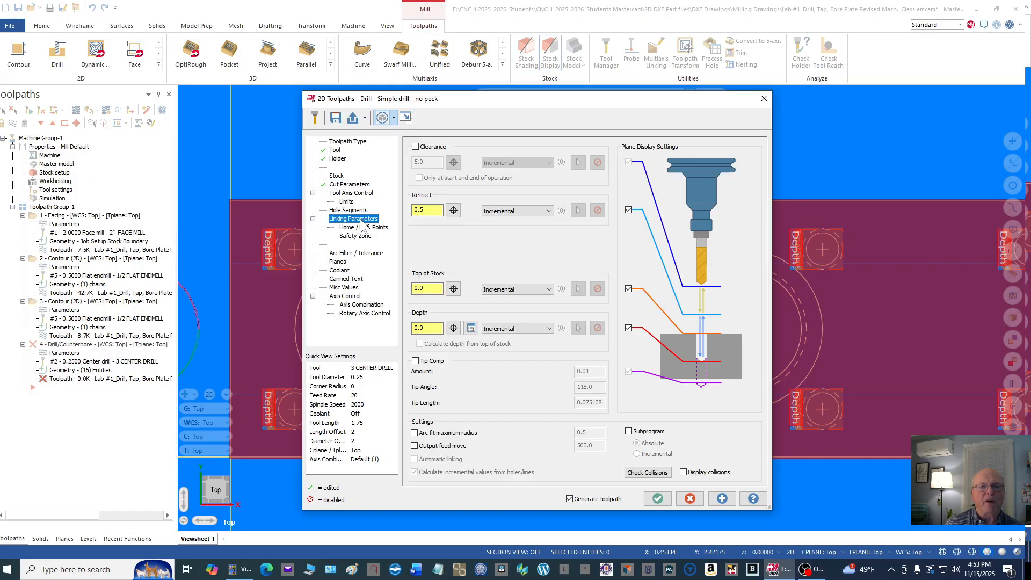
pyautogui.doubleClick(437, 210)
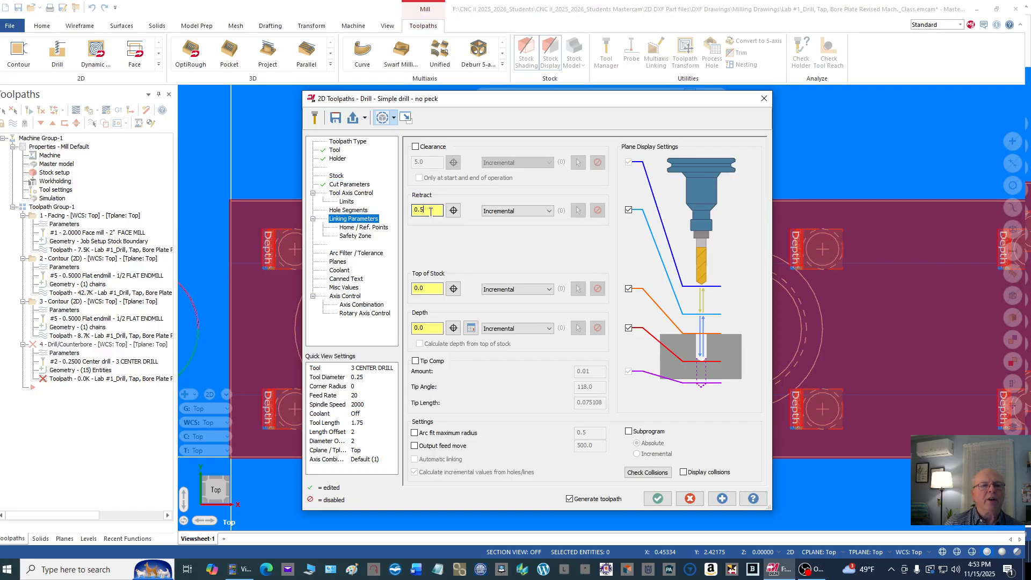
pyautogui.write('.1')
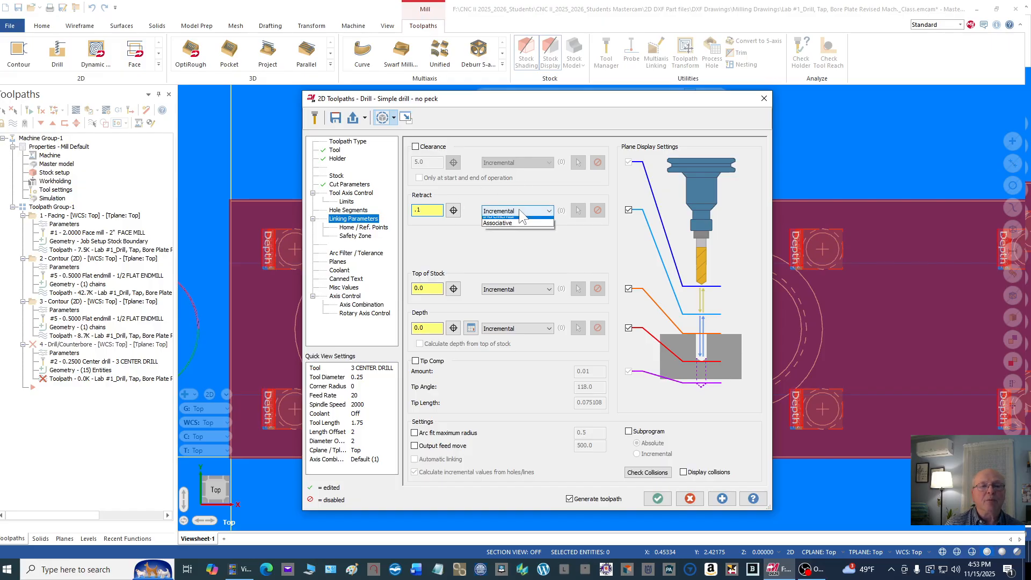
pyautogui.click(514, 222)
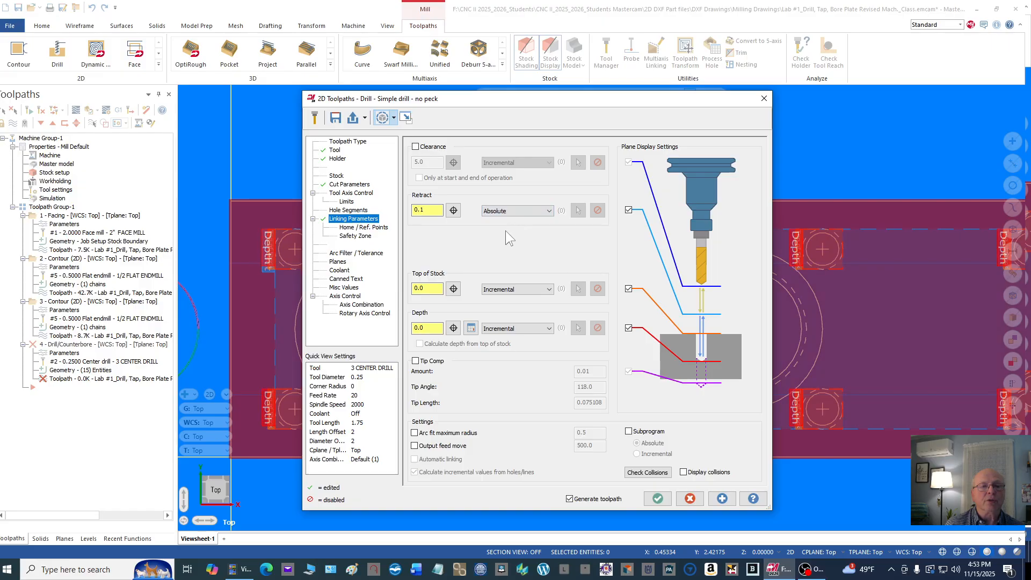
pyautogui.click(432, 290)
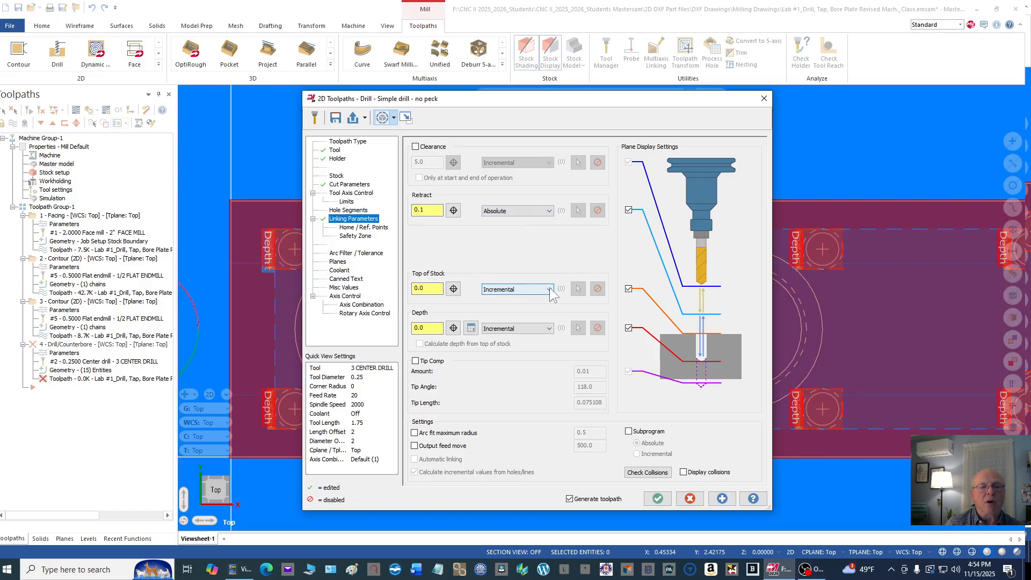
pyautogui.click(529, 289)
pyautogui.click(519, 298)
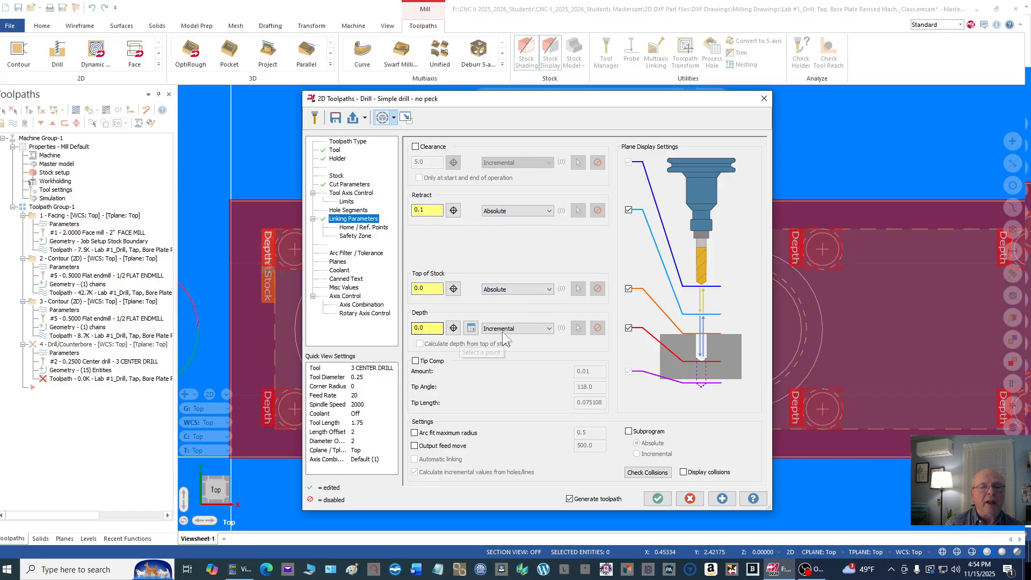
# Step: Set the center-drill depth to -0.2 as an absolute value
pyautogui.click(426, 327)
pyautogui.moveTo(418, 327); pyautogui.dragTo(415, 327)
pyautogui.write('.2')
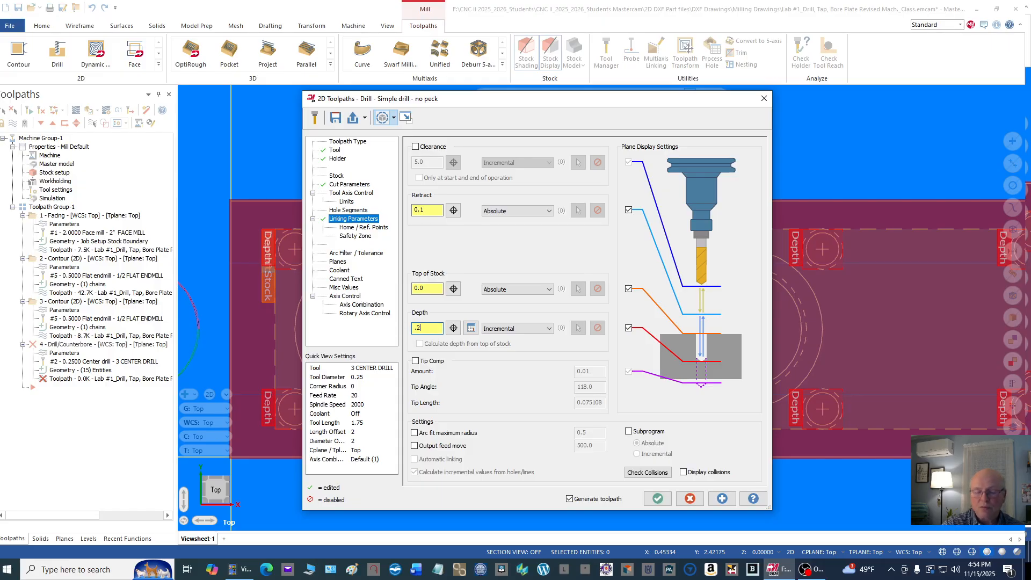
pyautogui.click(548, 328)
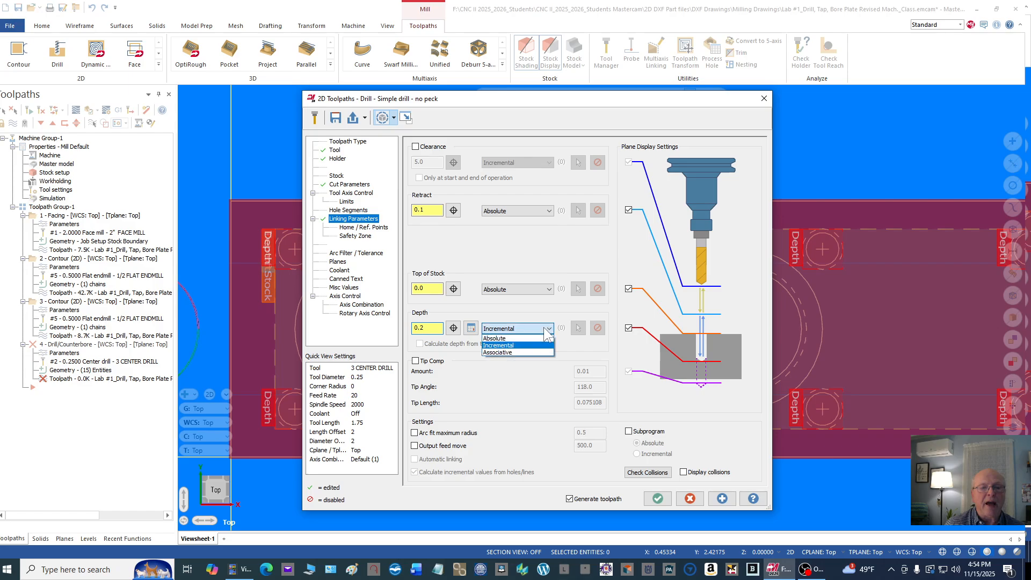
pyautogui.click(511, 336)
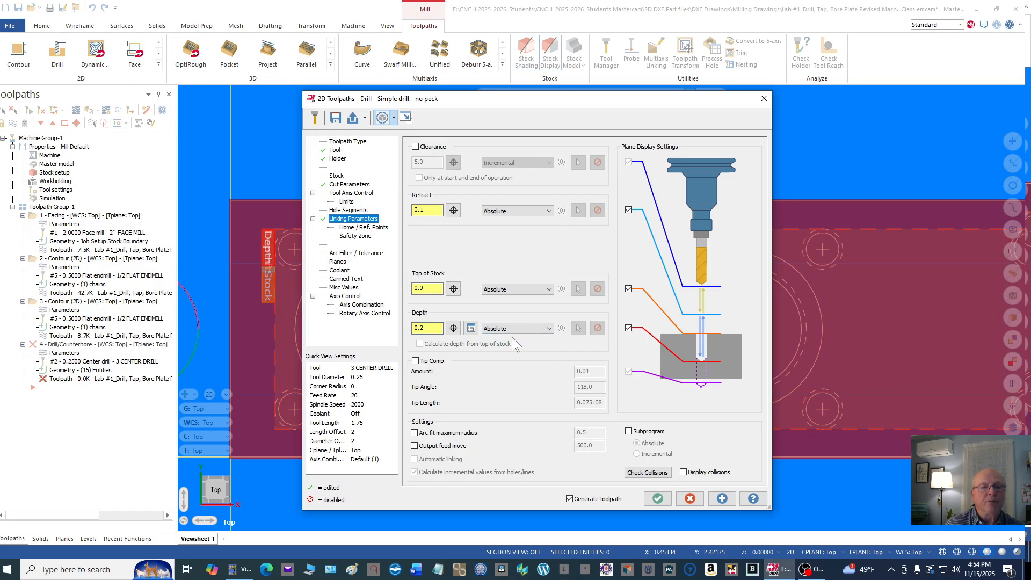
pyautogui.click(414, 327)
pyautogui.write('-')
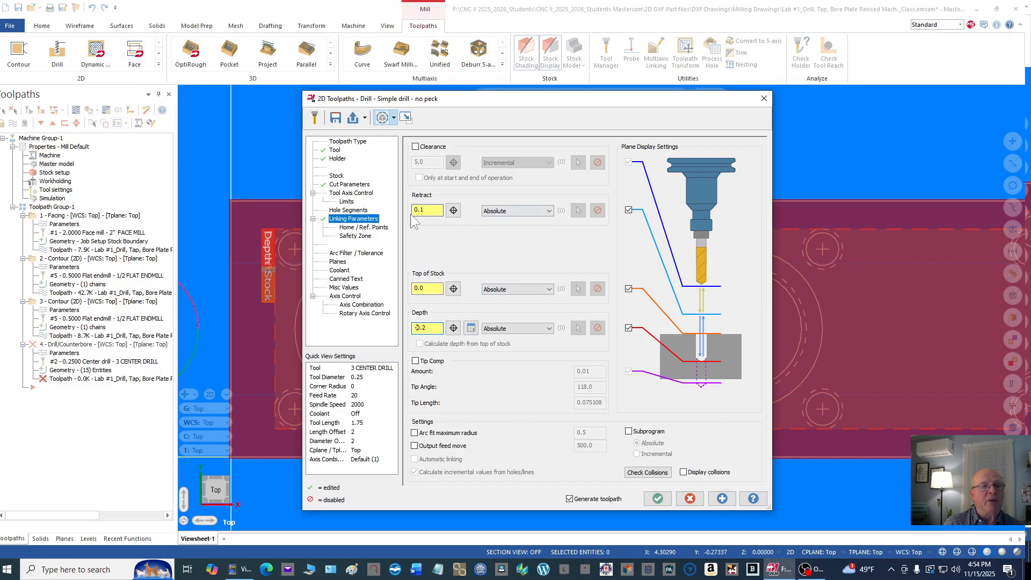
# Step: Turn flood coolant on for the center-drill operation and accept the settings to generate the toolpath
pyautogui.click(340, 271)
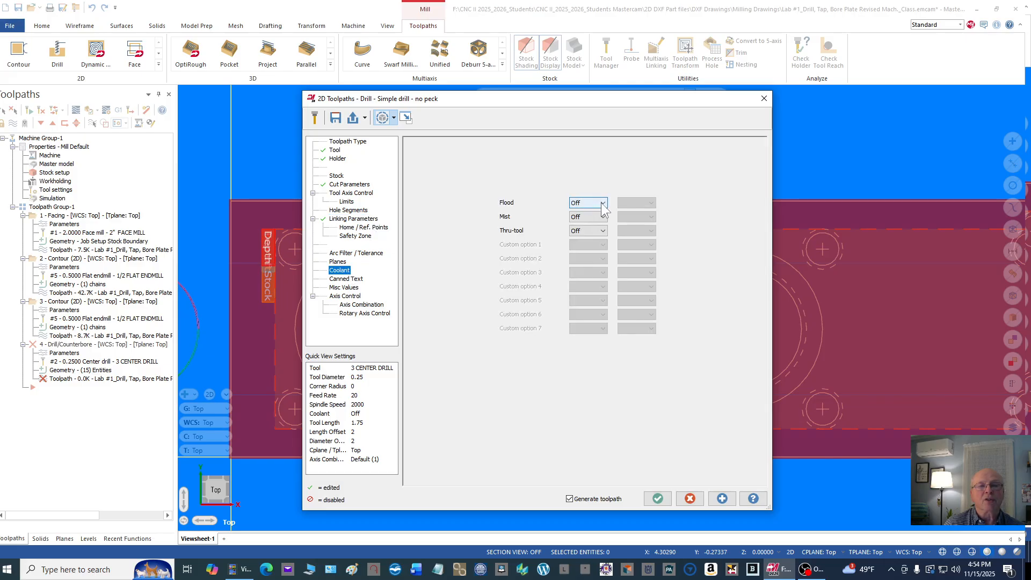
pyautogui.click(597, 203)
pyautogui.click(583, 211)
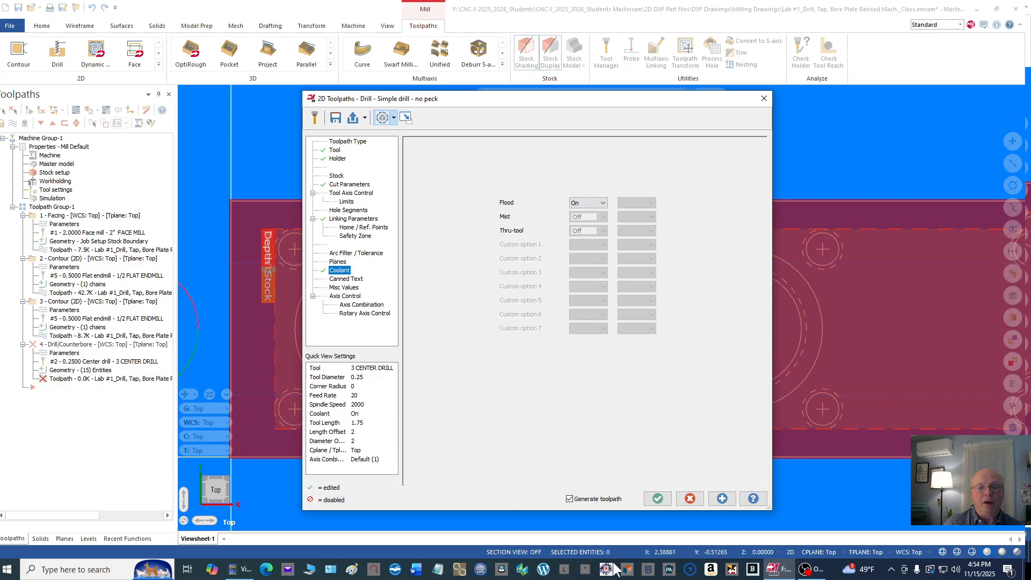
pyautogui.click(658, 498)
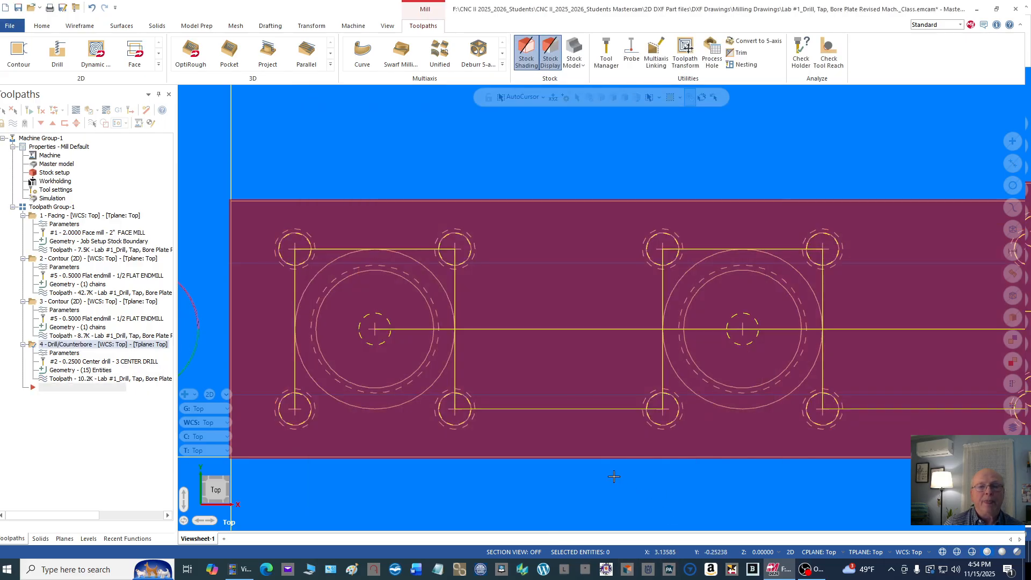
# Step: Backplot the center-drill toolpath over the whole plate in the isometric view, and return to the top view
pyautogui.scroll(-5, 477, 275)
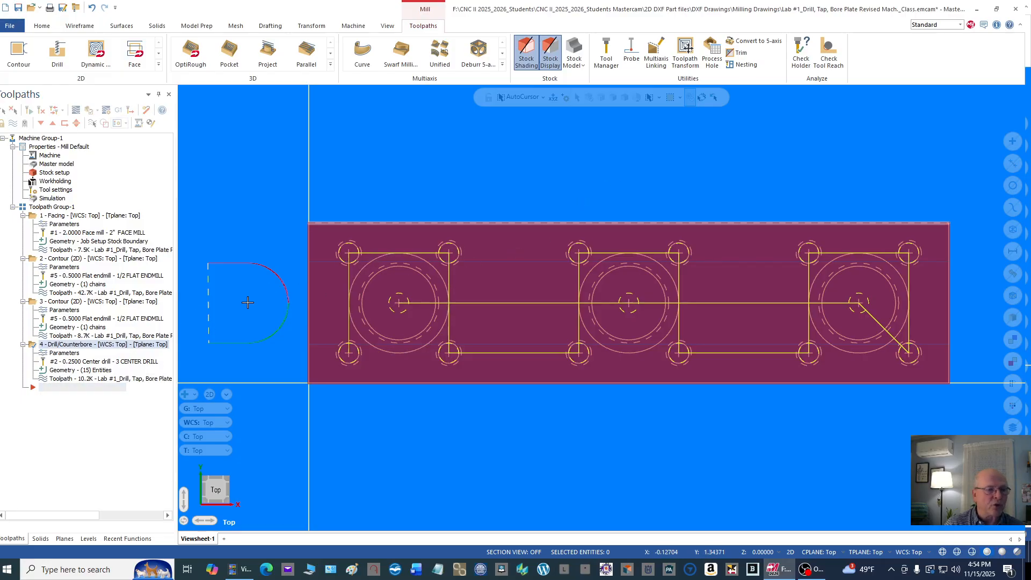
pyautogui.rightClick(596, 144)
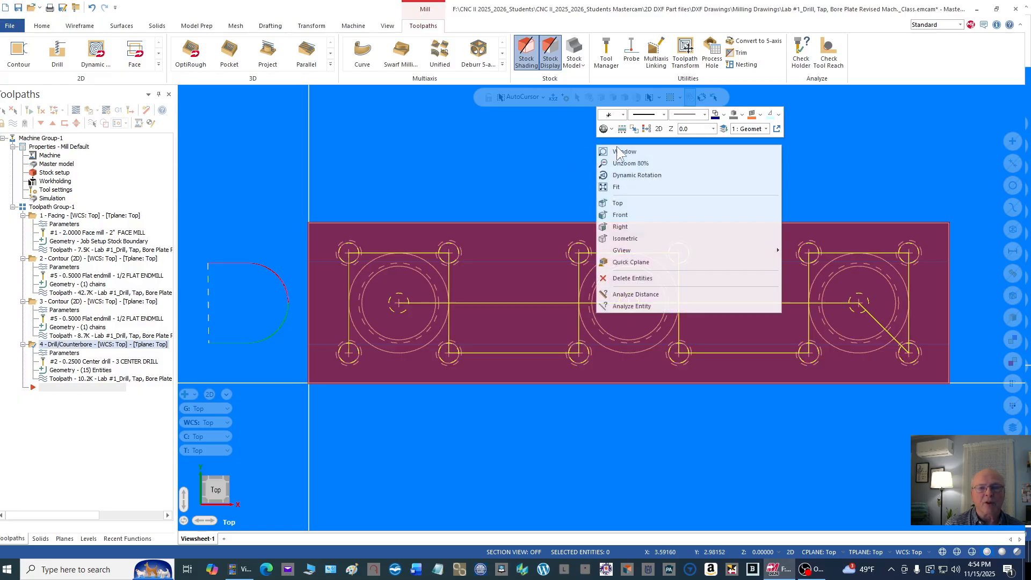
pyautogui.click(656, 234)
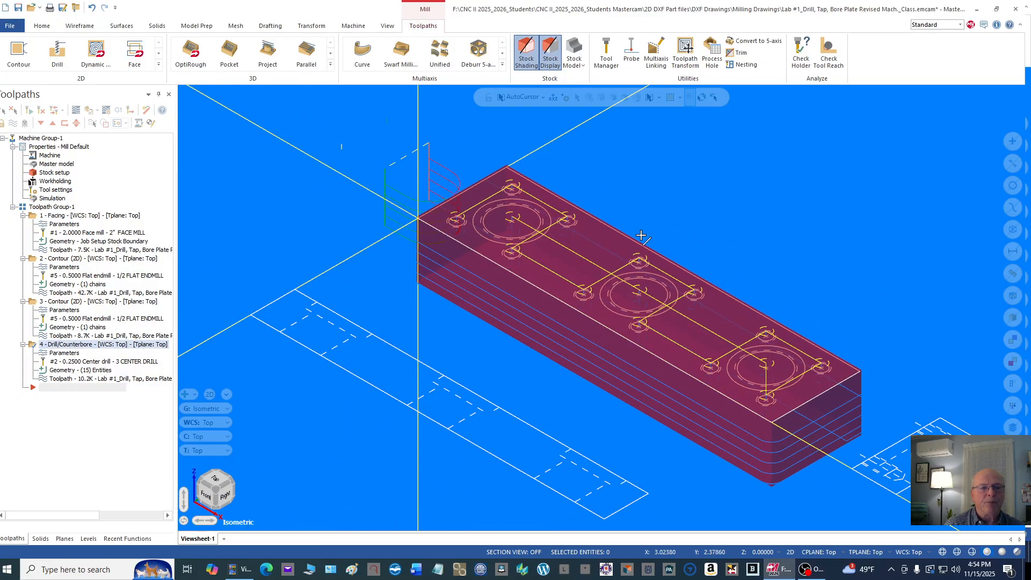
pyautogui.click(45, 380)
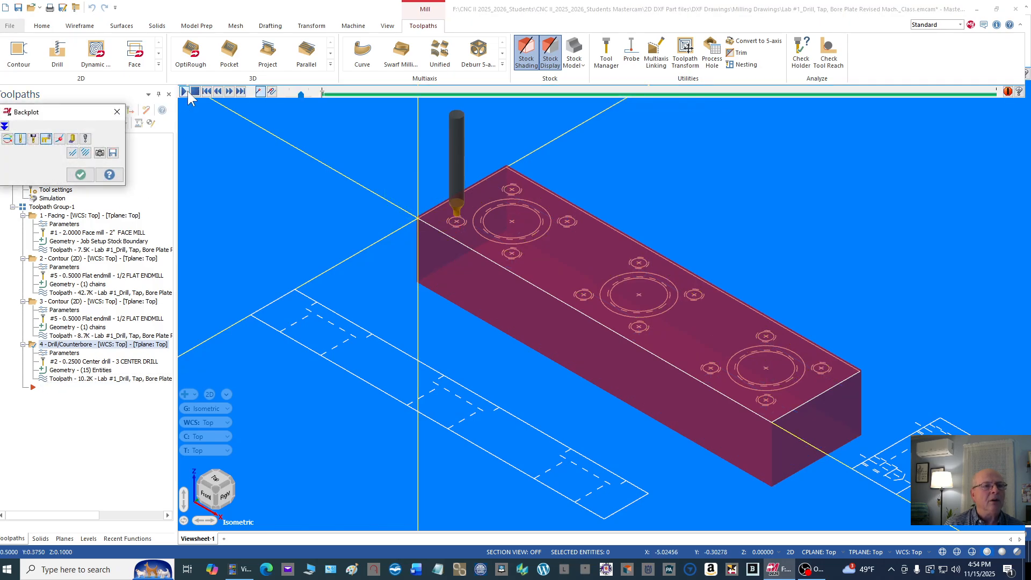
pyautogui.click(183, 95)
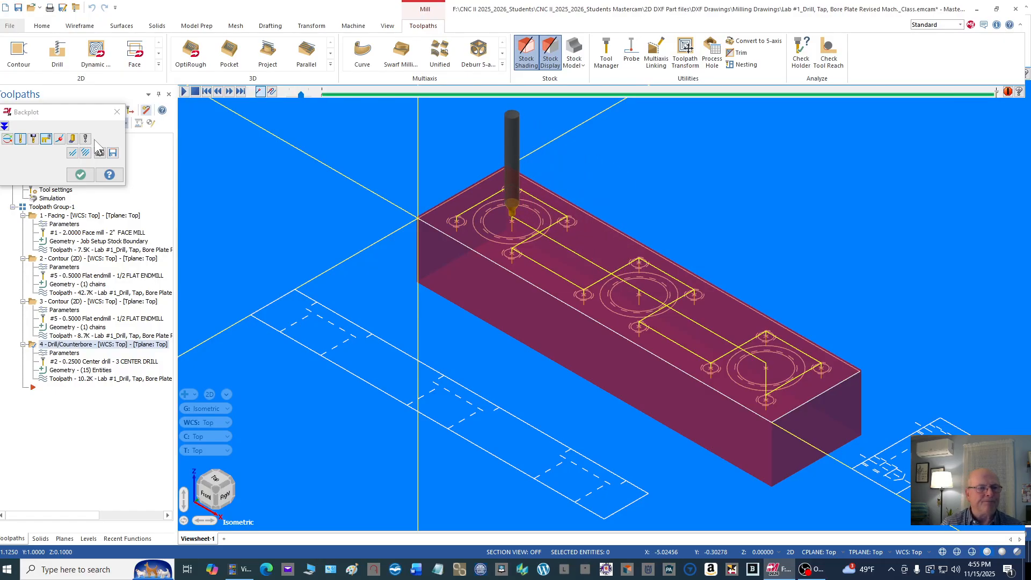
pyautogui.click(80, 175)
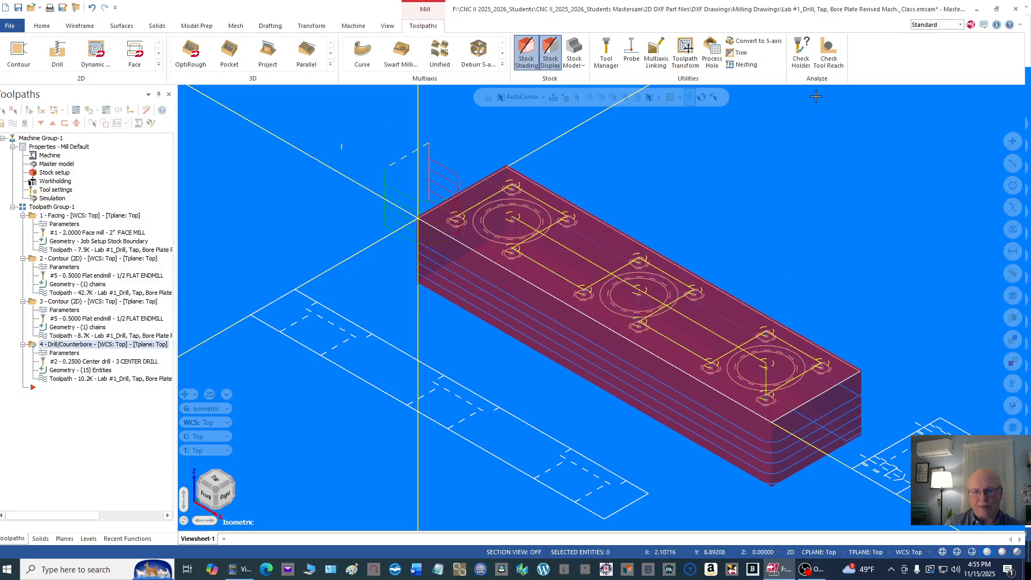
pyautogui.rightClick(706, 169)
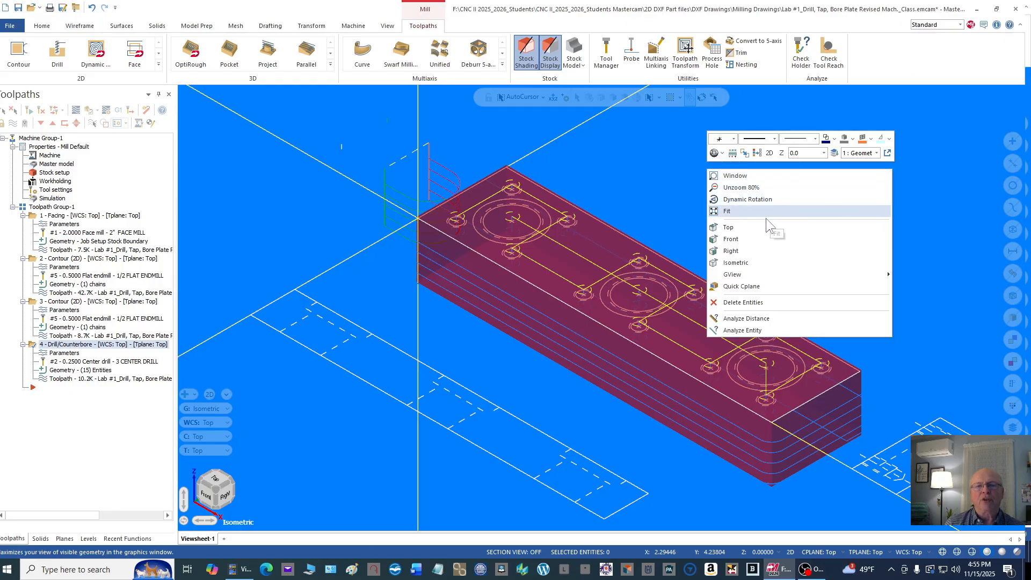
pyautogui.click(755, 226)
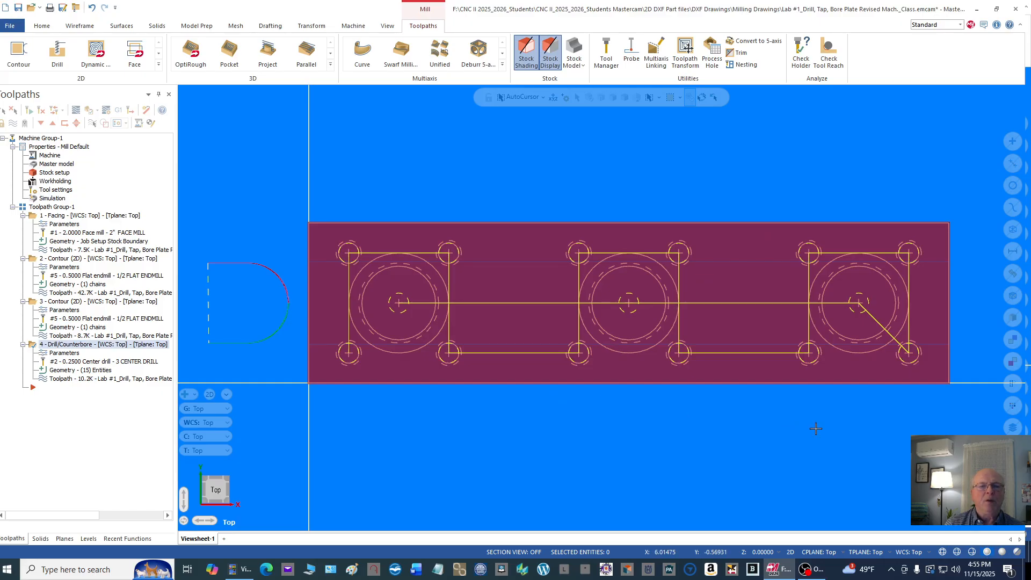
# Step: Start a new drill toolpath and pick the centers of the four holes around the first bore, clockwise from the lower-left hole
pyautogui.scroll(1, 786, 384)
pyautogui.scroll(2, 728, 326)
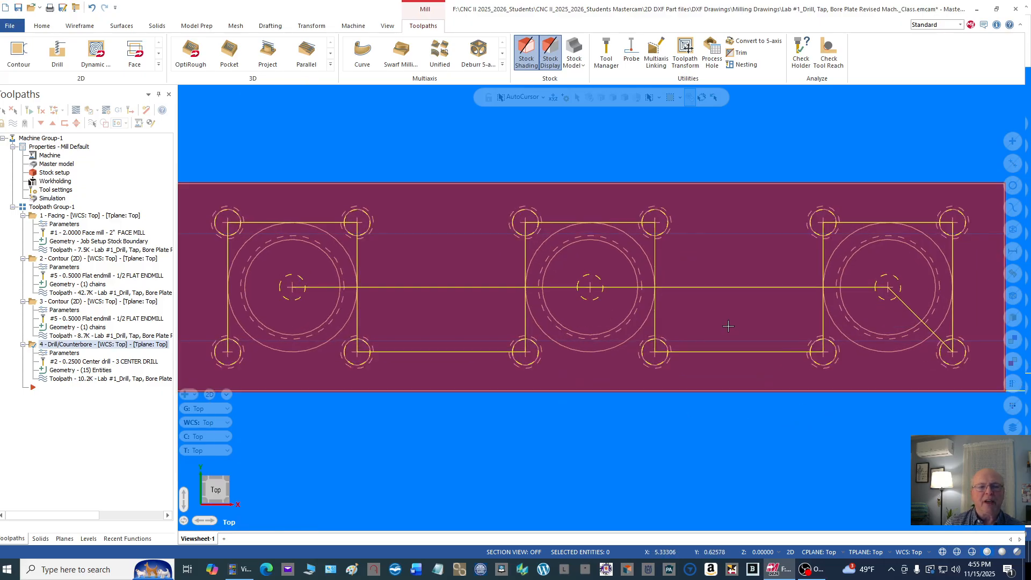
pyautogui.scroll(-1, 730, 324)
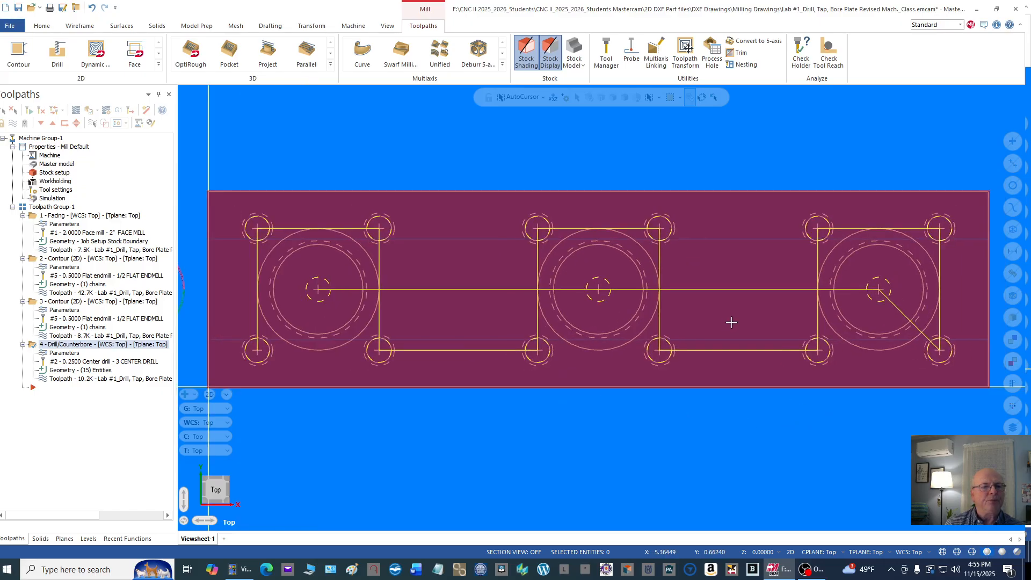
pyautogui.rightClick(137, 137)
pyautogui.moveTo(226, 145)
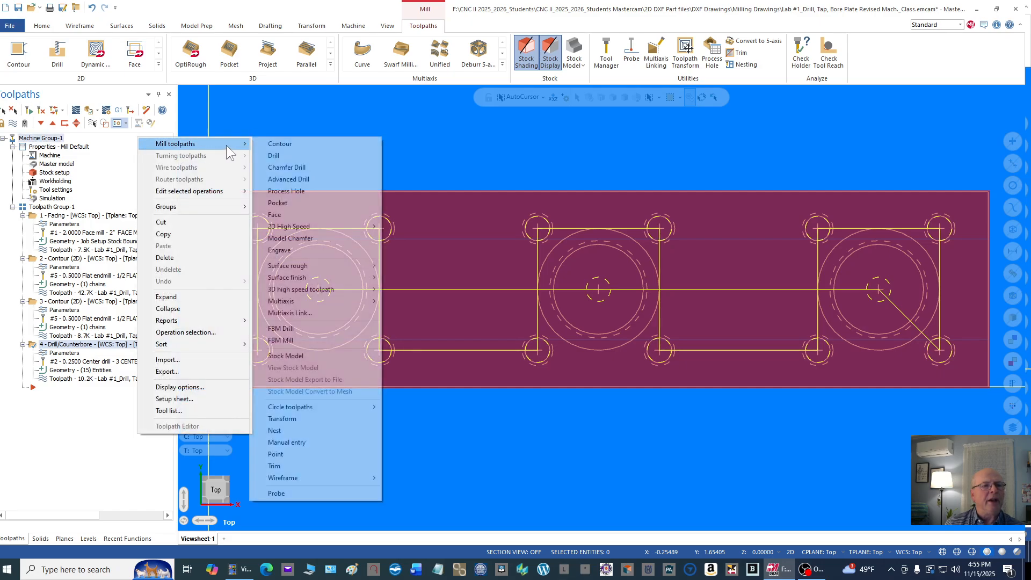
pyautogui.click(295, 156)
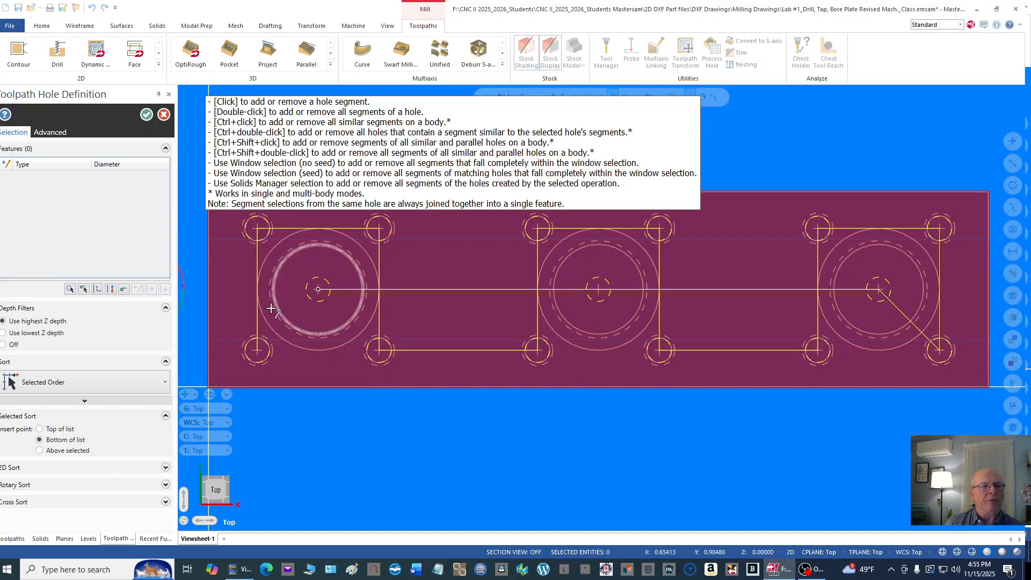
pyautogui.scroll(-1, 341, 437)
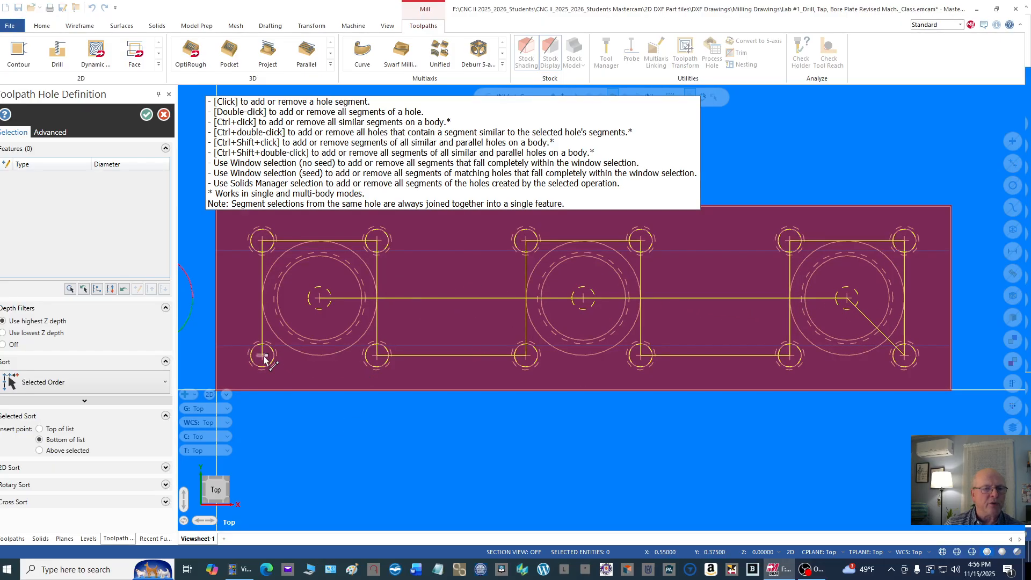
pyautogui.scroll(2, 263, 360)
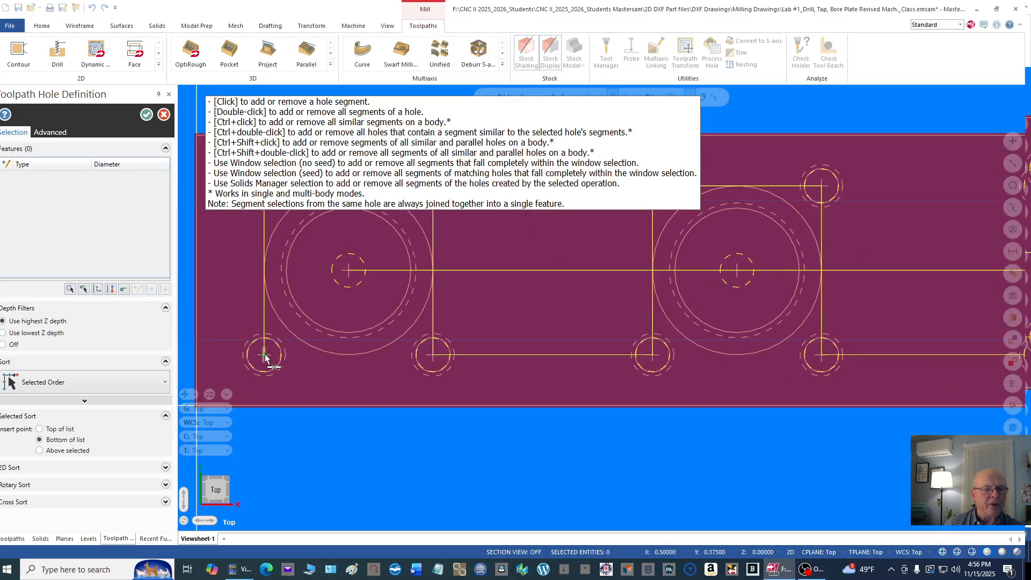
pyautogui.click(264, 358)
pyautogui.scroll(-2, 316, 403)
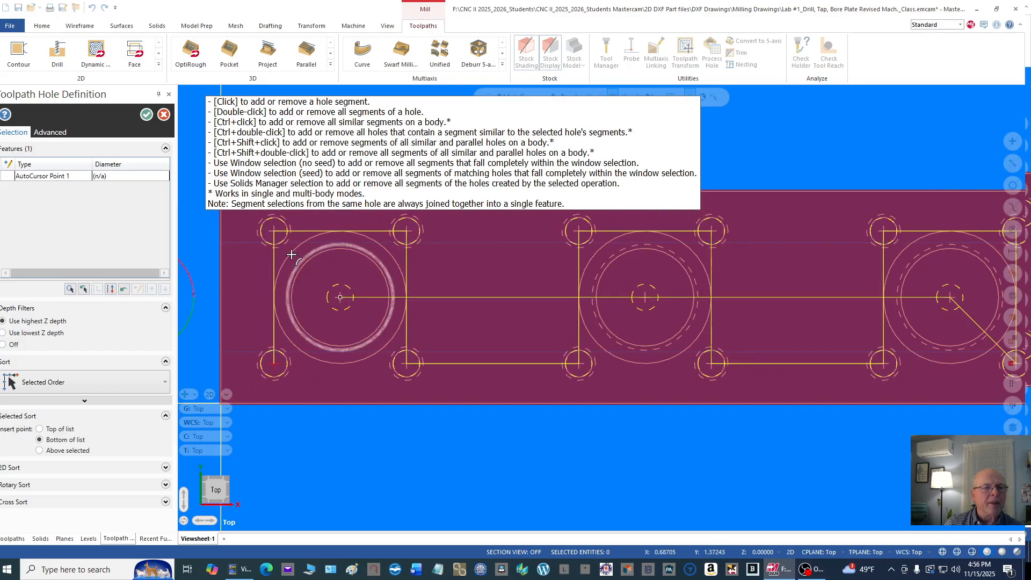
pyautogui.click(275, 233)
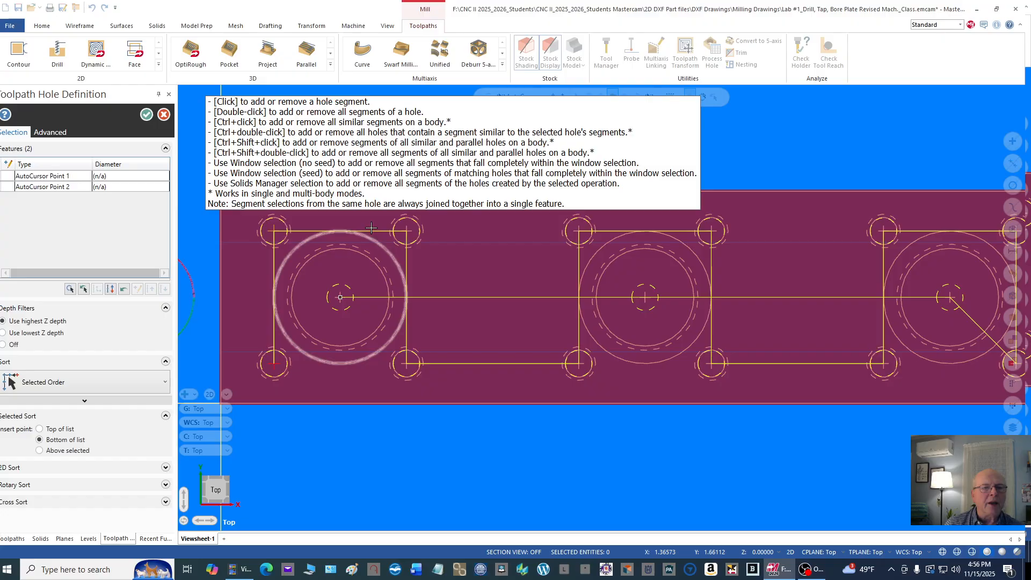
pyautogui.click(406, 232)
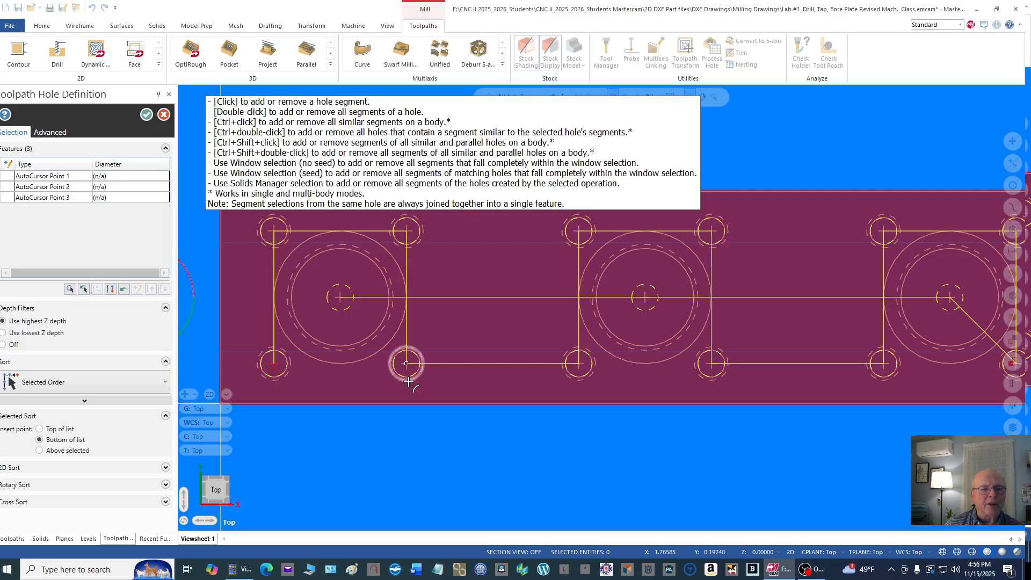
pyautogui.scroll(1, 407, 375)
pyautogui.scroll(1, 406, 370)
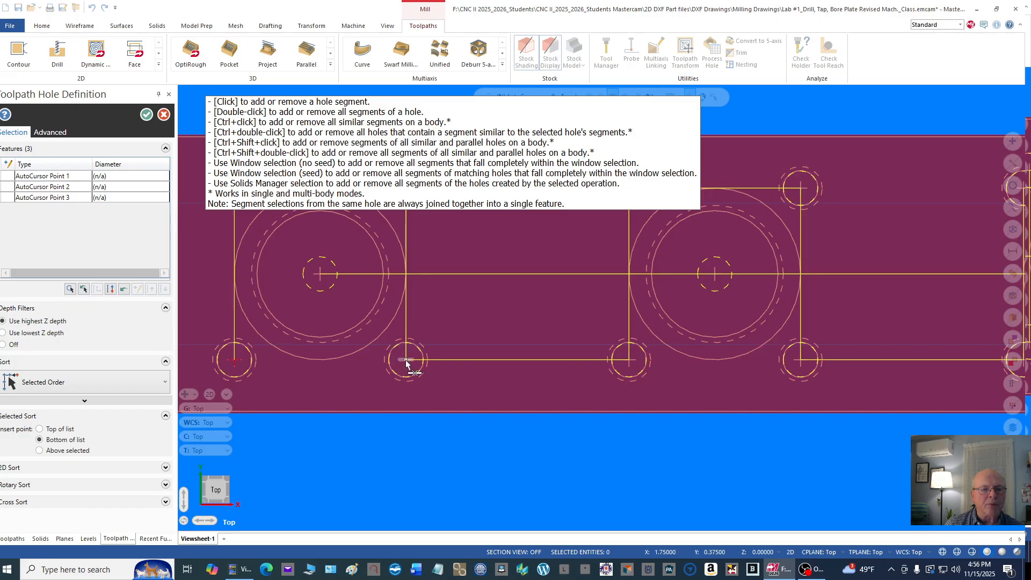
pyautogui.click(405, 362)
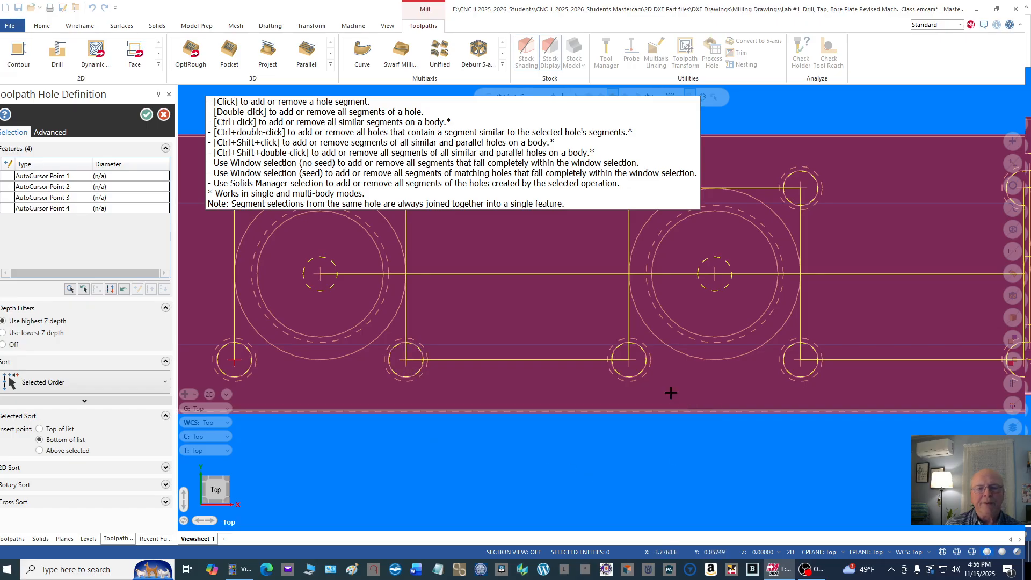
# Step: Add the centers of the four holes around the middle bore to the drill selection, clockwise from the lower-left hole
pyautogui.click(629, 360)
pyautogui.scroll(-3, 629, 364)
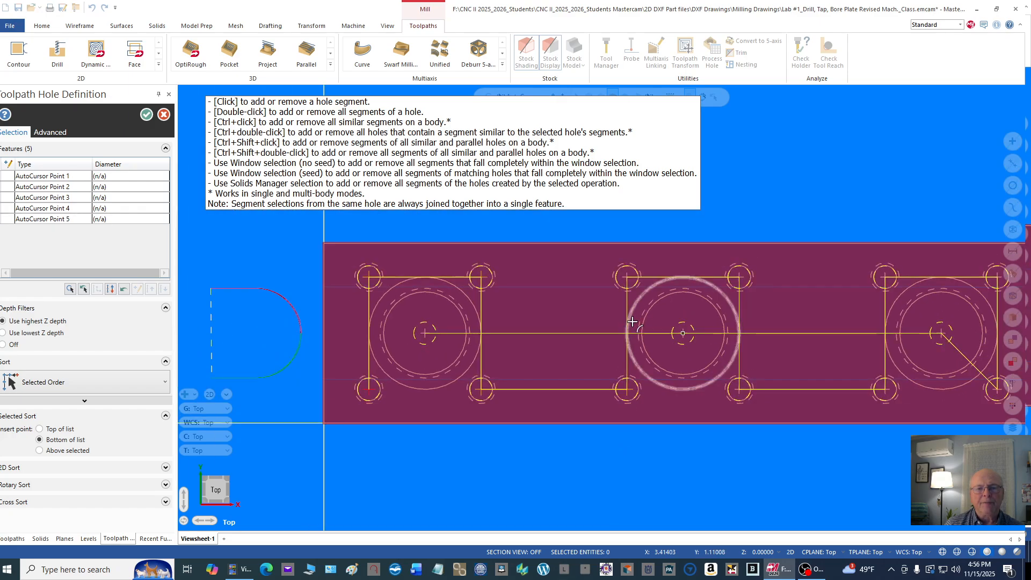
pyautogui.scroll(2, 623, 275)
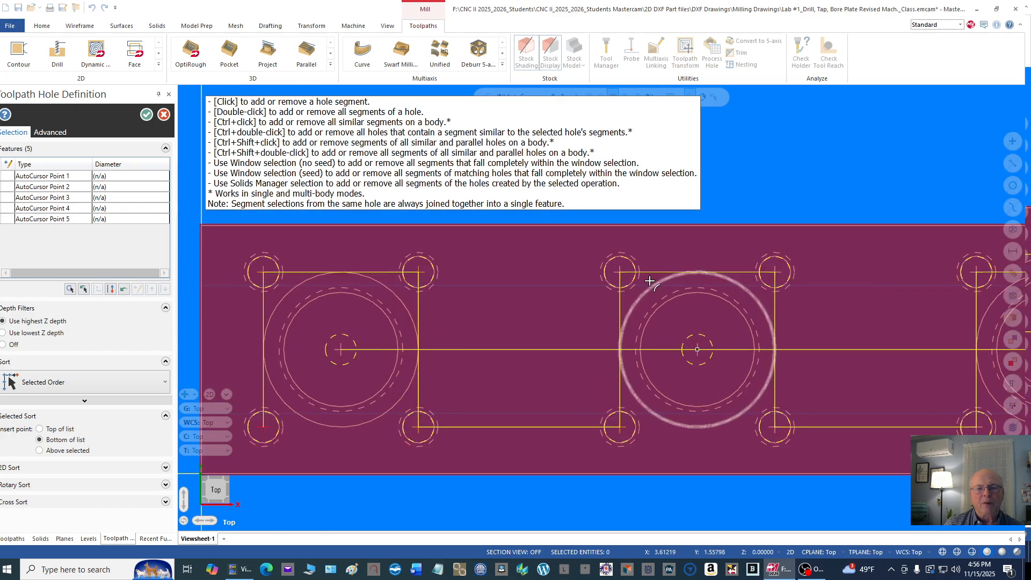
pyautogui.click(620, 274)
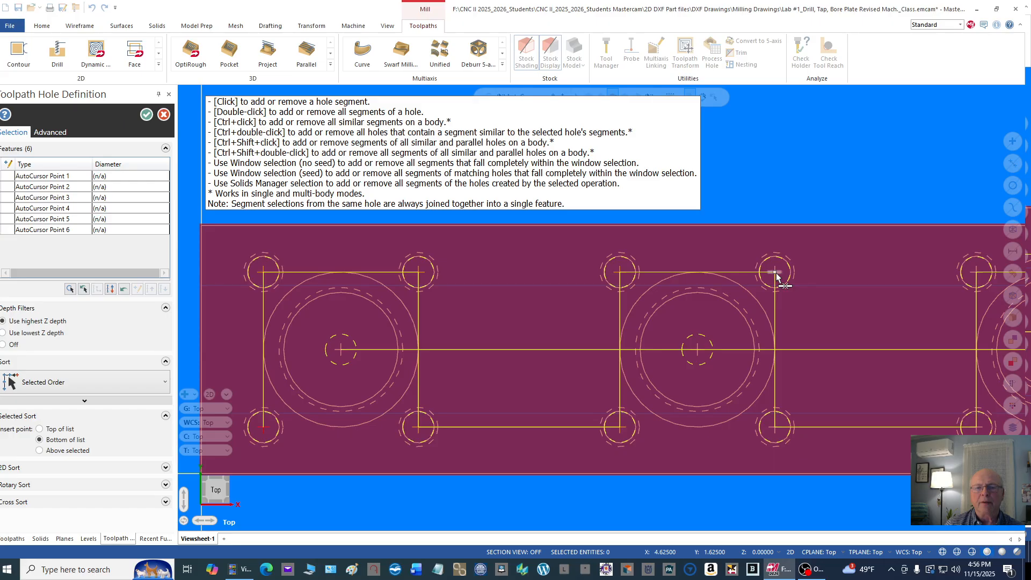
pyautogui.click(775, 273)
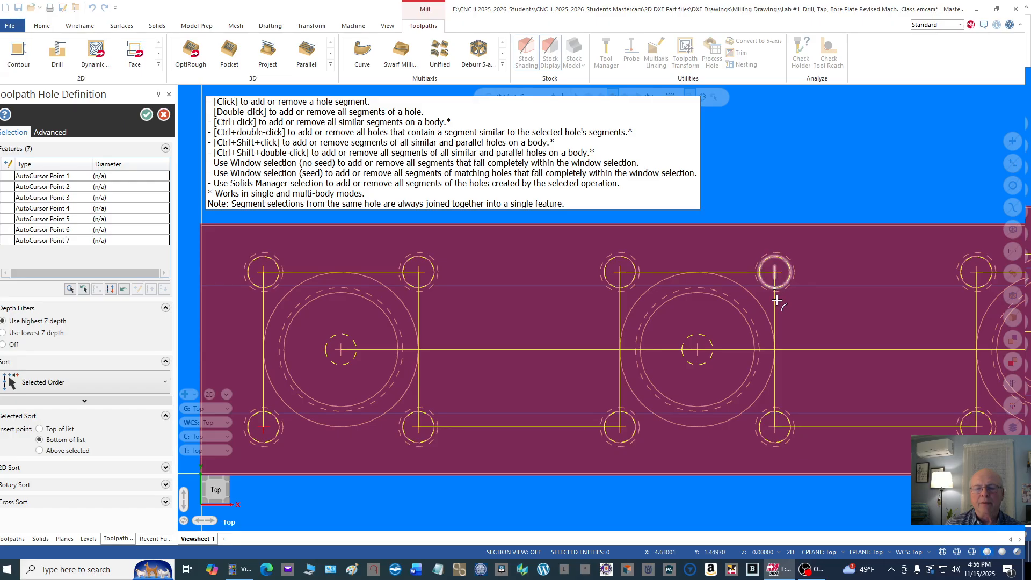
pyautogui.click(774, 429)
pyautogui.scroll(-2, 525, 333)
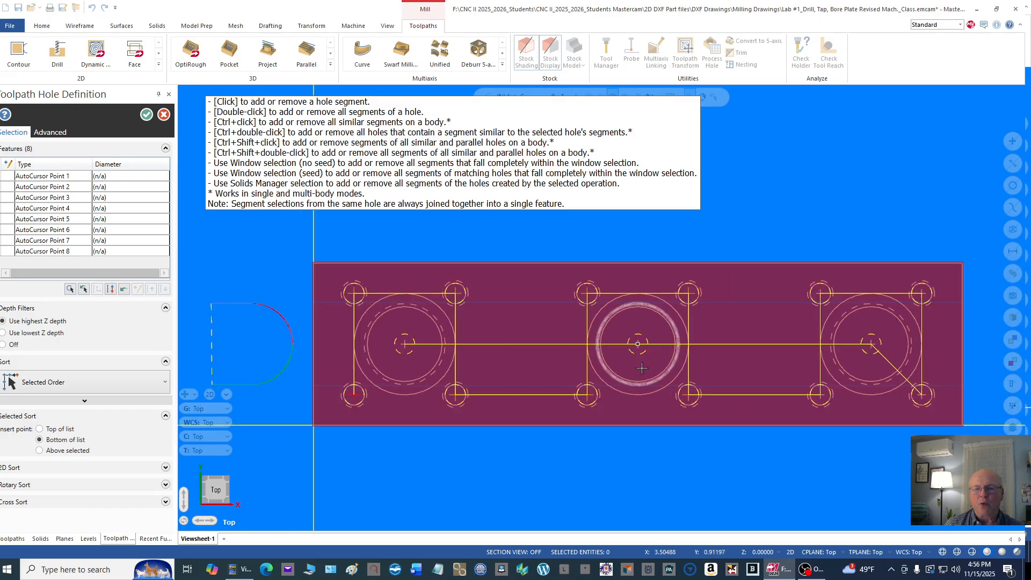
# Step: Add the four hole centers around the third bore, clockwise from the lower-left hole, and accept the hole selection
pyautogui.scroll(2, 821, 396)
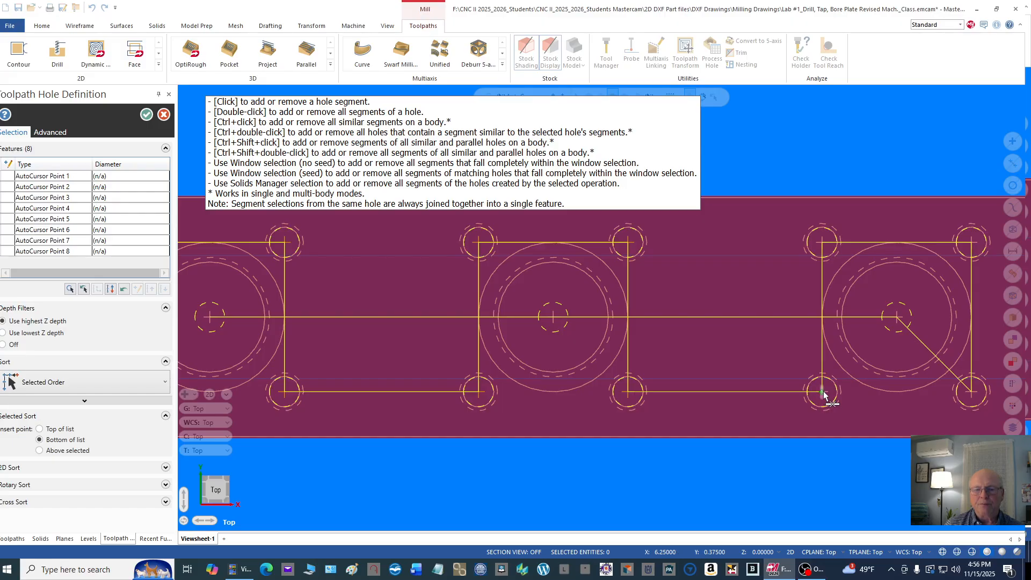
pyautogui.click(823, 395)
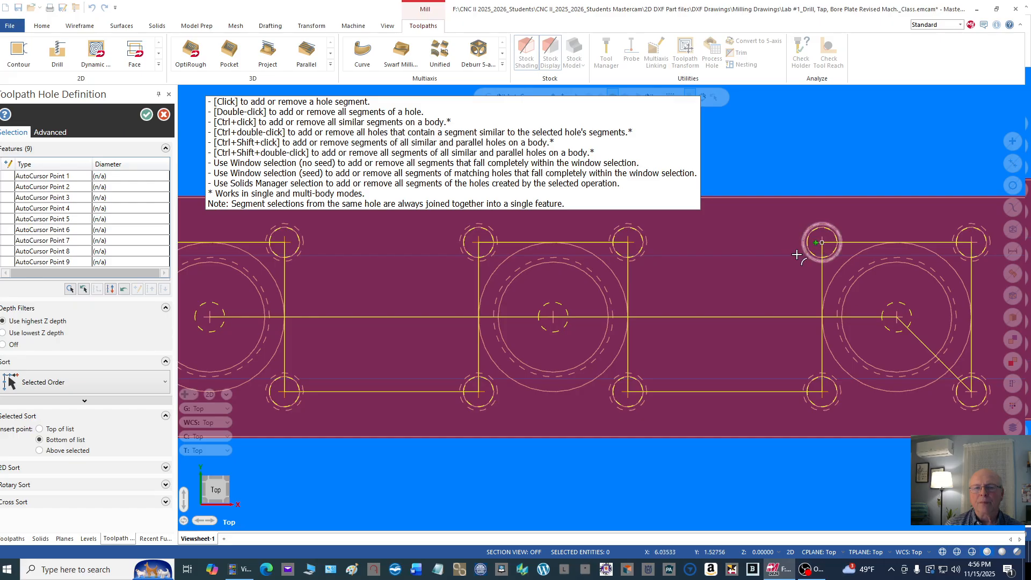
pyautogui.scroll(1, 778, 264)
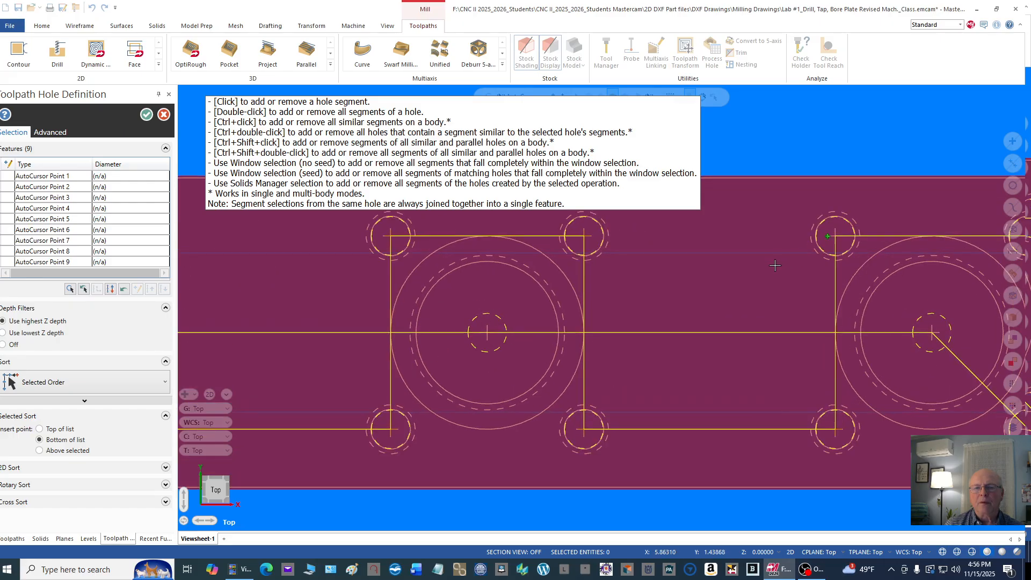
pyautogui.click(836, 238)
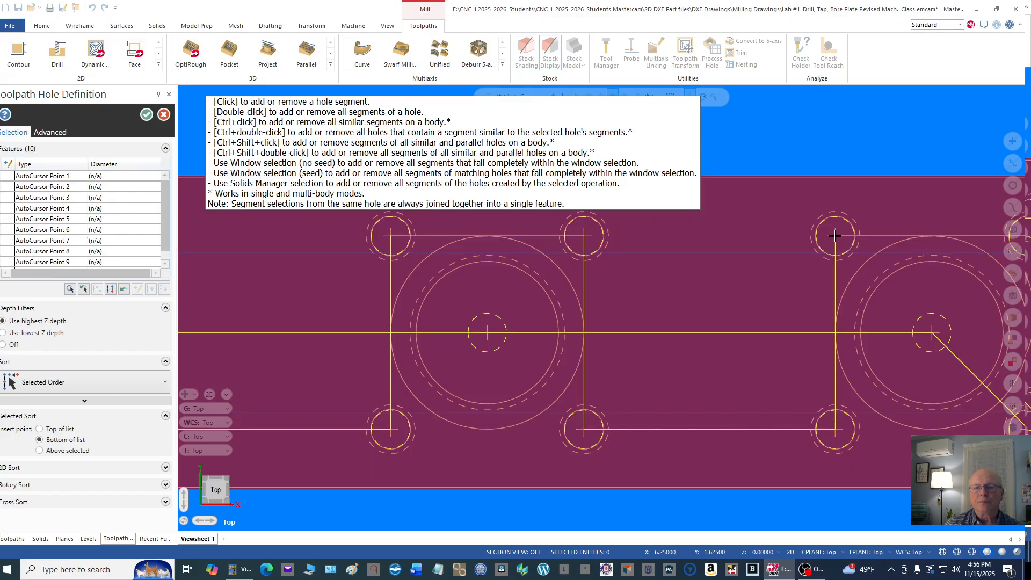
pyautogui.scroll(-2, 773, 265)
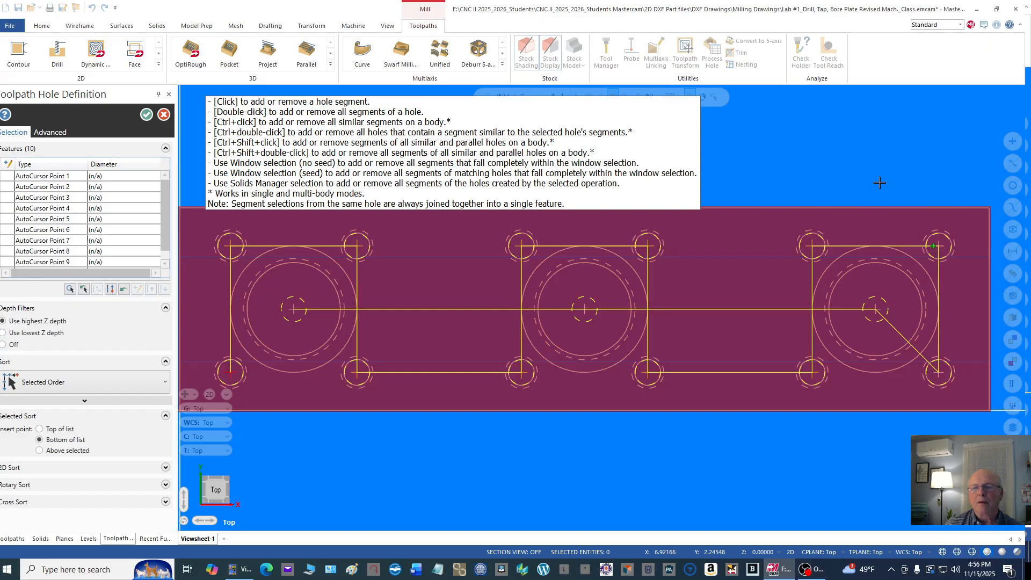
pyautogui.scroll(-1, 883, 173)
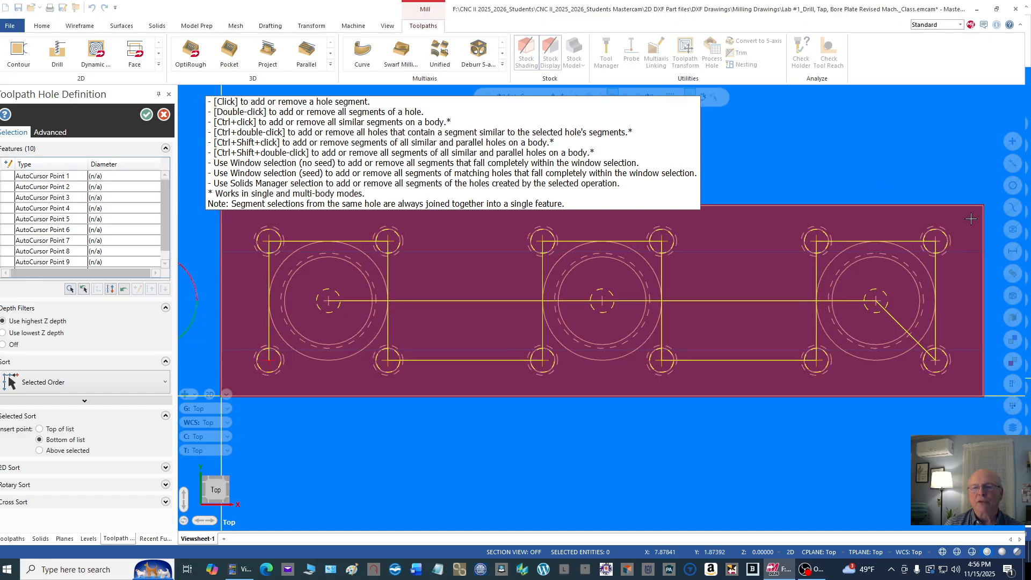
pyautogui.scroll(2, 961, 236)
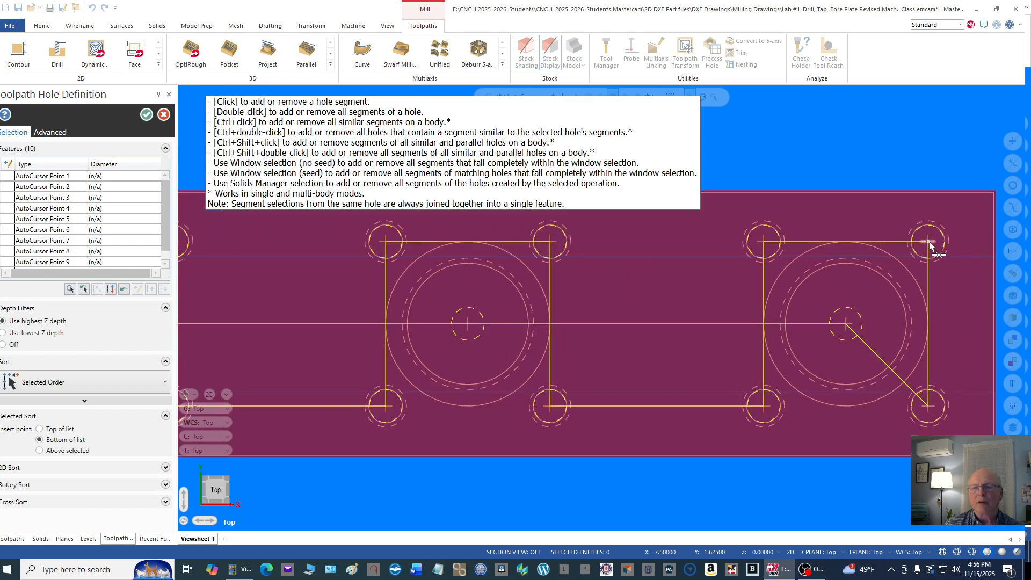
pyautogui.click(929, 244)
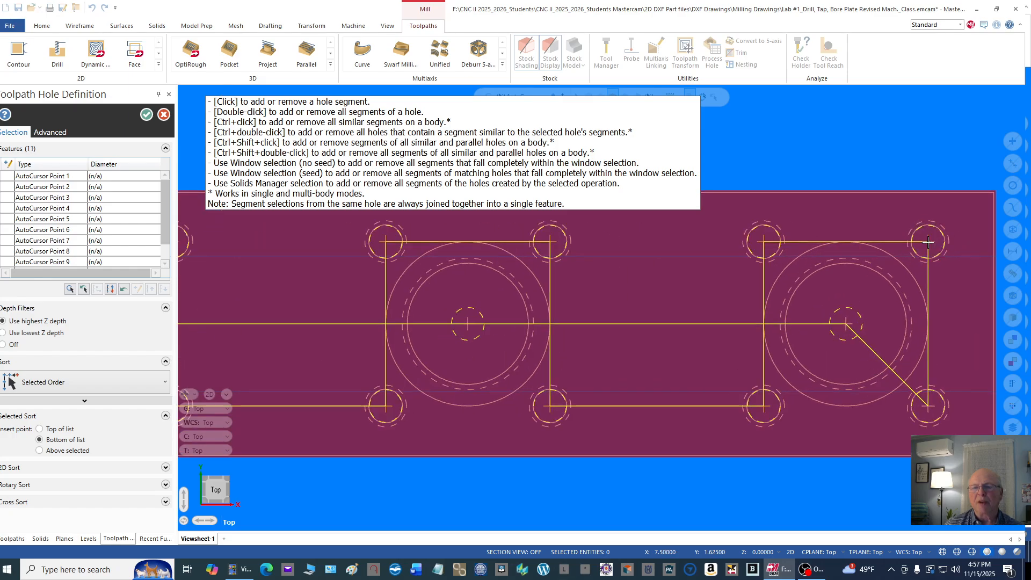
pyautogui.click(929, 407)
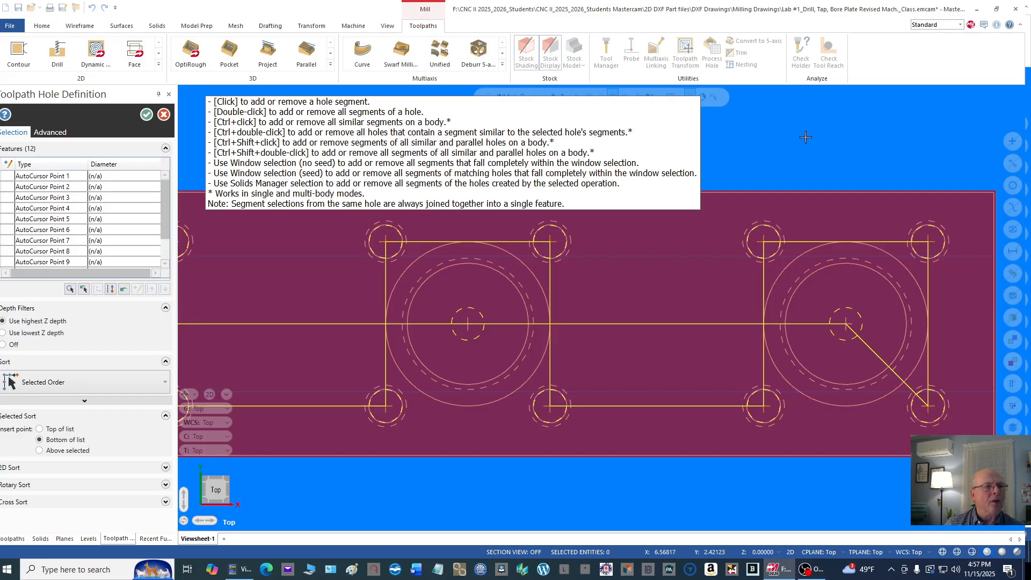
pyautogui.moveTo(159, 197); pyautogui.dragTo(157, 228)
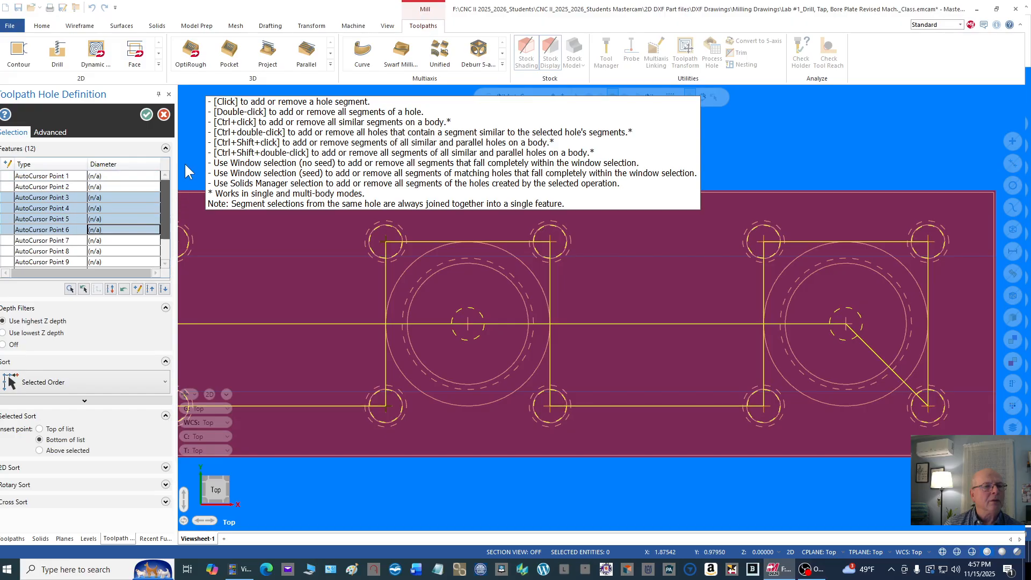
pyautogui.click(117, 145)
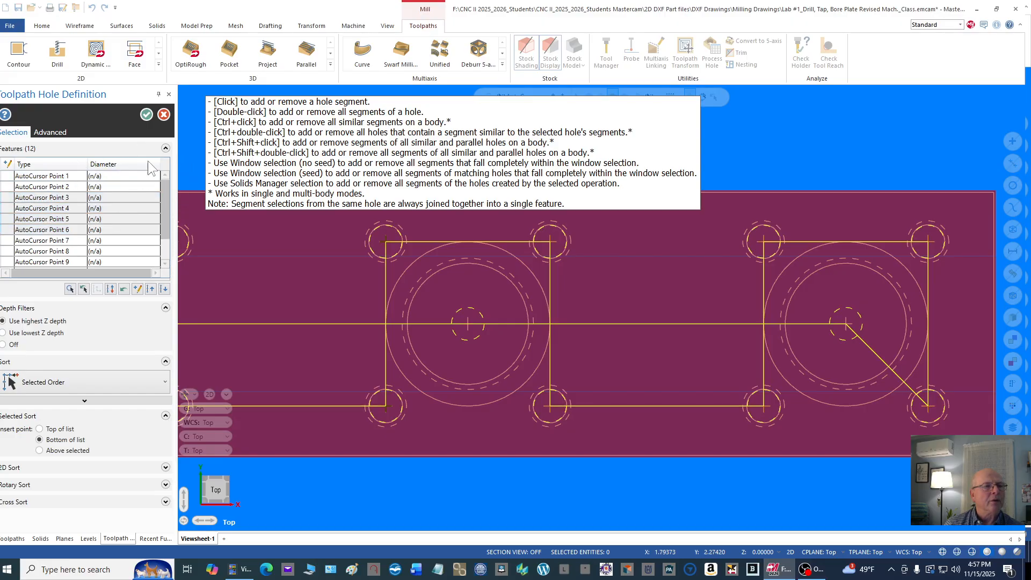
pyautogui.click(146, 114)
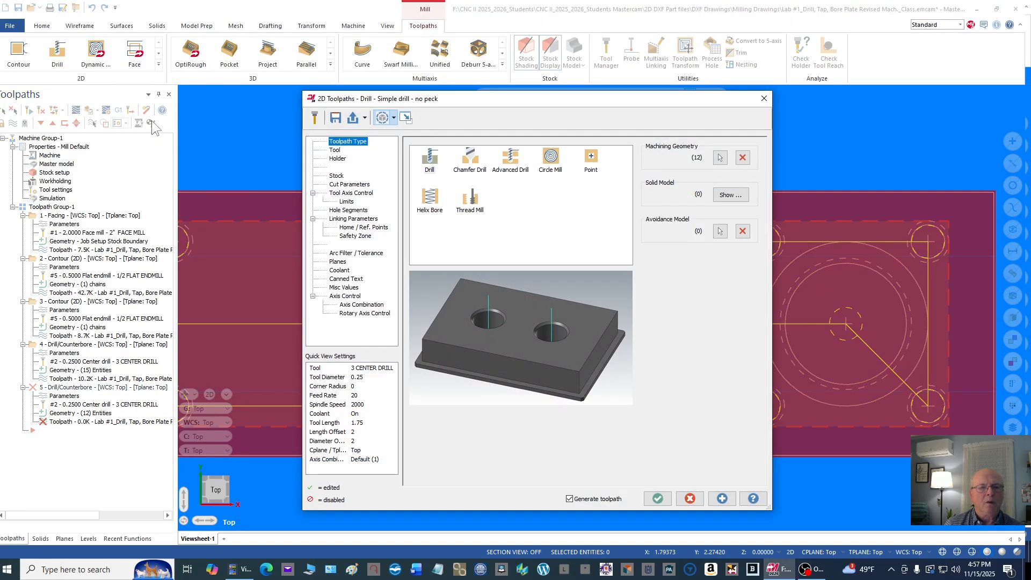
# Step: Choose tool 3, the LTR. F DRILL, for the drill operation and assign it the B2C3-0016 holder
pyautogui.click(335, 150)
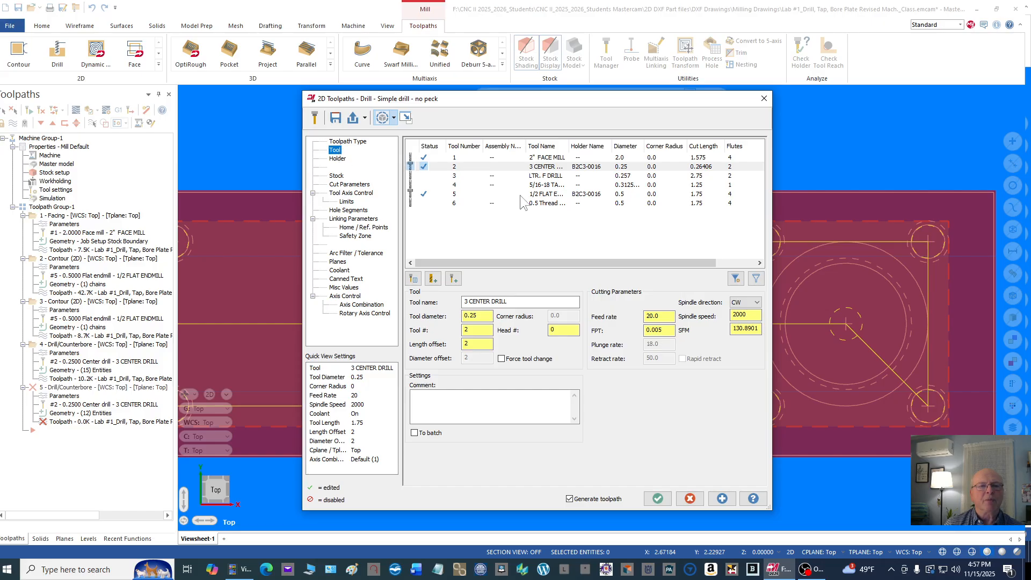
pyautogui.click(538, 178)
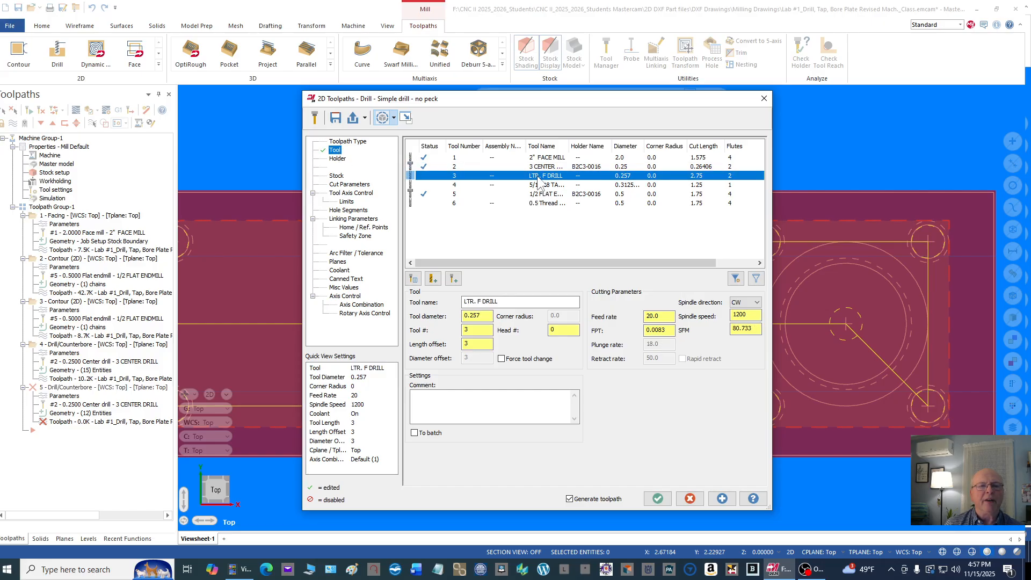
pyautogui.click(336, 161)
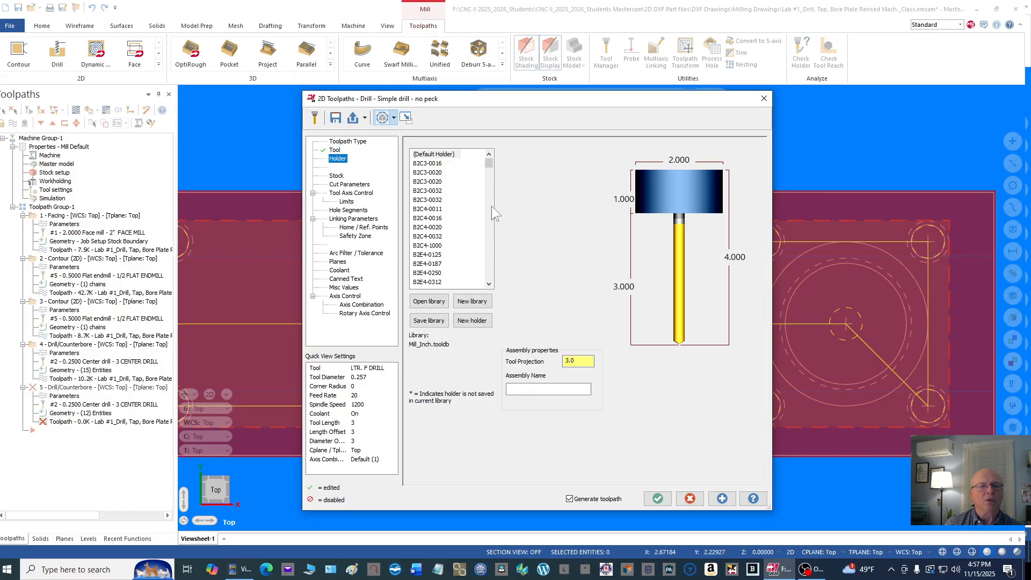
pyautogui.click(434, 165)
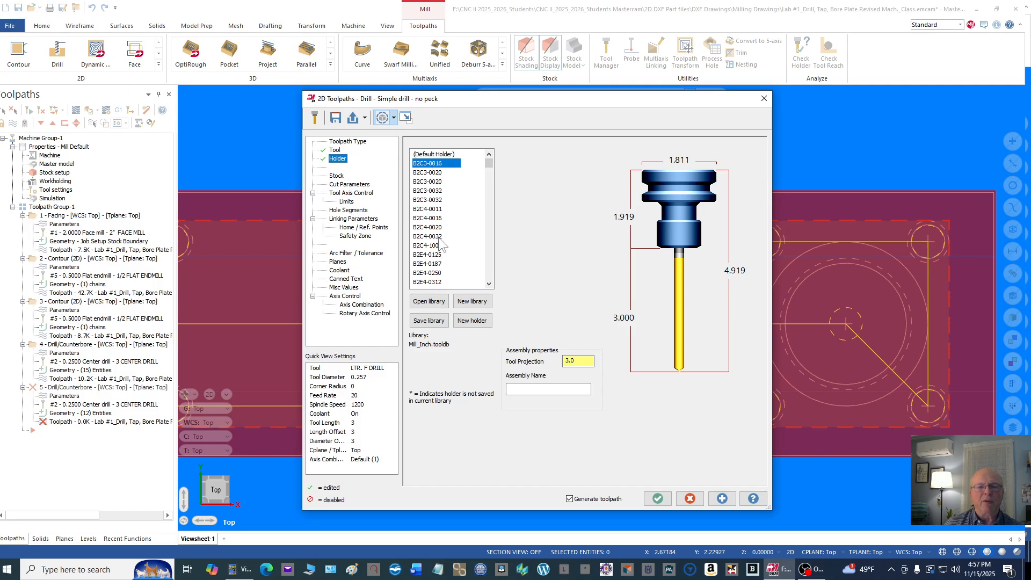
# Step: Try to set the letter F drill's tool projection to 2.5
pyautogui.click(581, 362)
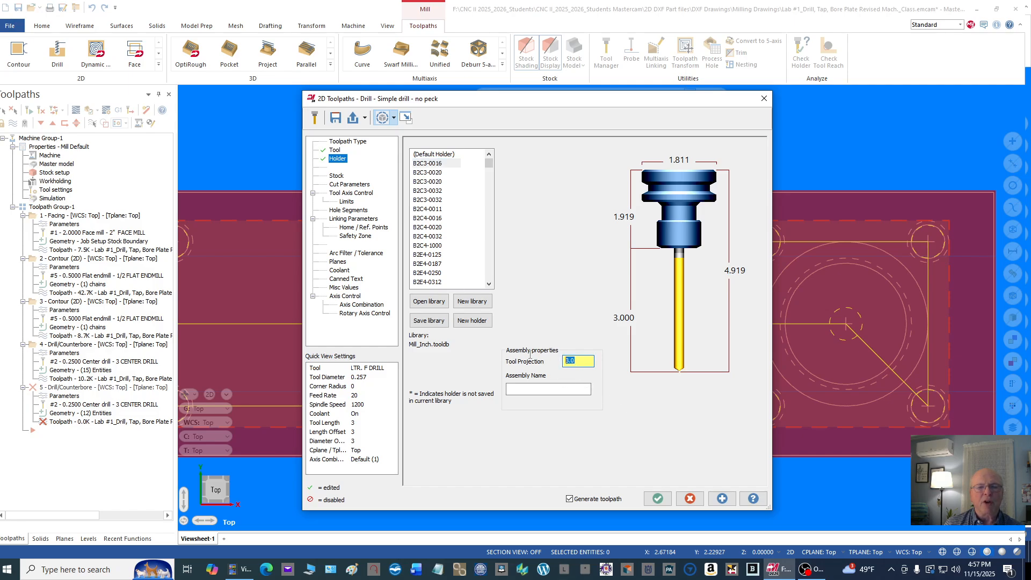
pyautogui.write('2.5')
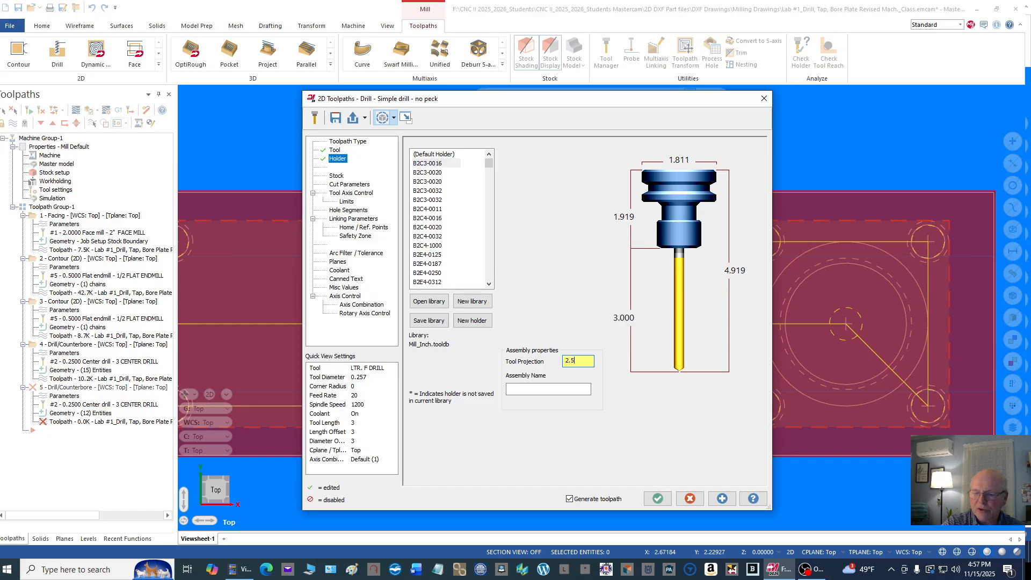
pyautogui.press('Return')
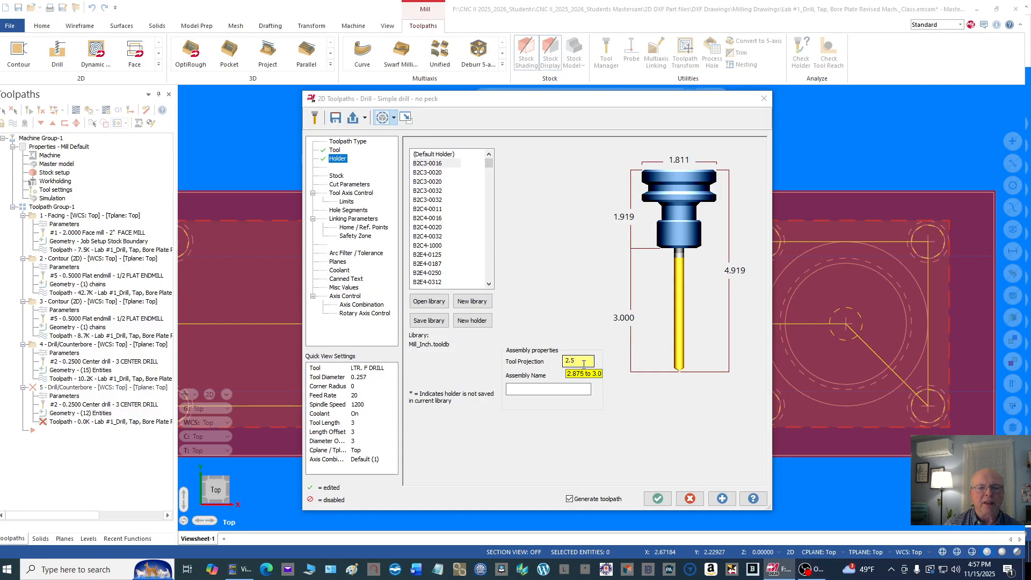
# Step: Set the letter F drill's tool projection to 2.875
pyautogui.moveTo(584, 364); pyautogui.dragTo(558, 356)
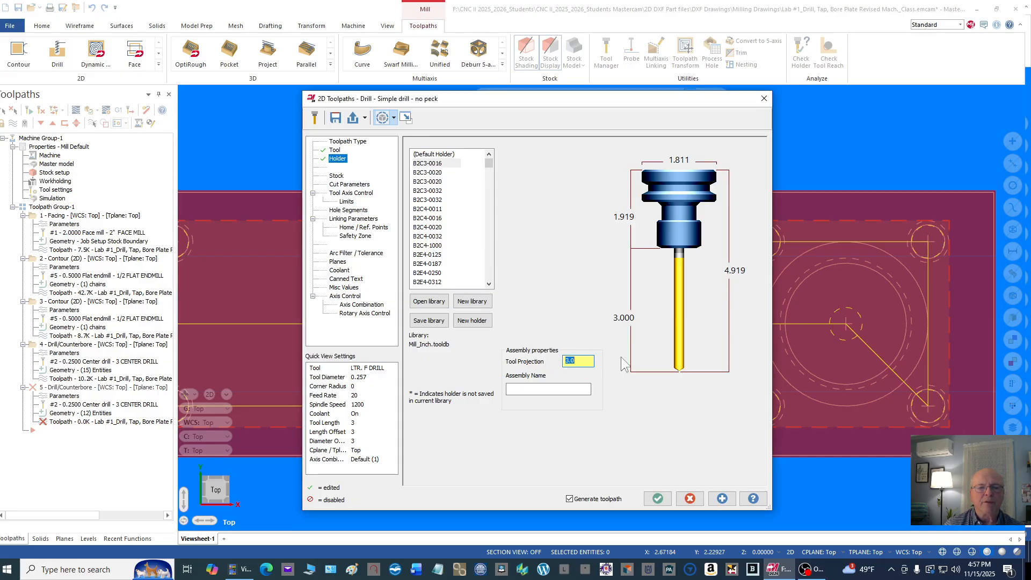
pyautogui.write('2.8')
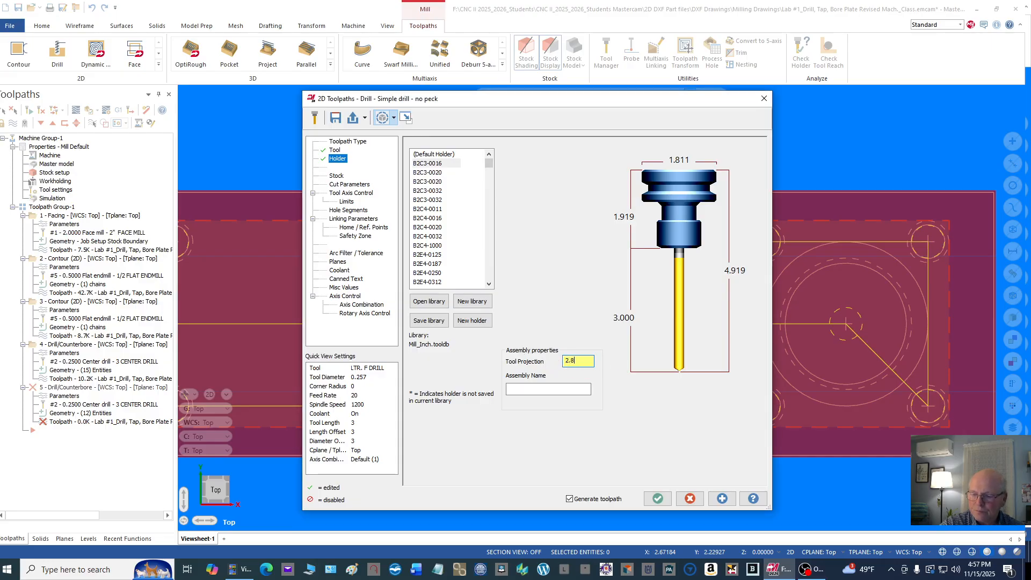
pyautogui.write('75')
pyautogui.press('Return')
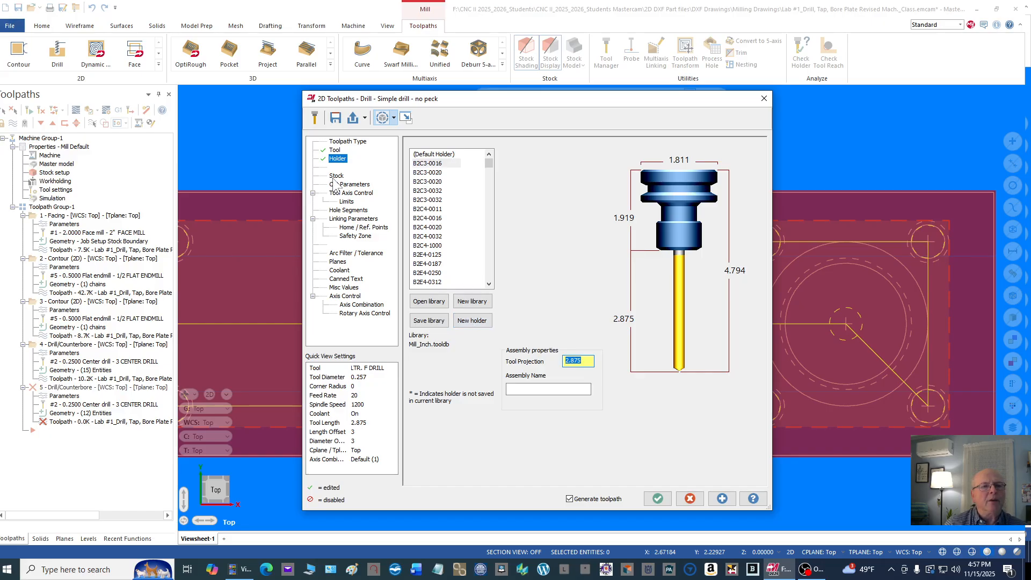
# Step: Change the drill operation's cycle to Peck Drill in its cut parameters
pyautogui.click(364, 186)
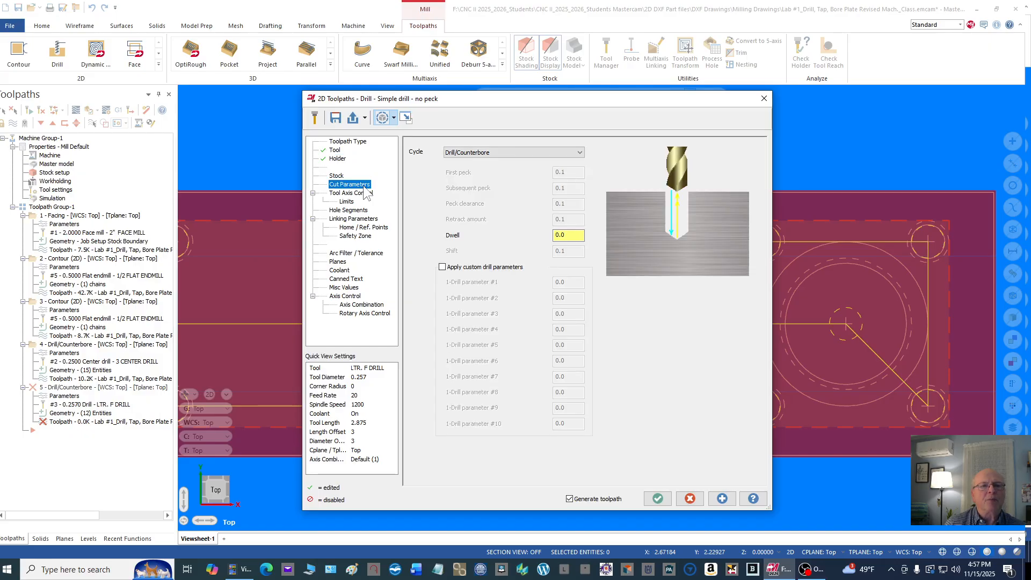
pyautogui.click(579, 153)
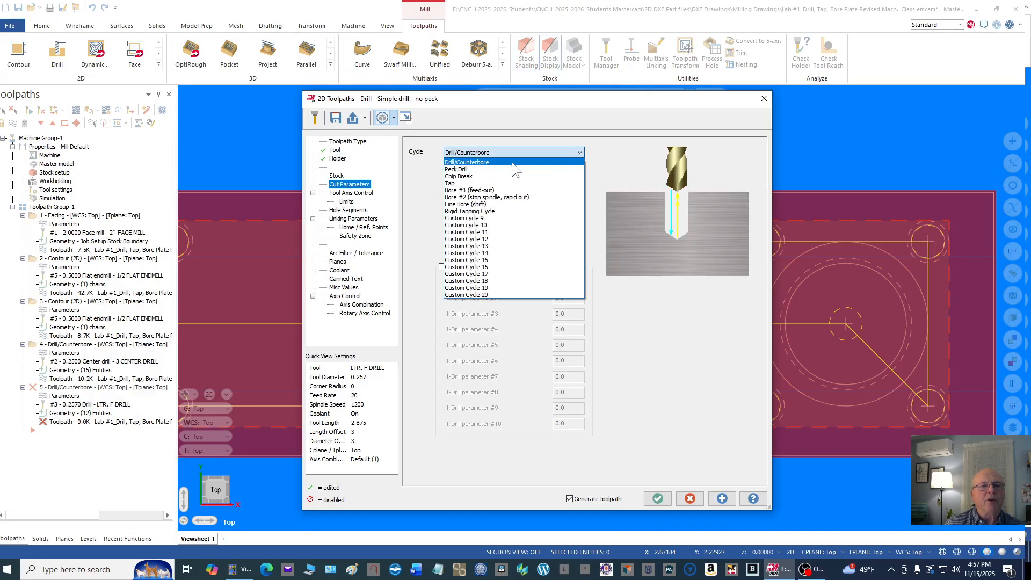
pyautogui.click(493, 167)
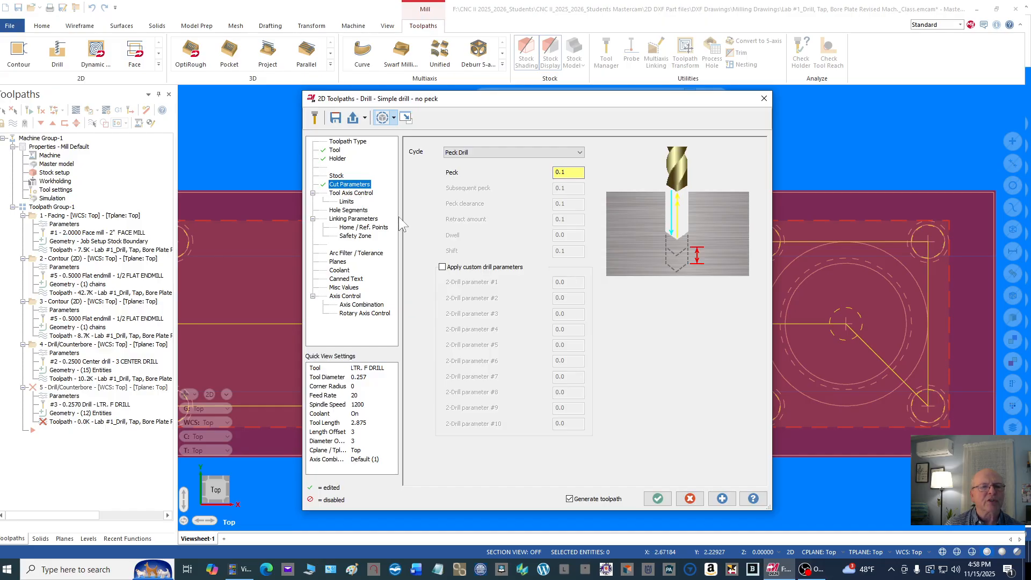
# Step: Set the top of stock to 0 and the drilling depth to -.850, check the coolant settings and accept the operation
pyautogui.click(361, 220)
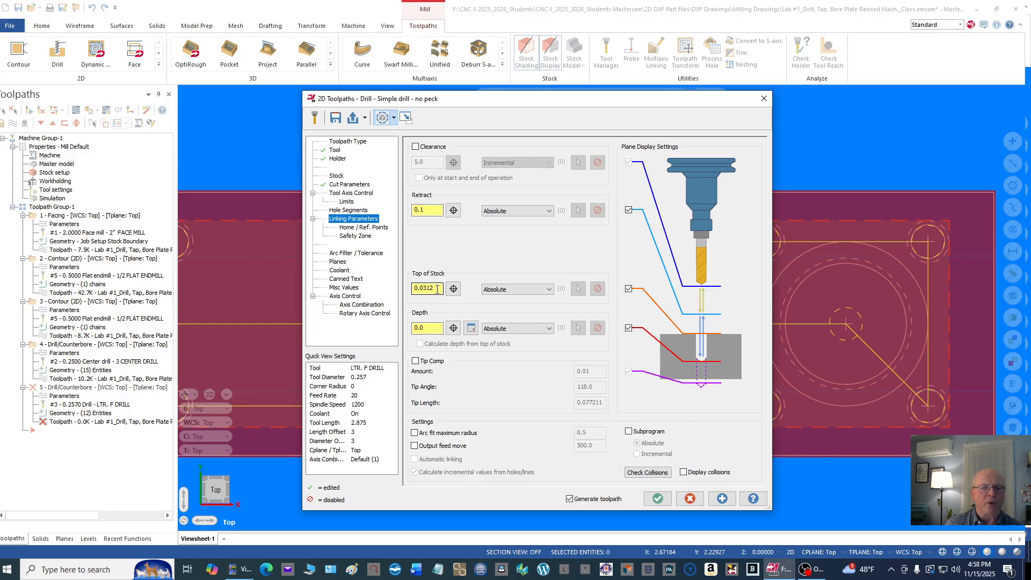
pyautogui.moveTo(436, 289); pyautogui.dragTo(390, 289)
pyautogui.write('0.')
pyautogui.moveTo(436, 324); pyautogui.dragTo(412, 328)
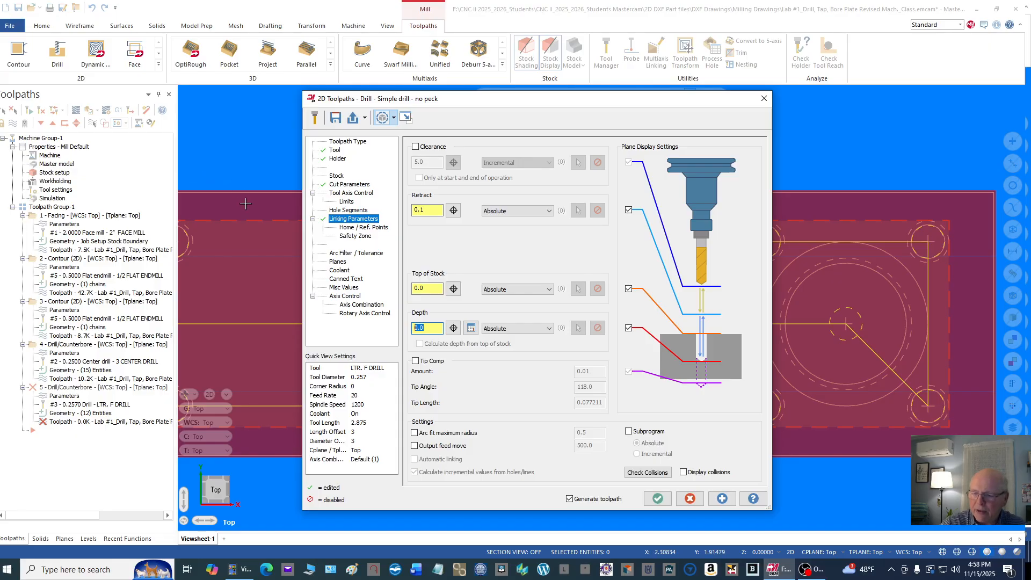
pyautogui.write('-')
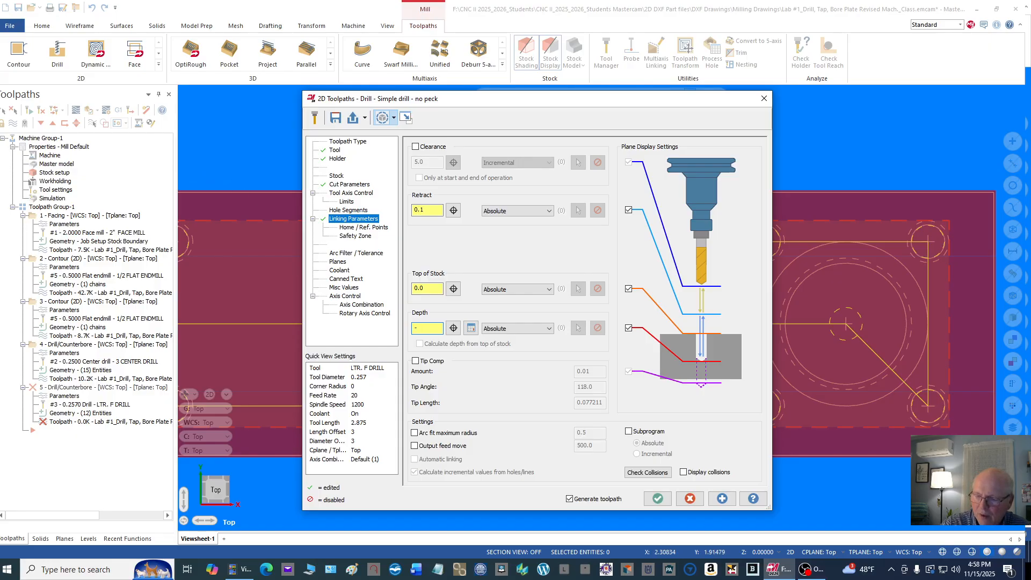
pyautogui.write('.8')
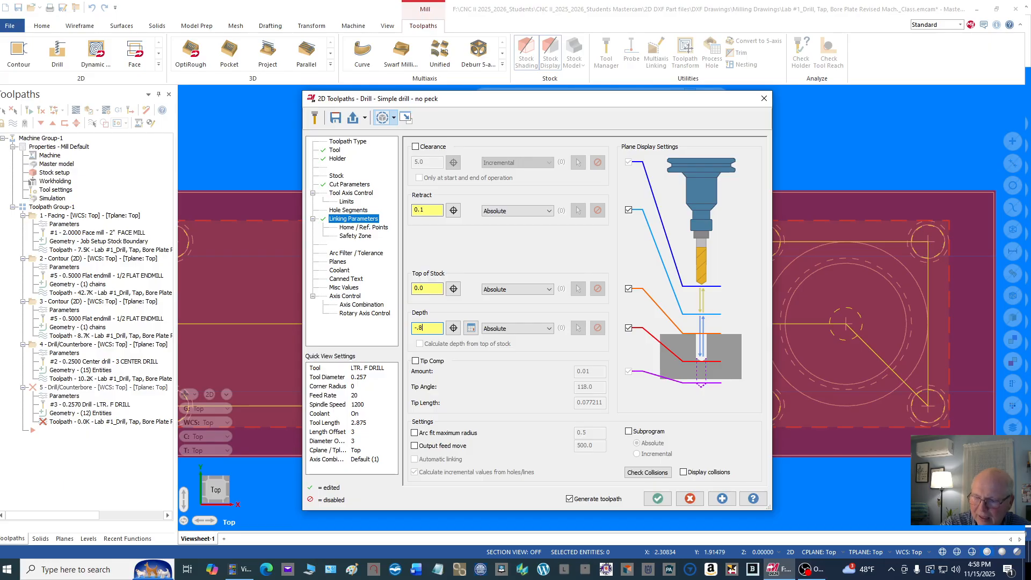
pyautogui.write('50')
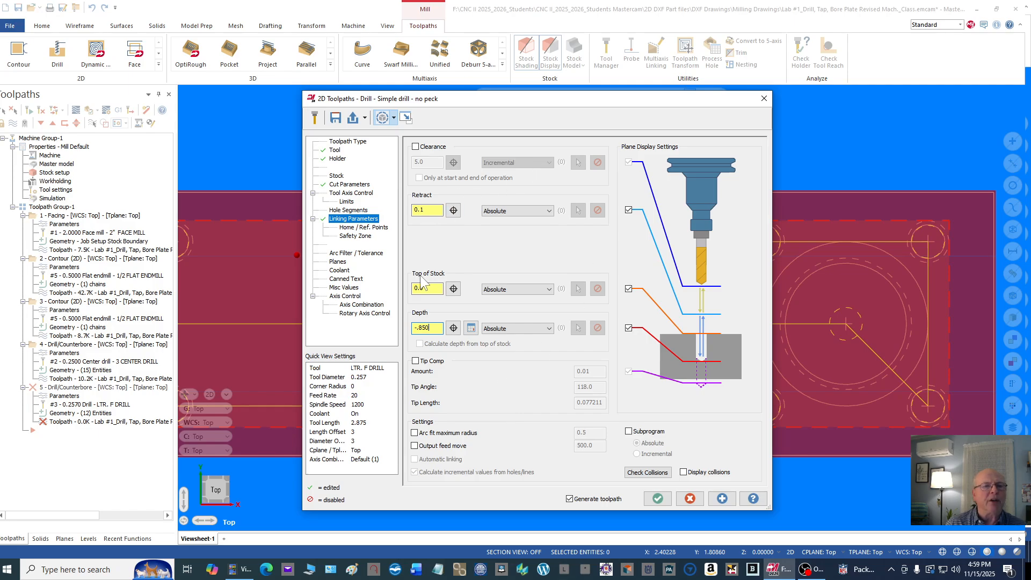
pyautogui.click(343, 271)
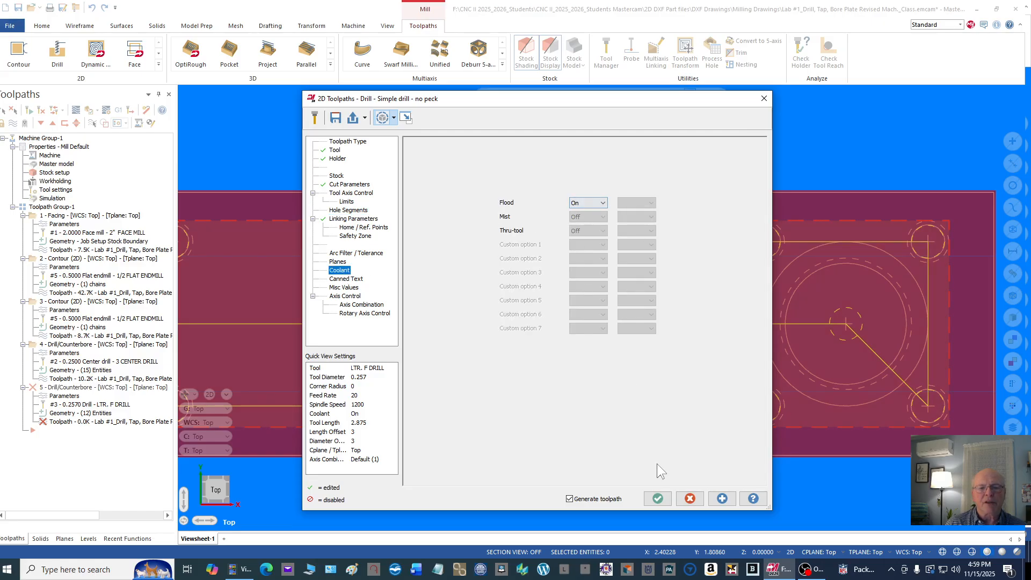
pyautogui.click(658, 498)
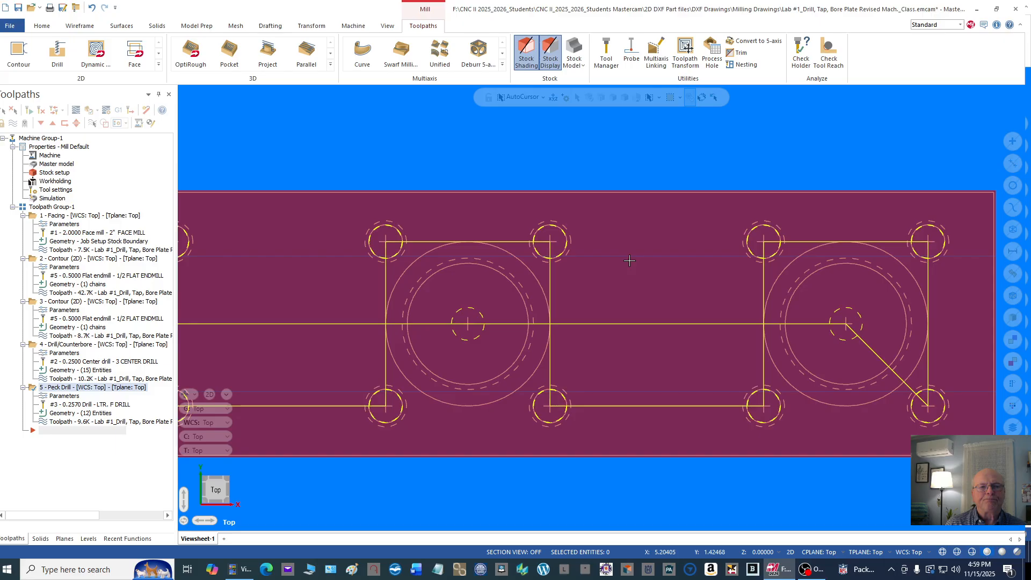
# Step: Switch to the isometric view and backplot the peck drill toolpath through the twelve holes
pyautogui.scroll(-2, 687, 140)
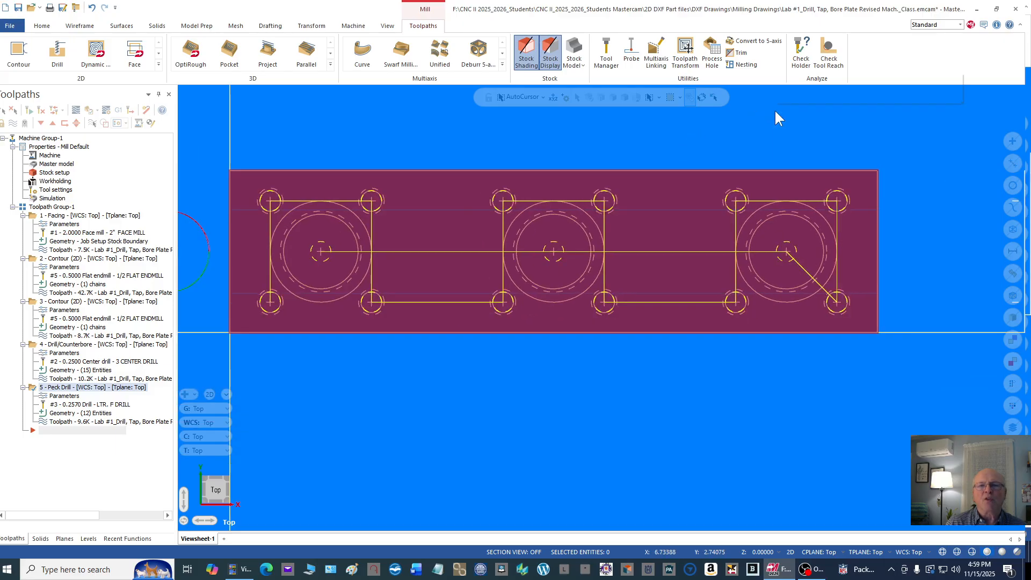
pyautogui.rightClick(774, 109)
pyautogui.click(814, 203)
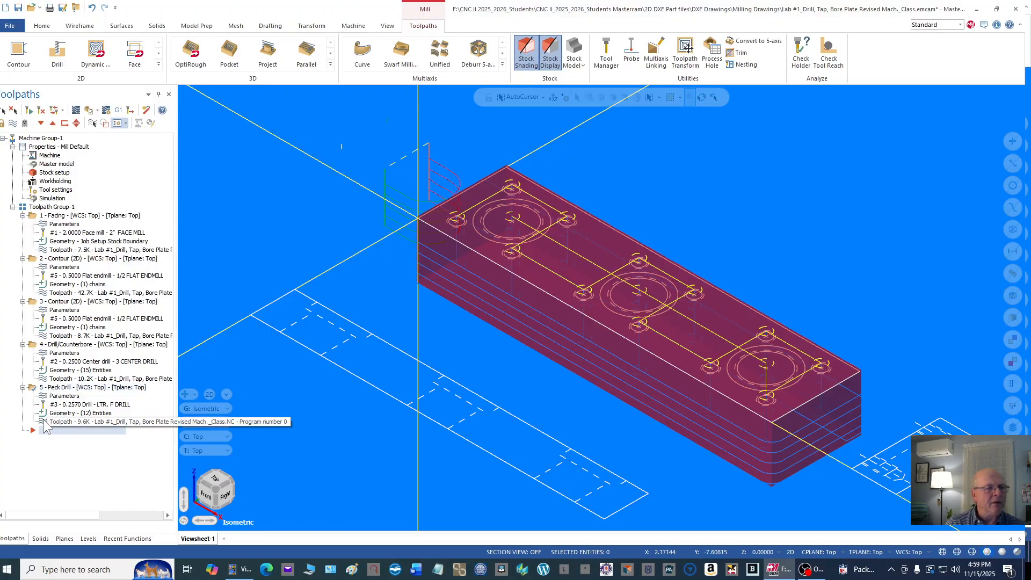
pyautogui.click(184, 92)
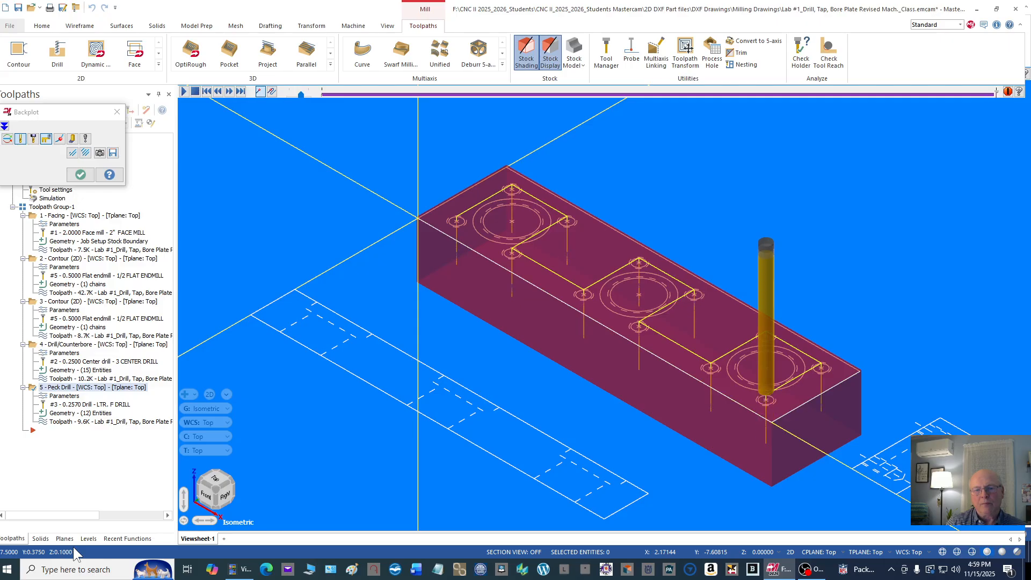
pyautogui.click(79, 175)
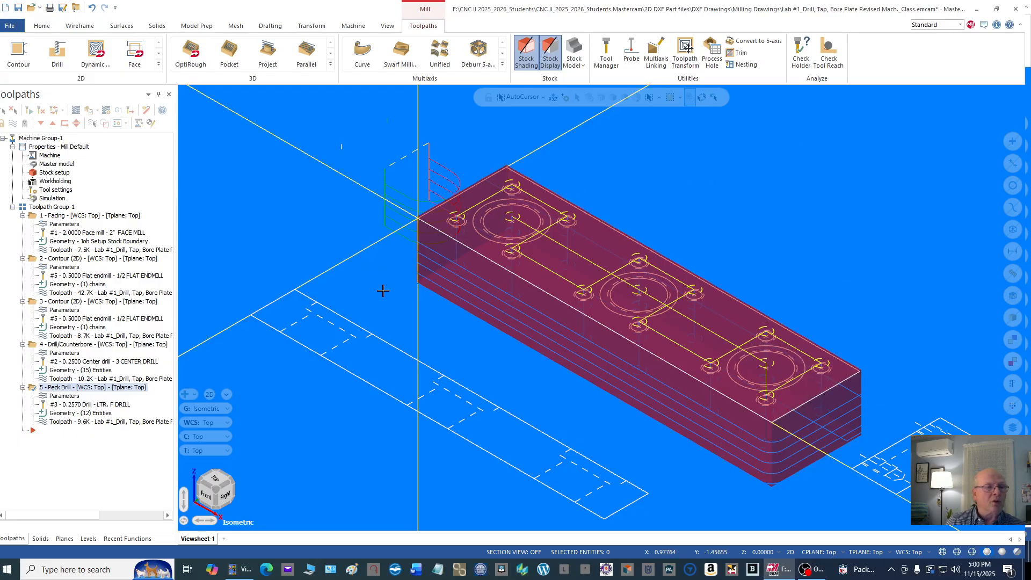
pyautogui.rightClick(150, 140)
pyautogui.moveTo(231, 147)
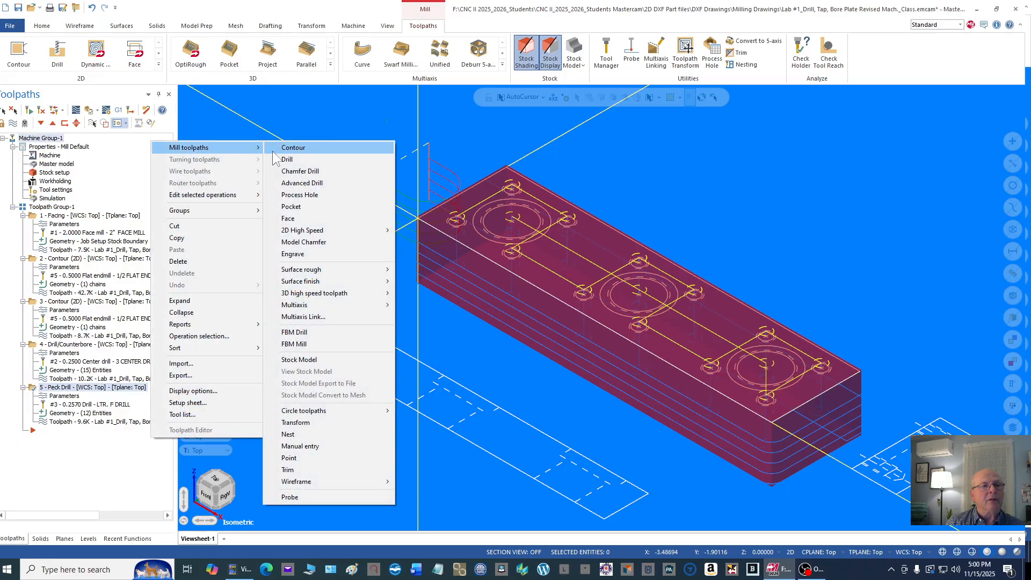
pyautogui.click(300, 160)
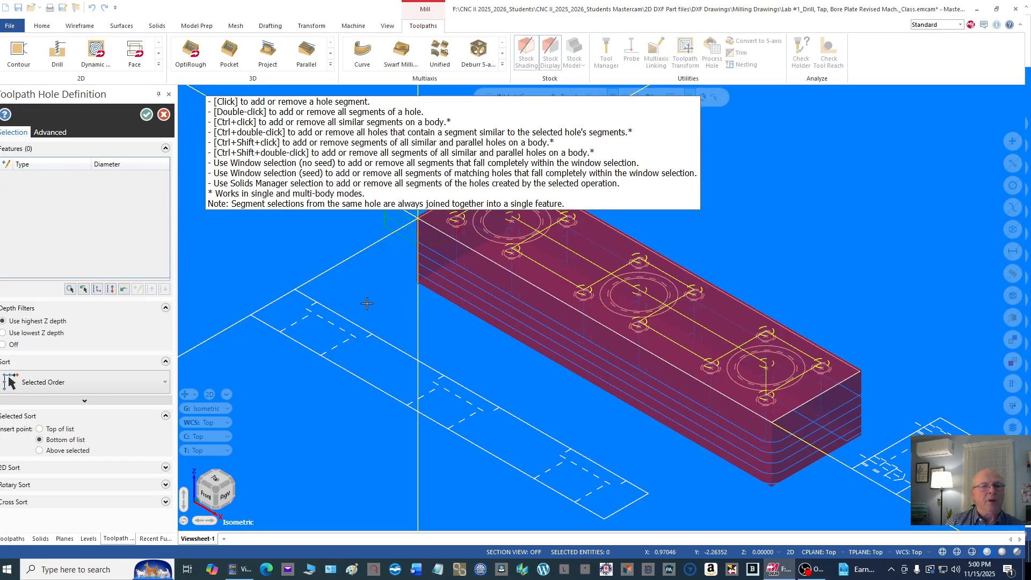
pyautogui.scroll(-3, 419, 352)
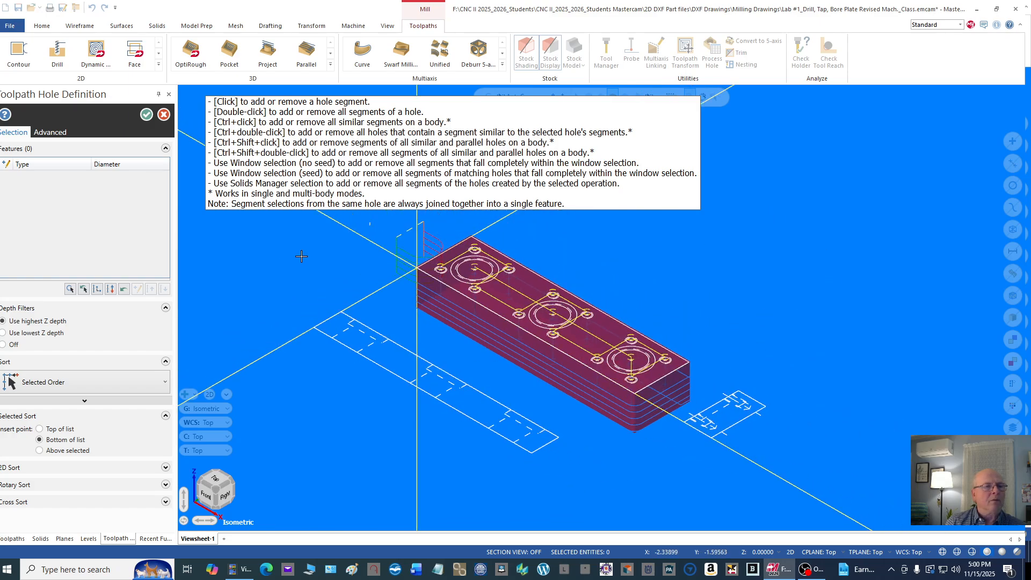
pyautogui.click(163, 114)
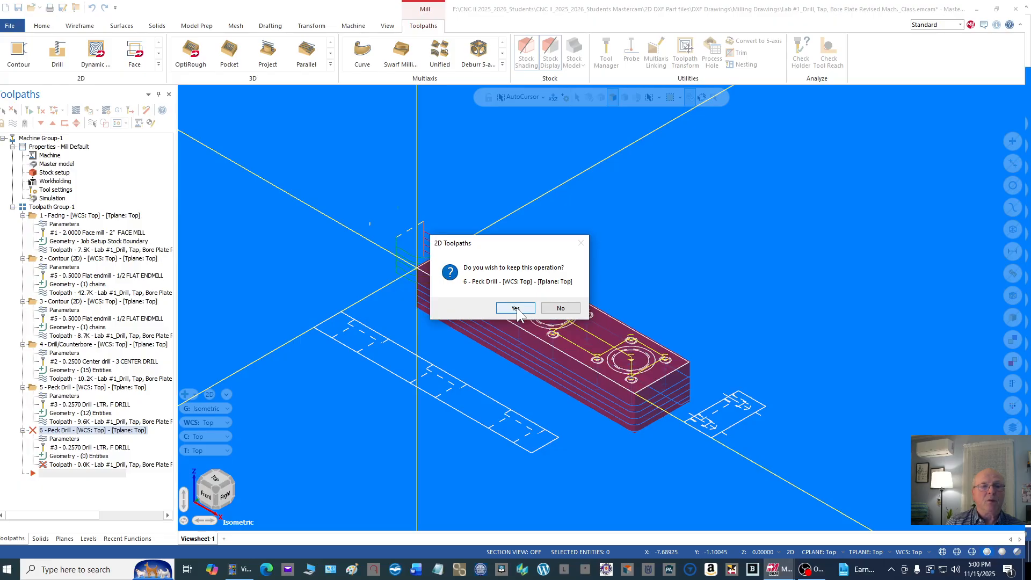
pyautogui.click(560, 308)
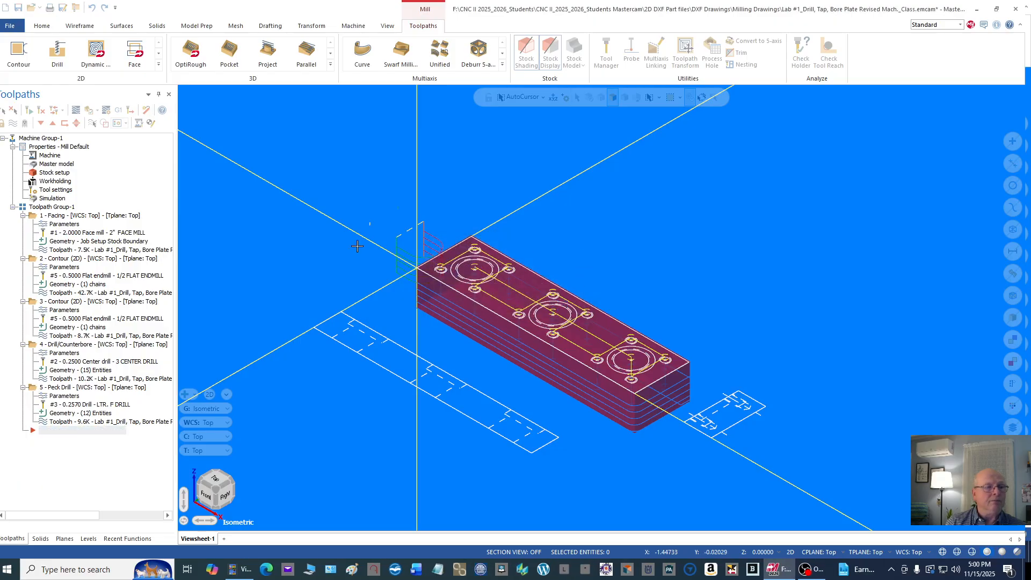
# Step: Copy the peck drill operation and paste the duplicate at the end of the toolpath group
pyautogui.click(58, 388)
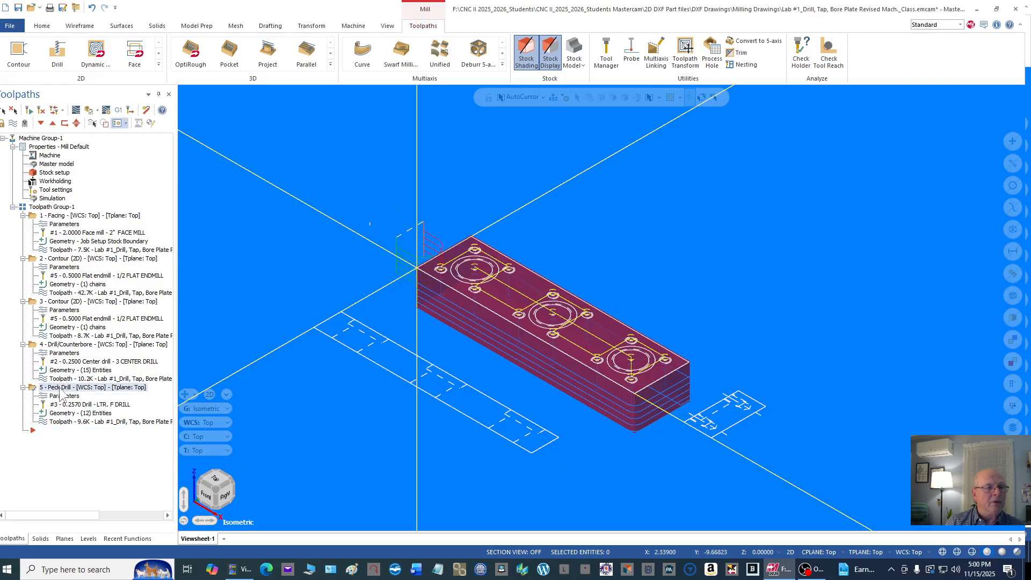
pyautogui.rightClick(60, 391)
pyautogui.click(114, 188)
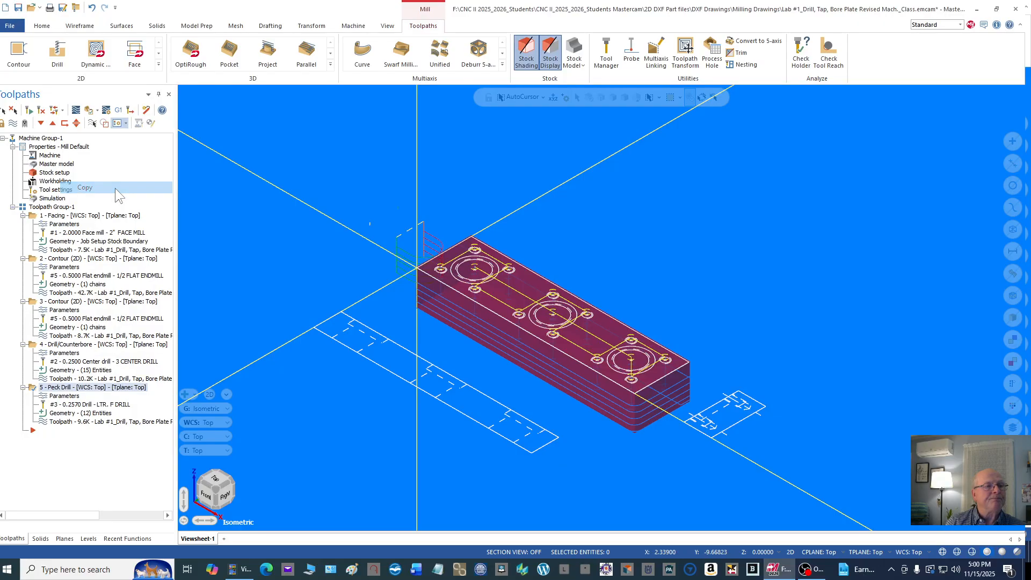
pyautogui.rightClick(48, 433)
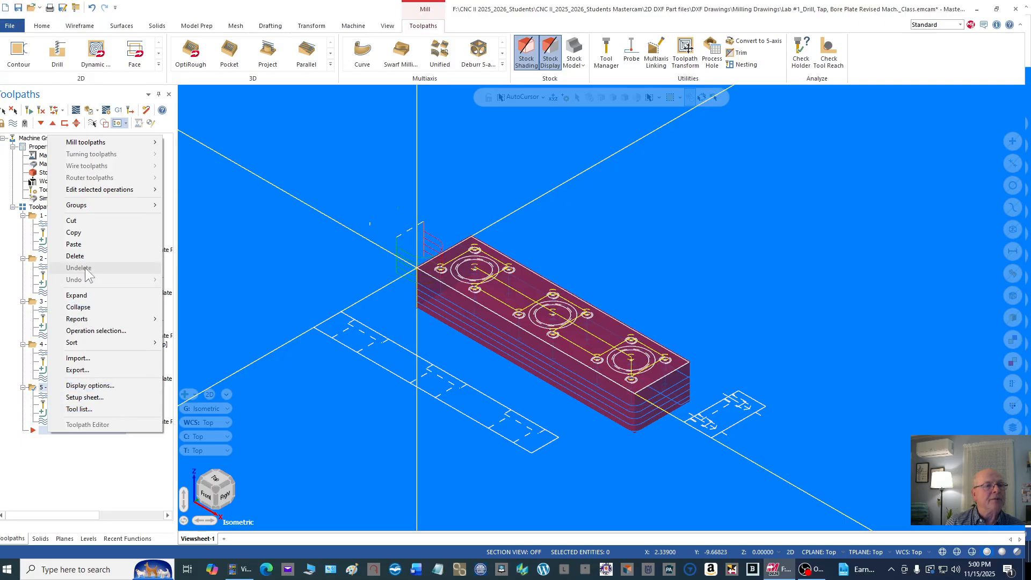
pyautogui.click(80, 245)
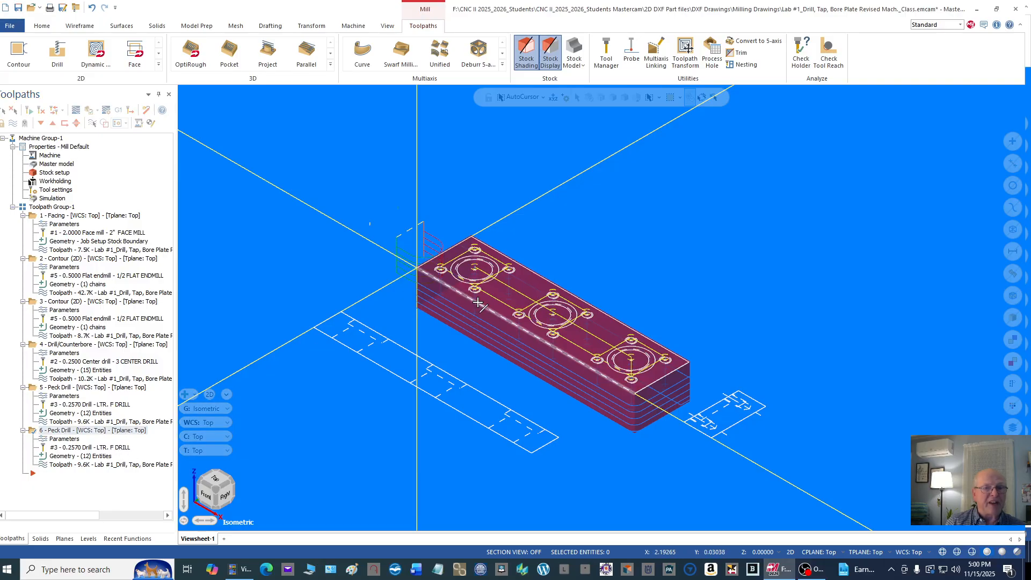
# Step: In the copied operation's parameters, choose tool 4, the 5/16-18 TAPRH, and assign it the B2C3-0016 holder
pyautogui.click(65, 439)
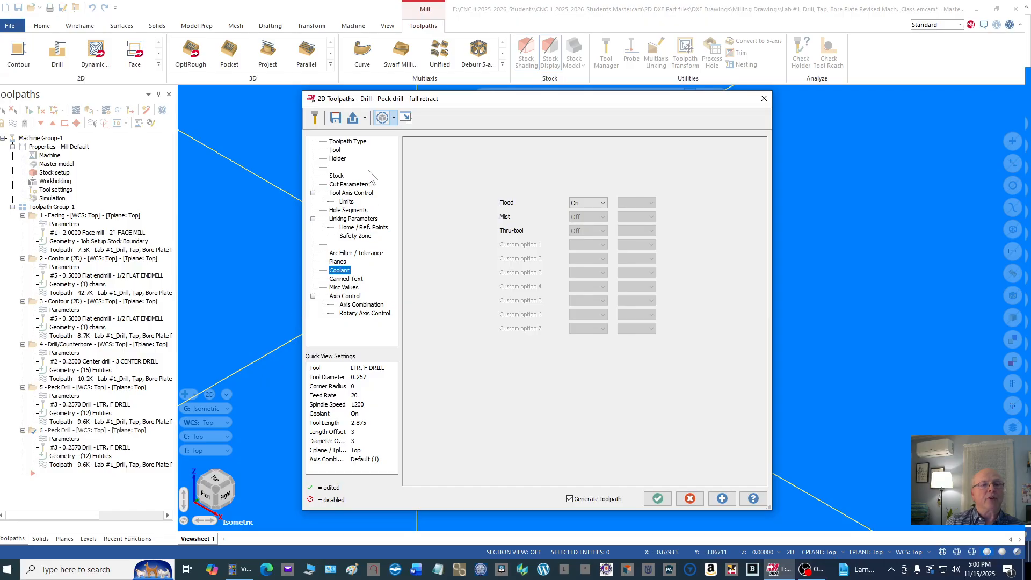
pyautogui.click(348, 142)
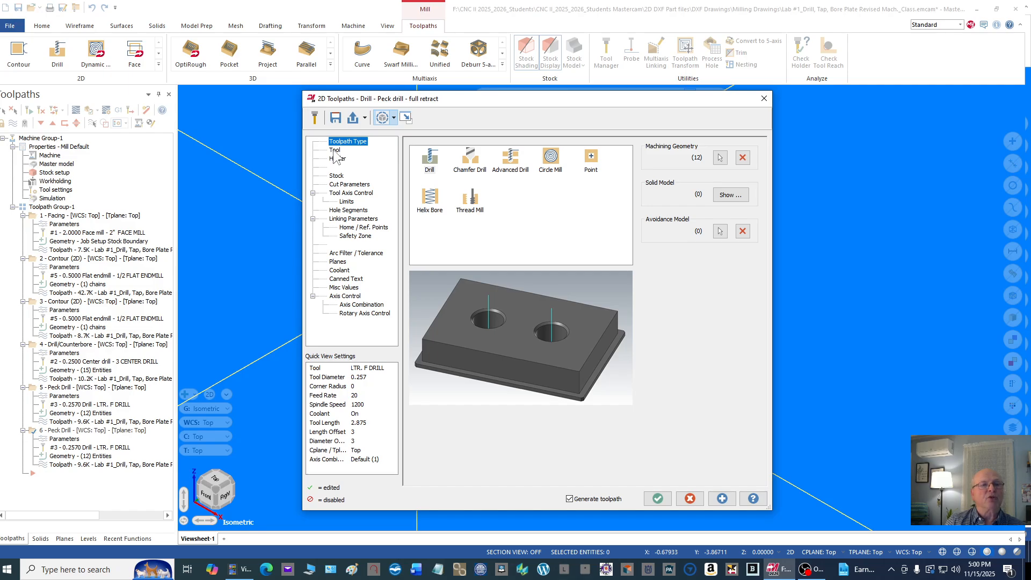
pyautogui.click(334, 151)
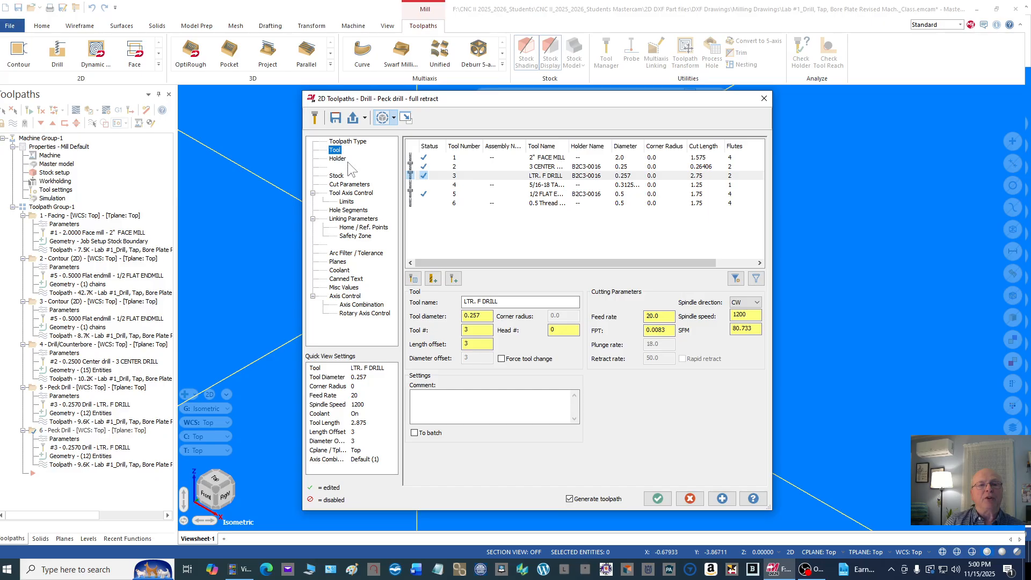
pyautogui.click(546, 185)
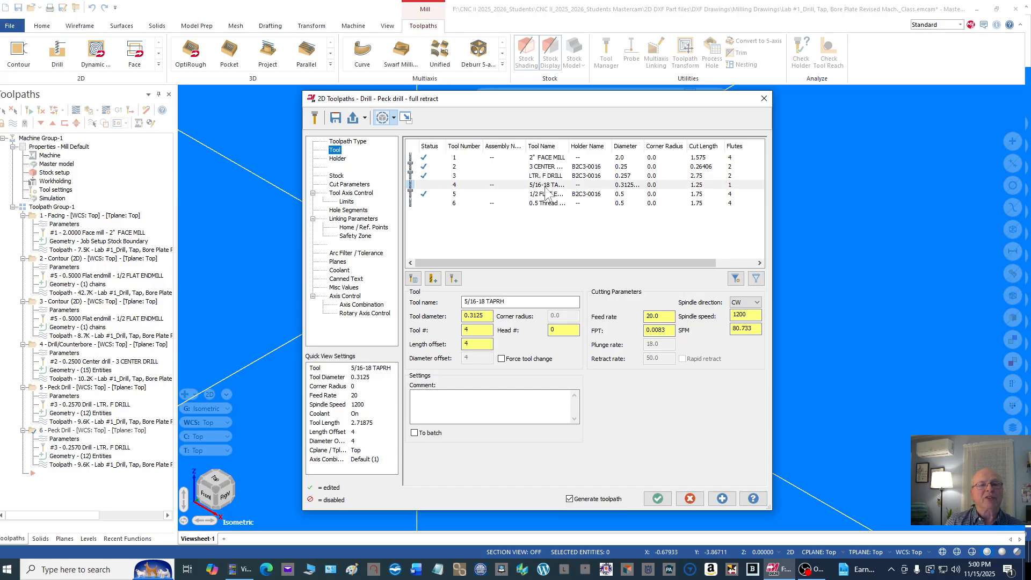
pyautogui.click(338, 159)
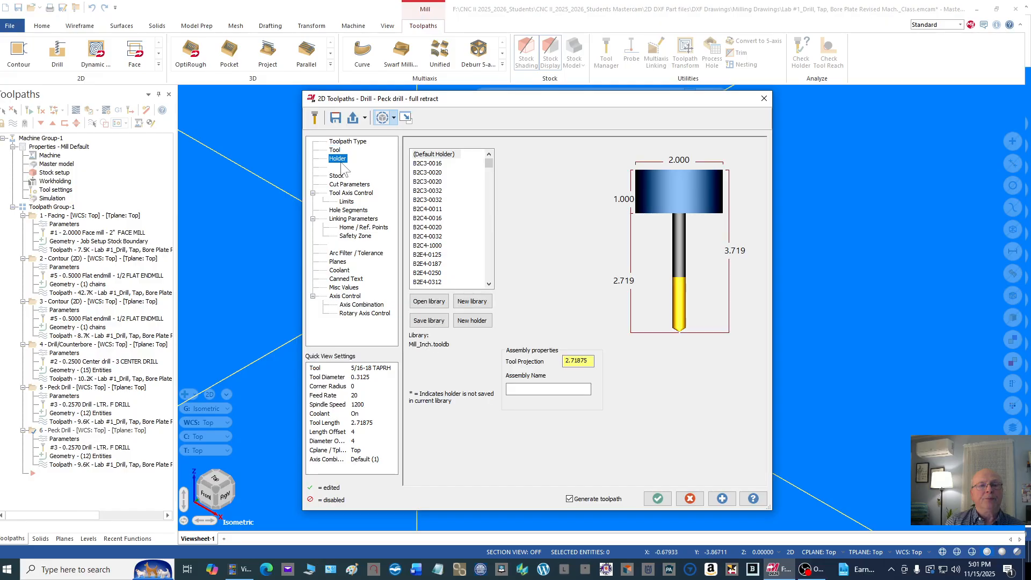
pyautogui.click(432, 163)
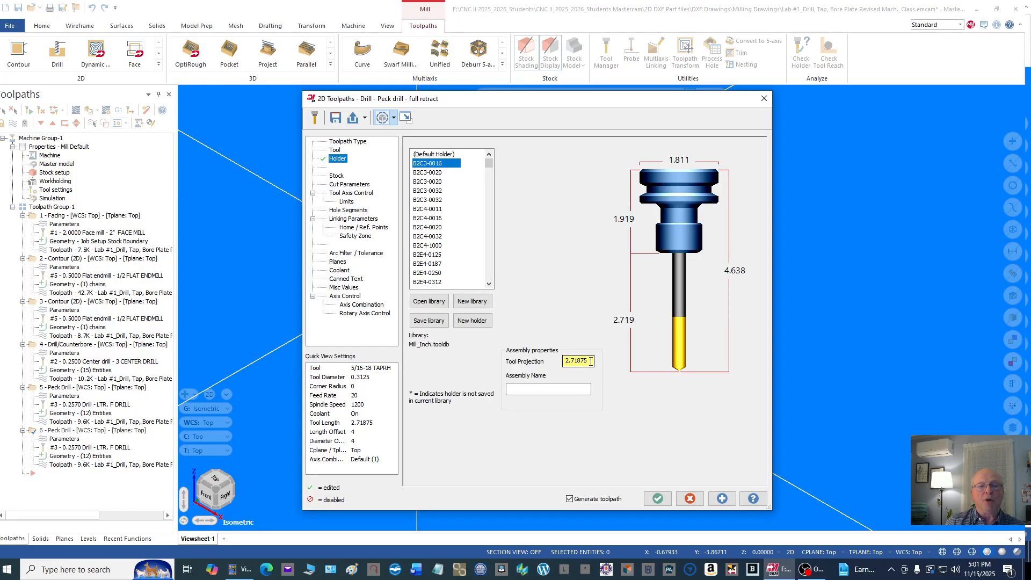
# Step: Set the tap's tool projection to 2.0 and change the drilling cycle from peck drill to Tap
pyautogui.moveTo(591, 361); pyautogui.dragTo(549, 359)
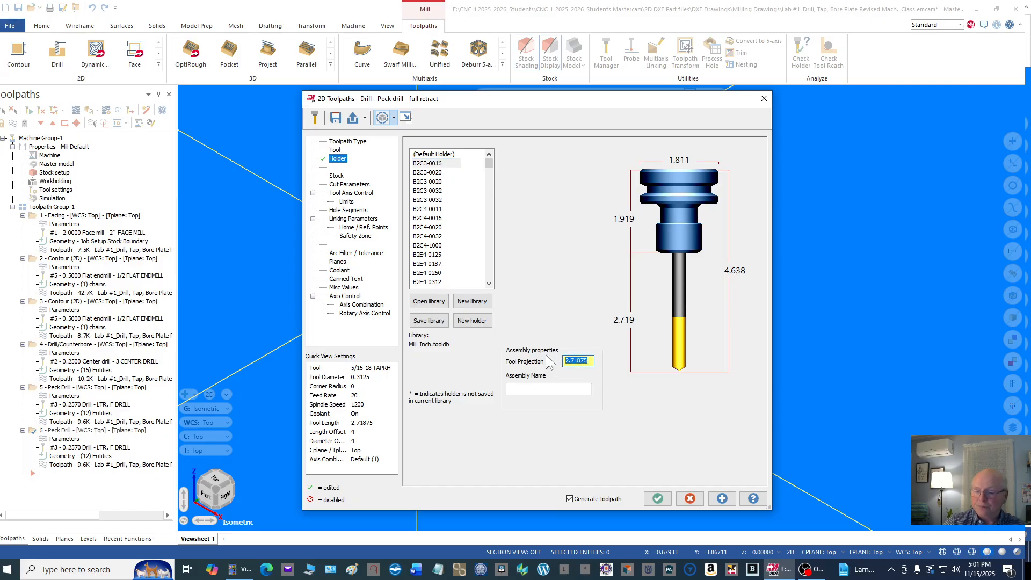
pyautogui.write('2')
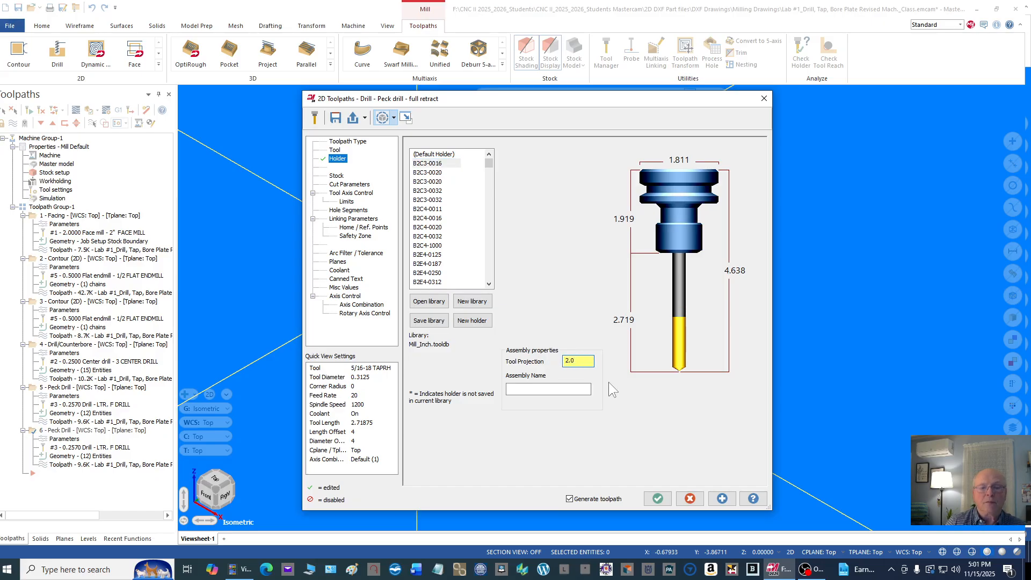
pyautogui.press('Return')
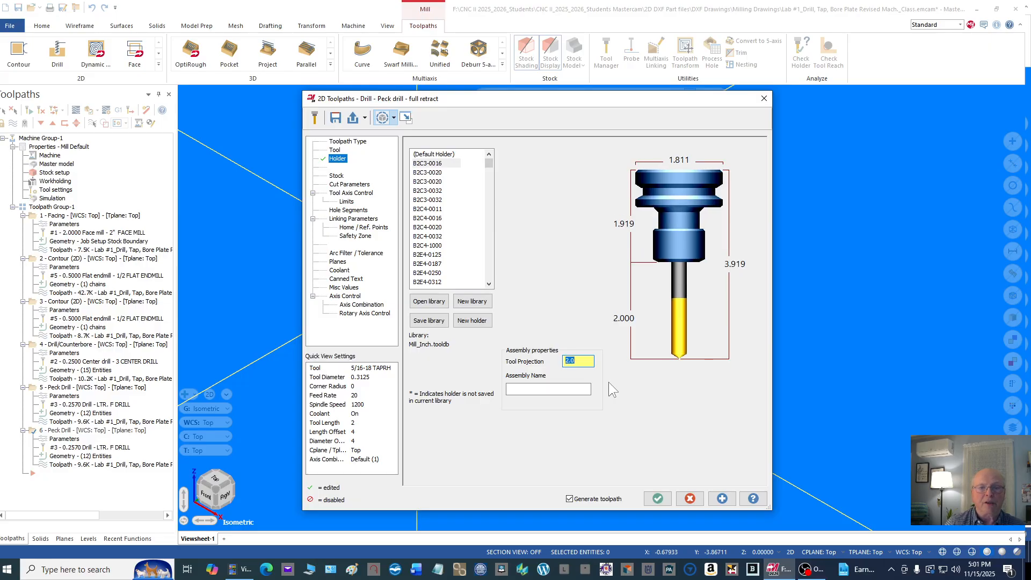
pyautogui.click(356, 185)
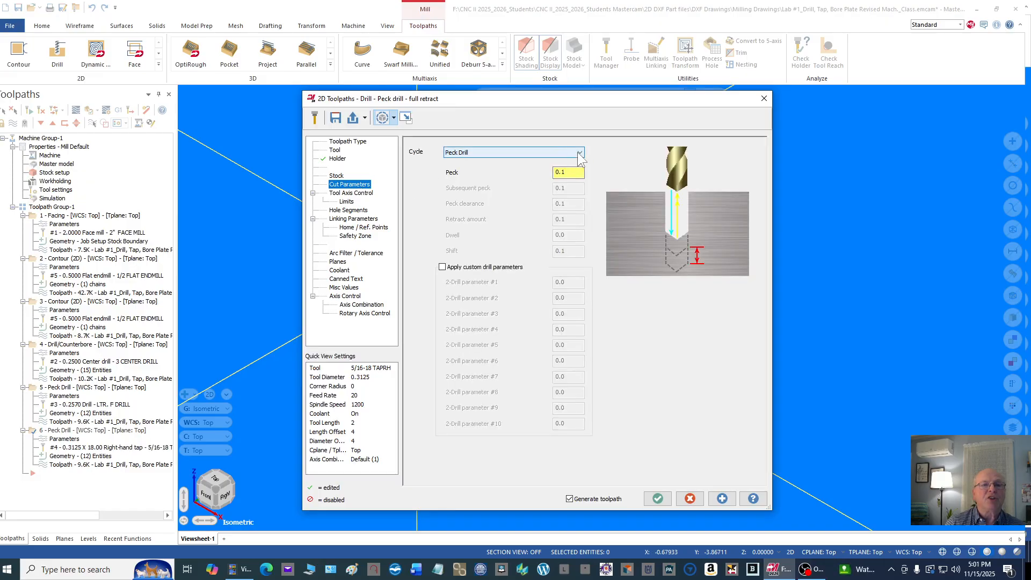
pyautogui.click(580, 154)
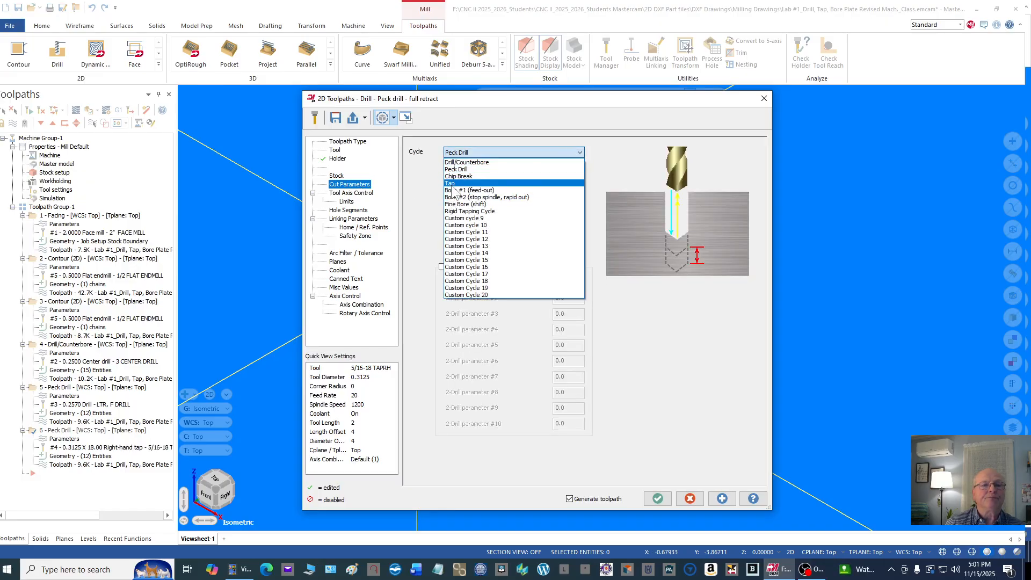
pyautogui.click(454, 183)
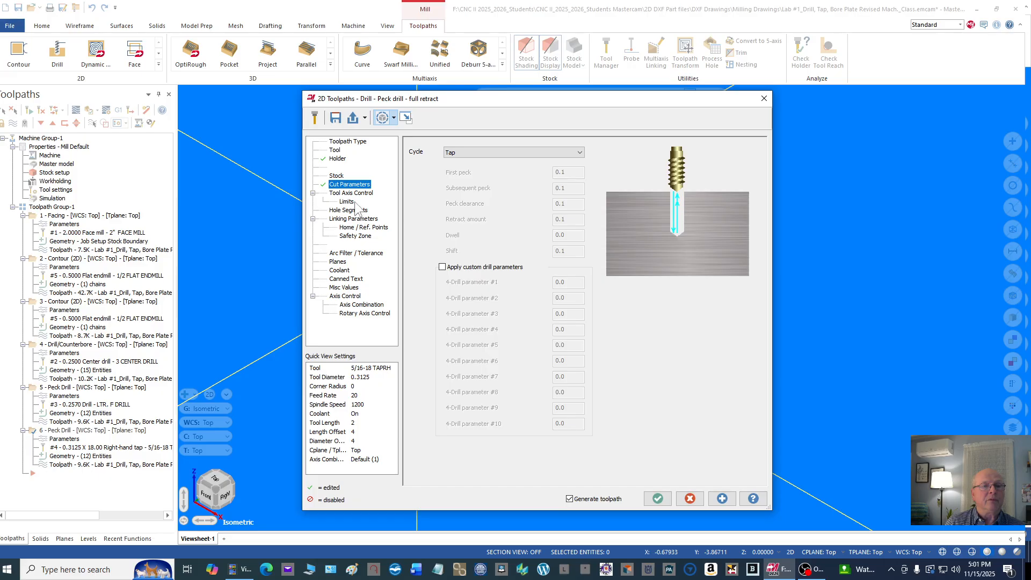
# Step: Set the tapping depth to -.625, check the coolant settings and accept the operation
pyautogui.click(353, 219)
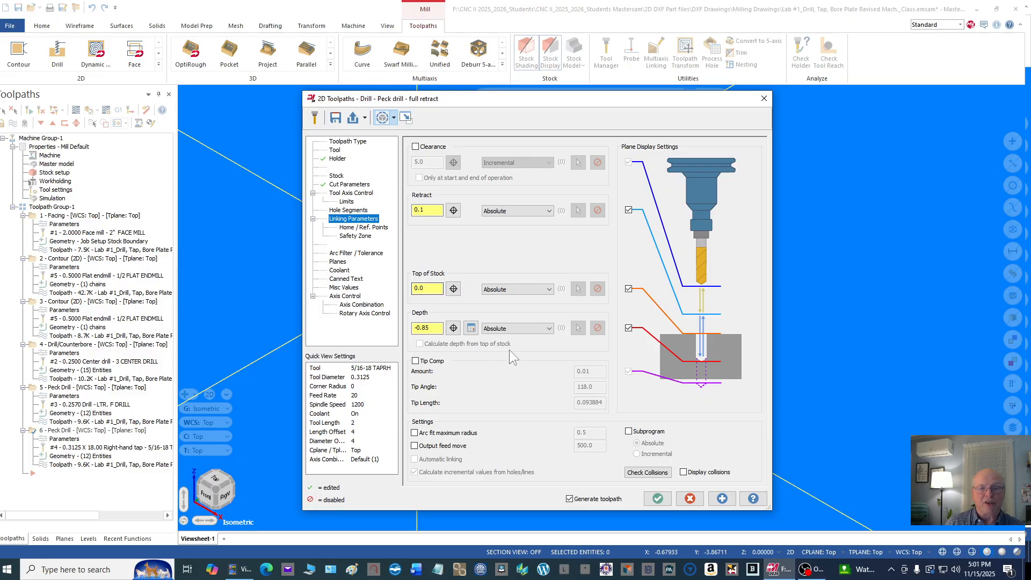
pyautogui.click(428, 327)
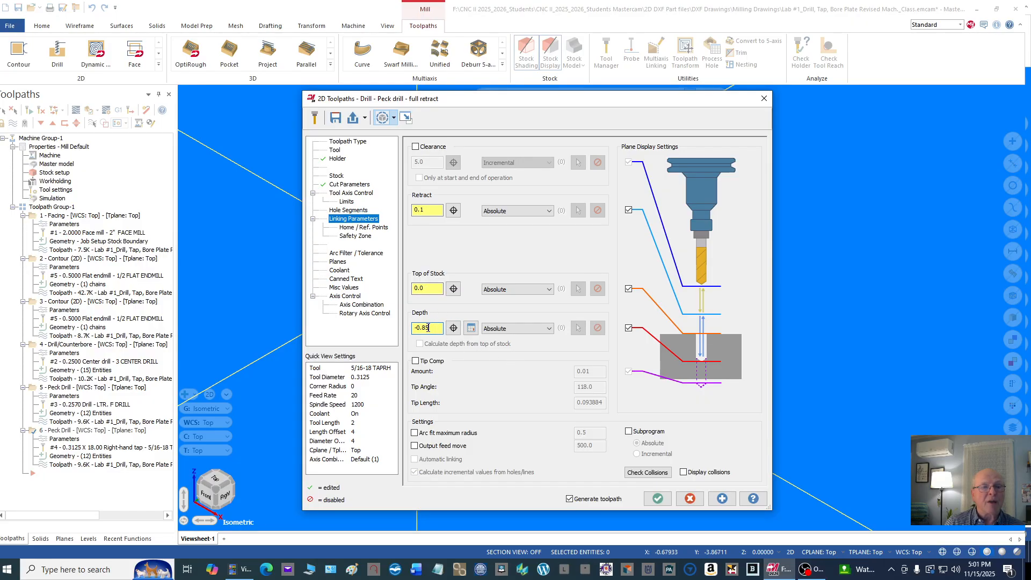
pyautogui.write('-')
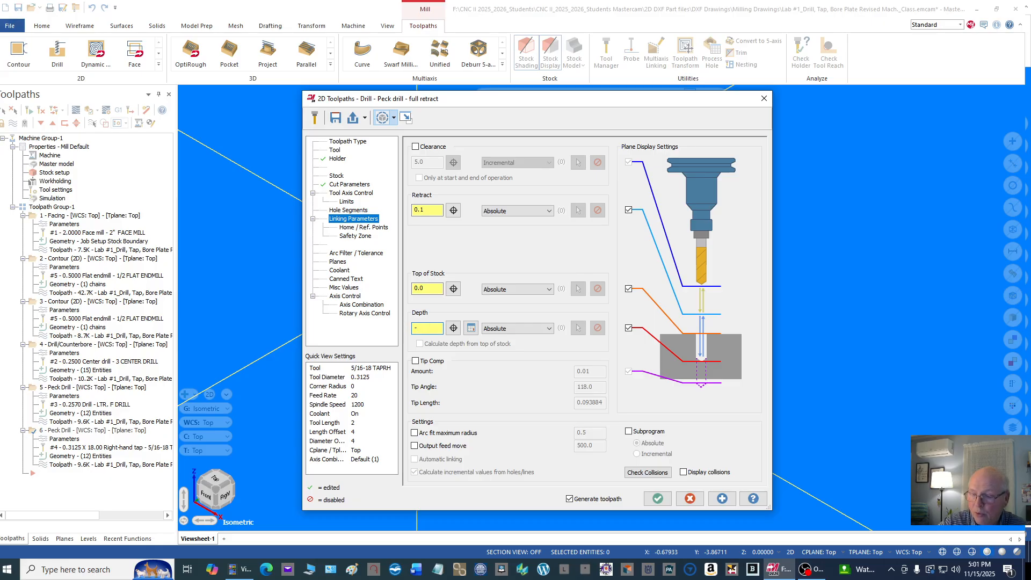
pyautogui.write('.625')
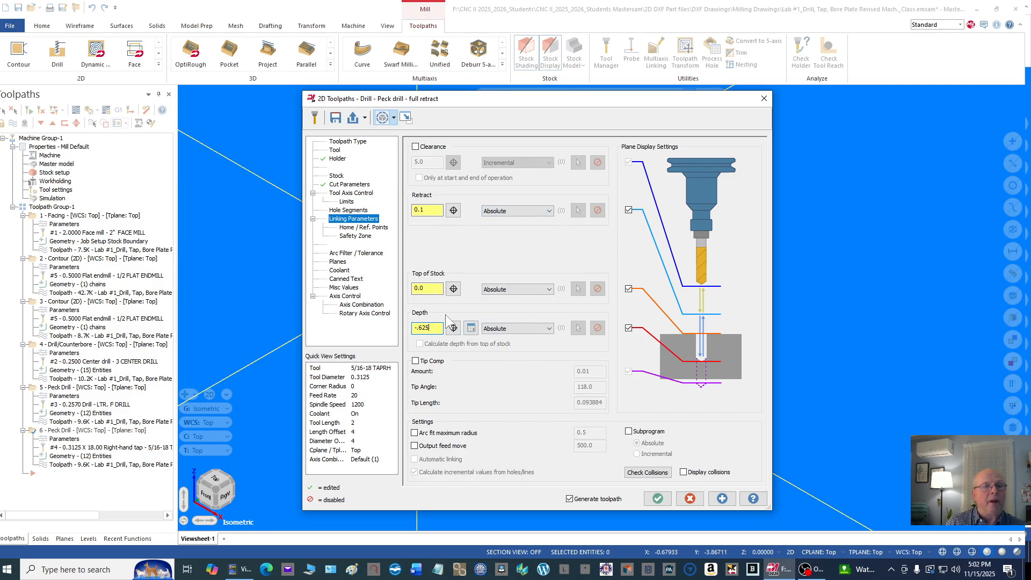
pyautogui.click(341, 270)
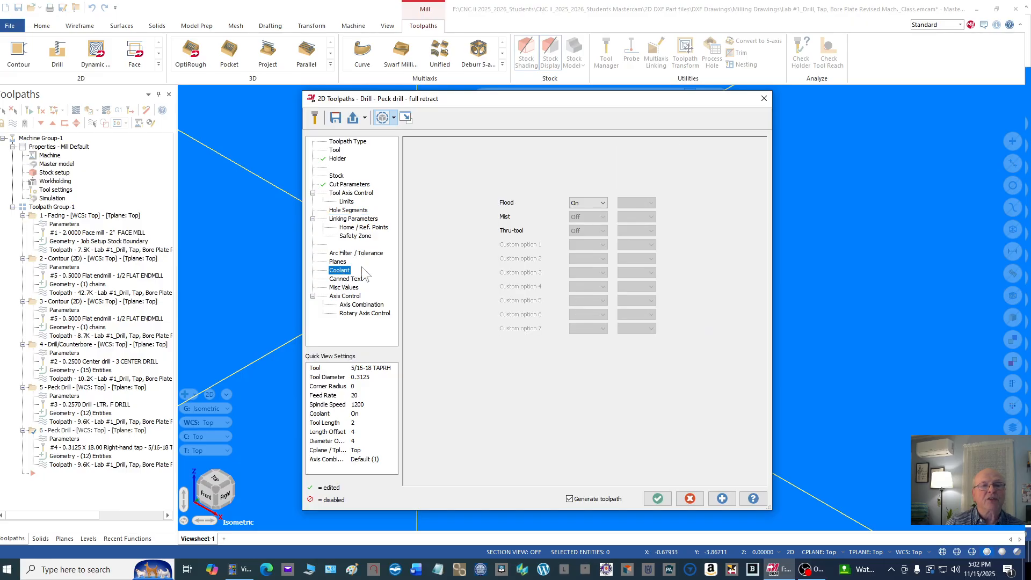
pyautogui.click(658, 499)
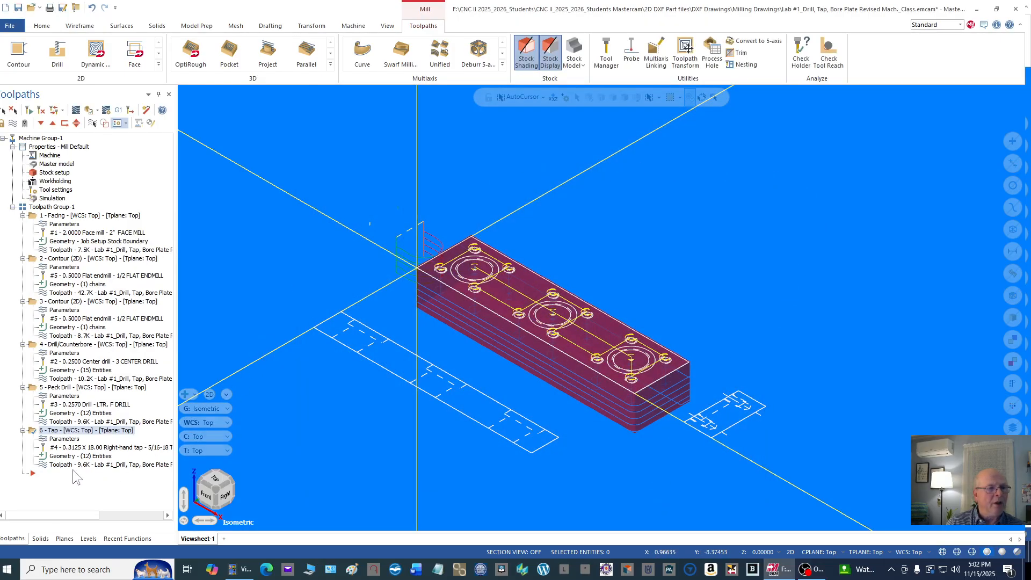
# Step: Backplot the tap toolpath through the twelve holes, close the backplot and switch to the top view
pyautogui.click(42, 465)
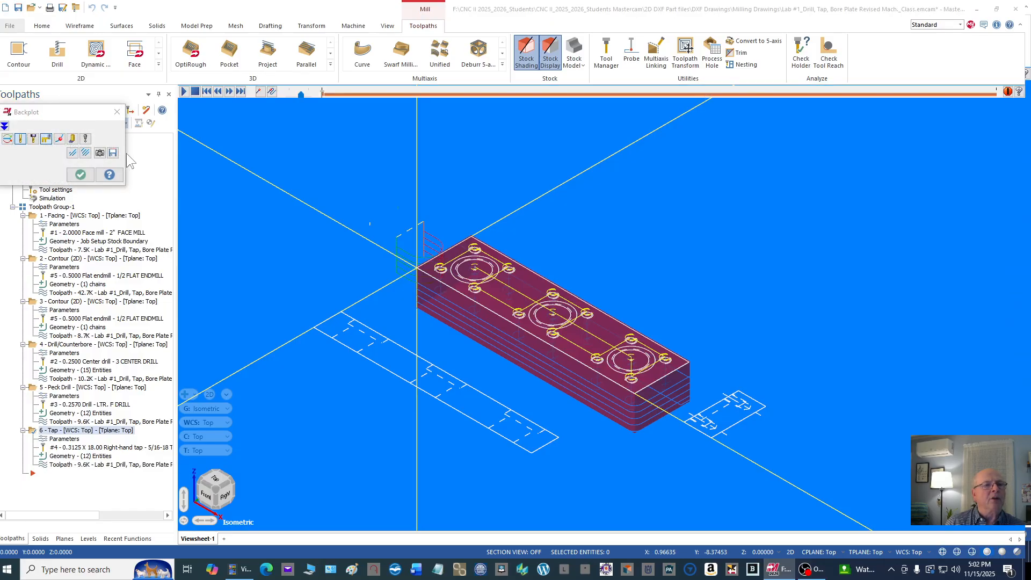
pyautogui.click(184, 92)
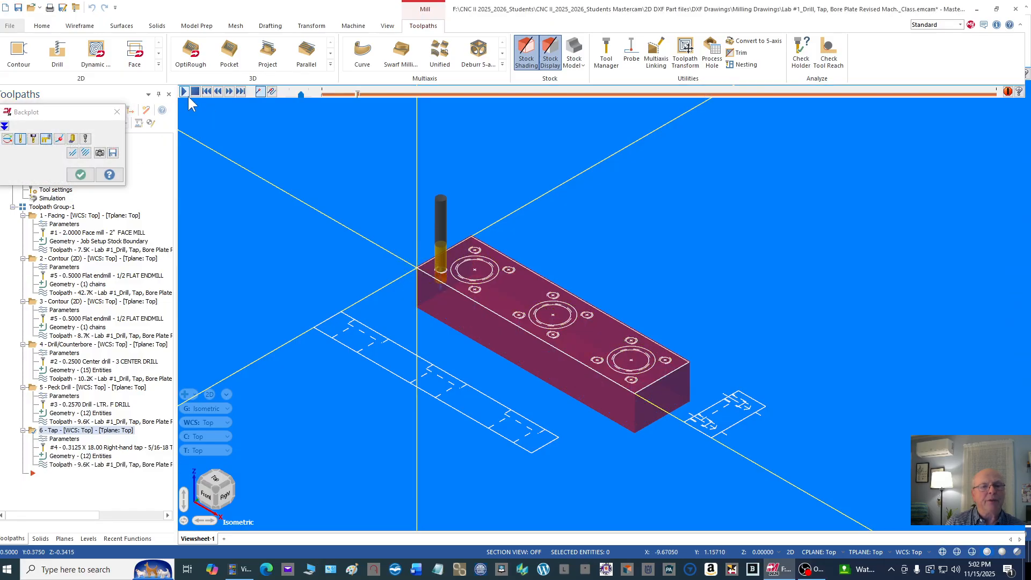
pyautogui.scroll(2, 603, 267)
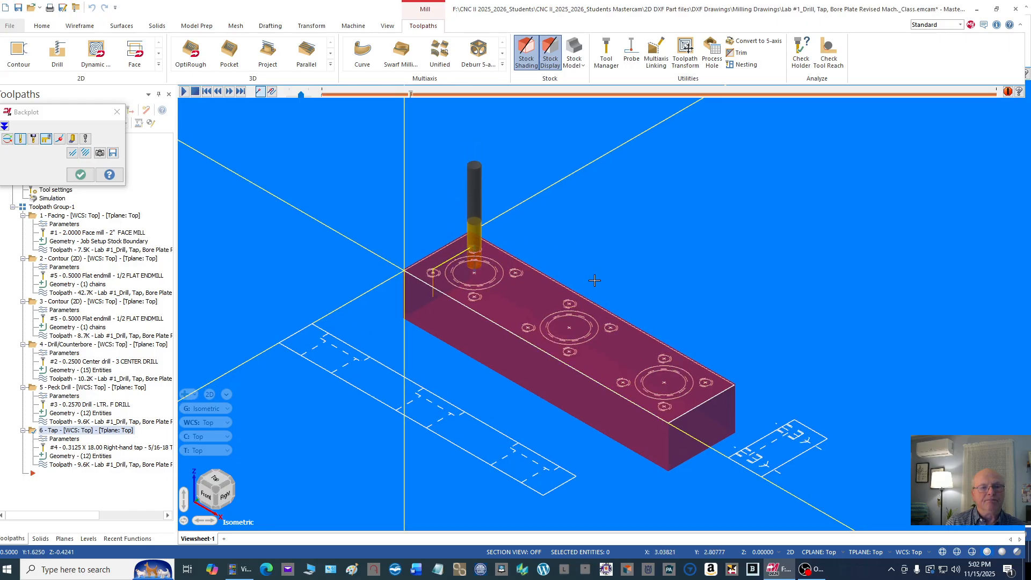
pyautogui.scroll(1, 602, 267)
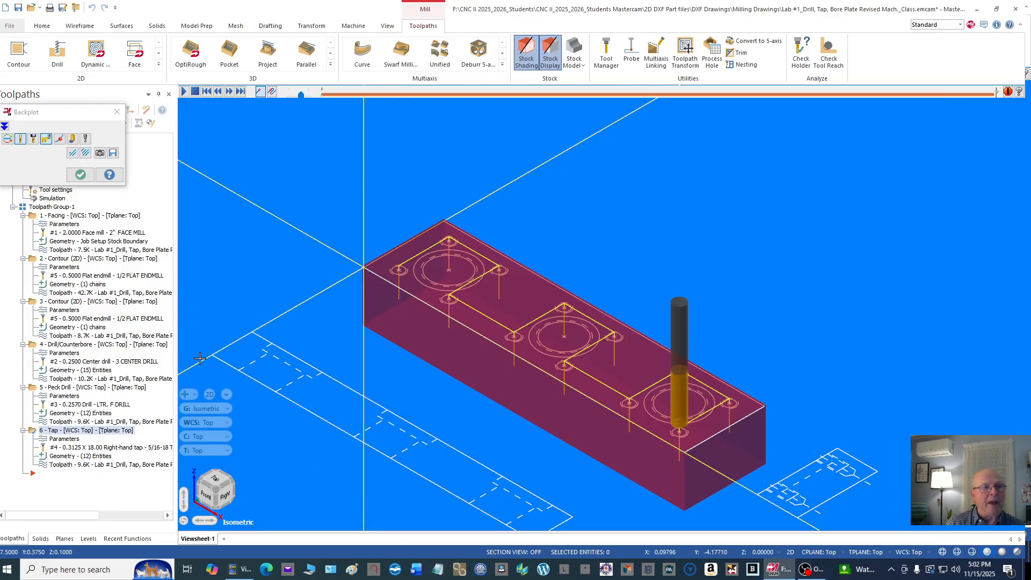
pyautogui.click(80, 174)
pyautogui.scroll(-3, 740, 291)
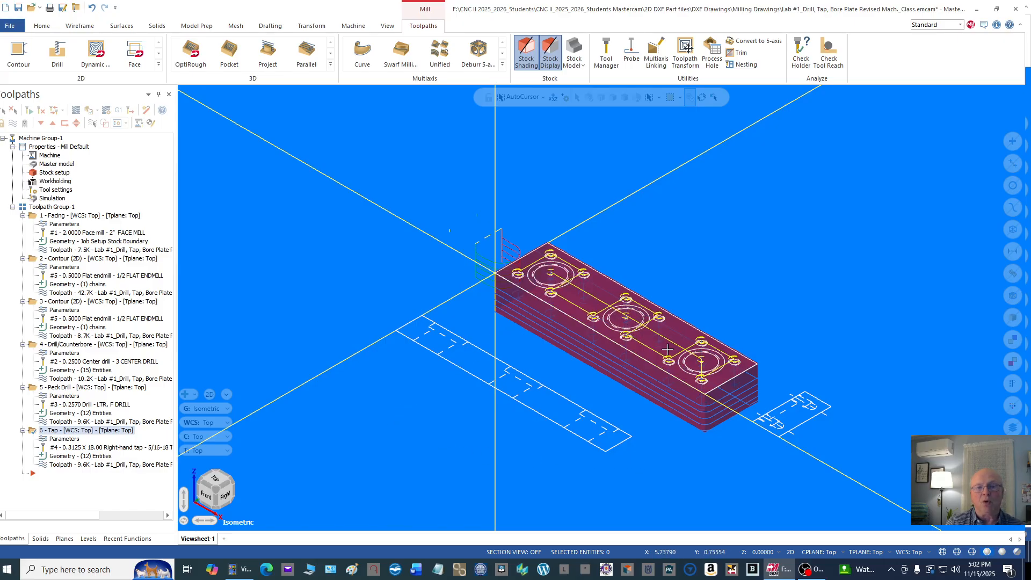
pyautogui.scroll(2, 668, 349)
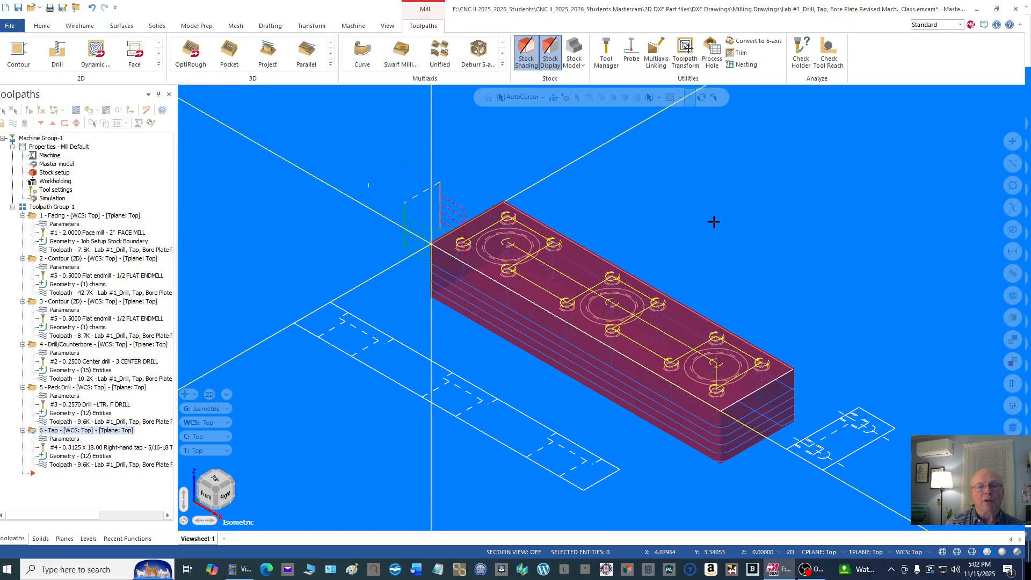
pyautogui.rightClick(733, 178)
pyautogui.click(767, 238)
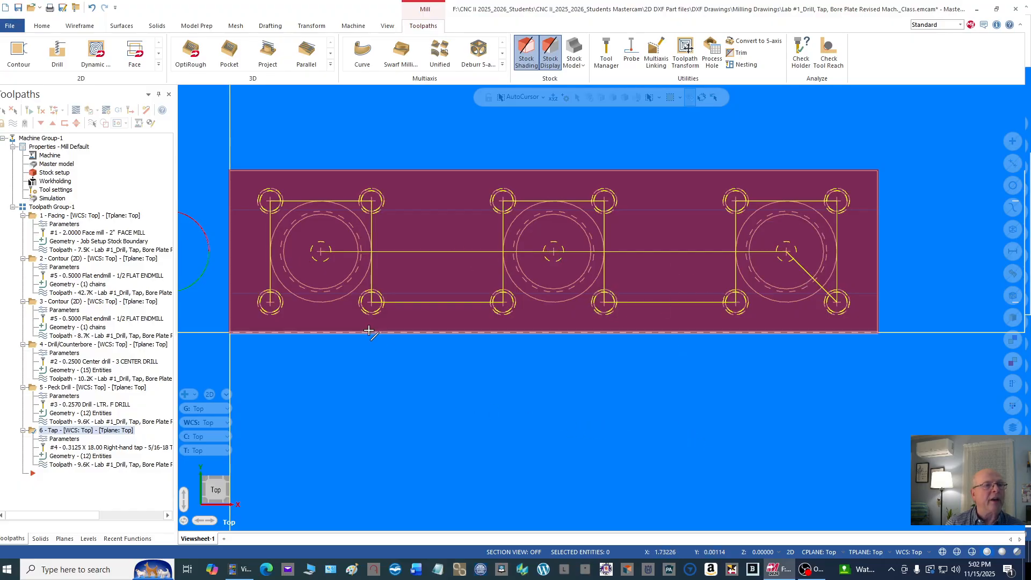
pyautogui.rightClick(147, 141)
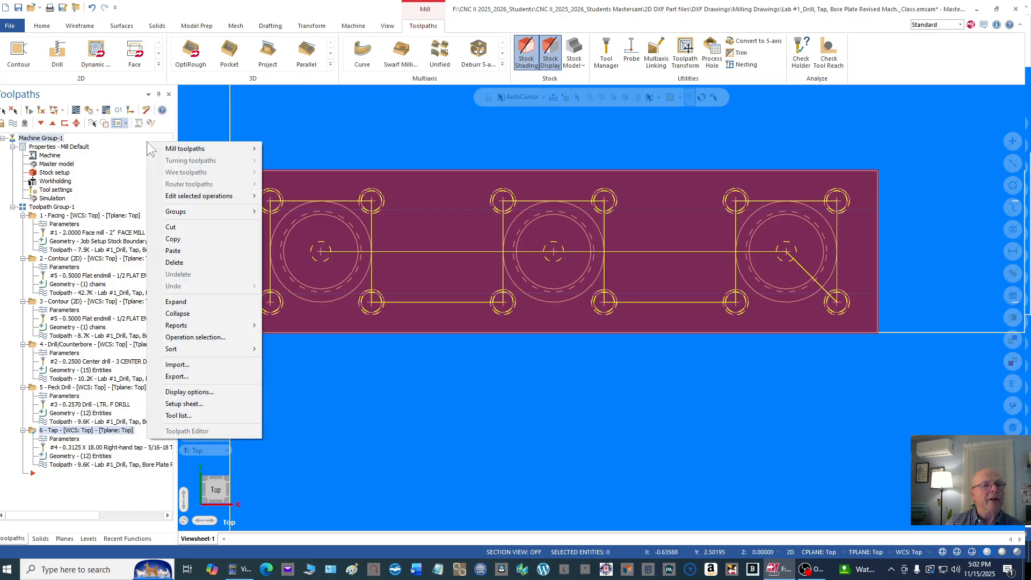
pyautogui.moveTo(184, 149)
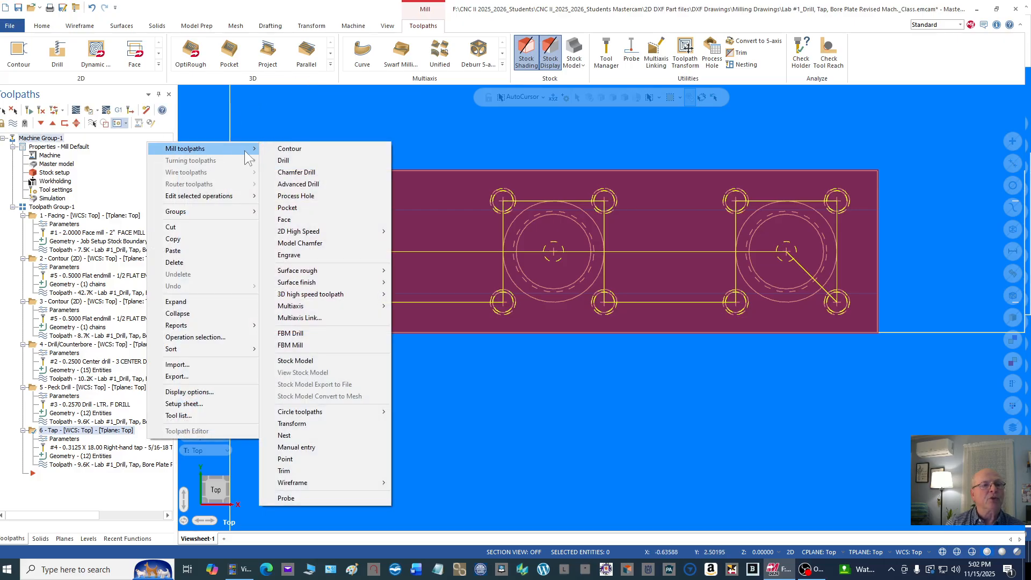
pyautogui.click(283, 160)
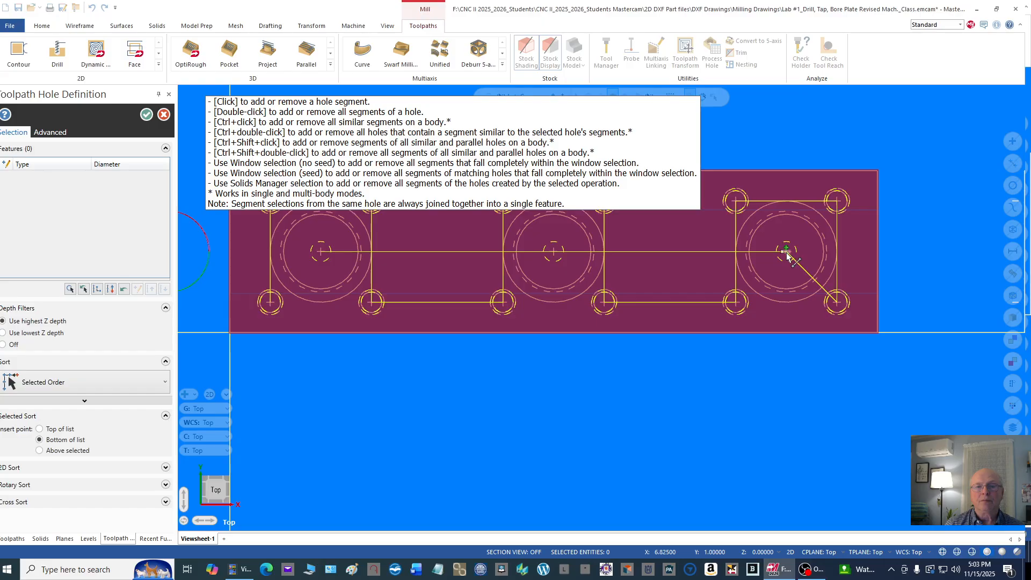
pyautogui.scroll(1, 786, 257)
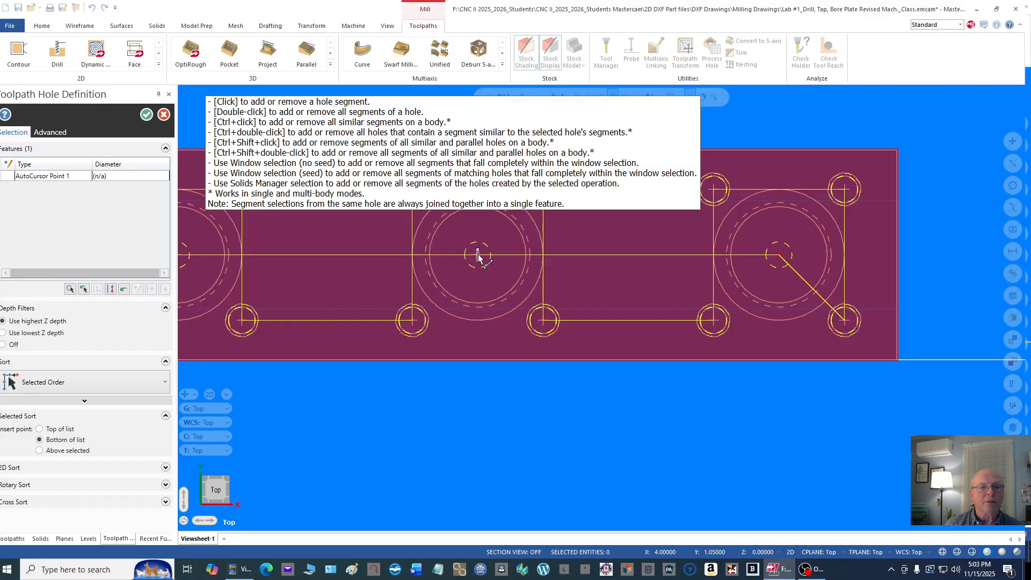
pyautogui.click(469, 359)
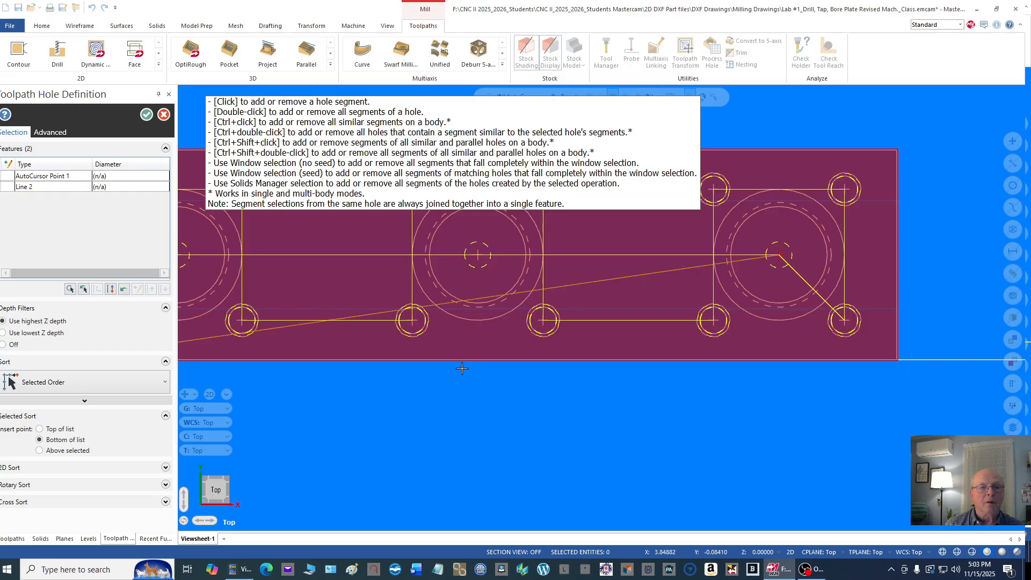
pyautogui.click(477, 255)
pyautogui.scroll(-2, 536, 318)
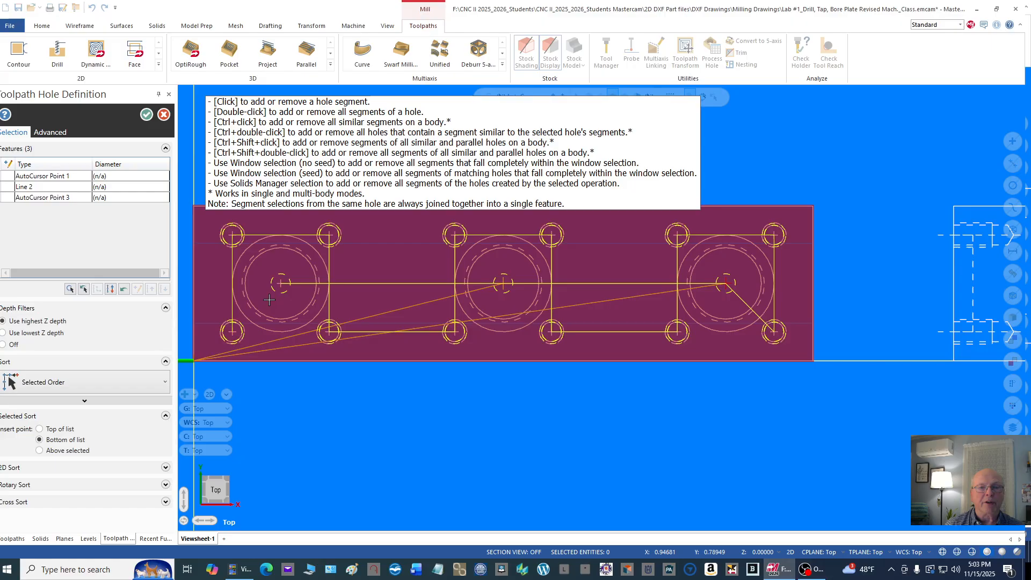
pyautogui.scroll(2, 281, 295)
pyautogui.scroll(1, 281, 292)
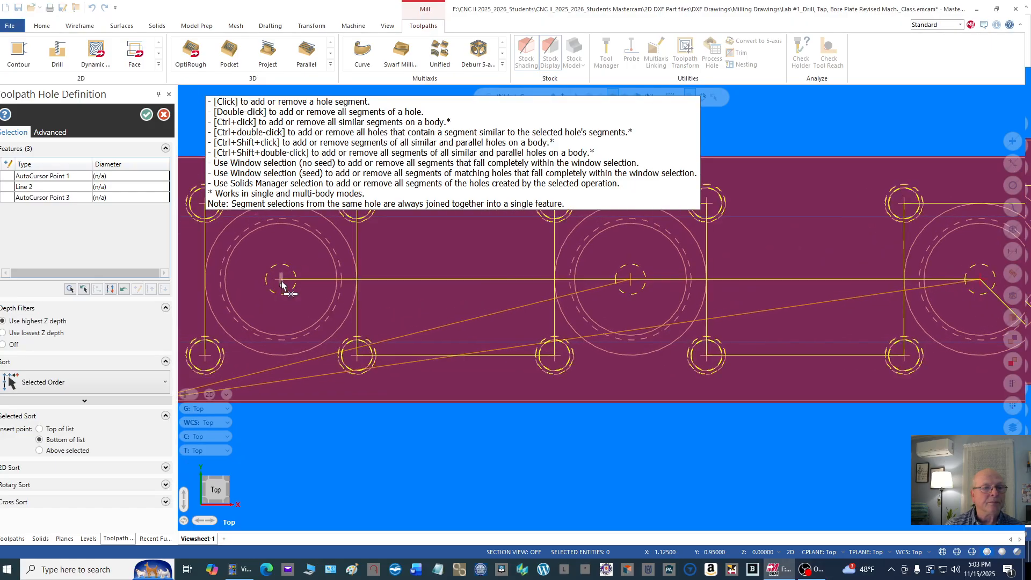
pyautogui.click(281, 279)
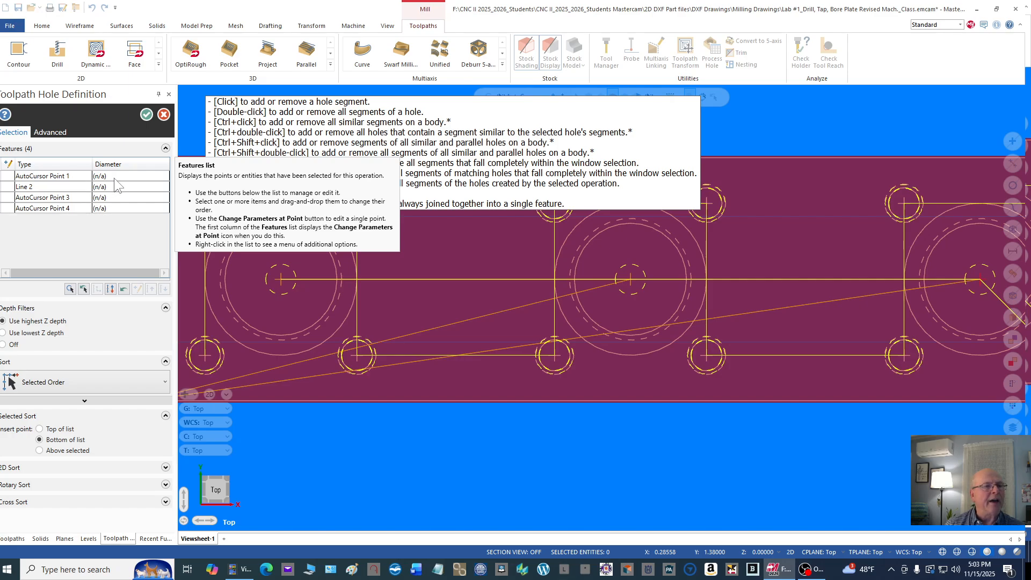
pyautogui.click(164, 114)
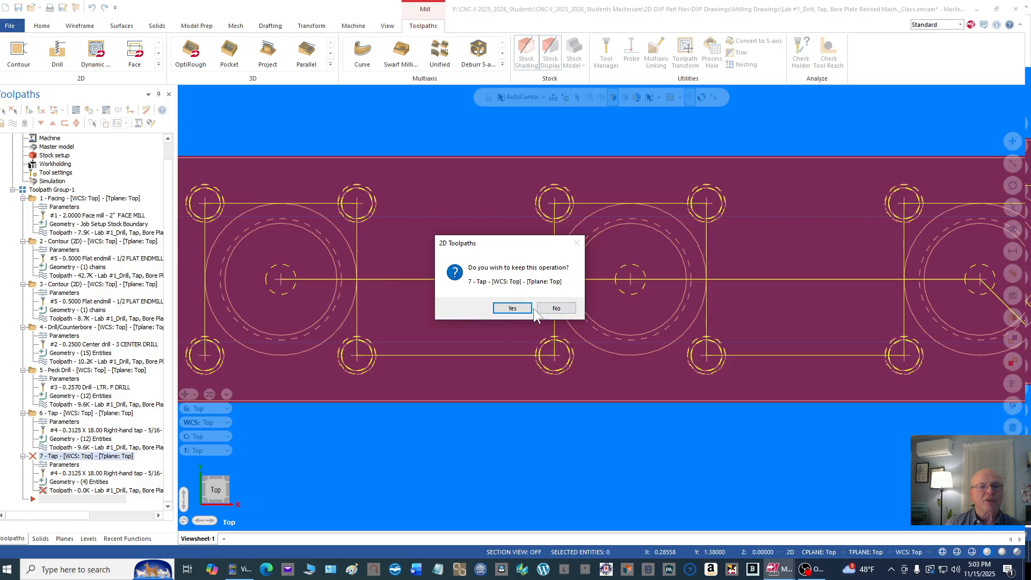
pyautogui.click(556, 308)
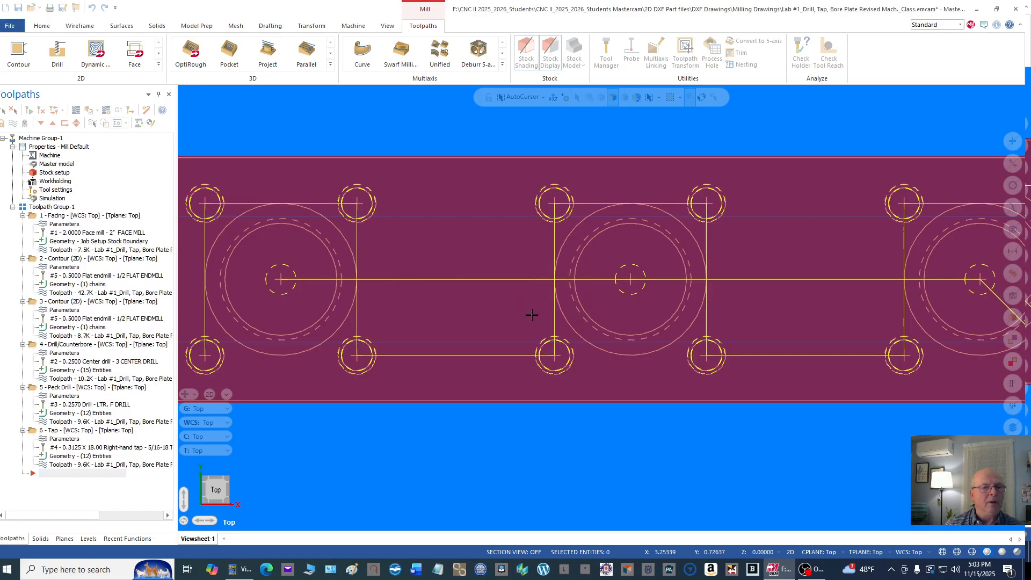
# Step: Start a new drill toolpath on the center points of the three large bores, picked from the far X end toward the origin
pyautogui.rightClick(132, 160)
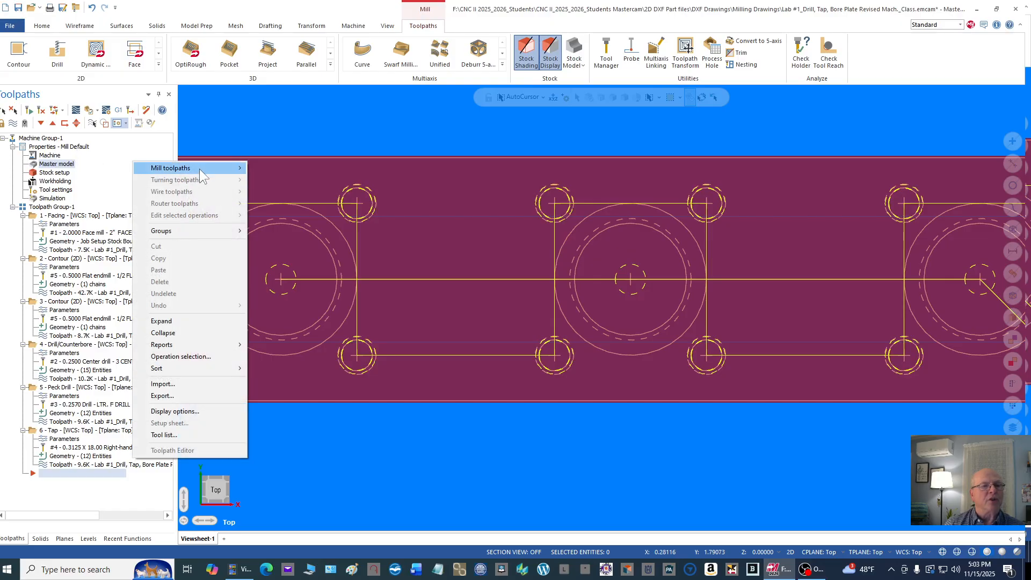
pyautogui.moveTo(199, 168)
pyautogui.click(281, 180)
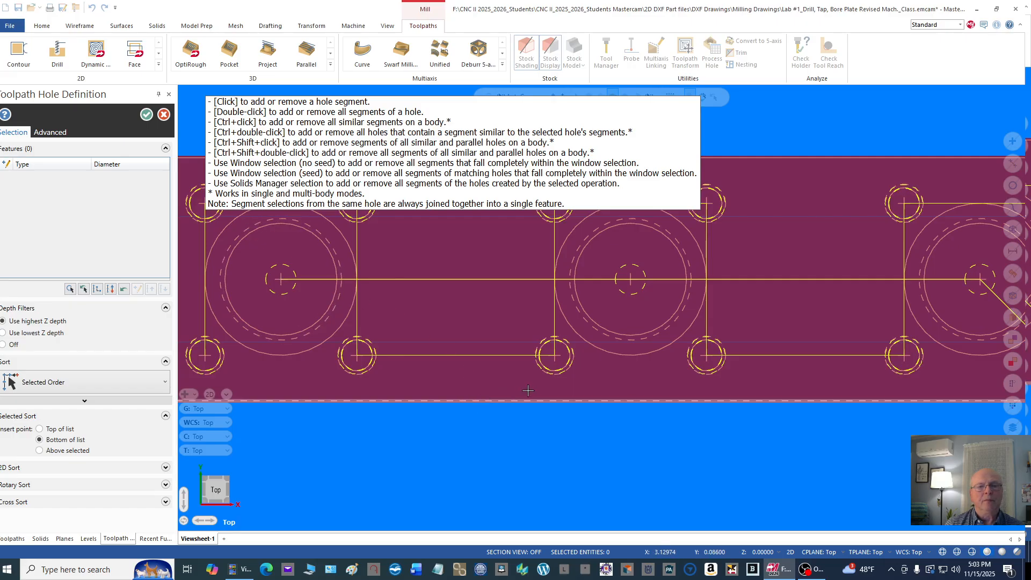
pyautogui.scroll(-1, 529, 389)
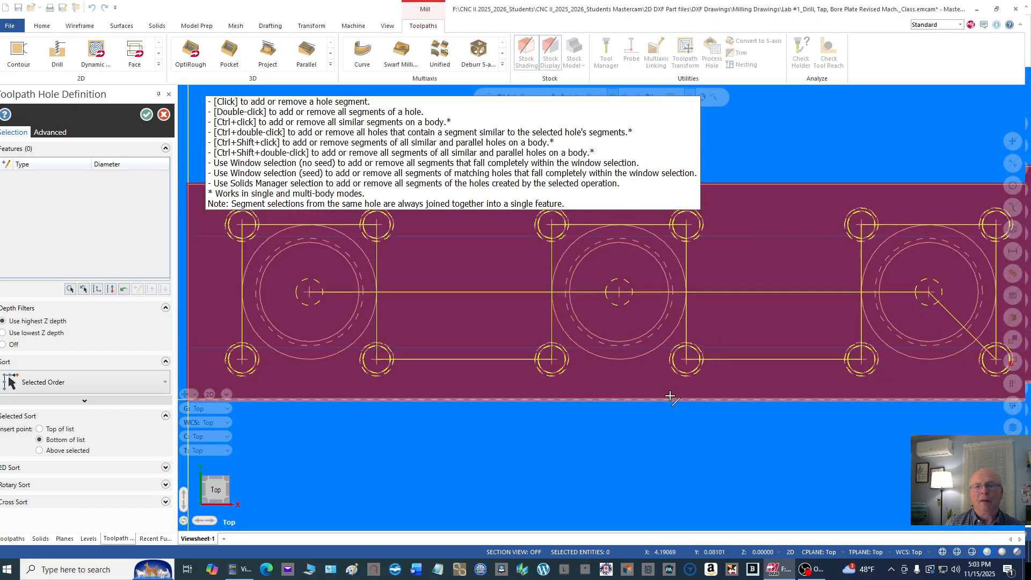
pyautogui.click(929, 294)
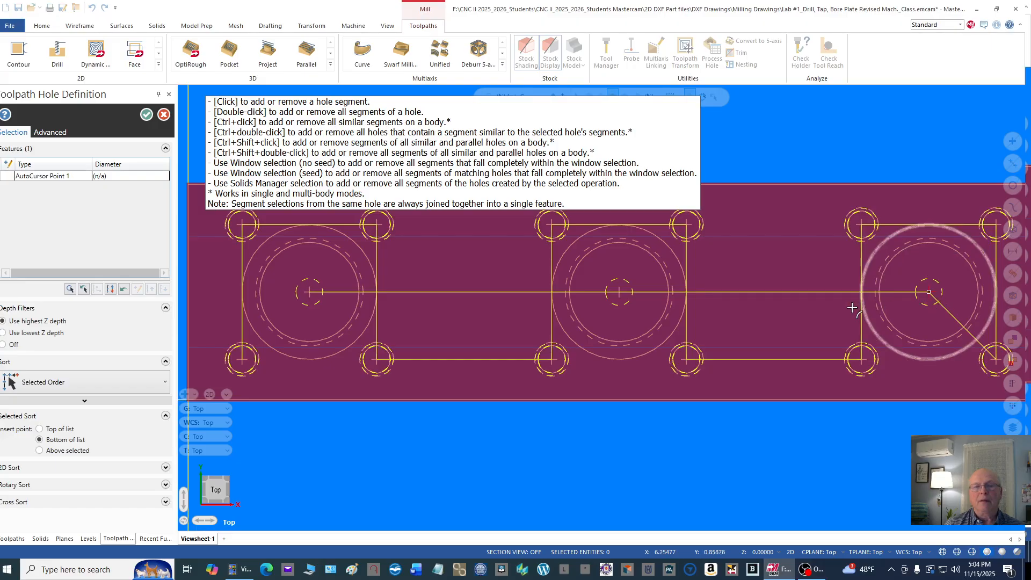
pyautogui.click(620, 294)
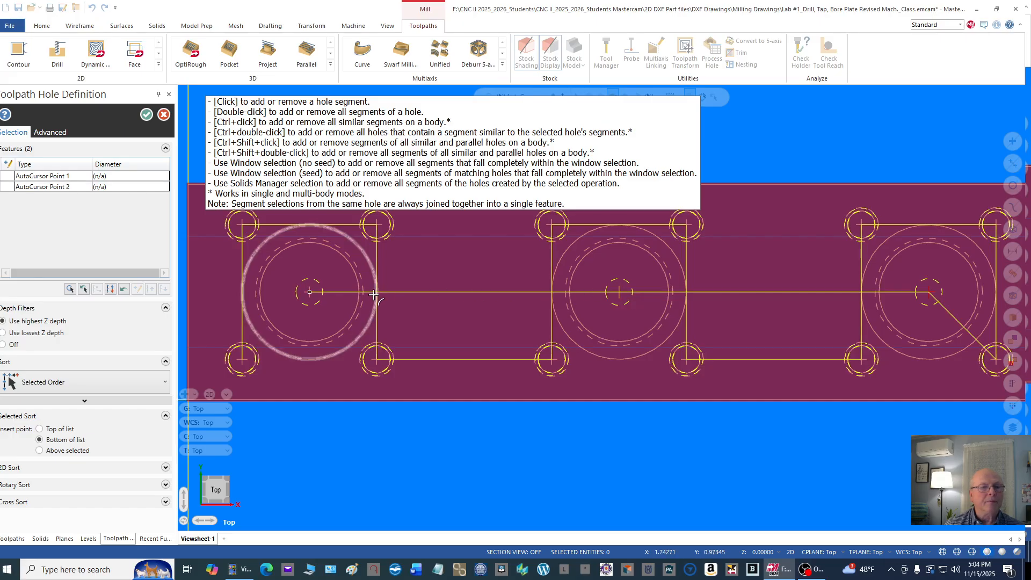
pyautogui.click(310, 293)
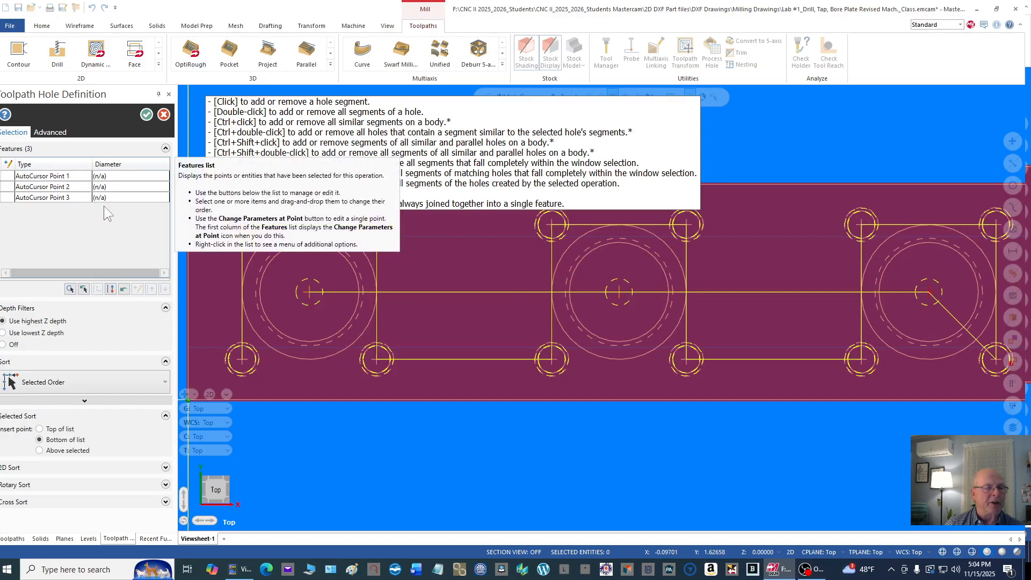
pyautogui.click(146, 115)
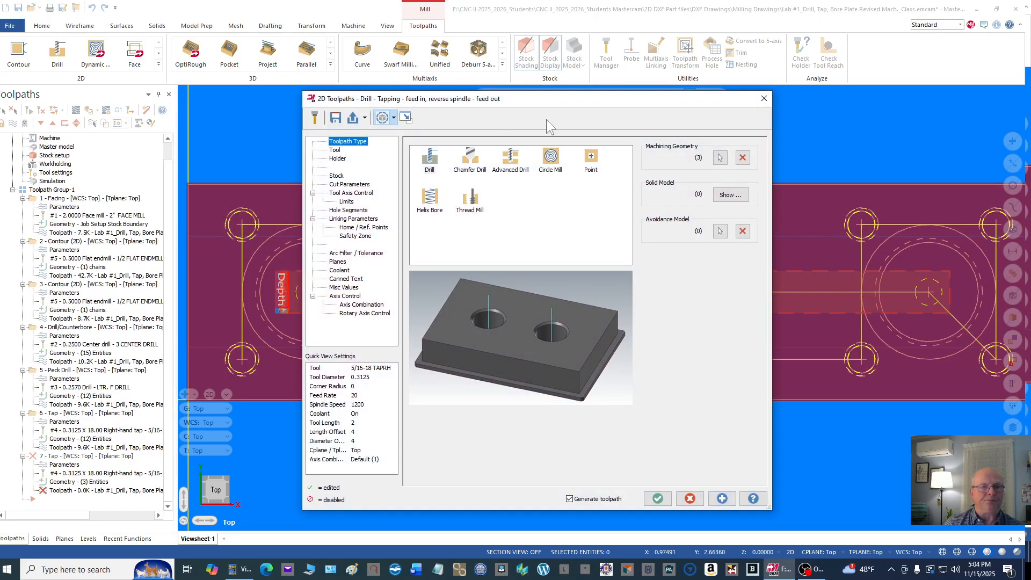
# Step: Check the new operation's tool and holder, and change its drilling cycle from Tap to Peck Drill
pyautogui.click(337, 151)
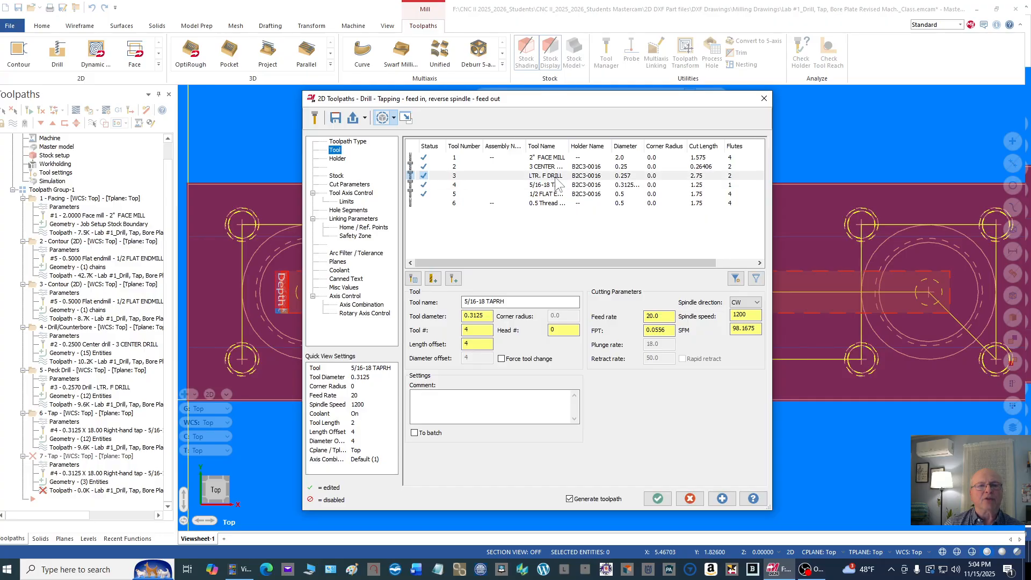
pyautogui.click(344, 158)
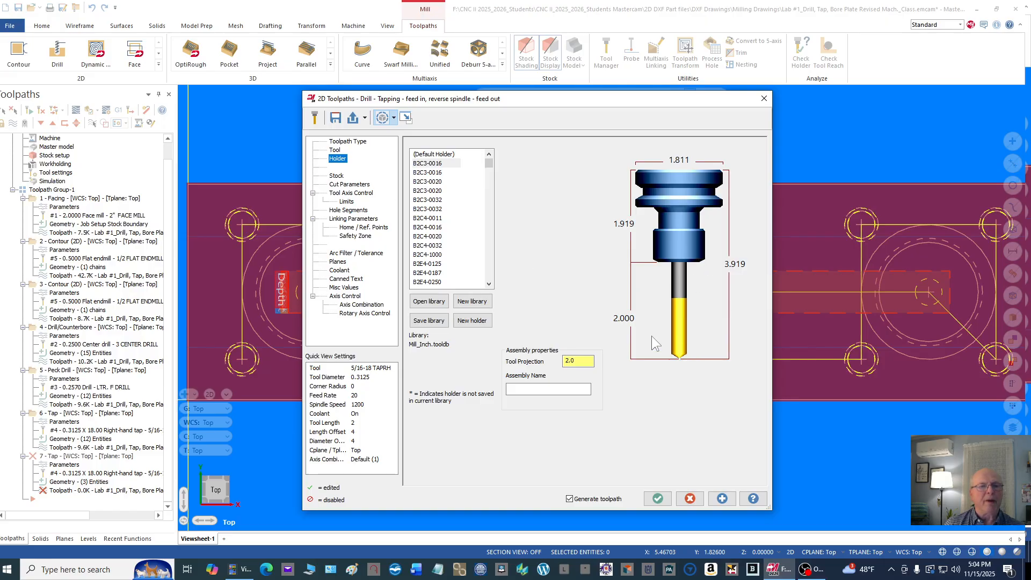
pyautogui.click(350, 184)
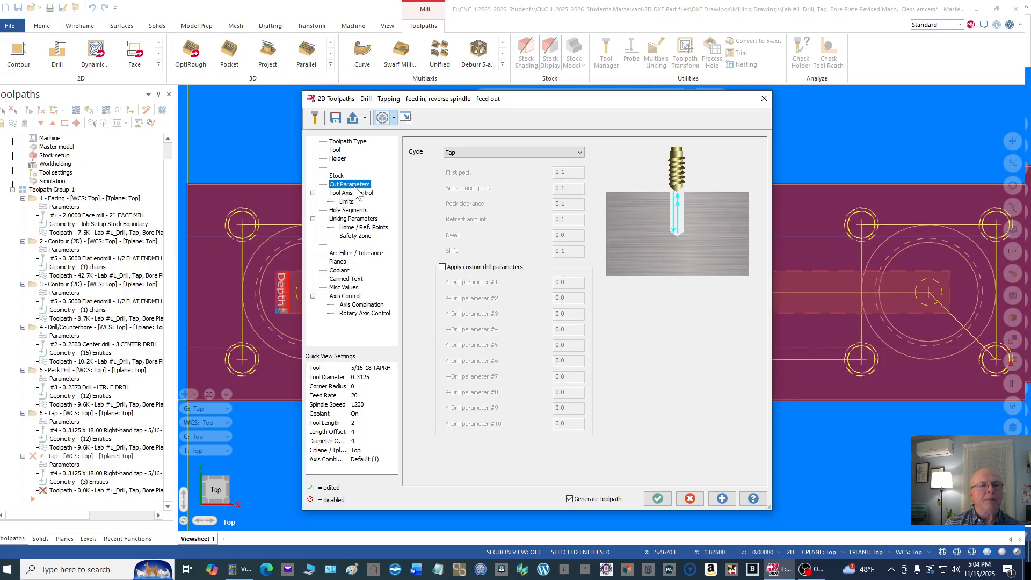
pyautogui.click(579, 153)
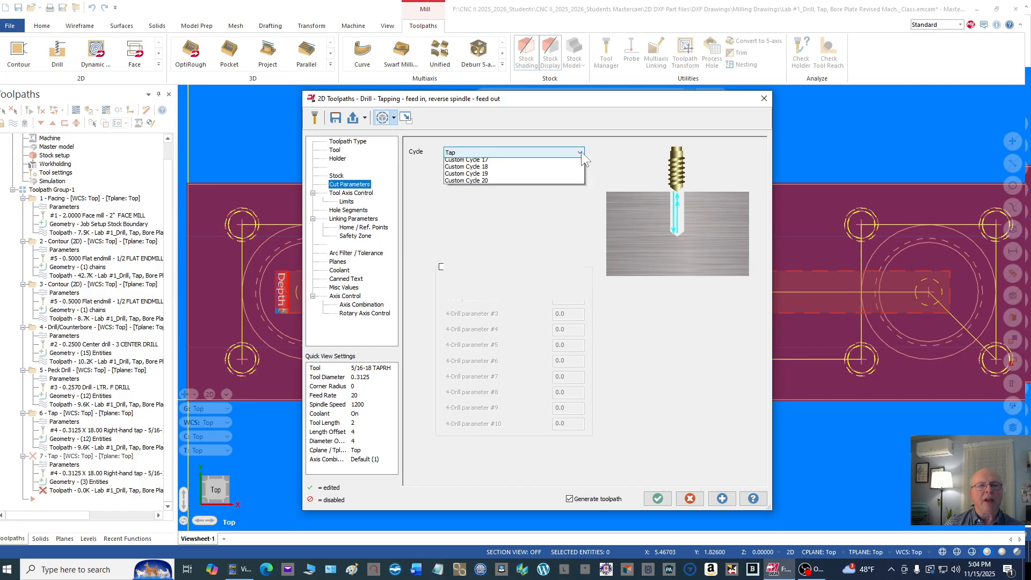
pyautogui.click(526, 168)
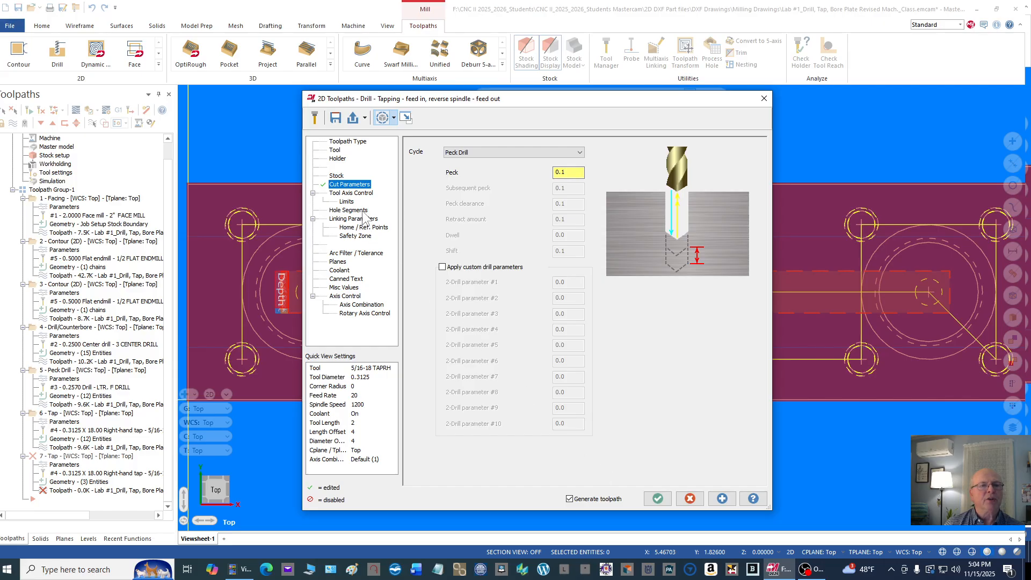
# Step: Set the top of stock to 0.0 and the drilling depth to -1.35, check the coolant and accept the operation
pyautogui.click(363, 220)
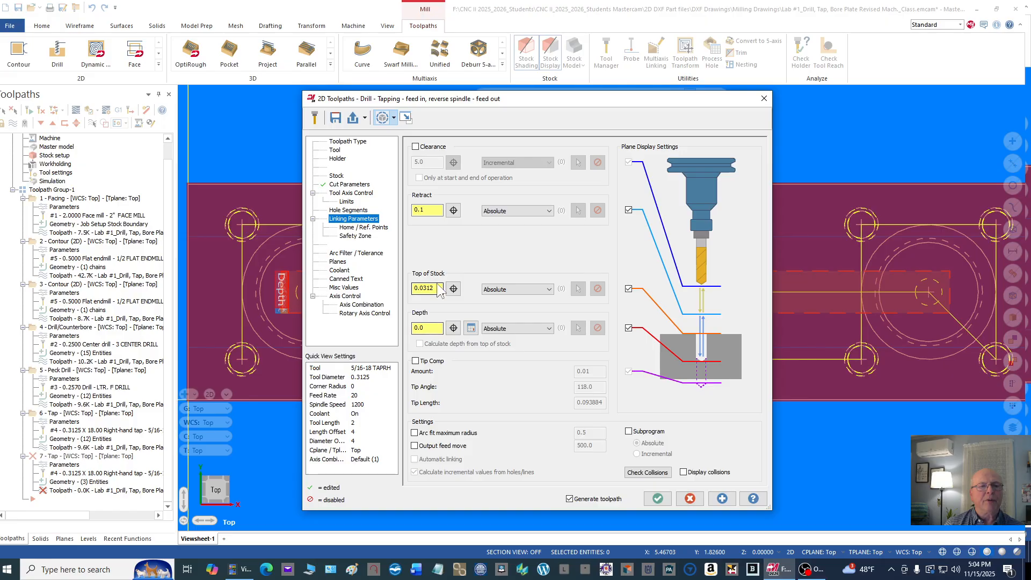
pyautogui.moveTo(440, 289); pyautogui.dragTo(396, 279)
pyautogui.write('0.')
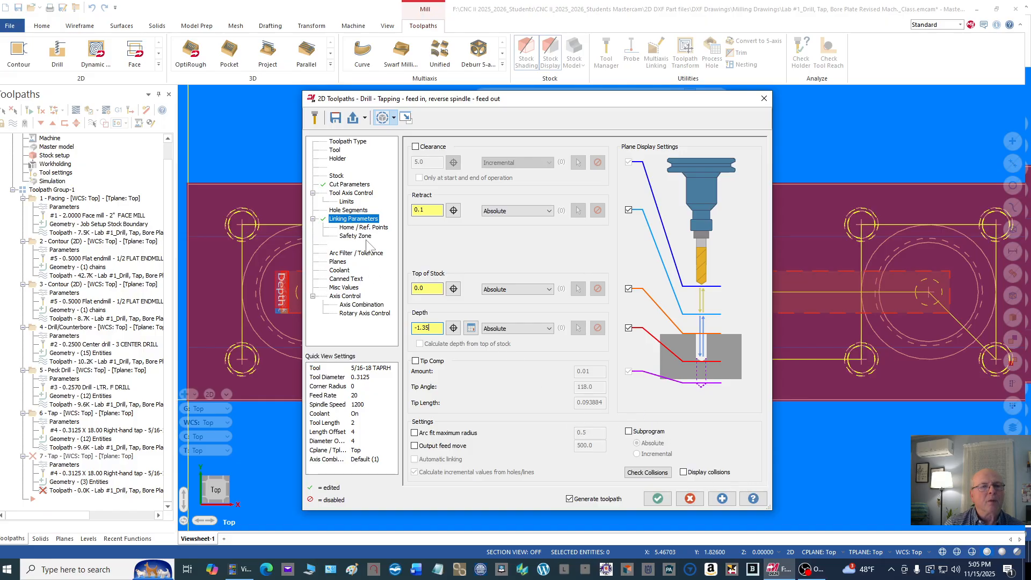
pyautogui.click(342, 271)
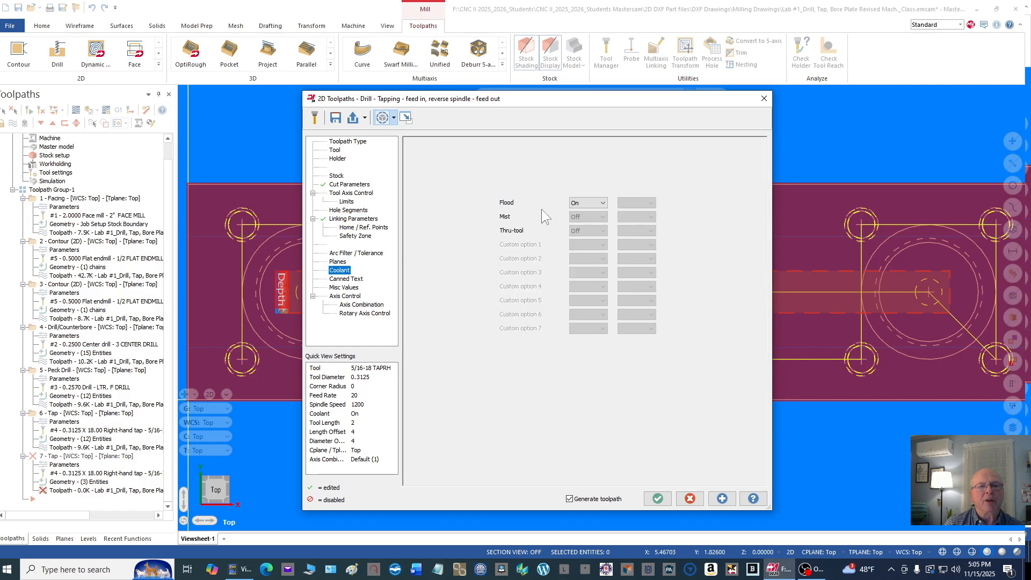
pyautogui.click(657, 497)
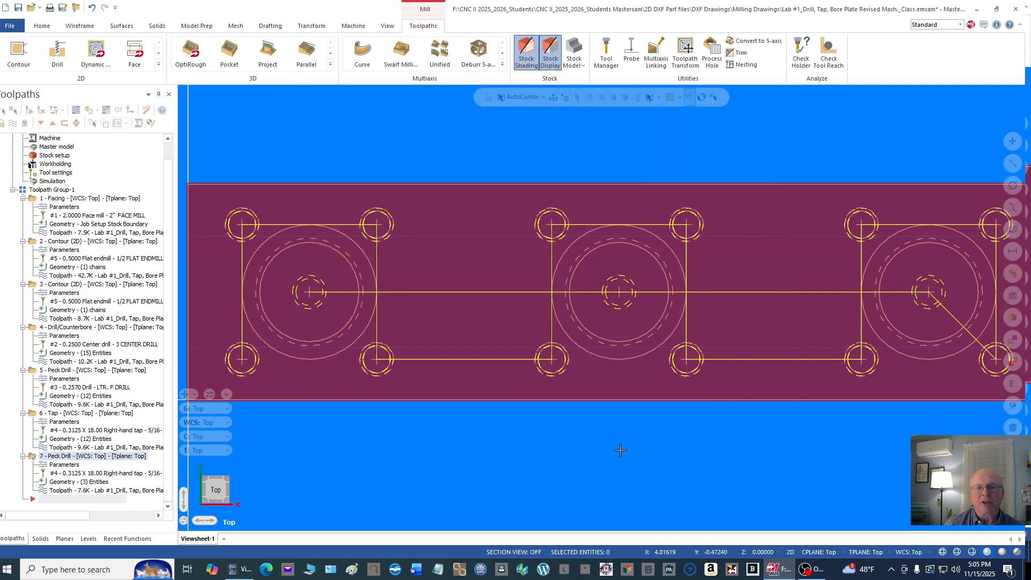
# Step: Backplot the center-hole peck drilling in the isometric view, inspect the drilling depth from the side and close the backplot
pyautogui.rightClick(711, 131)
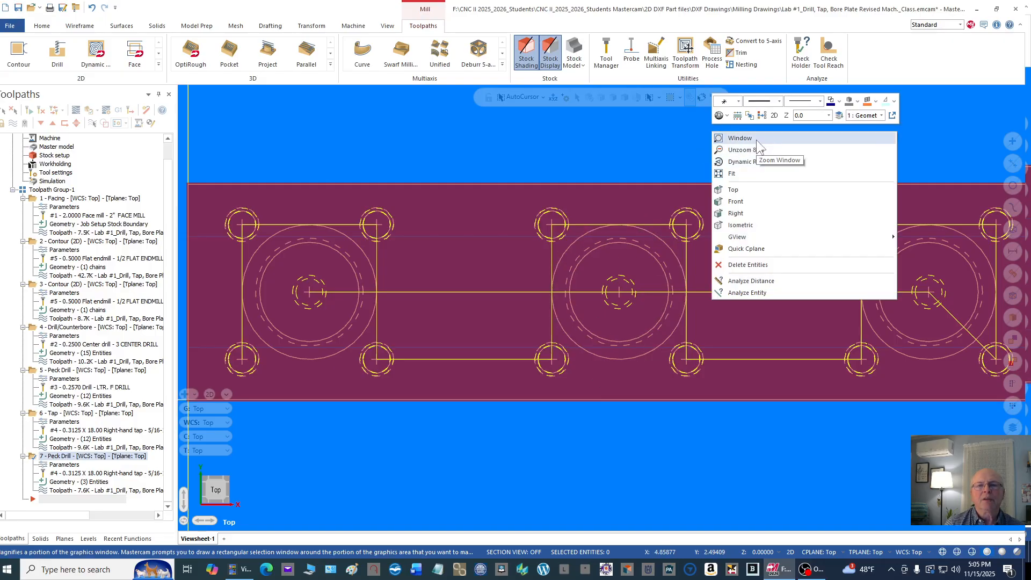
pyautogui.click(752, 223)
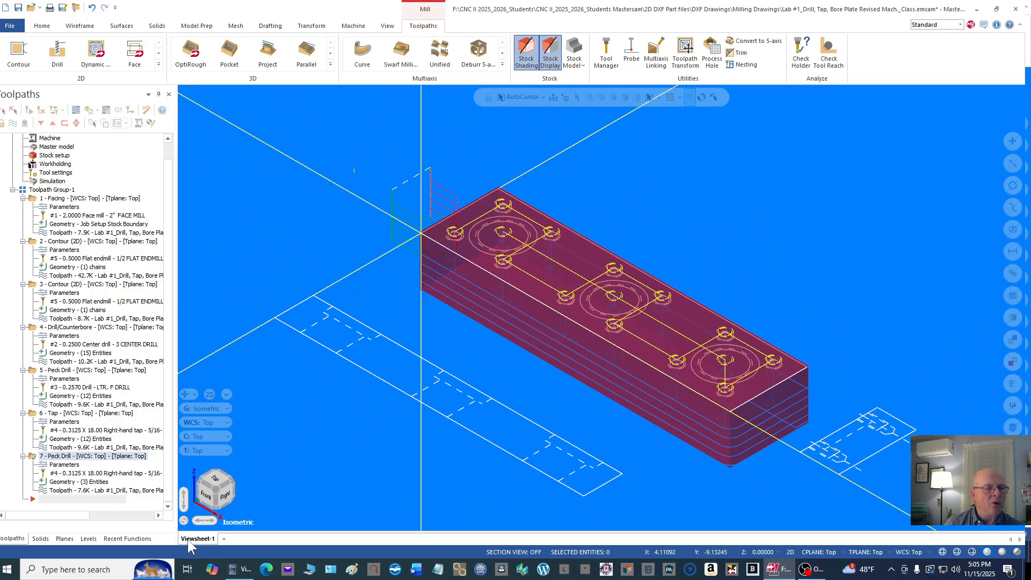
pyautogui.click(29, 110)
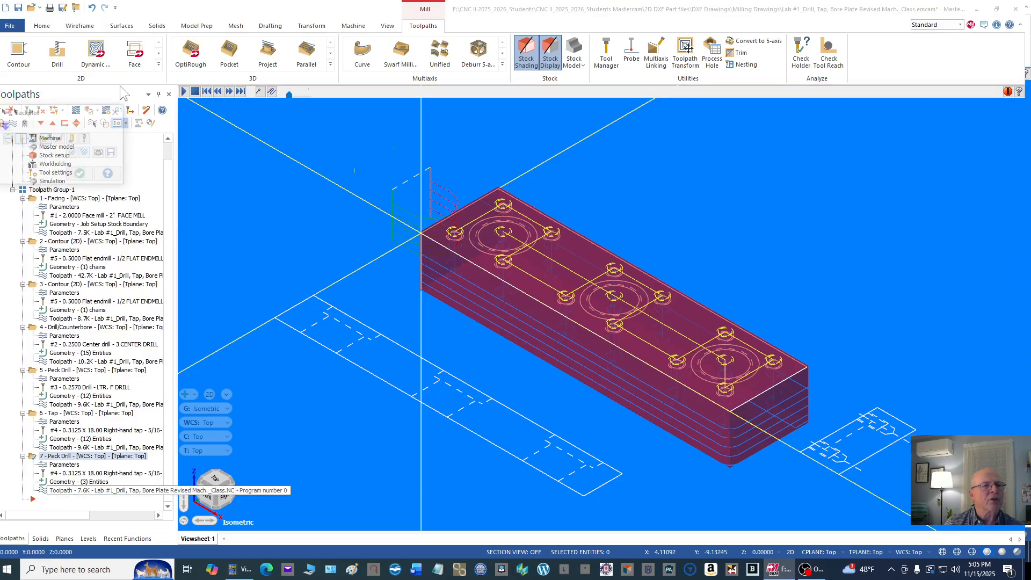
pyautogui.click(183, 91)
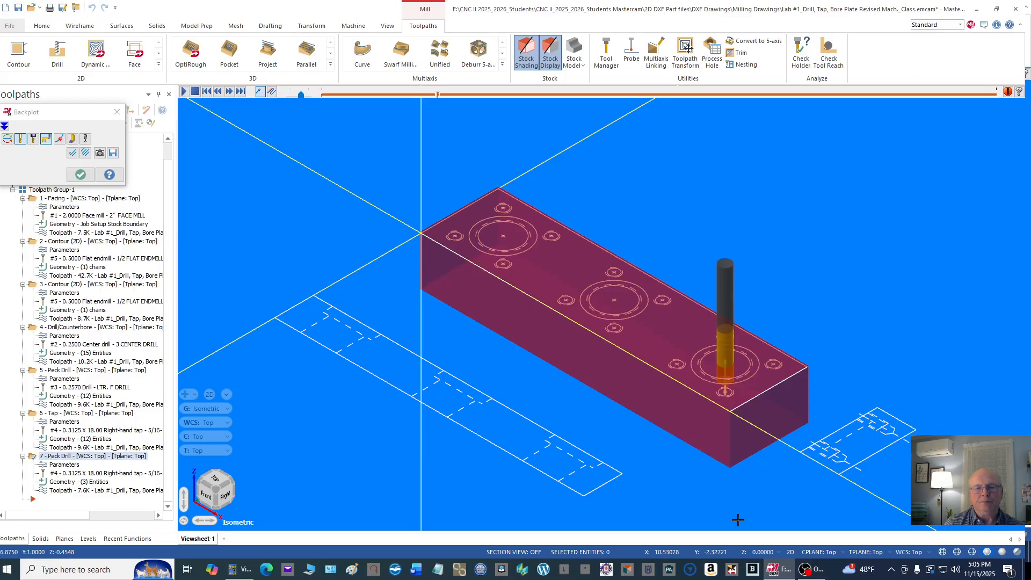
pyautogui.rightClick(838, 248)
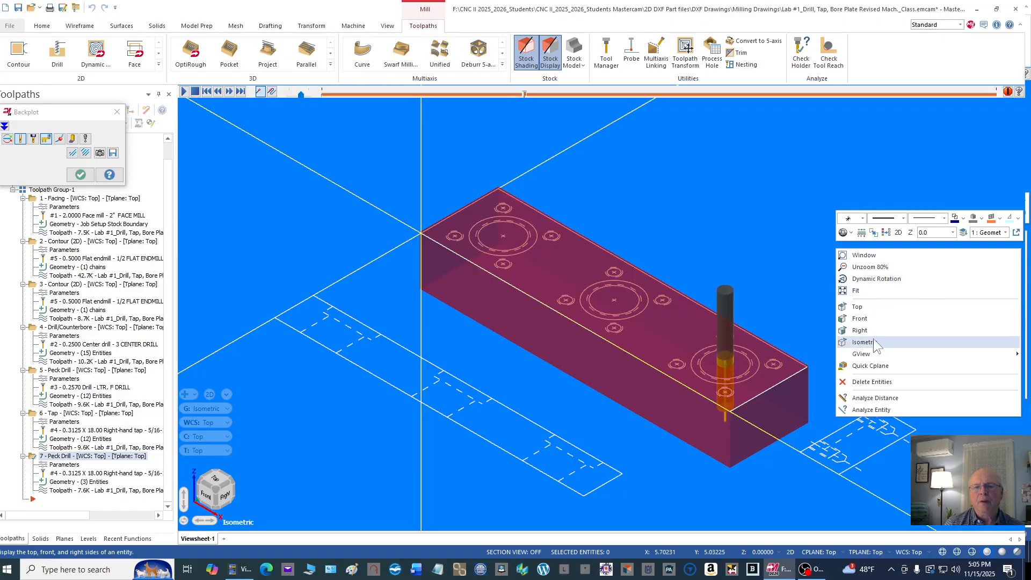
pyautogui.click(876, 279)
pyautogui.click(844, 283)
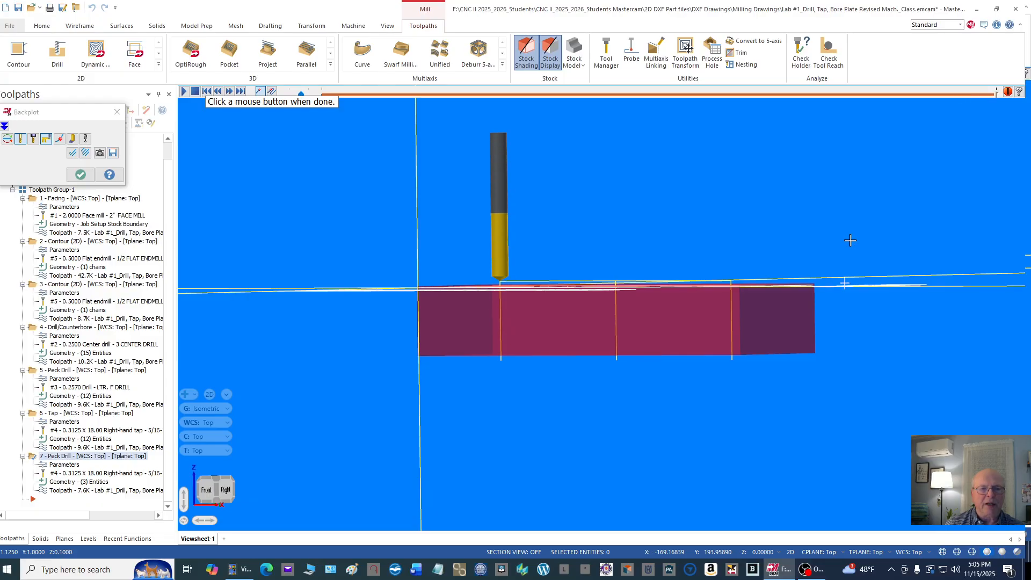
pyautogui.click(850, 240)
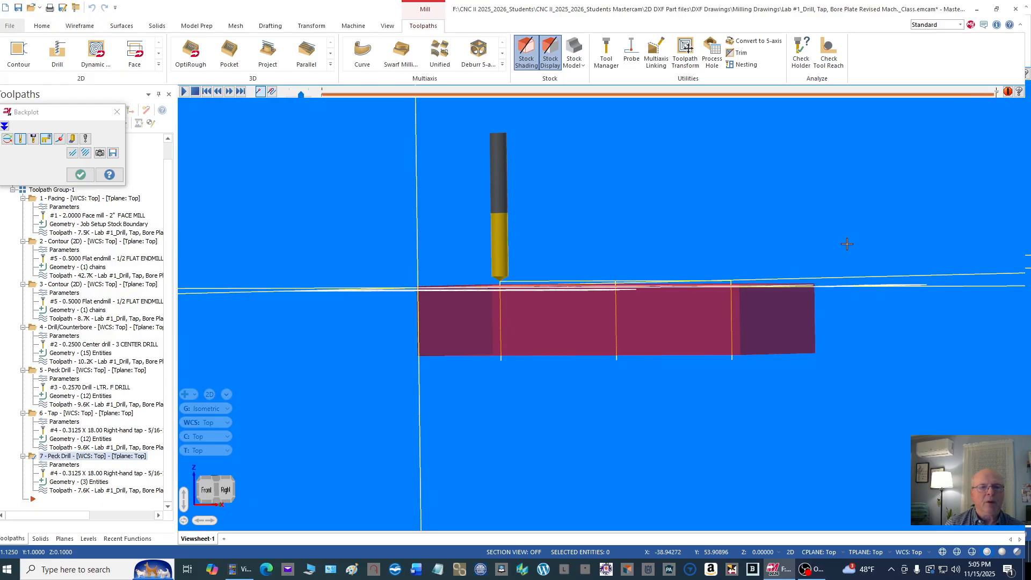
pyautogui.click(81, 175)
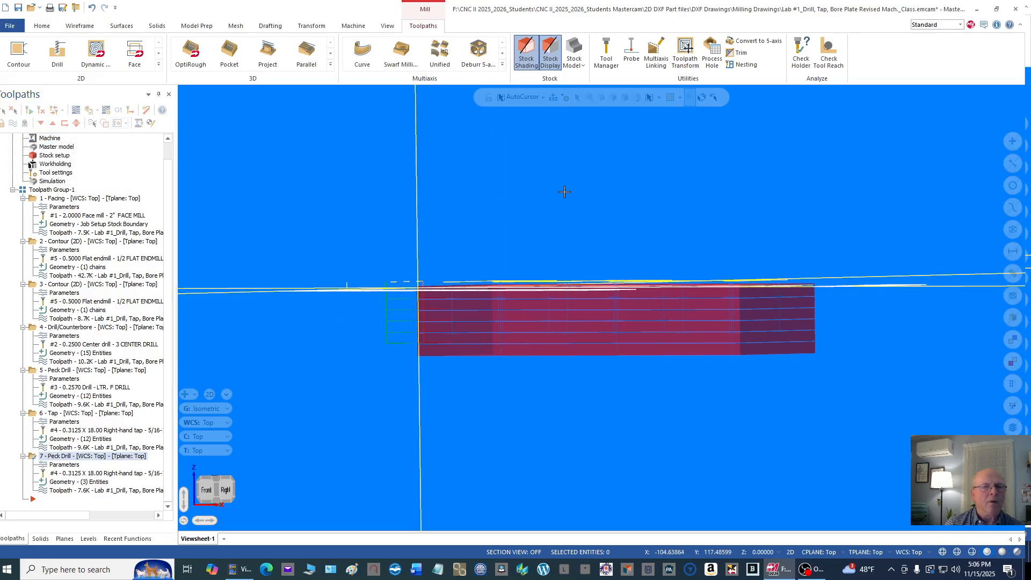
# Step: Return to the isometric view, reopen the center-hole peck drill's parameters and set its depth to -1.5
pyautogui.rightClick(613, 181)
pyautogui.click(679, 273)
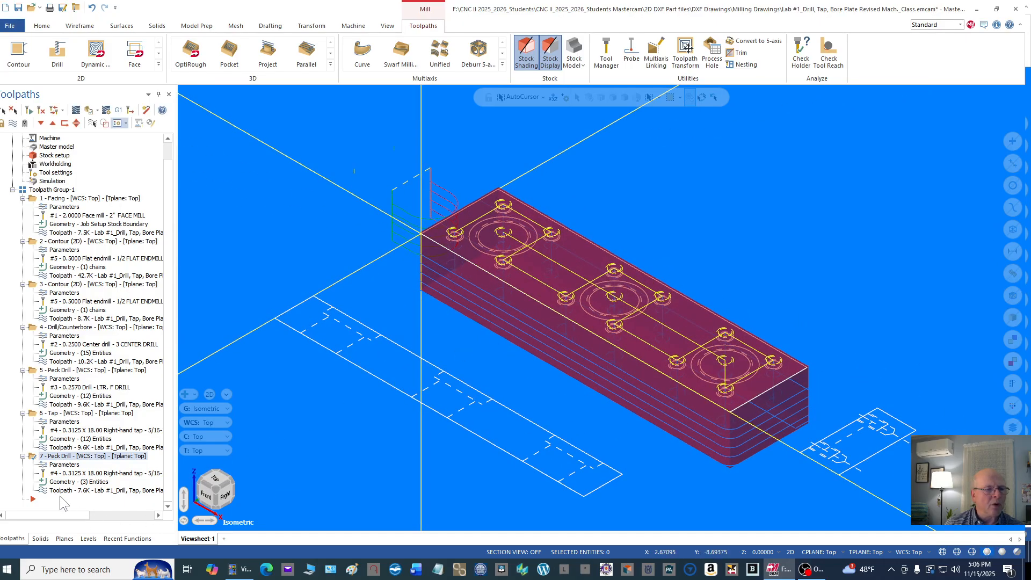
pyautogui.click(67, 465)
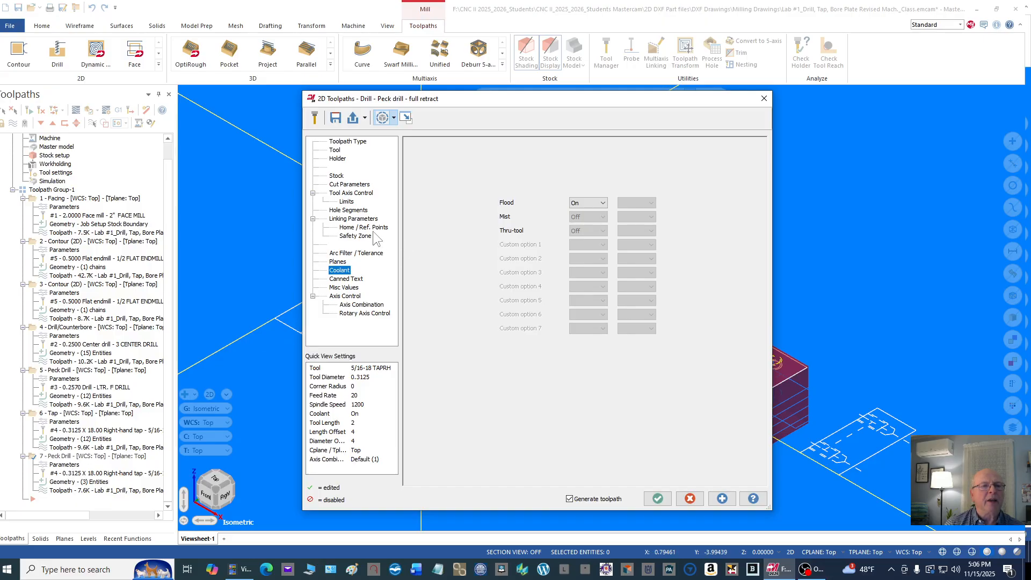
pyautogui.click(370, 219)
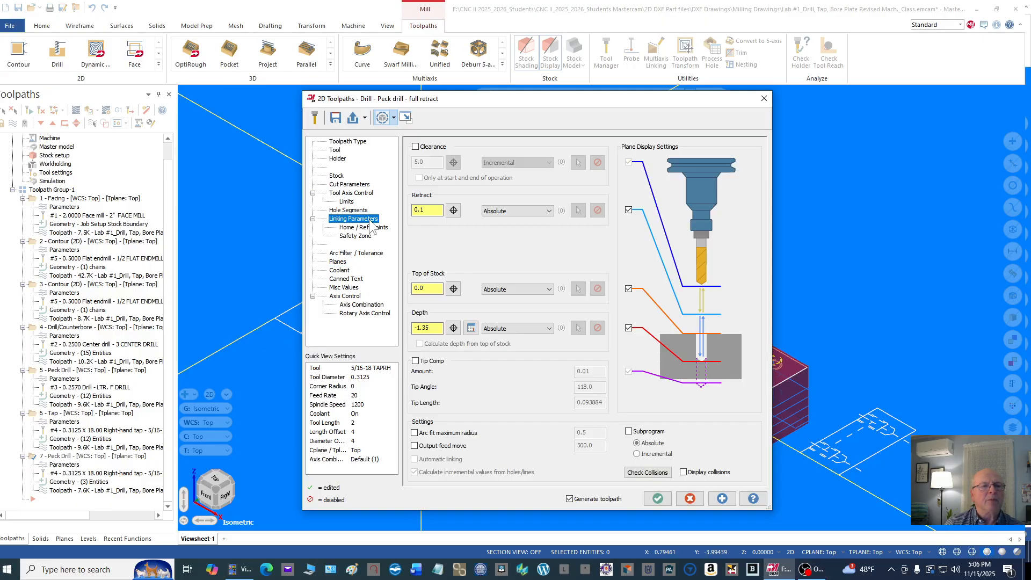
pyautogui.moveTo(437, 329); pyautogui.dragTo(400, 327)
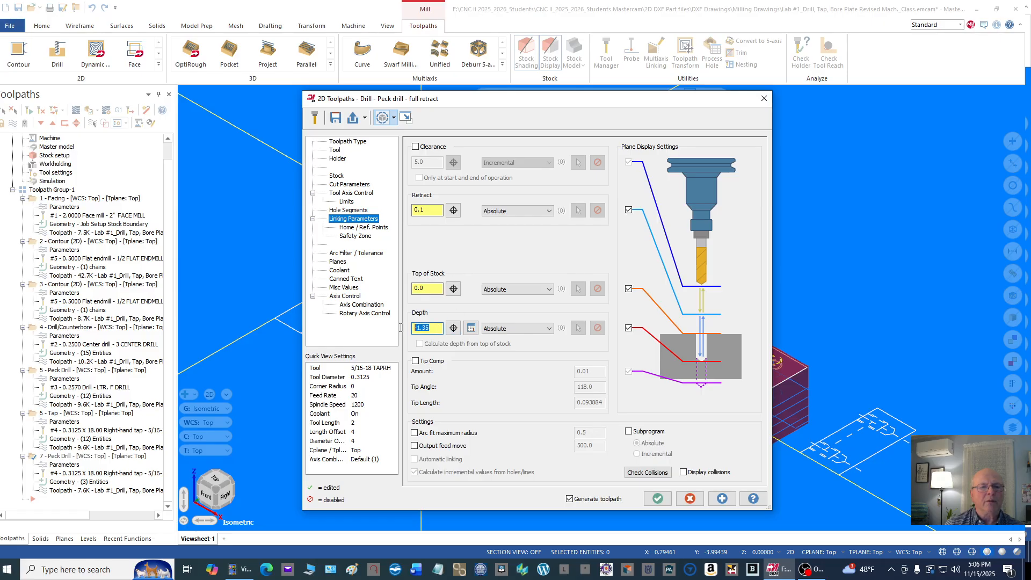
pyautogui.write('-')
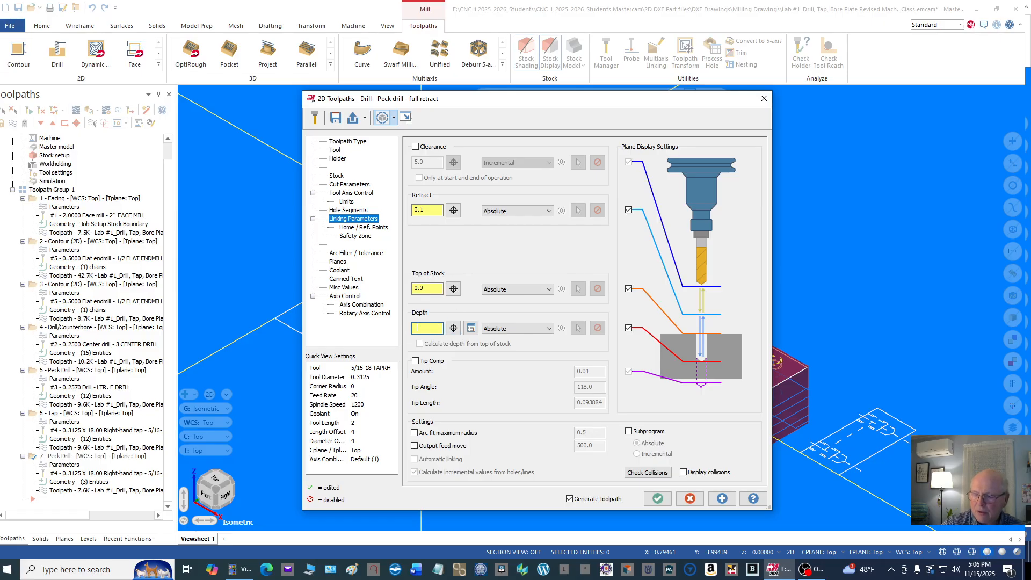
pyautogui.write('1.5')
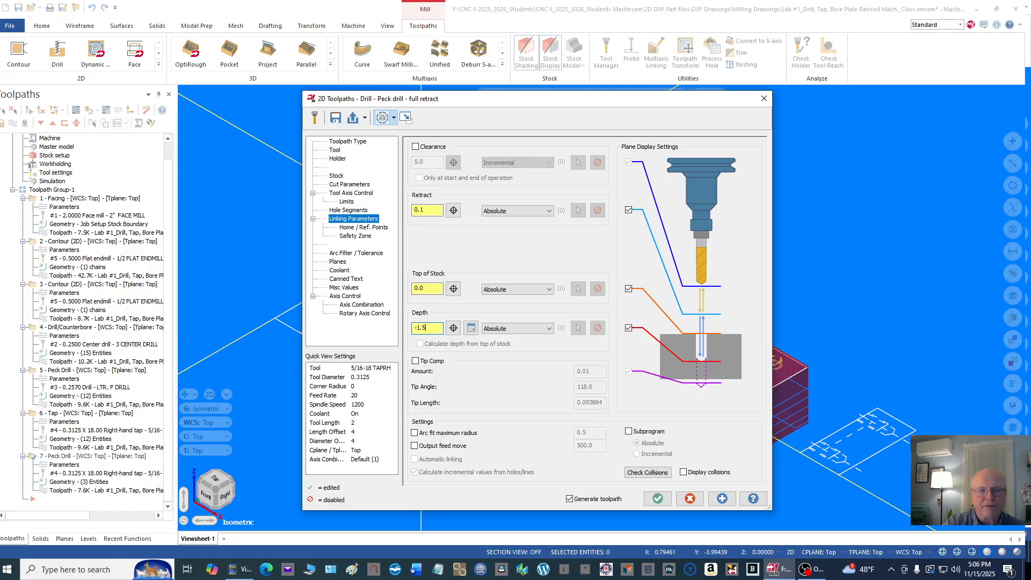
pyautogui.click(658, 498)
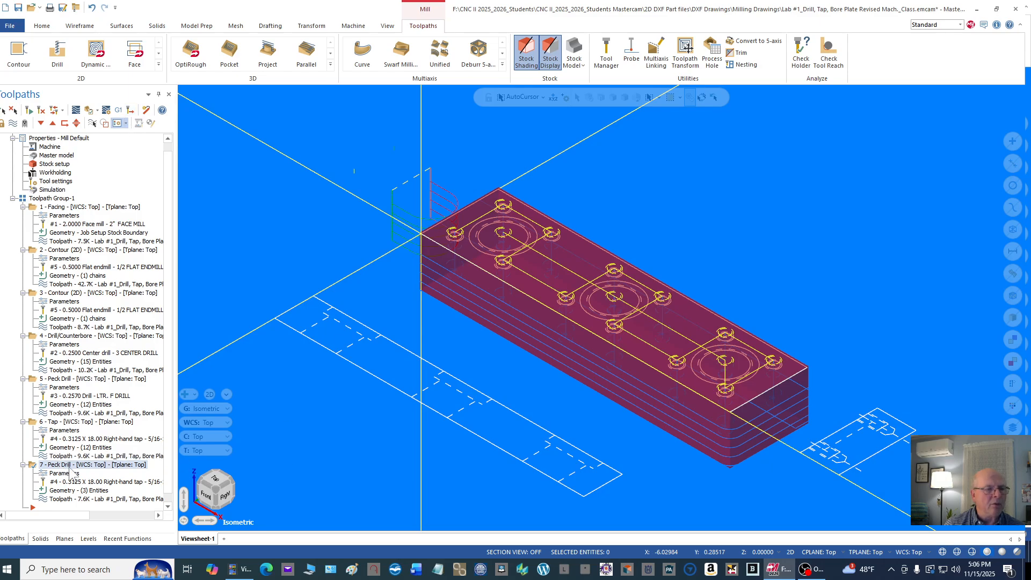
# Step: Verify the peck drill operation in the simulator, inspect the three holes from below and above, and close the simulator
pyautogui.click(89, 111)
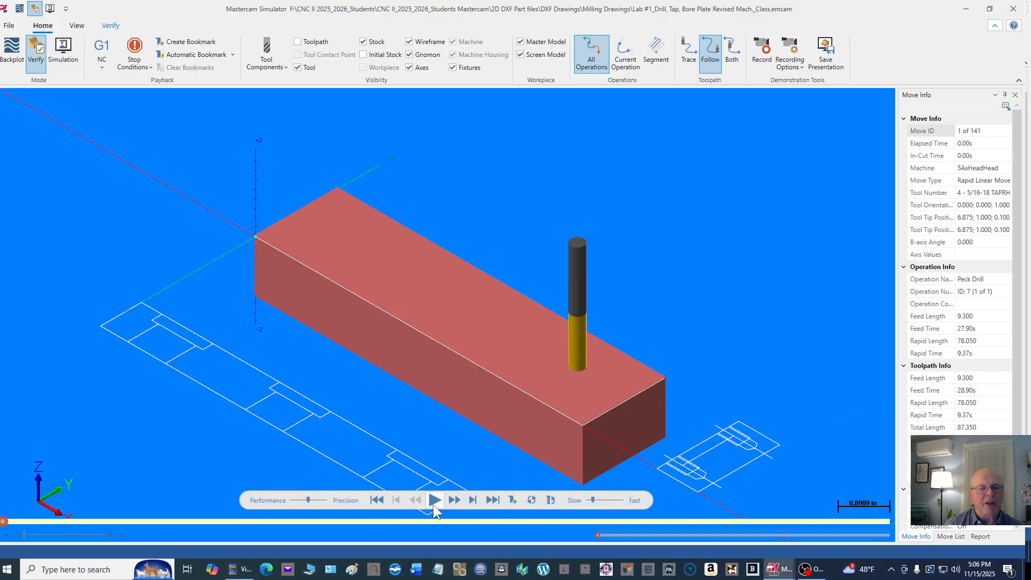
pyautogui.click(435, 500)
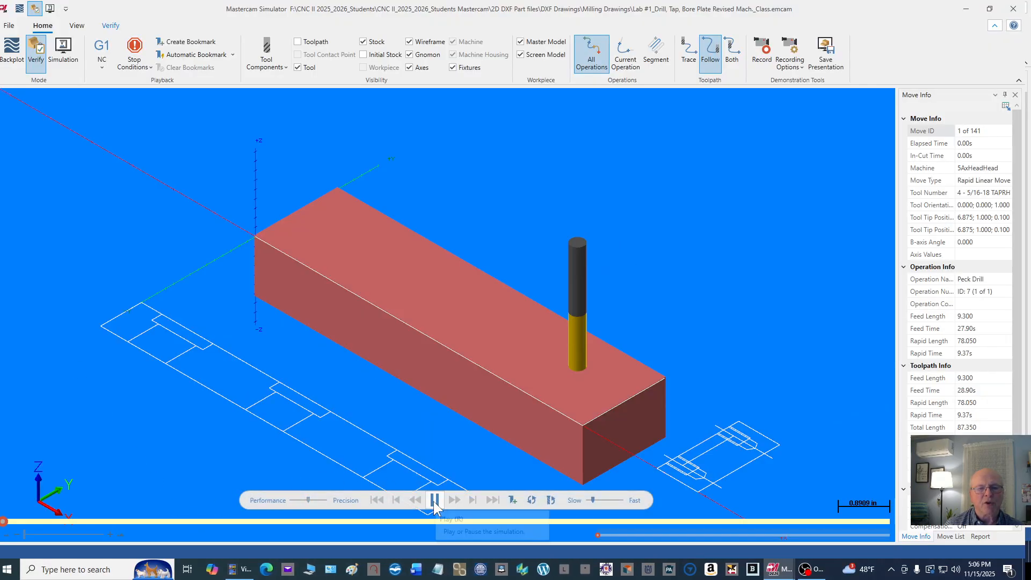
pyautogui.rightClick(714, 225)
pyautogui.click(741, 250)
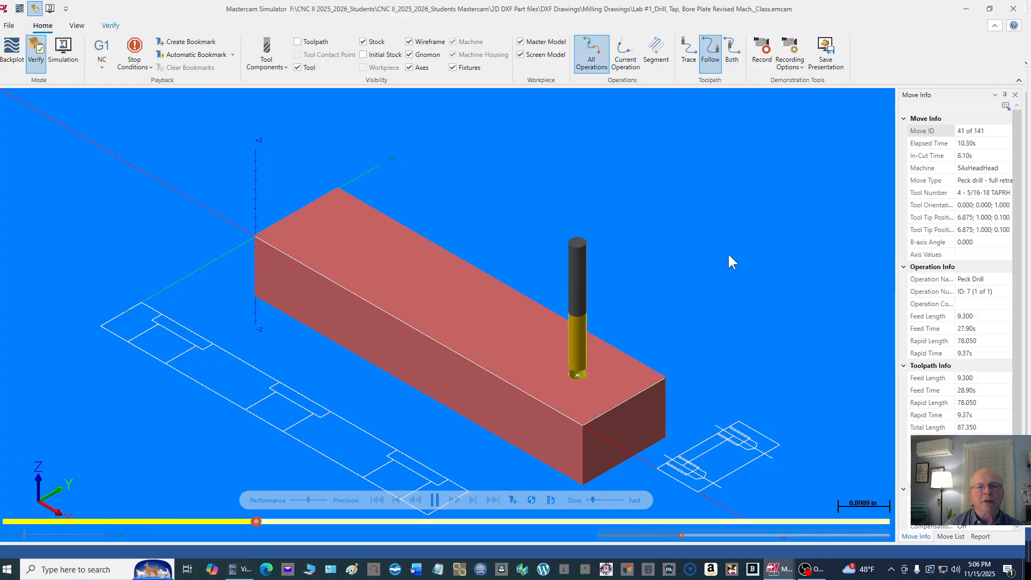
pyautogui.moveTo(730, 260); pyautogui.dragTo(694, 222)
pyautogui.moveTo(695, 222)
pyautogui.mouseDown(button='middle')
pyautogui.moveTo(696, 230)
pyautogui.moveTo(710, 214)
pyautogui.mouseUp(button='middle')
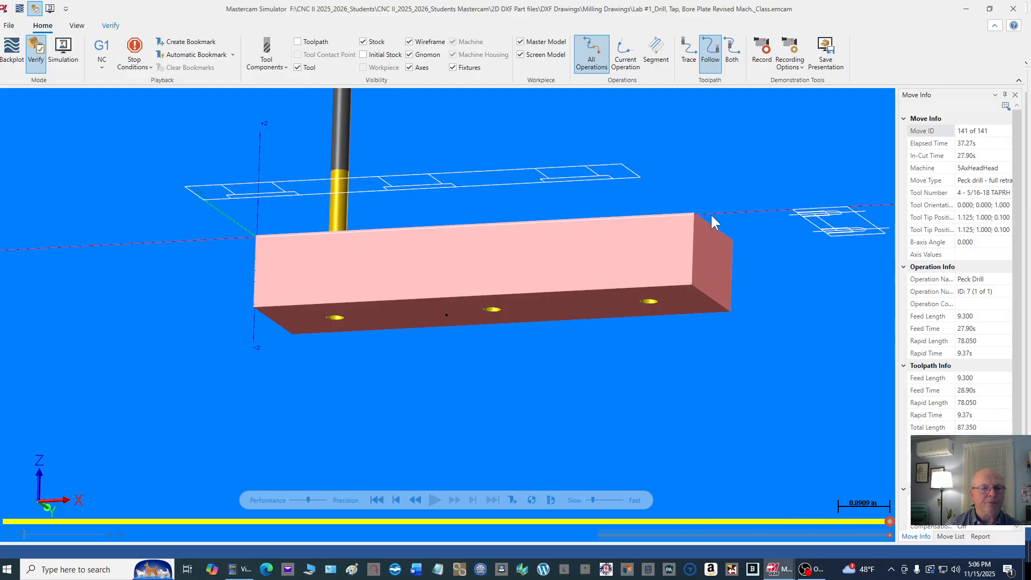
pyautogui.moveTo(712, 219); pyautogui.dragTo(710, 244, button='middle')
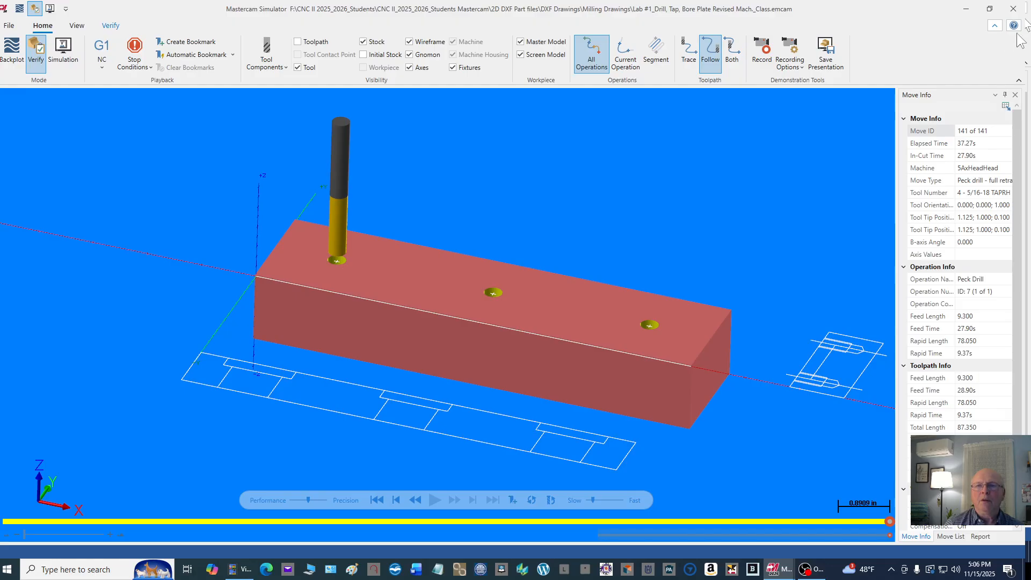
pyautogui.click(1013, 9)
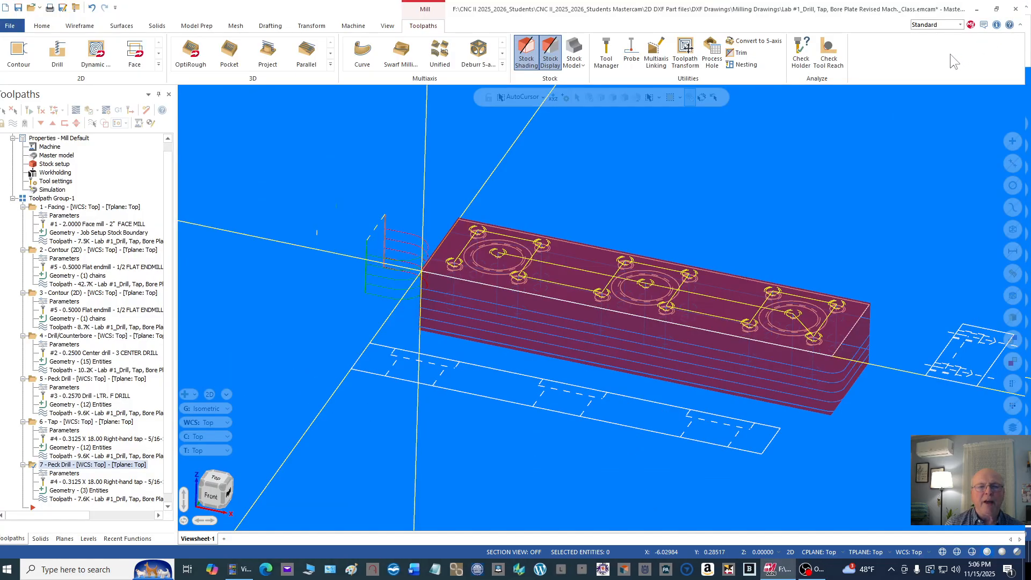
# Step: Restore the isometric view of the part and save the file
pyautogui.rightClick(754, 173)
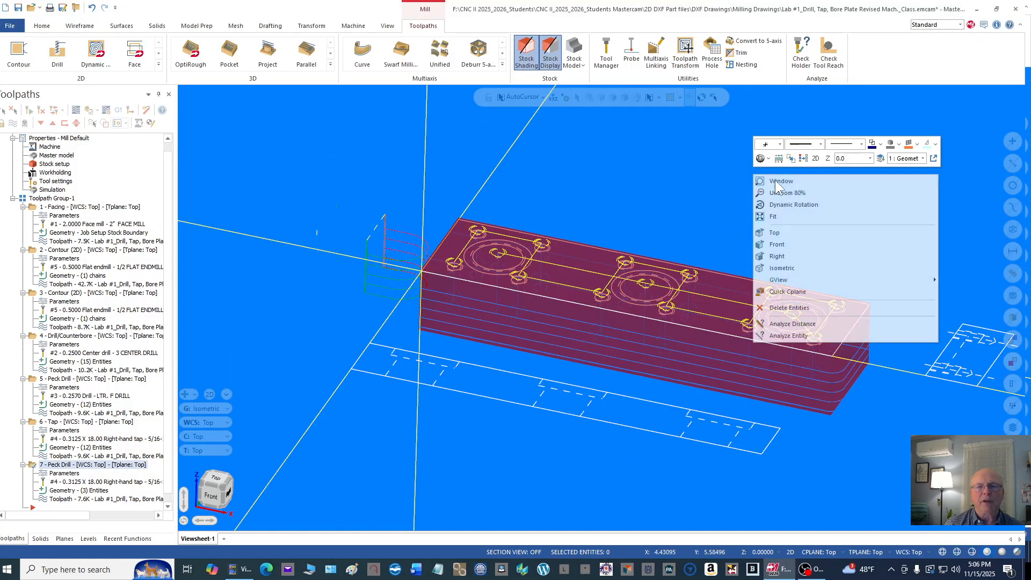
pyautogui.click(800, 268)
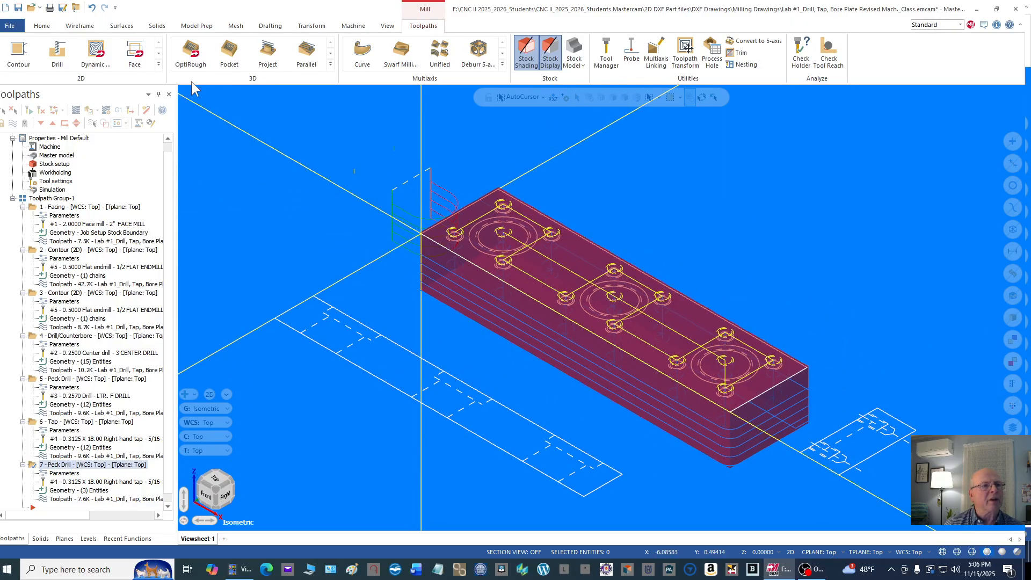
pyautogui.click(19, 7)
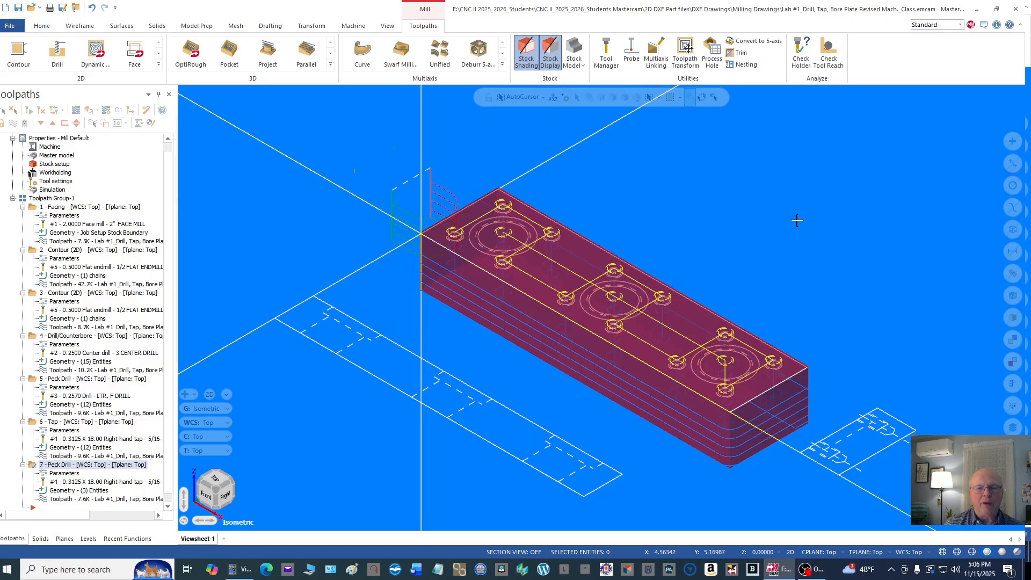